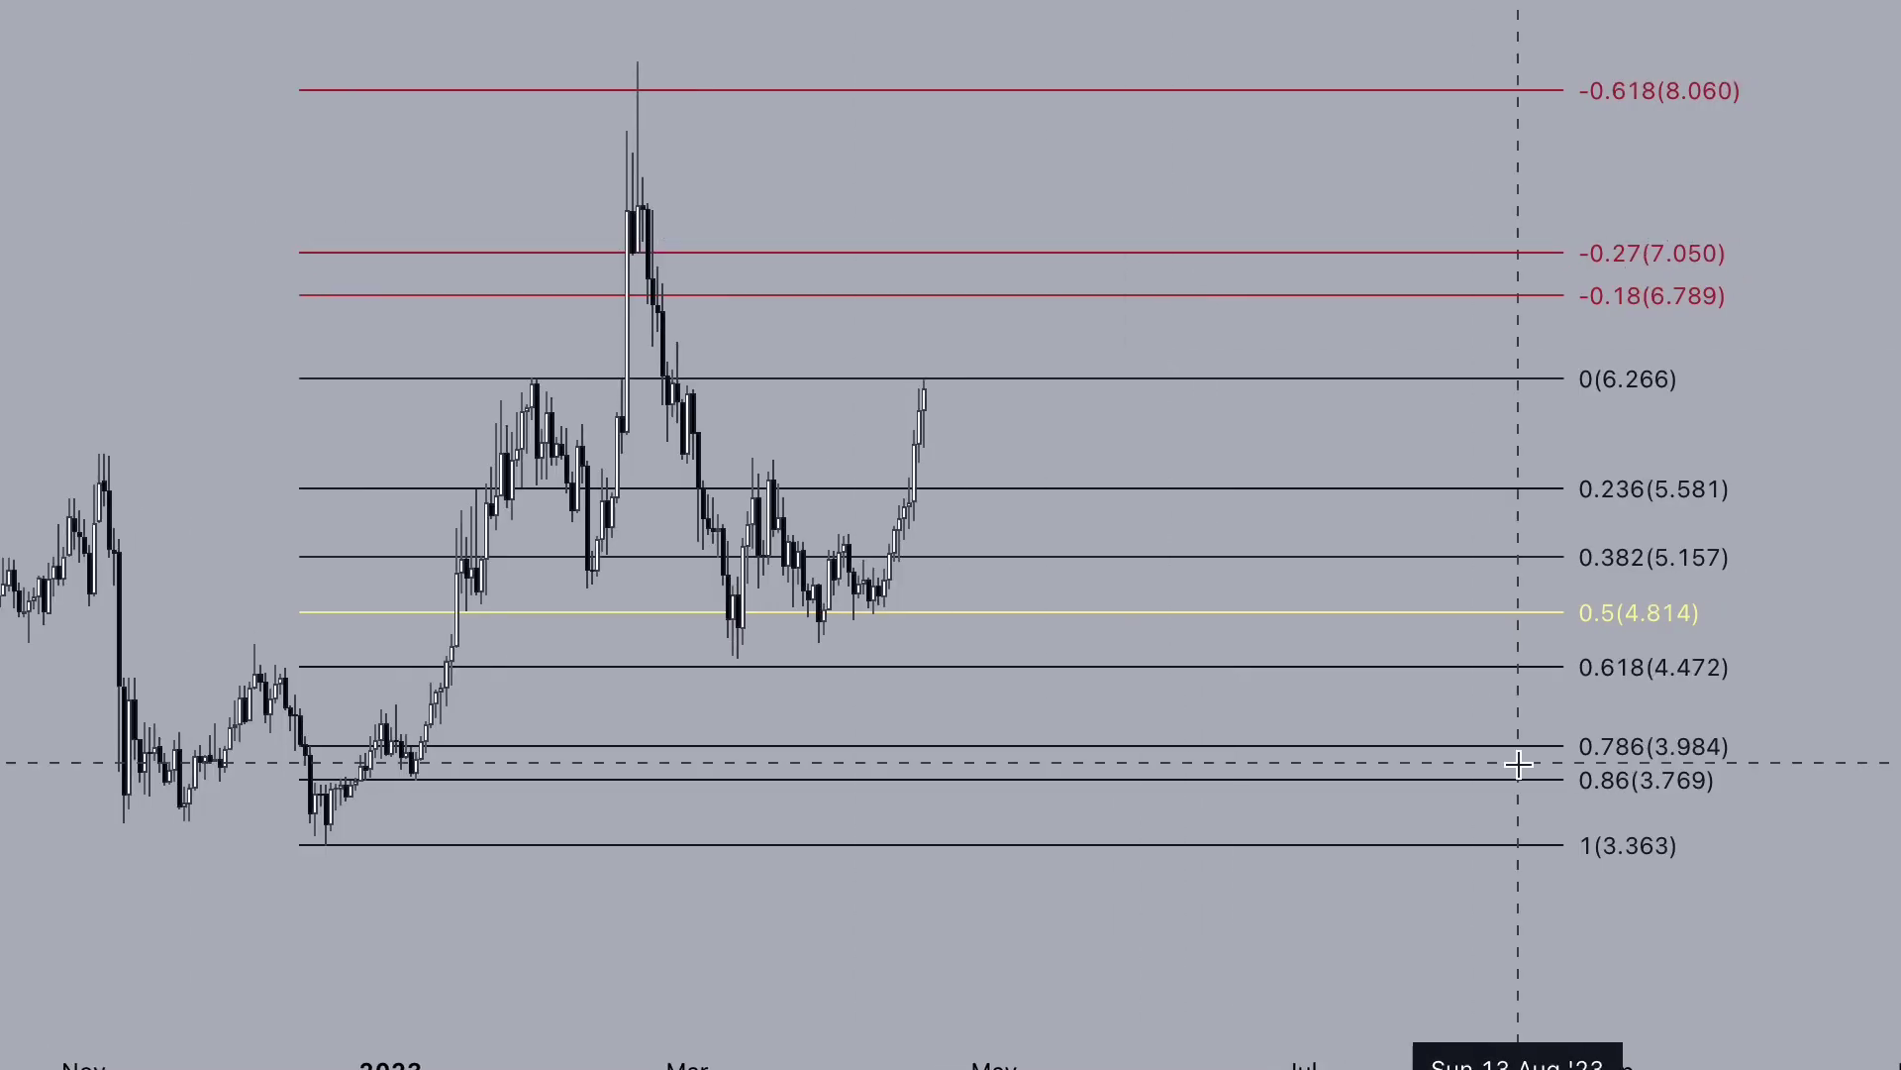
Bracket the 0.786 and 0.86 Fibonacci labels with a freehand brush stroke and erase it
scroll(1510, 753, up, 1)
mouse_move(1455, 722)
mouse_down()
mouse_move(1456, 799)
mouse_move(1515, 808)
mouse_move(1689, 749)
mouse_move(1688, 717)
mouse_up()
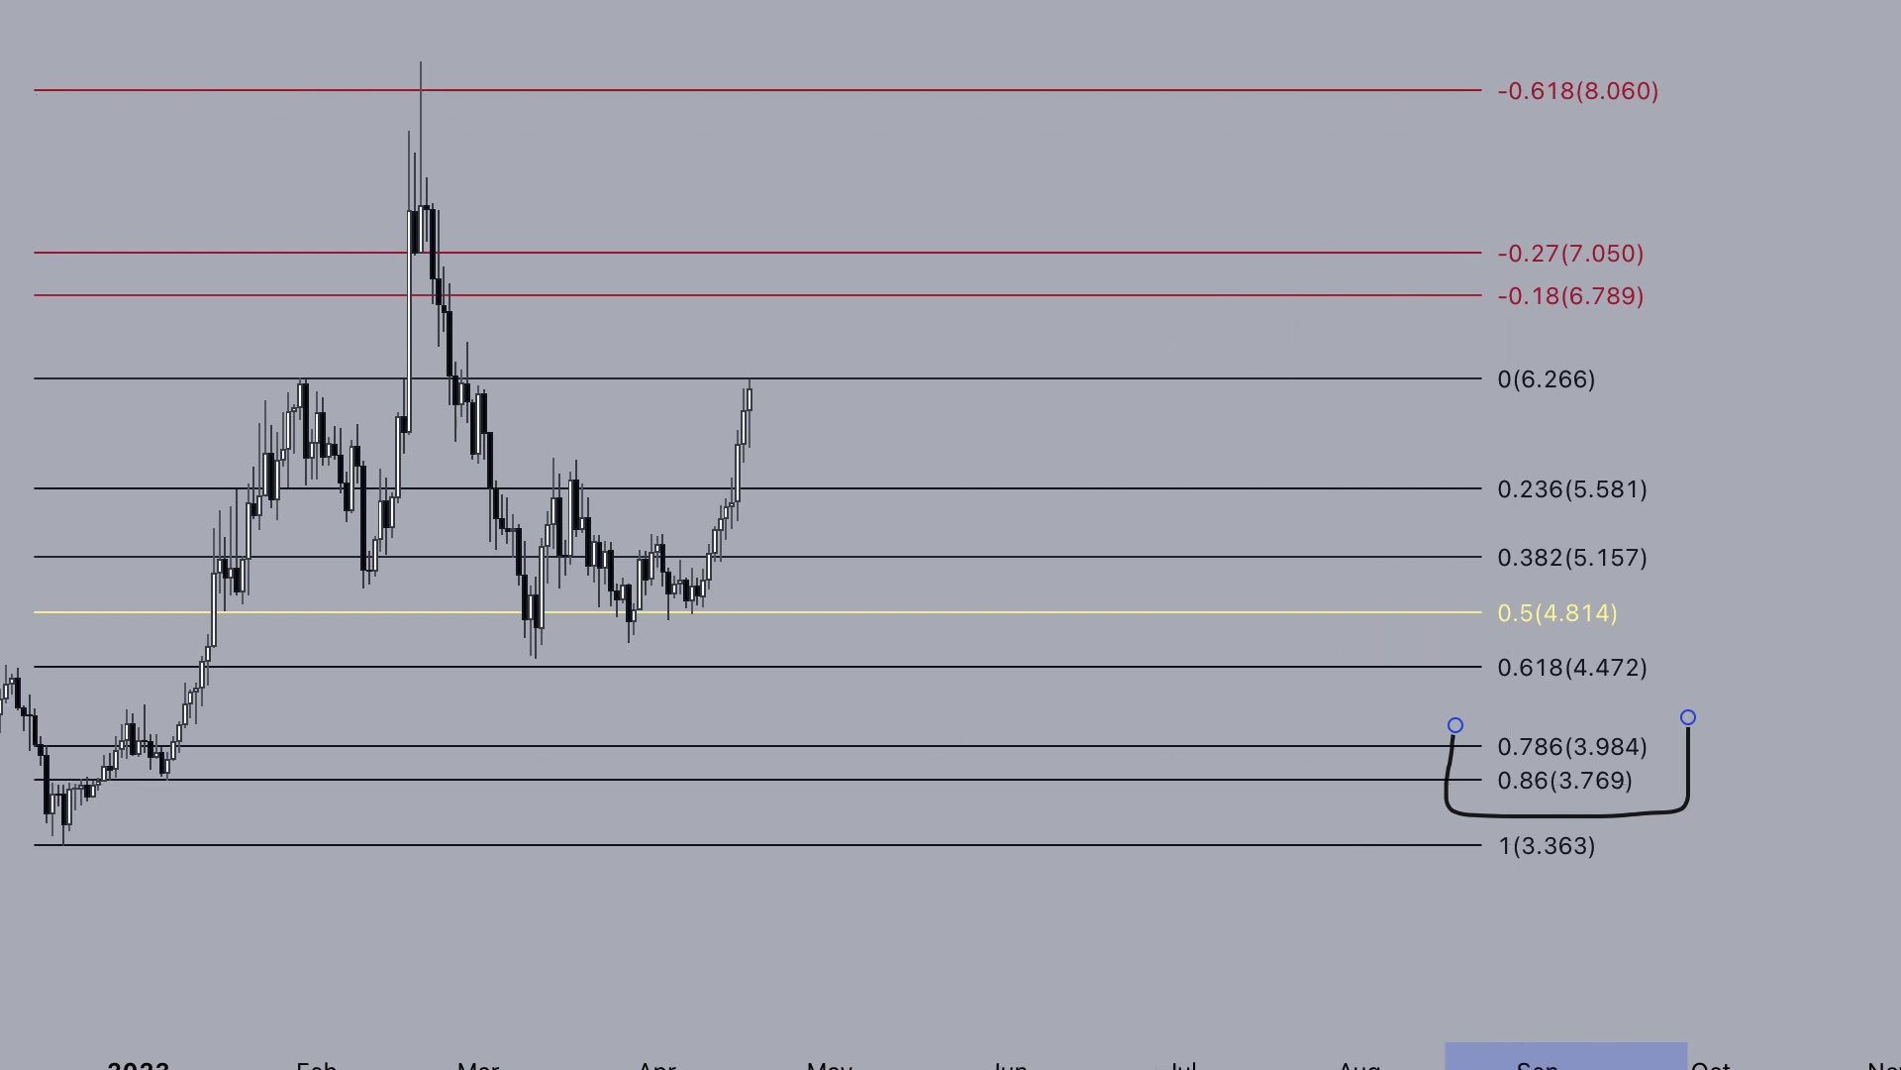
key(Delete)
Add a Crypto4light invite-only indicator that plots the blue upper and yellow lower price bands
key(/)
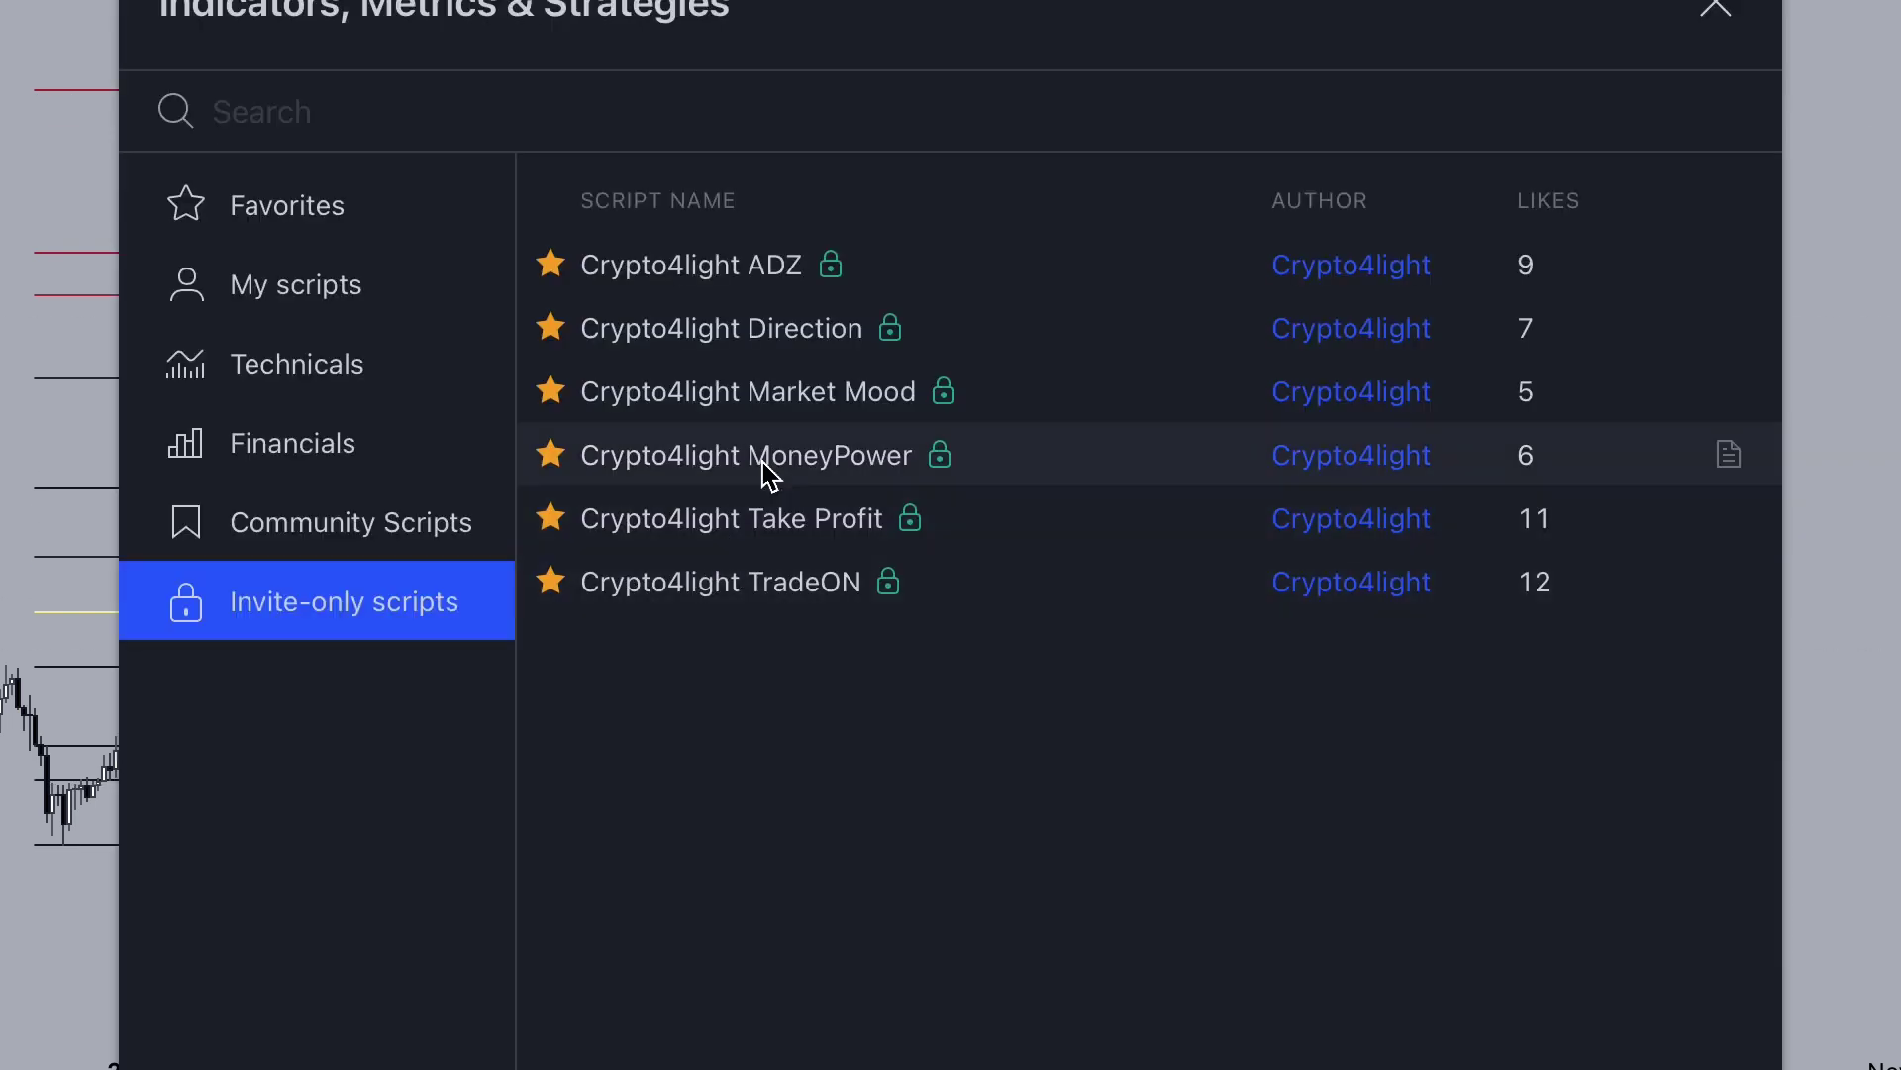
click(1716, 10)
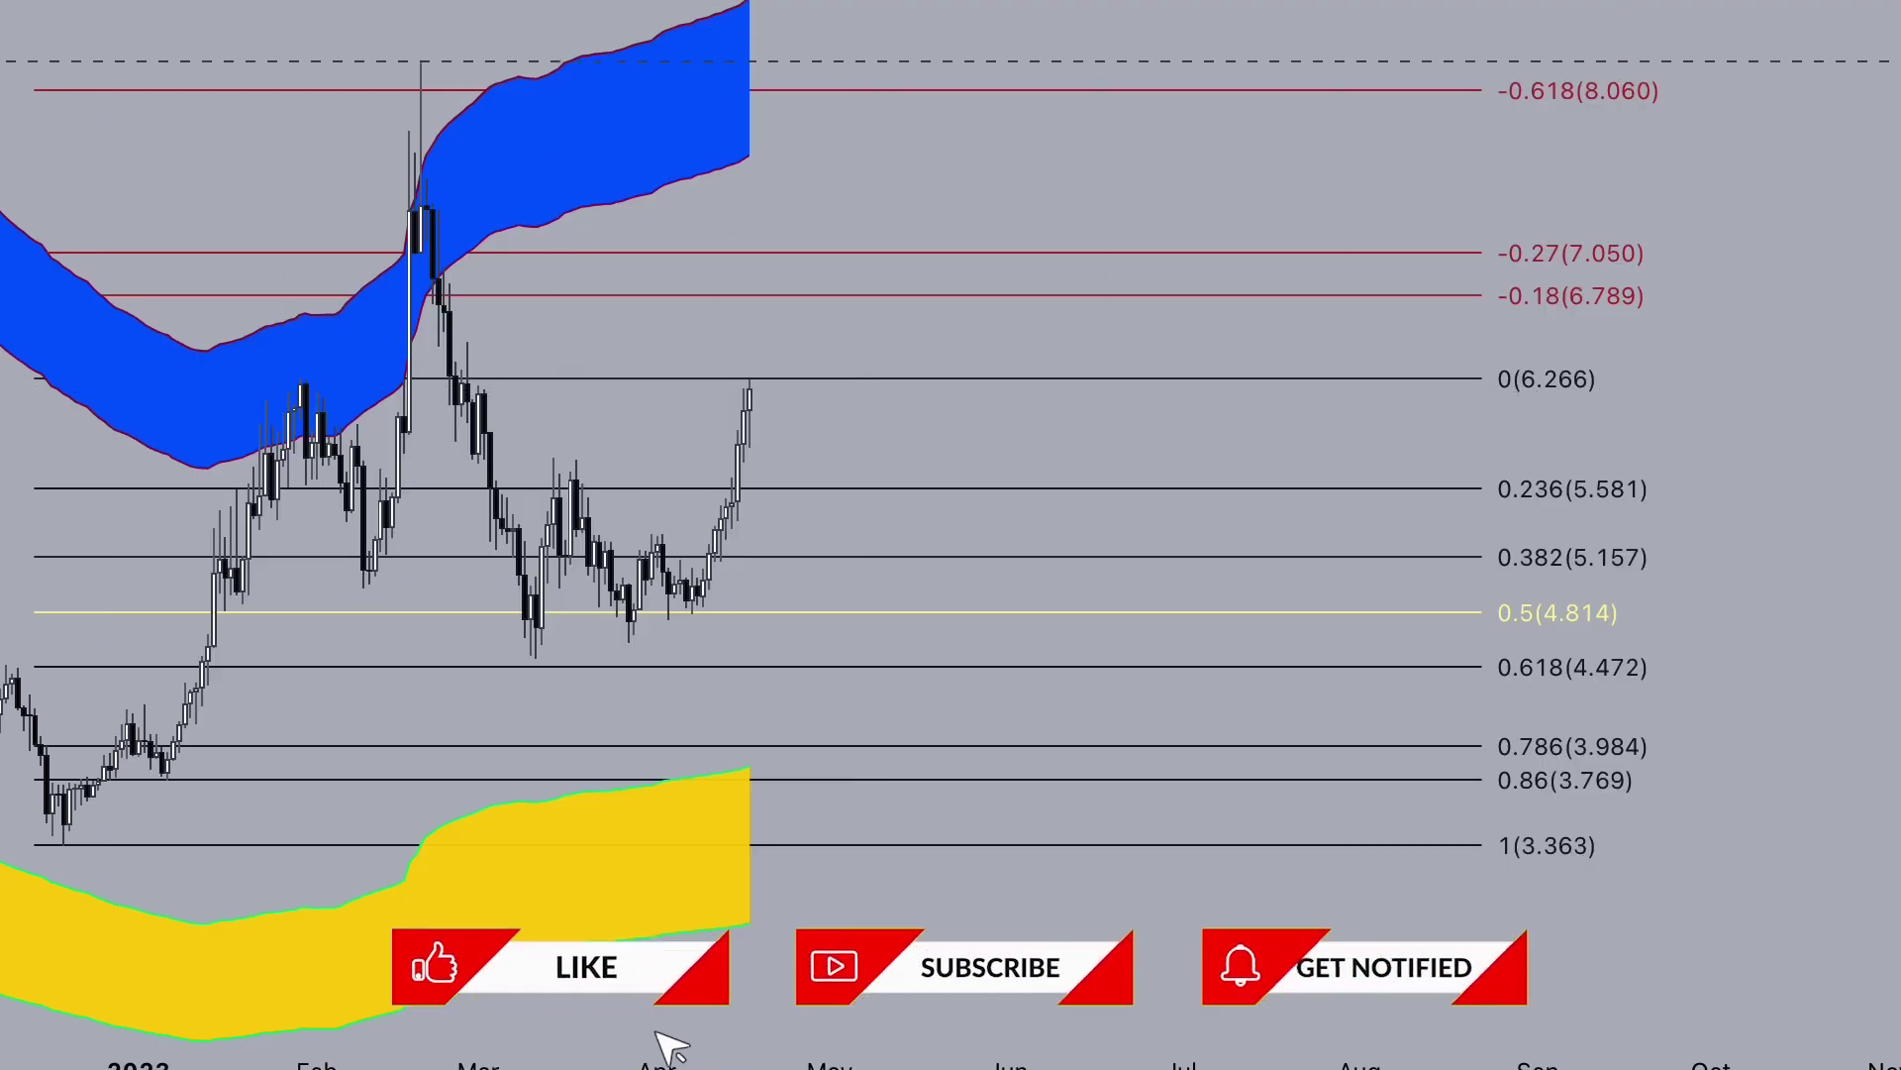
scroll(438, 412, down, 2)
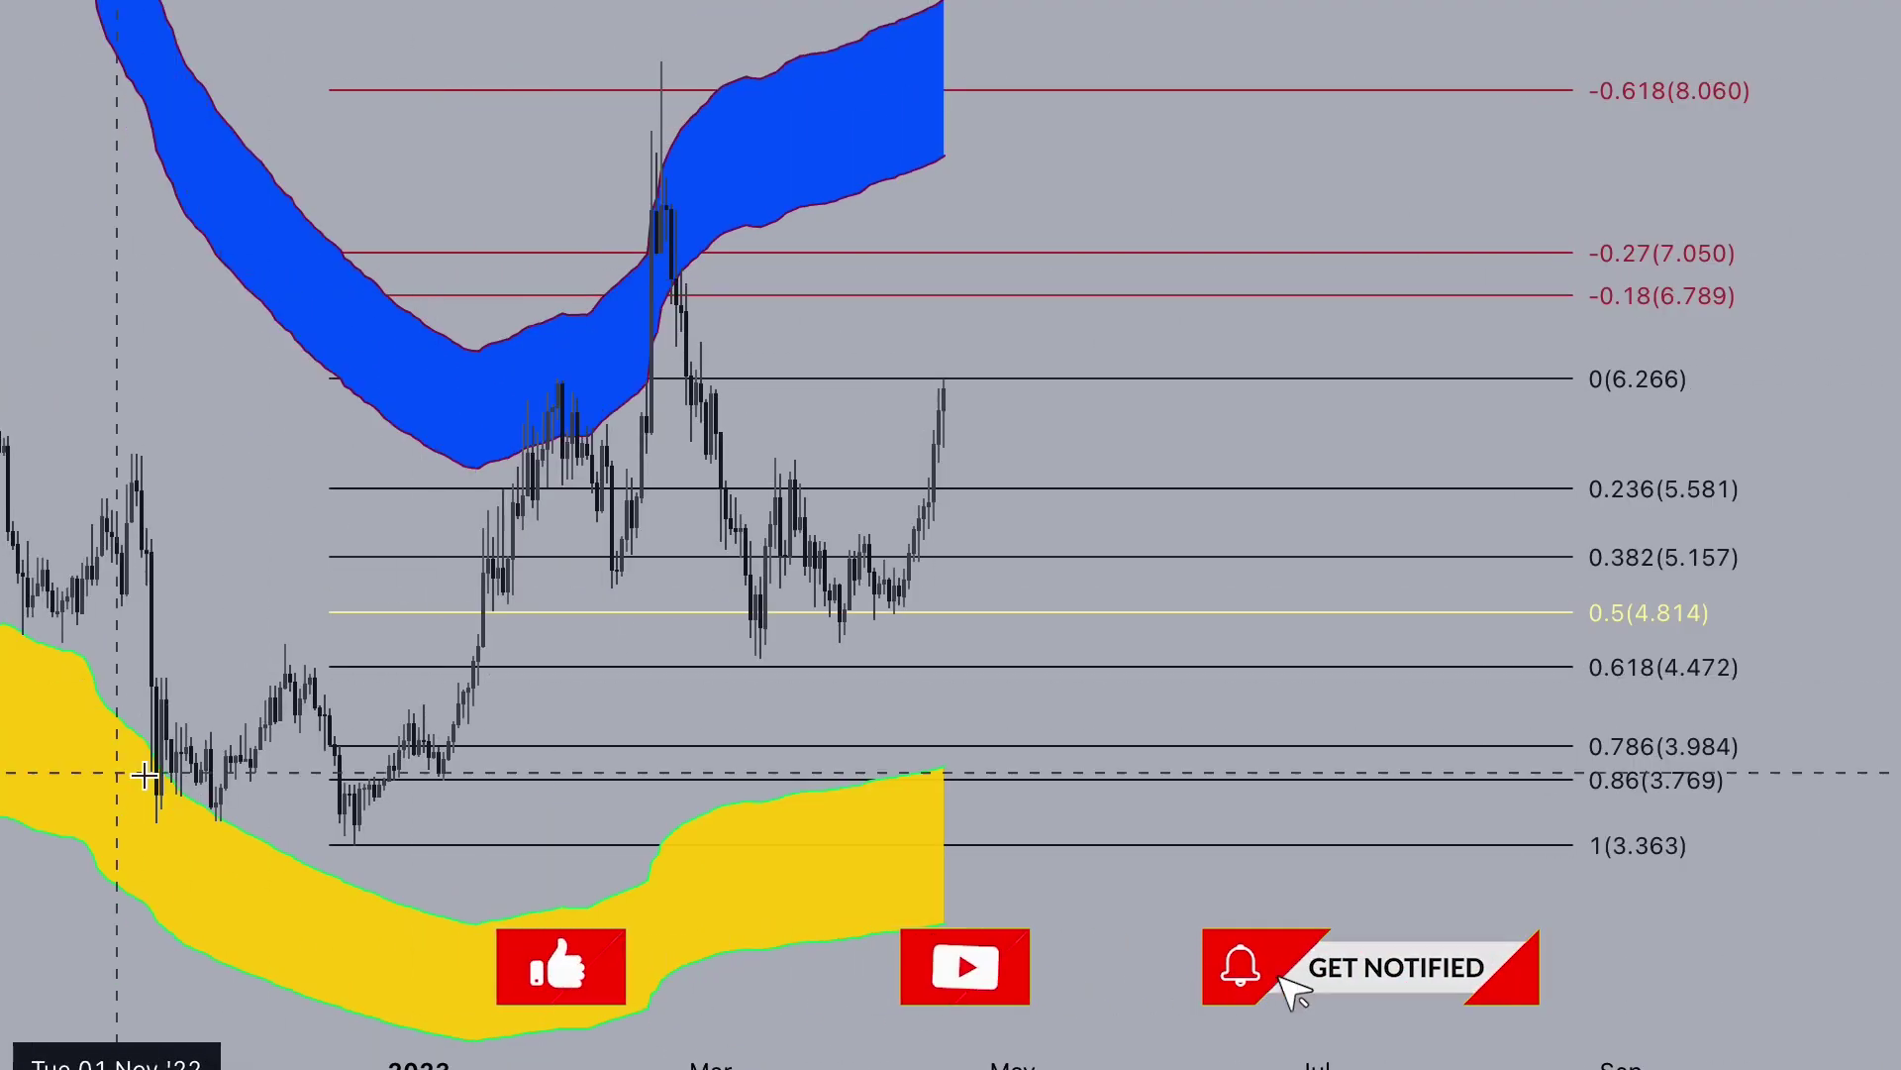
Mark the two early-2023 price peaks reaching the blue band with brush strokes and erase the second mark
mouse_move(583, 383)
mouse_down()
mouse_move(493, 394)
mouse_move(572, 440)
mouse_up()
drag(695, 118, 707, 194)
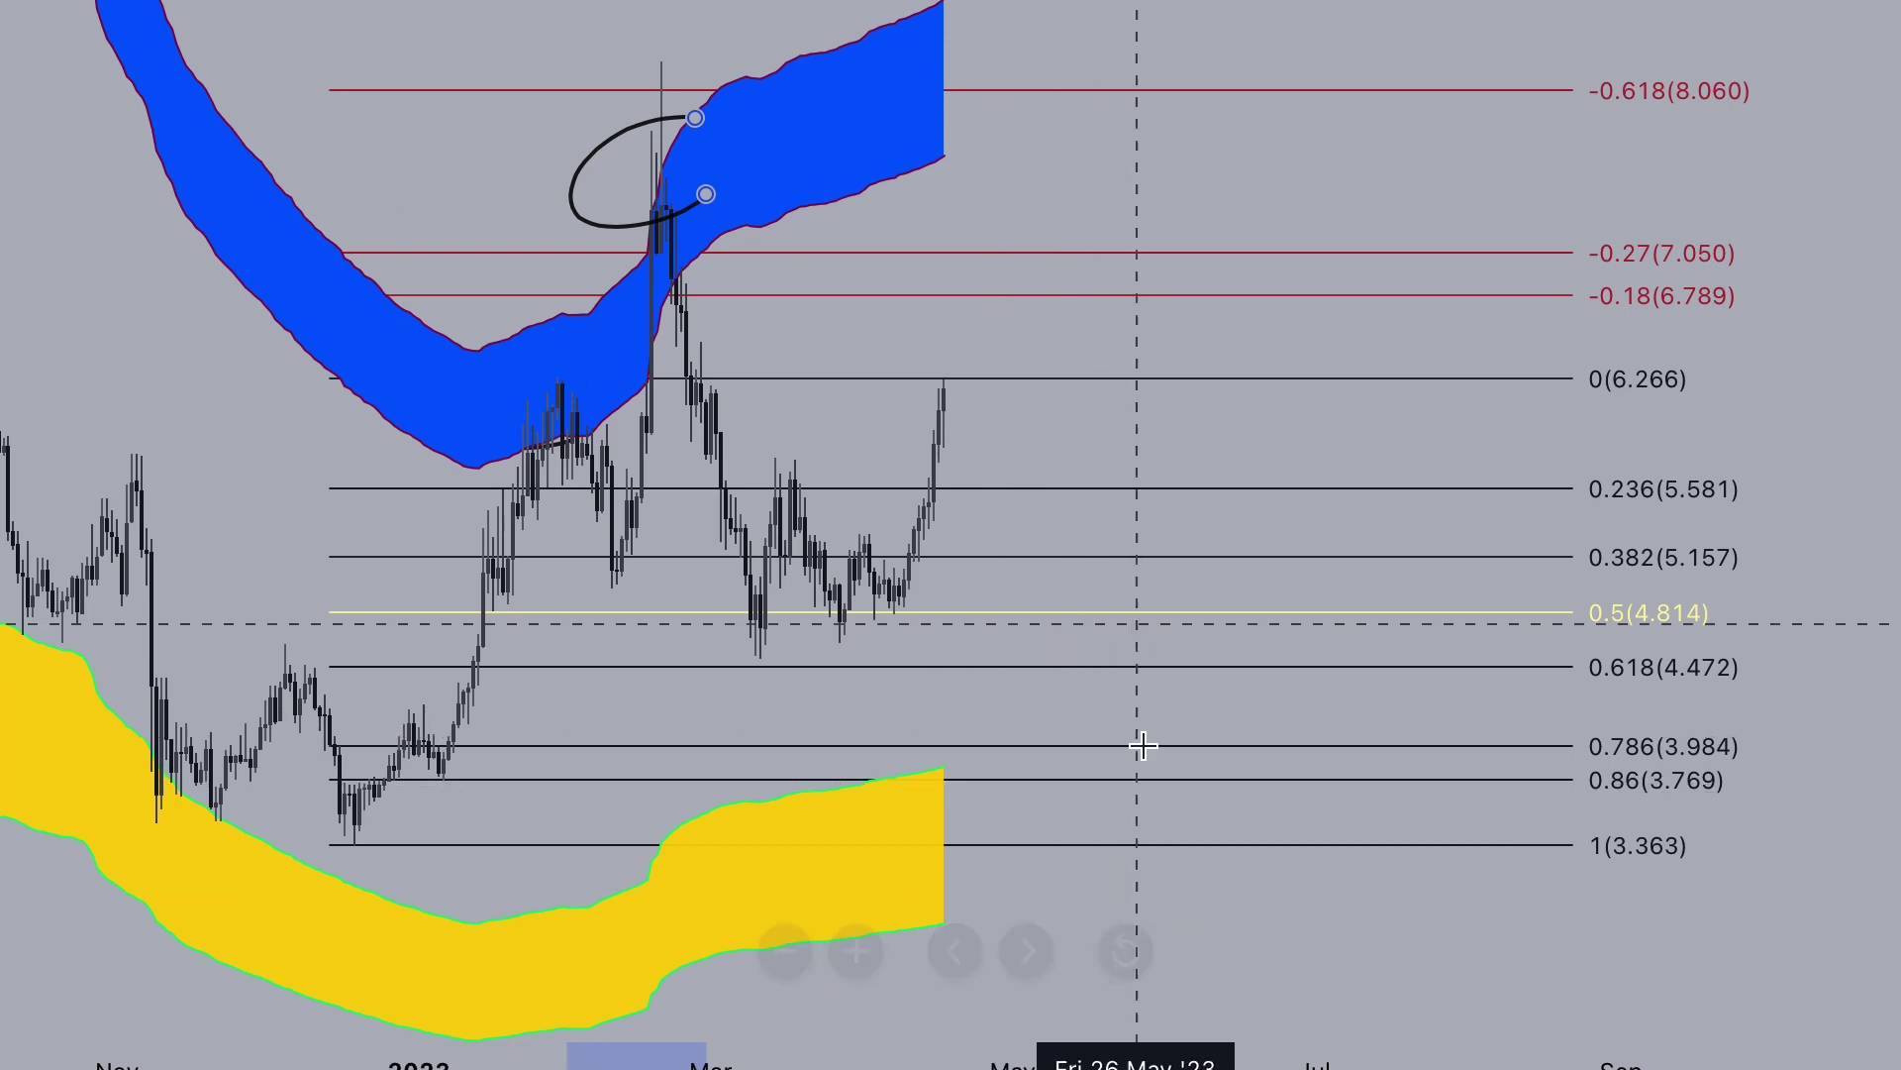
key(Delete)
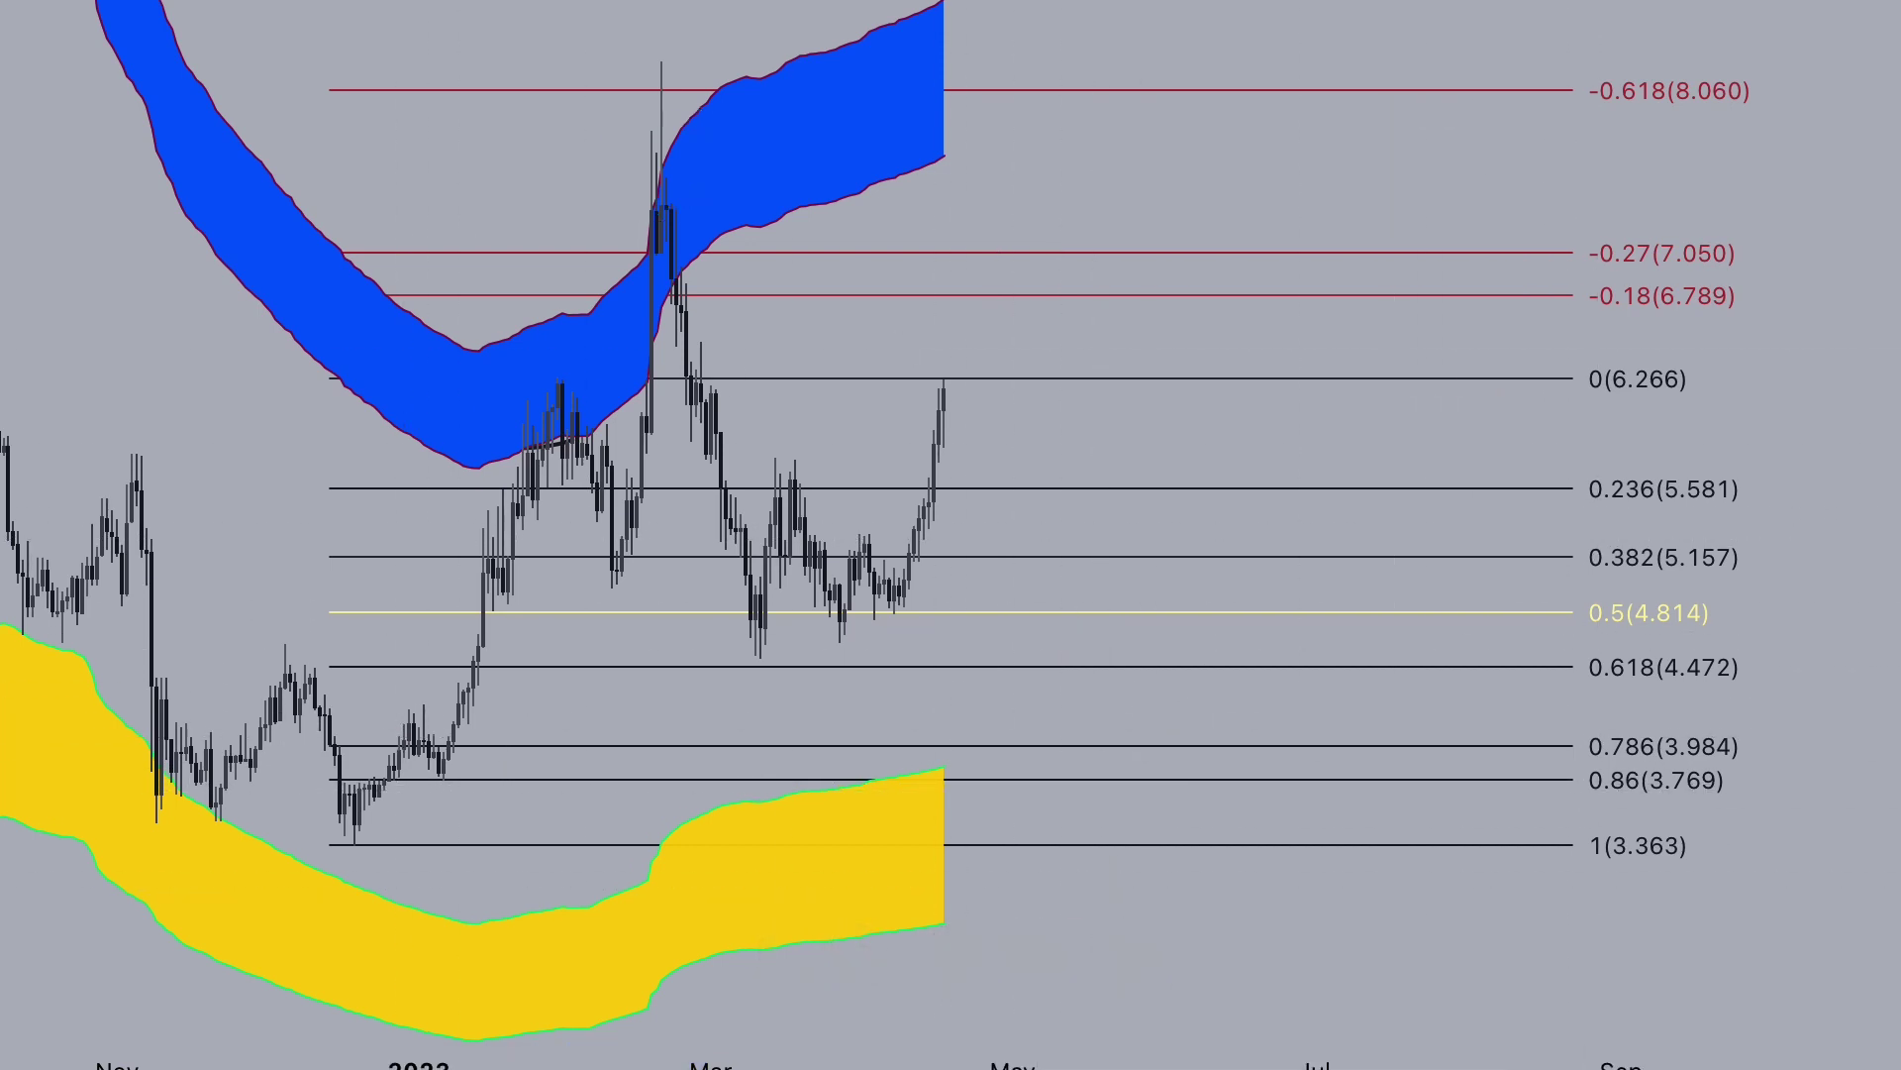
Trace the January to April 2023 price swings with the brush and sketch a projected decline to just above the 0.618 level
scroll(955, 289, up, 1)
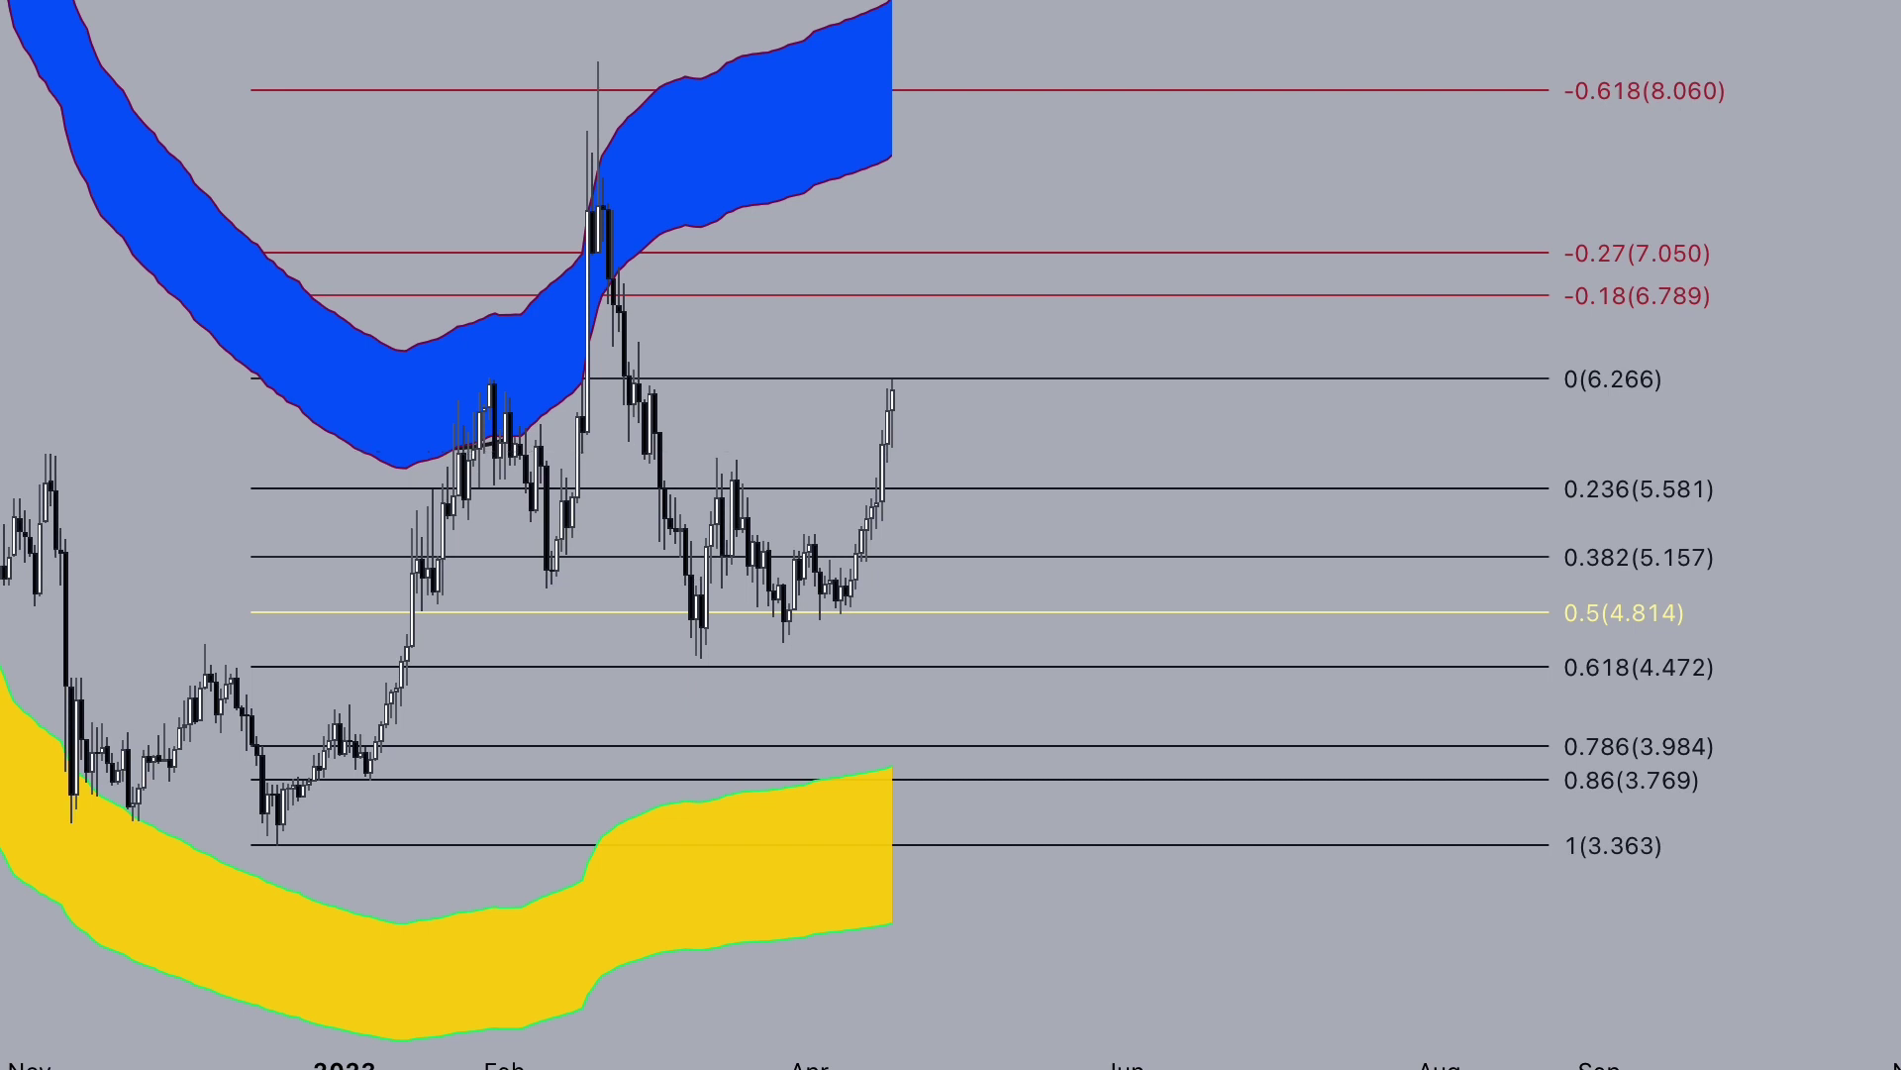
drag(359, 768, 510, 427)
mouse_move(551, 563)
mouse_down()
mouse_move(593, 164)
mouse_move(686, 574)
mouse_move(882, 381)
mouse_up()
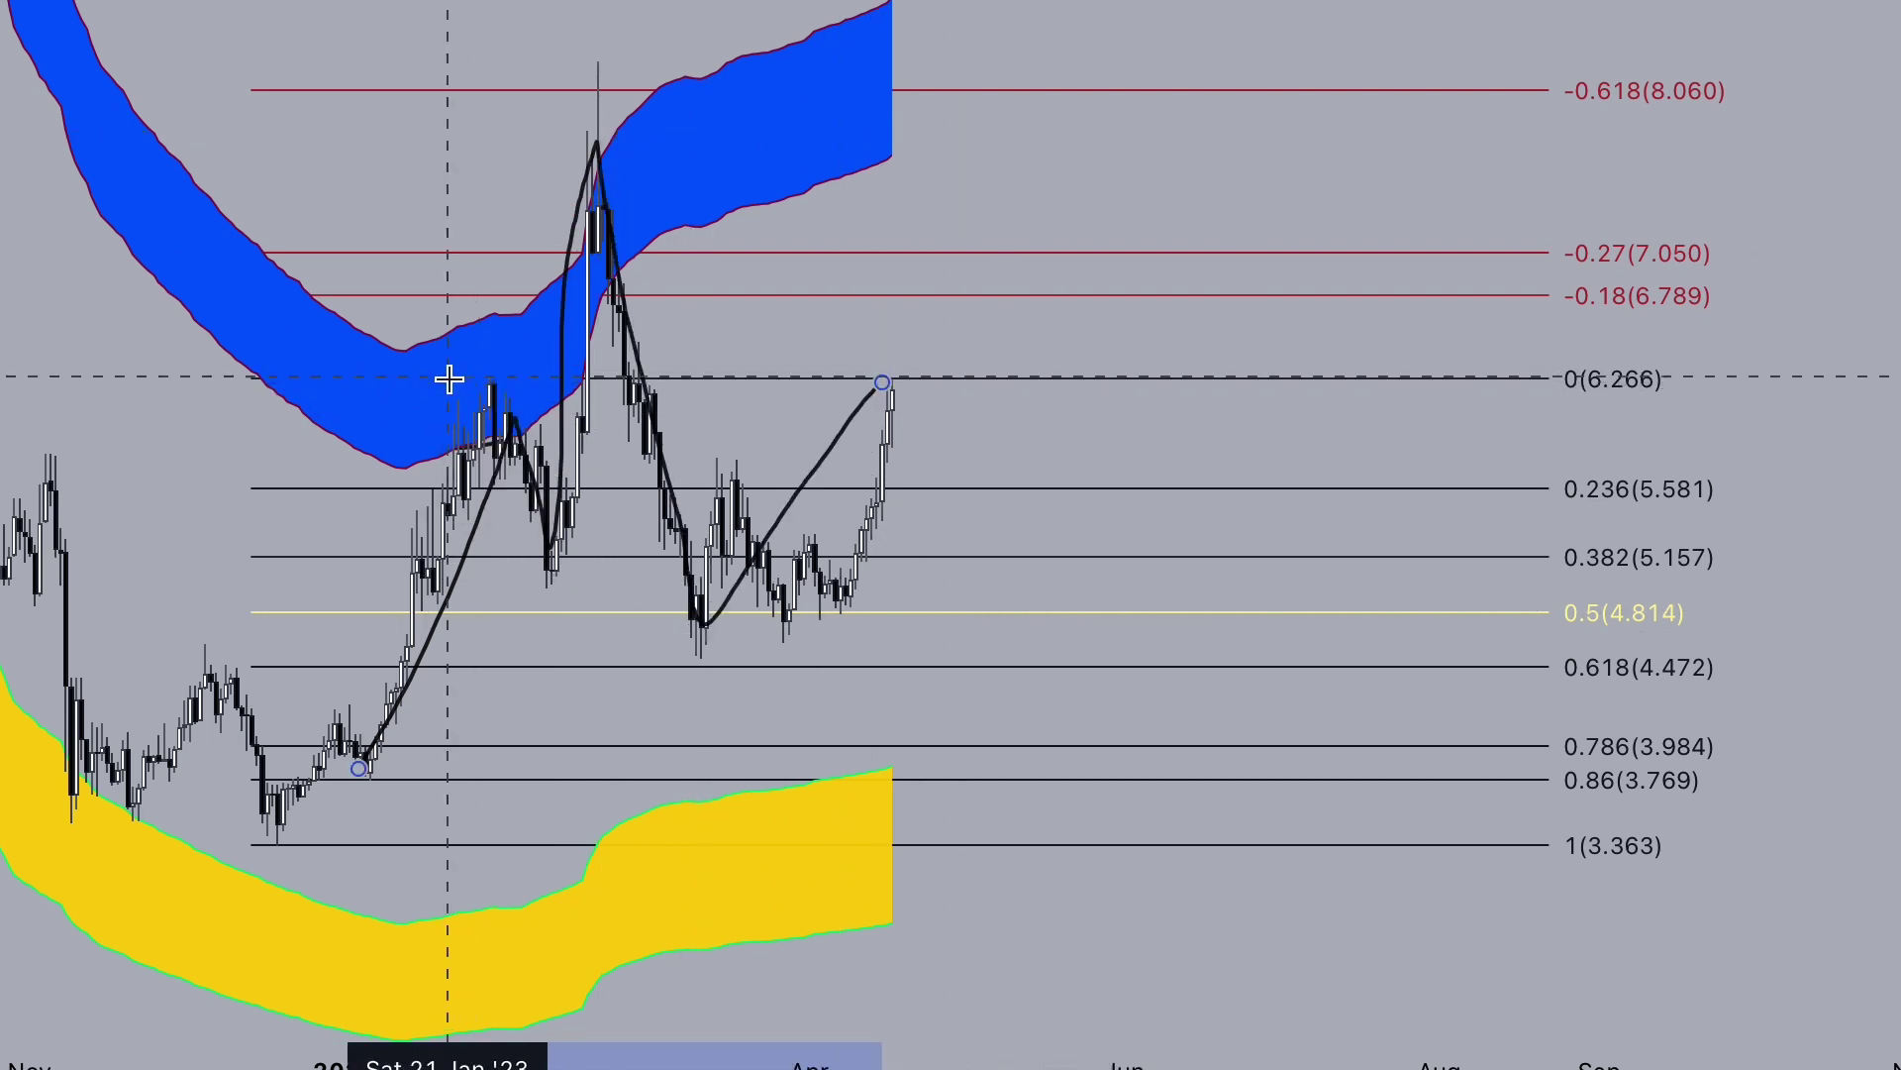
drag(889, 388, 1042, 656)
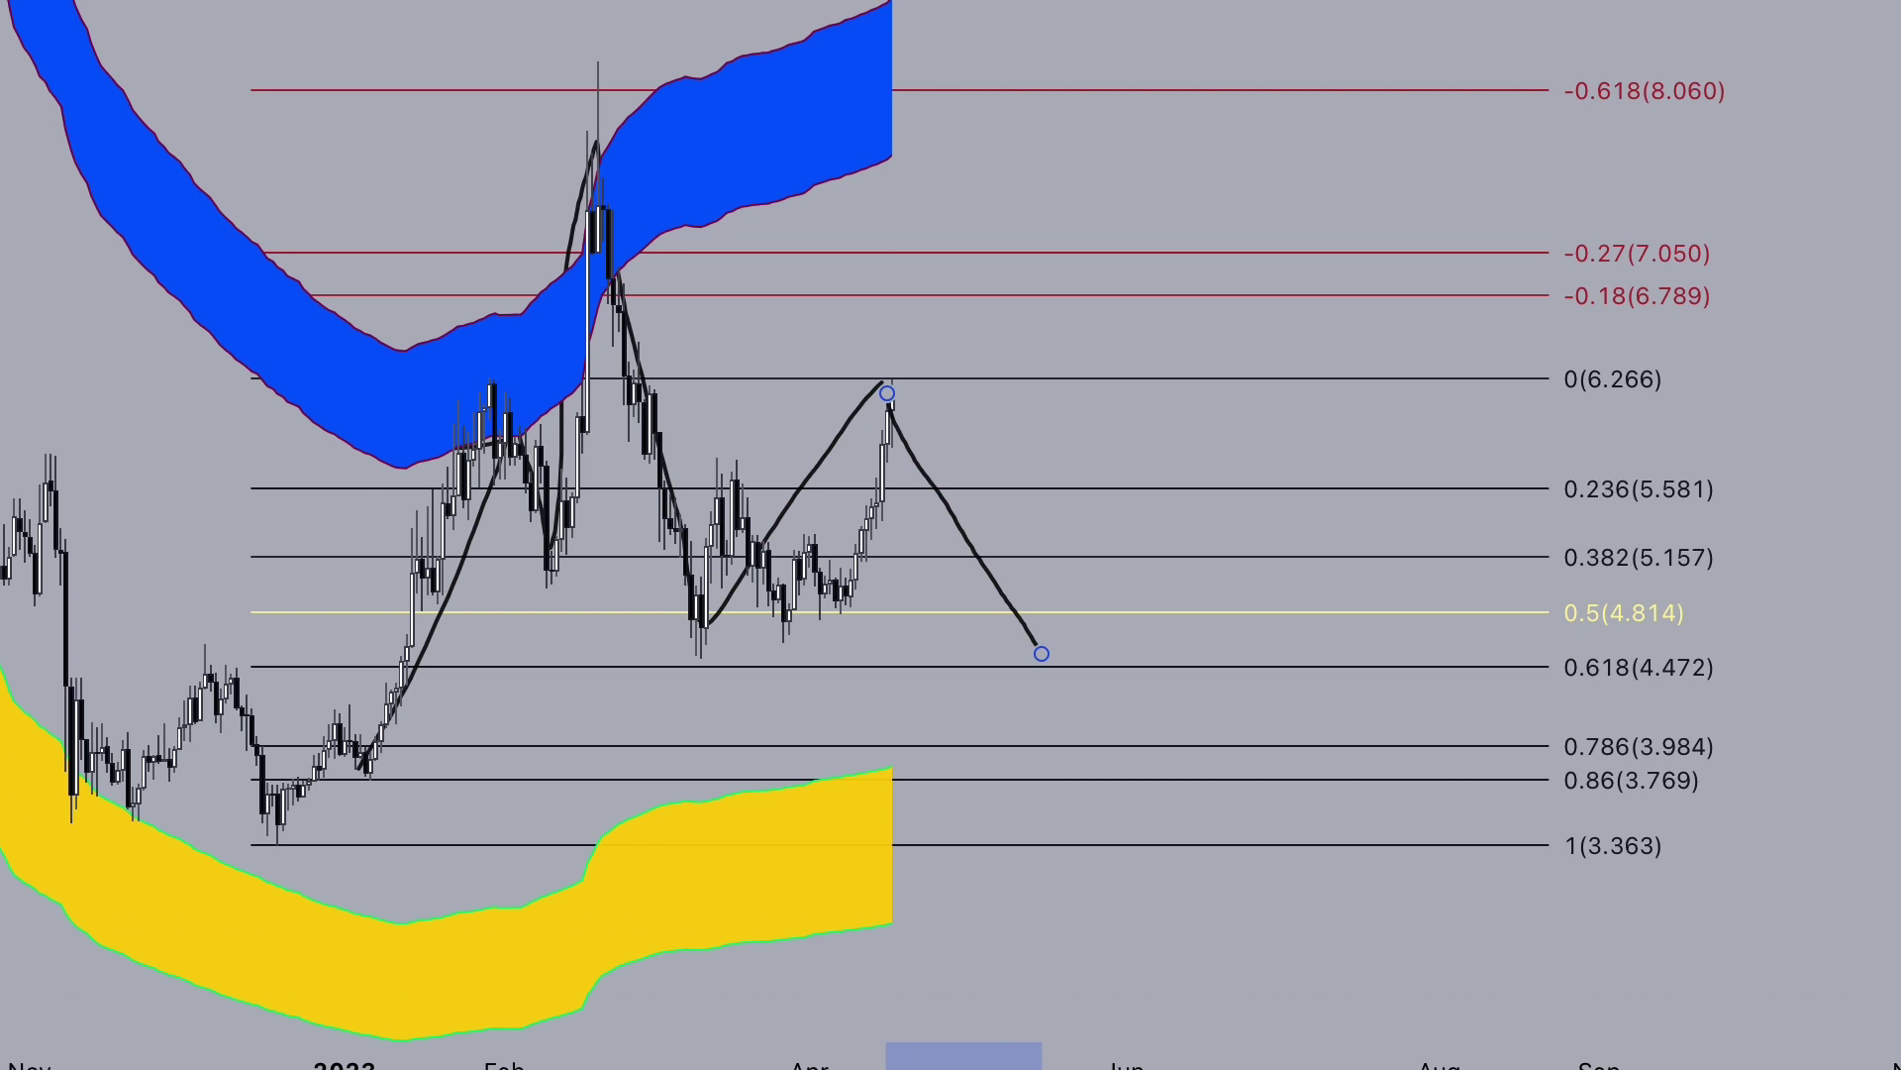
Measure the price range from the 0.5 Fibonacci level down past the 1.618 level and delete the measurement
click(74, 675)
click(634, 70)
click(803, 628)
drag(728, 379, 971, 921)
drag(1893, 693, 1893, 895)
drag(1879, 896, 1881, 711)
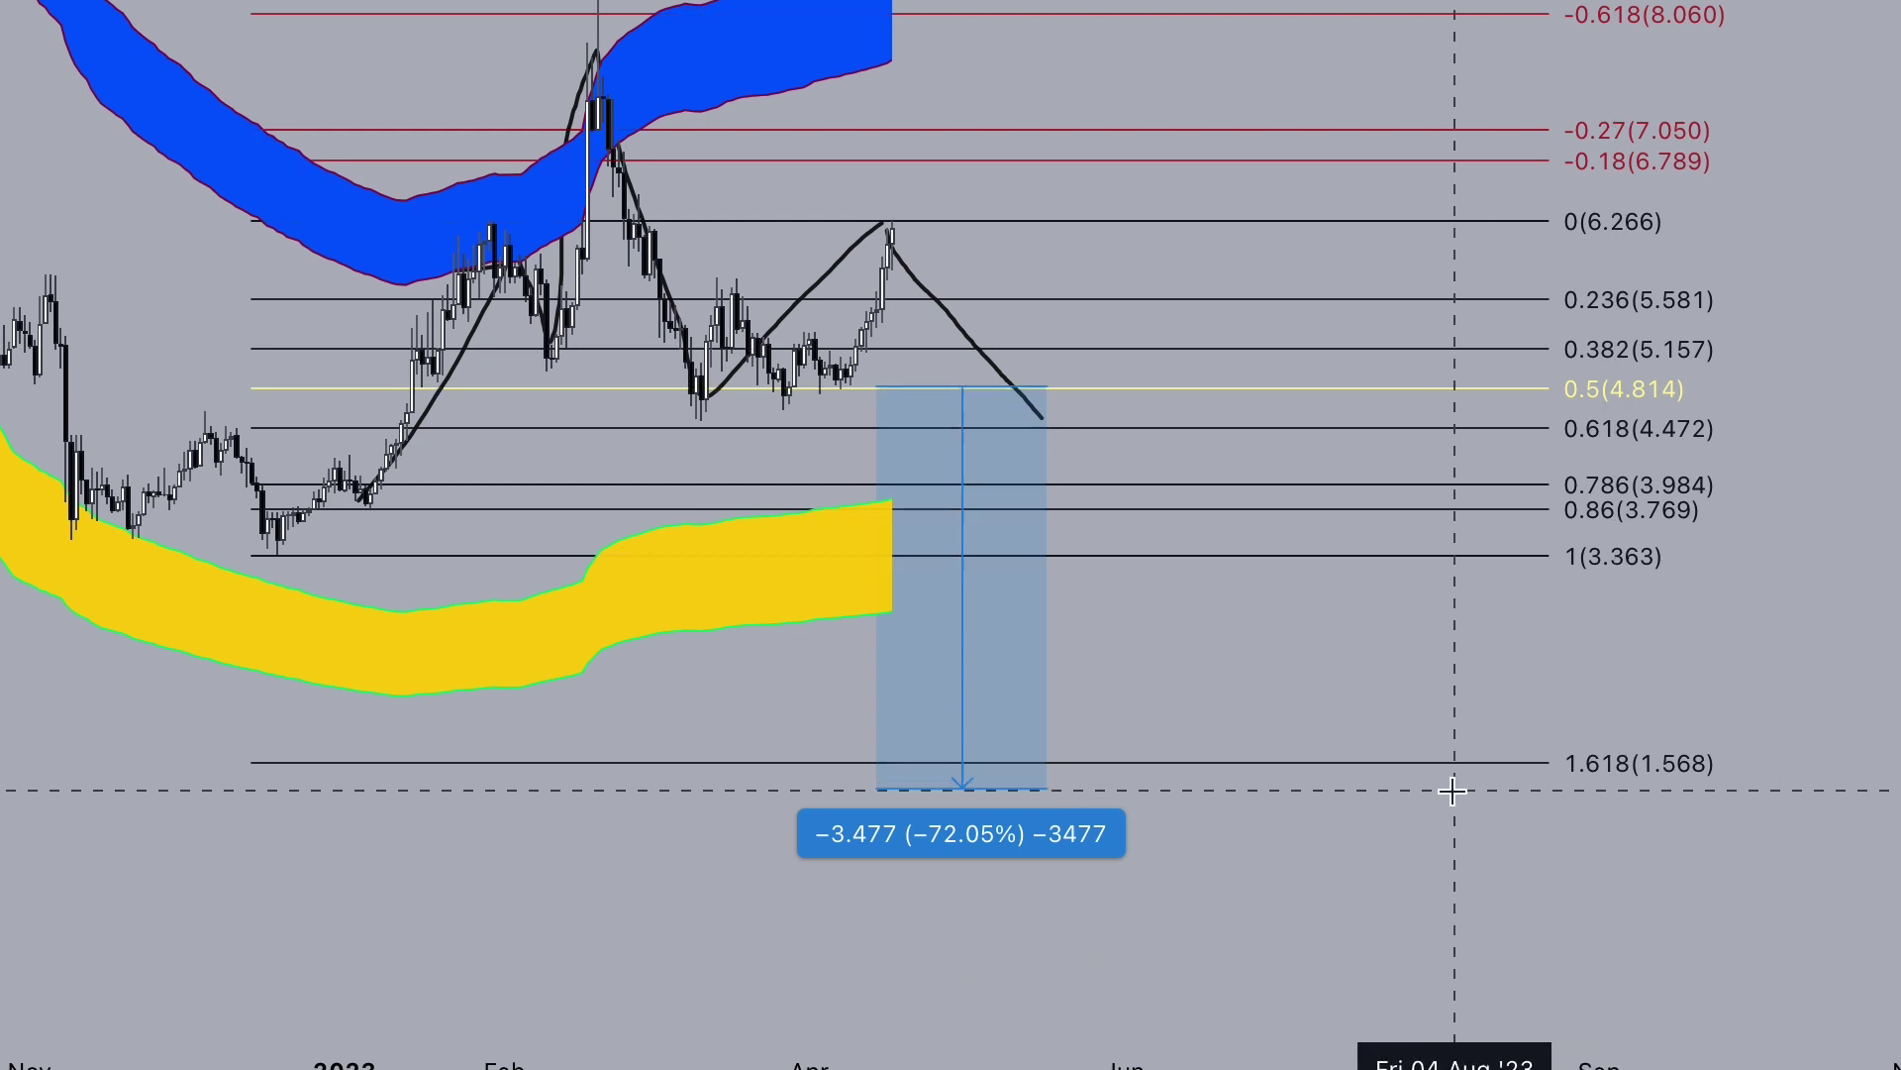
click(972, 581)
key(Delete)
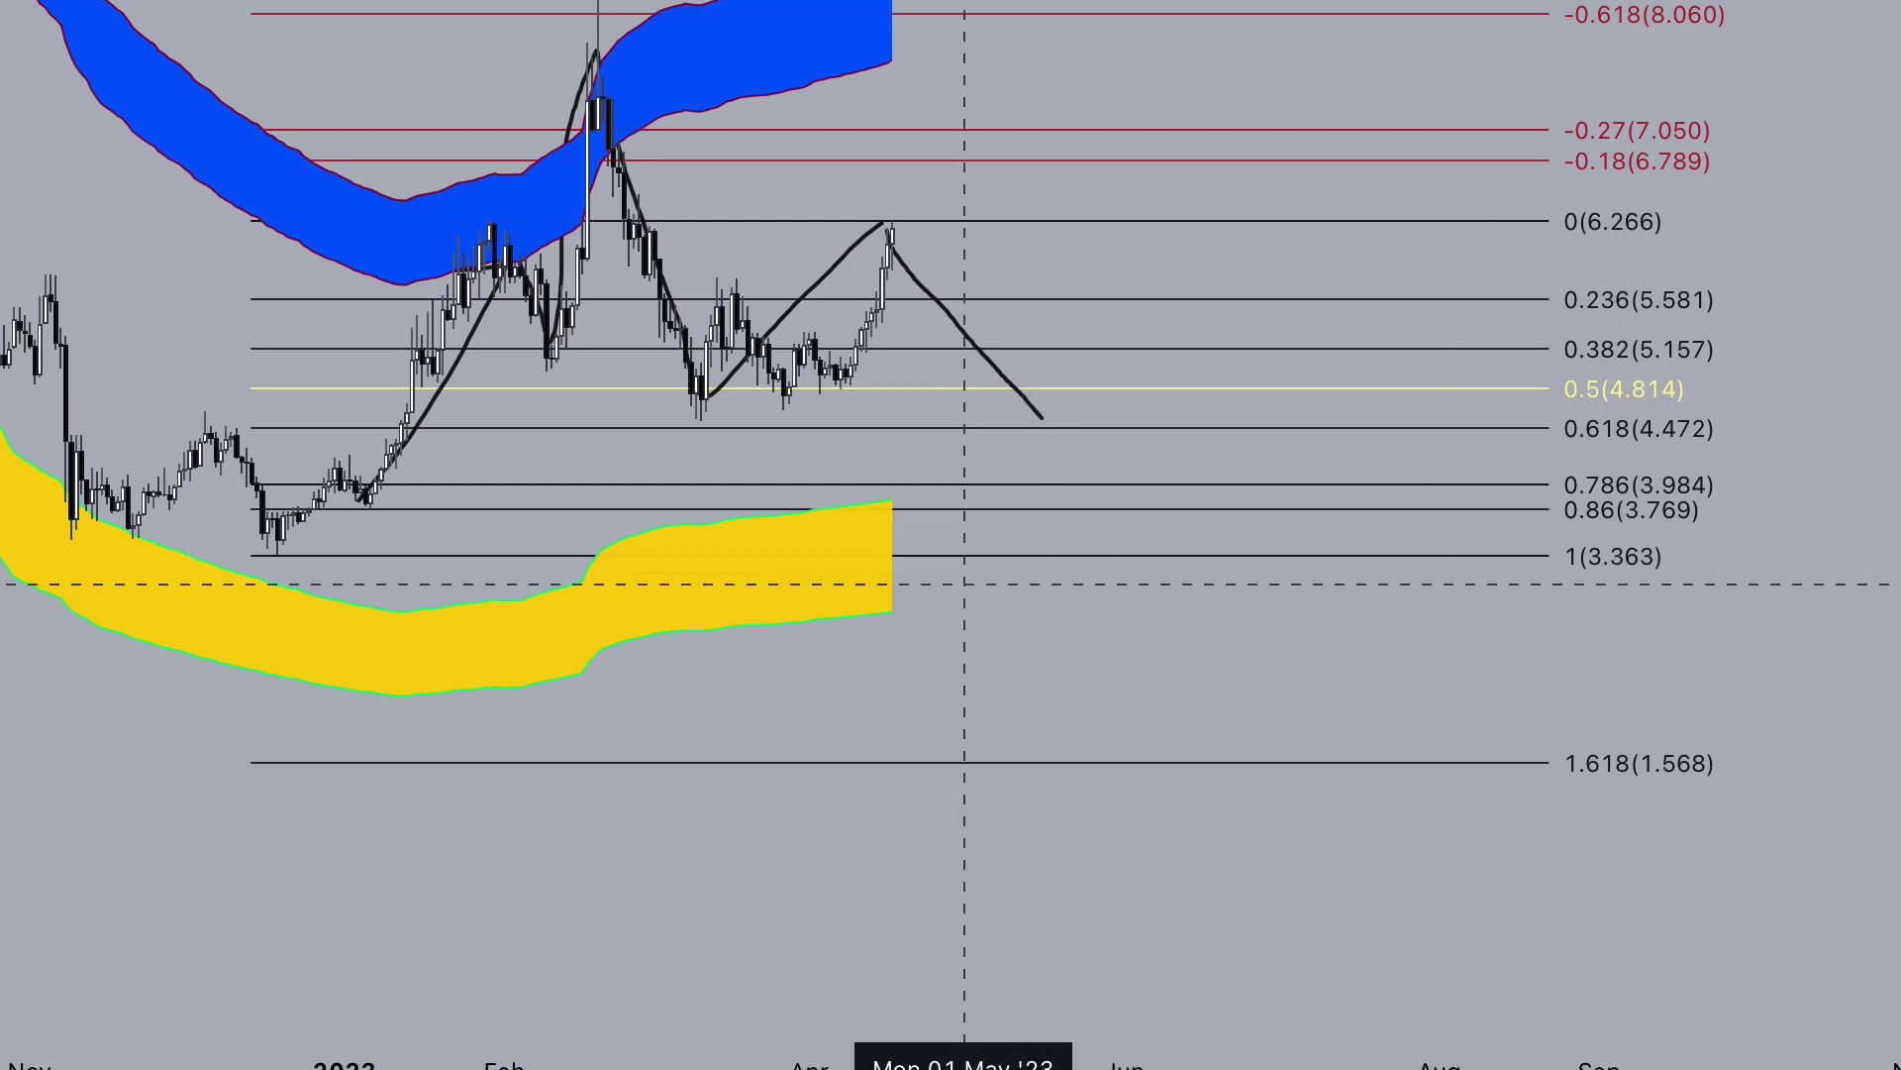
Switch the price display to a line chart and clear the brush strokes and the band indicator
scroll(991, 685, down, 1)
drag(1097, 416, 1068, 559)
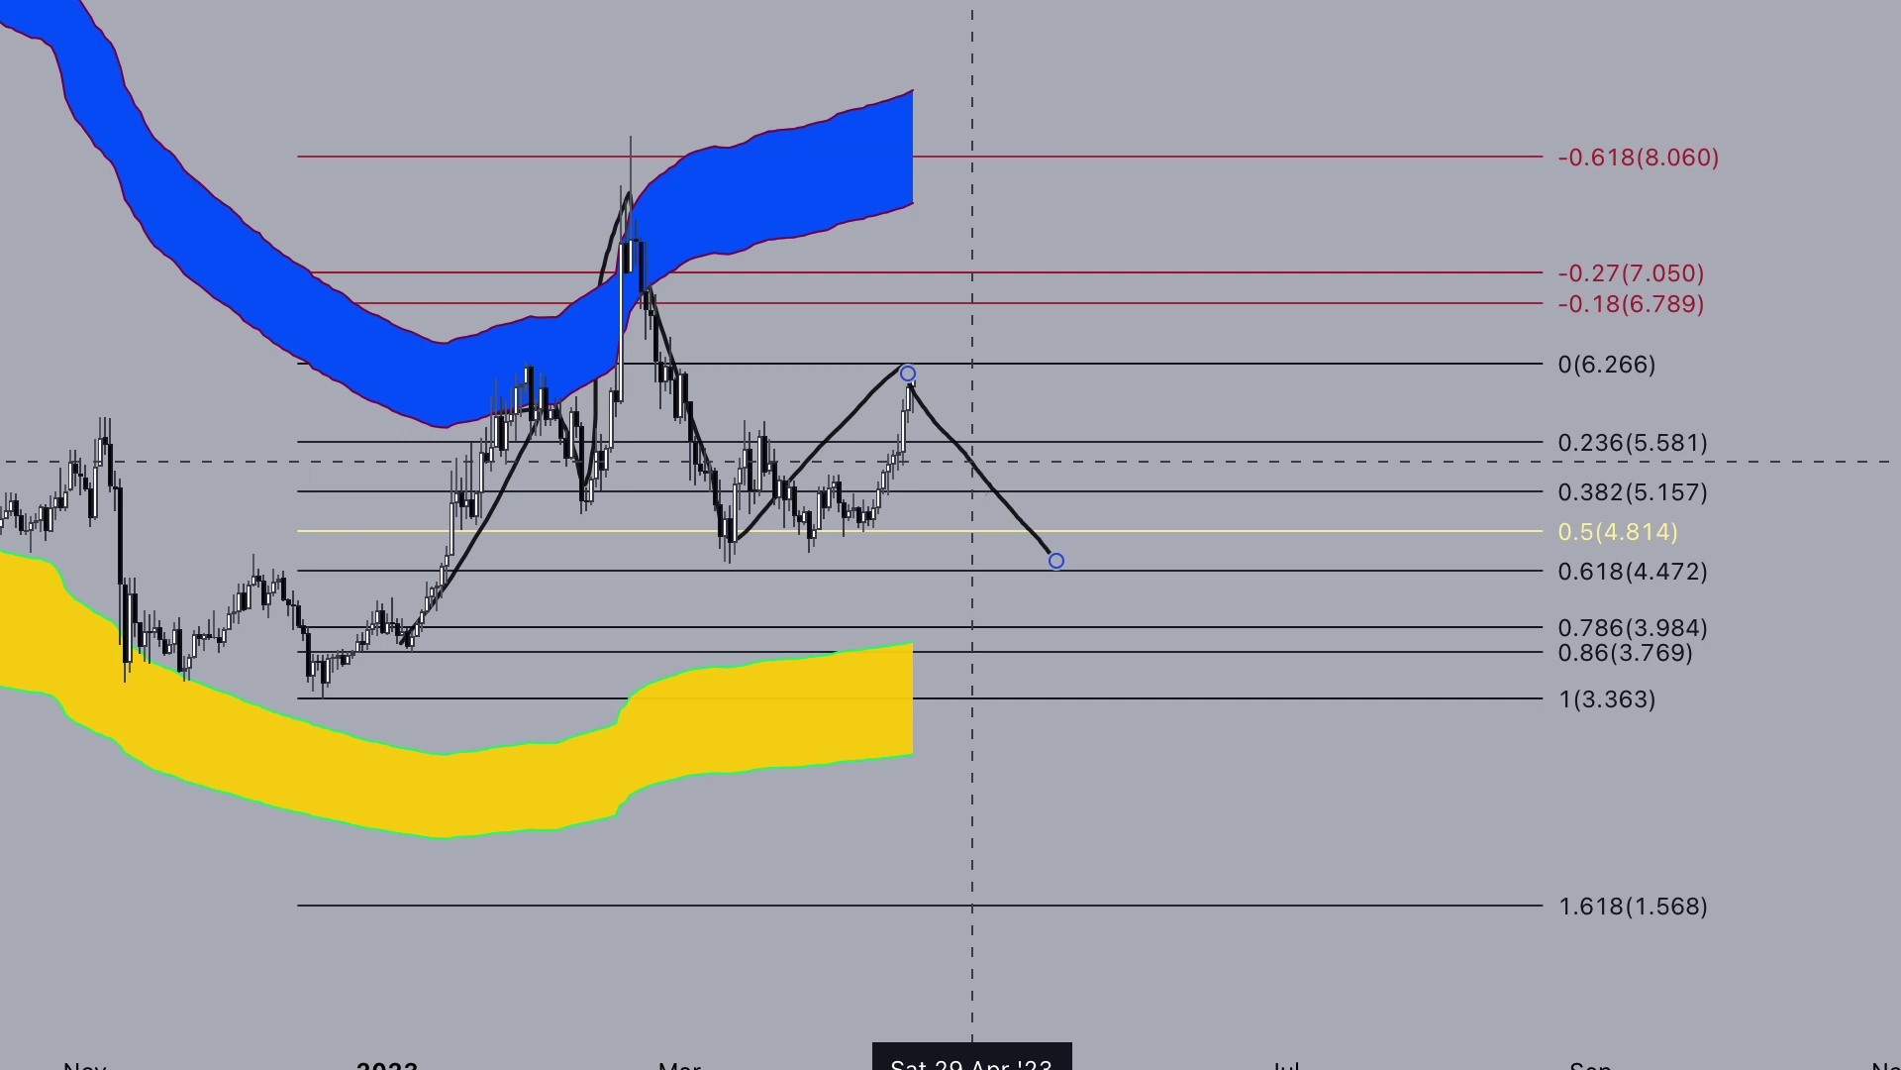
click(663, 260)
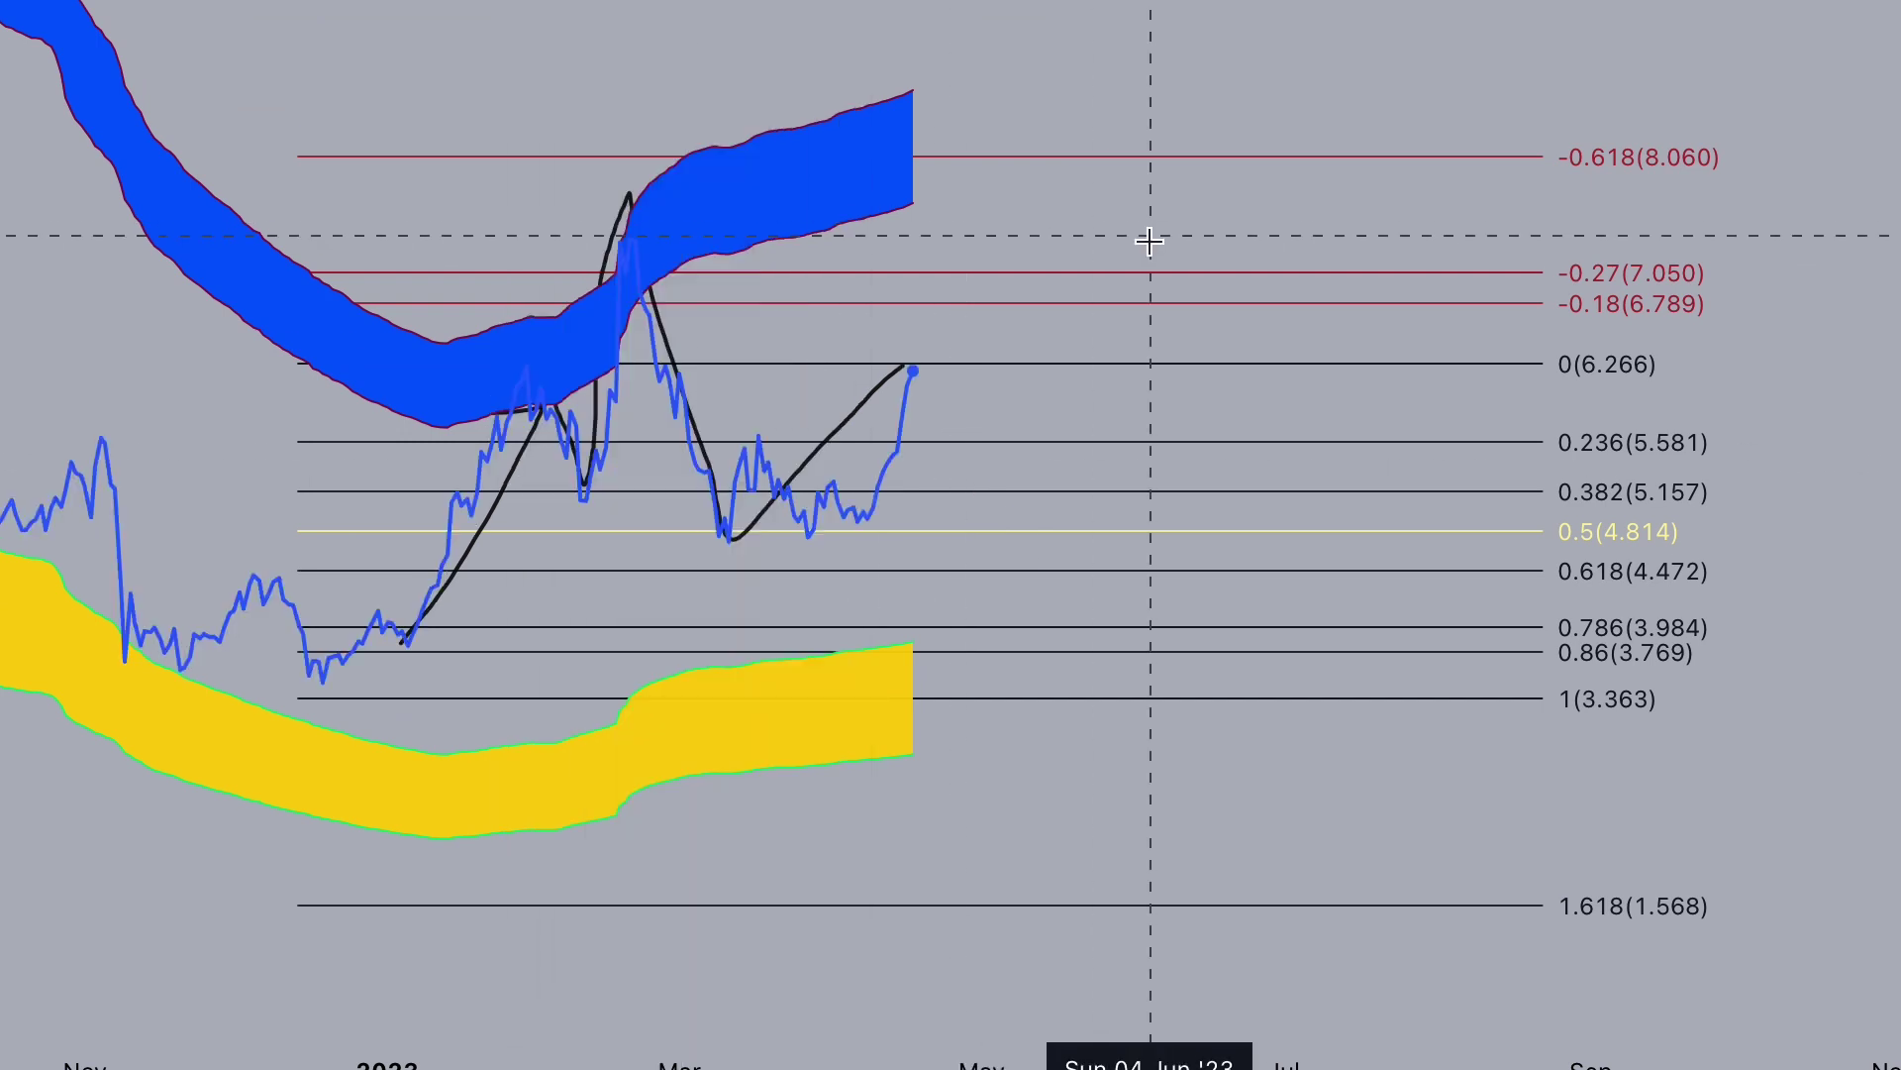
click(670, 369)
key(Delete)
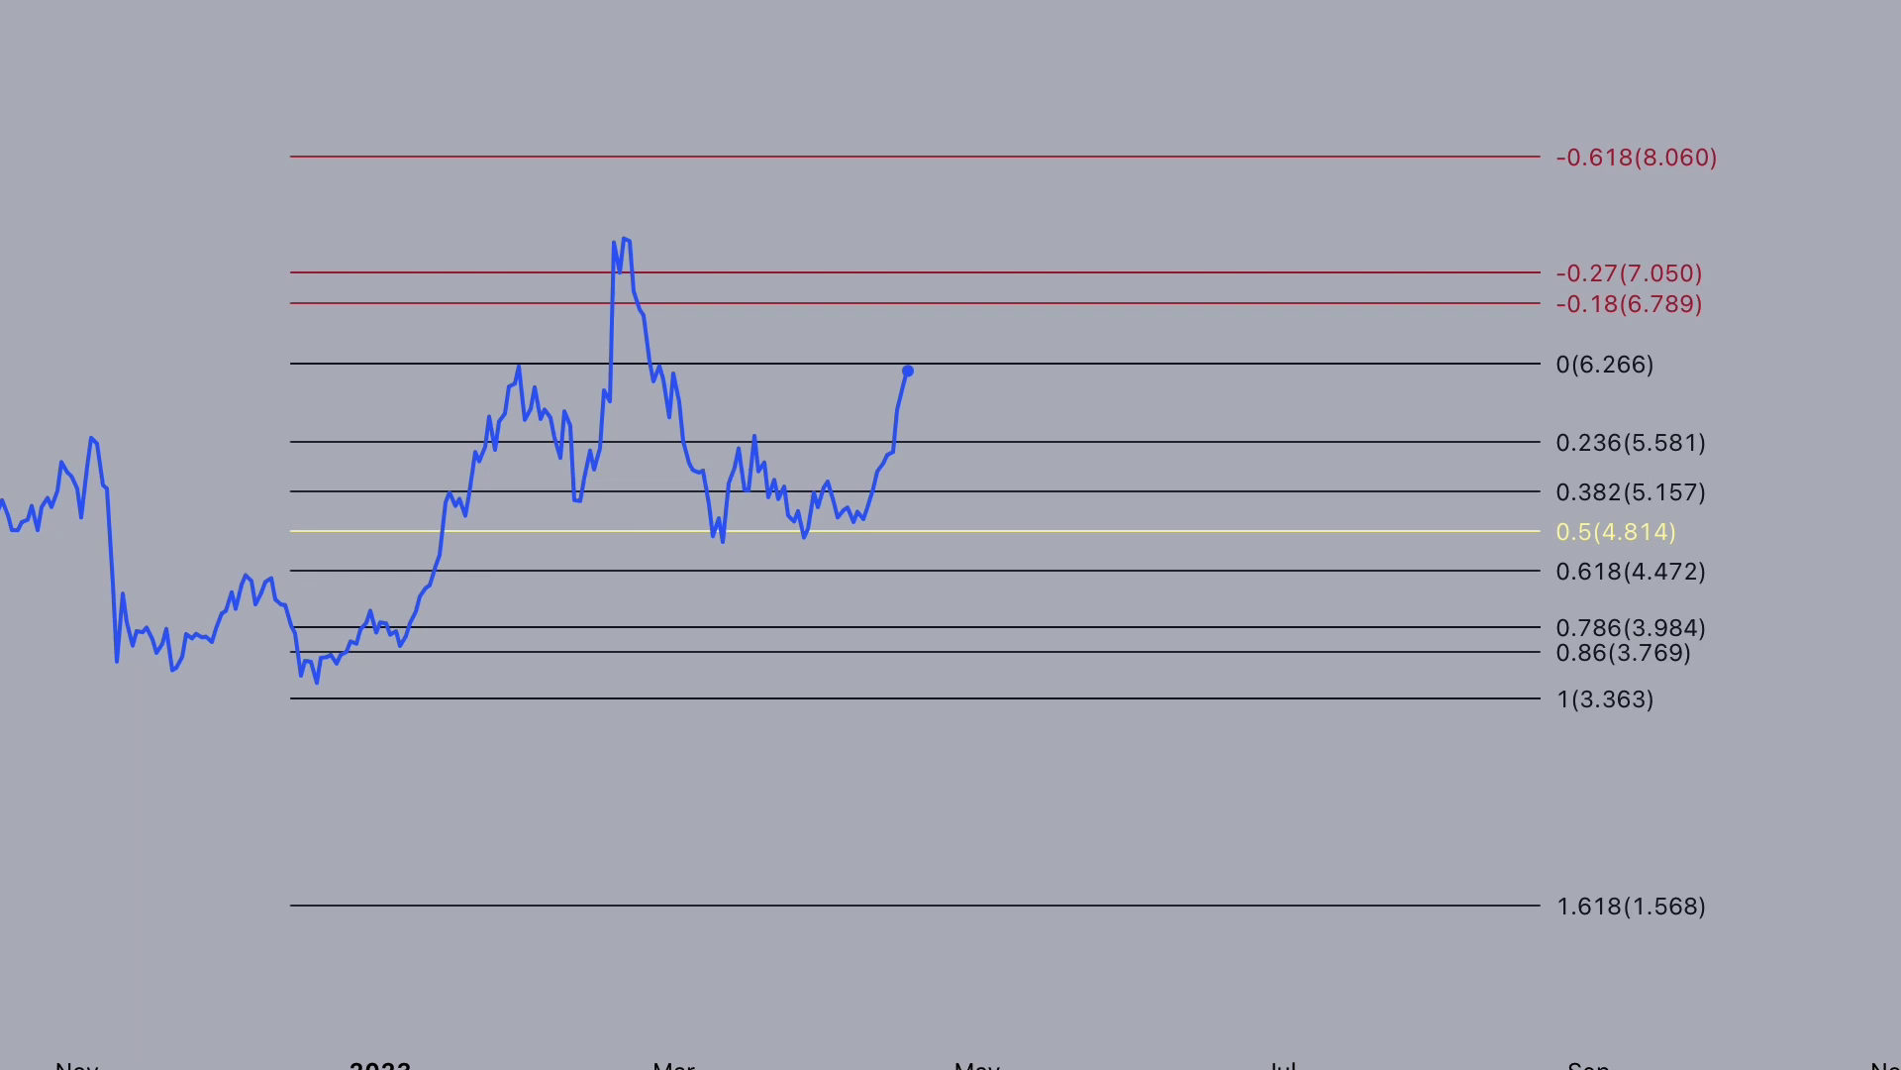
Review the price line back to mid-2022 and switch the chart back to candlesticks
mouse_move(451, 525)
mouse_down()
mouse_move(501, 363)
mouse_move(570, 486)
mouse_move(597, 214)
mouse_move(709, 518)
mouse_move(758, 436)
mouse_move(863, 430)
mouse_up()
click(863, 430)
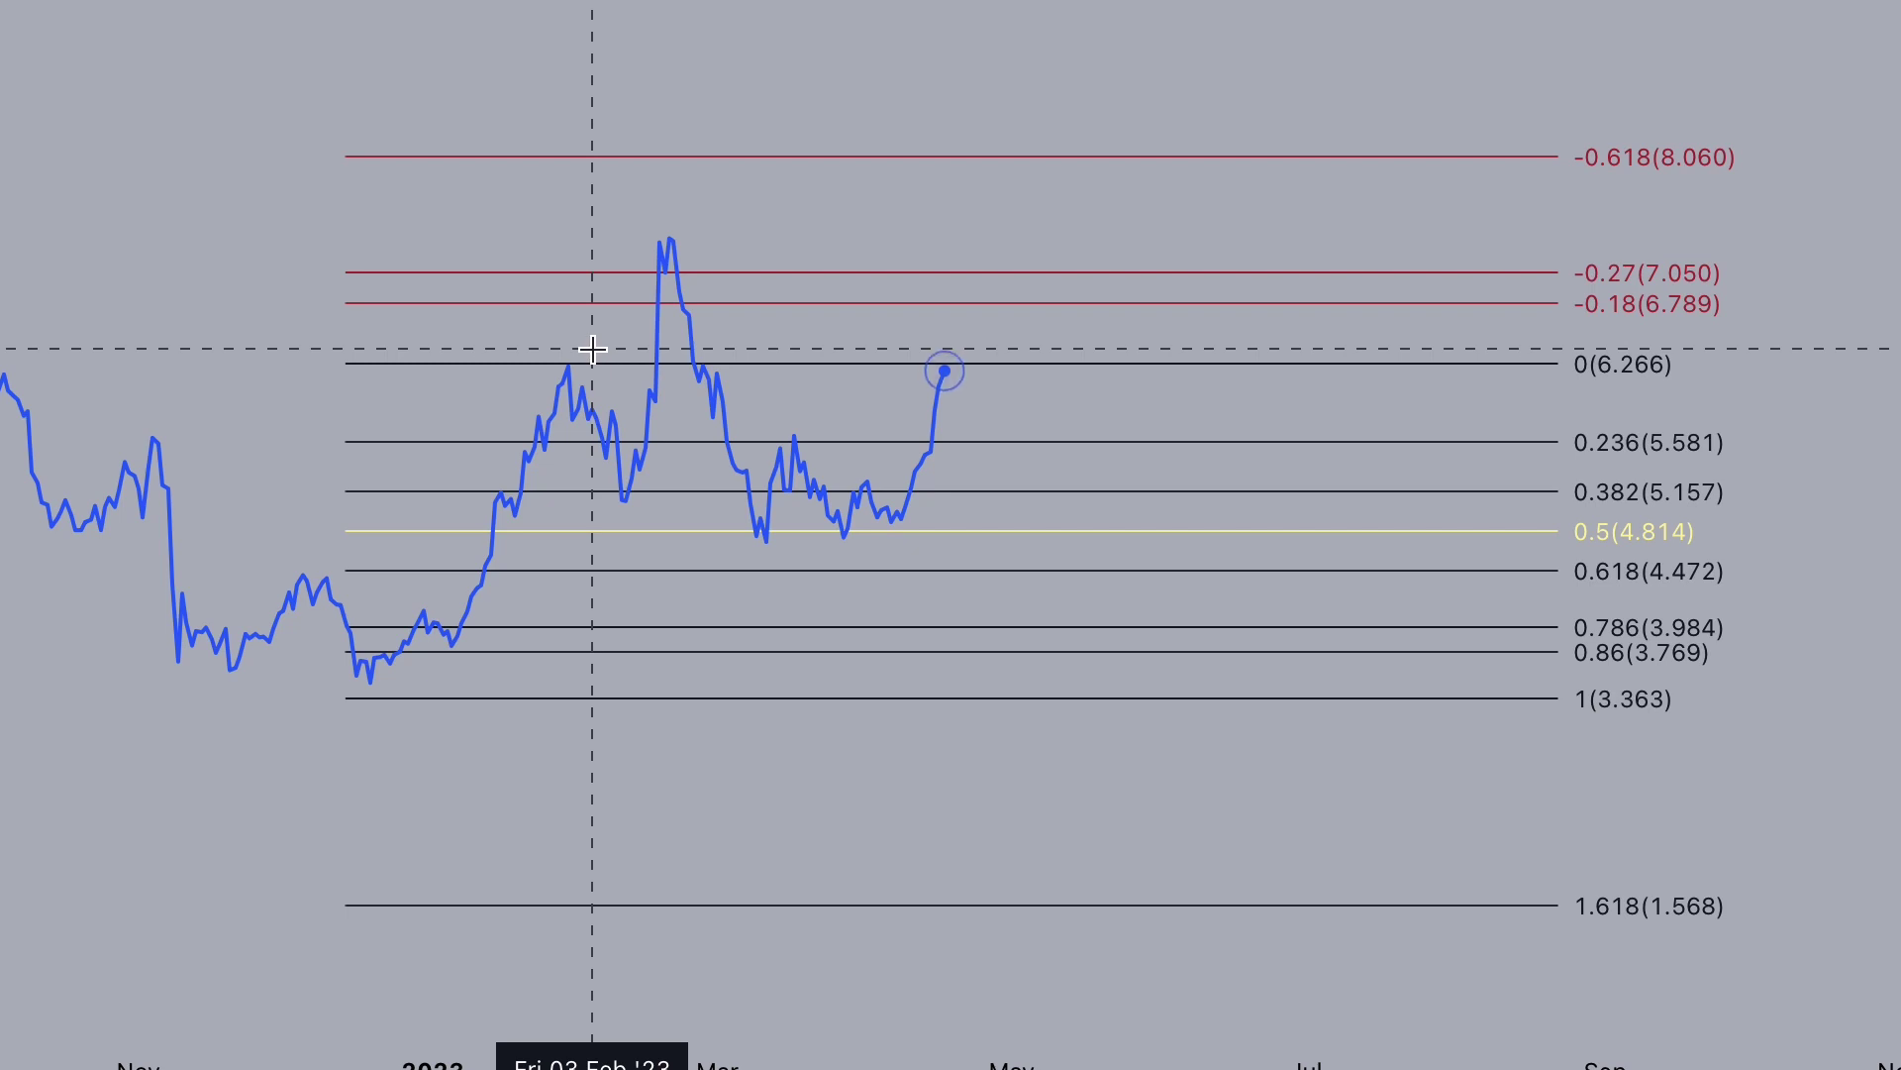
scroll(593, 349, down, 5)
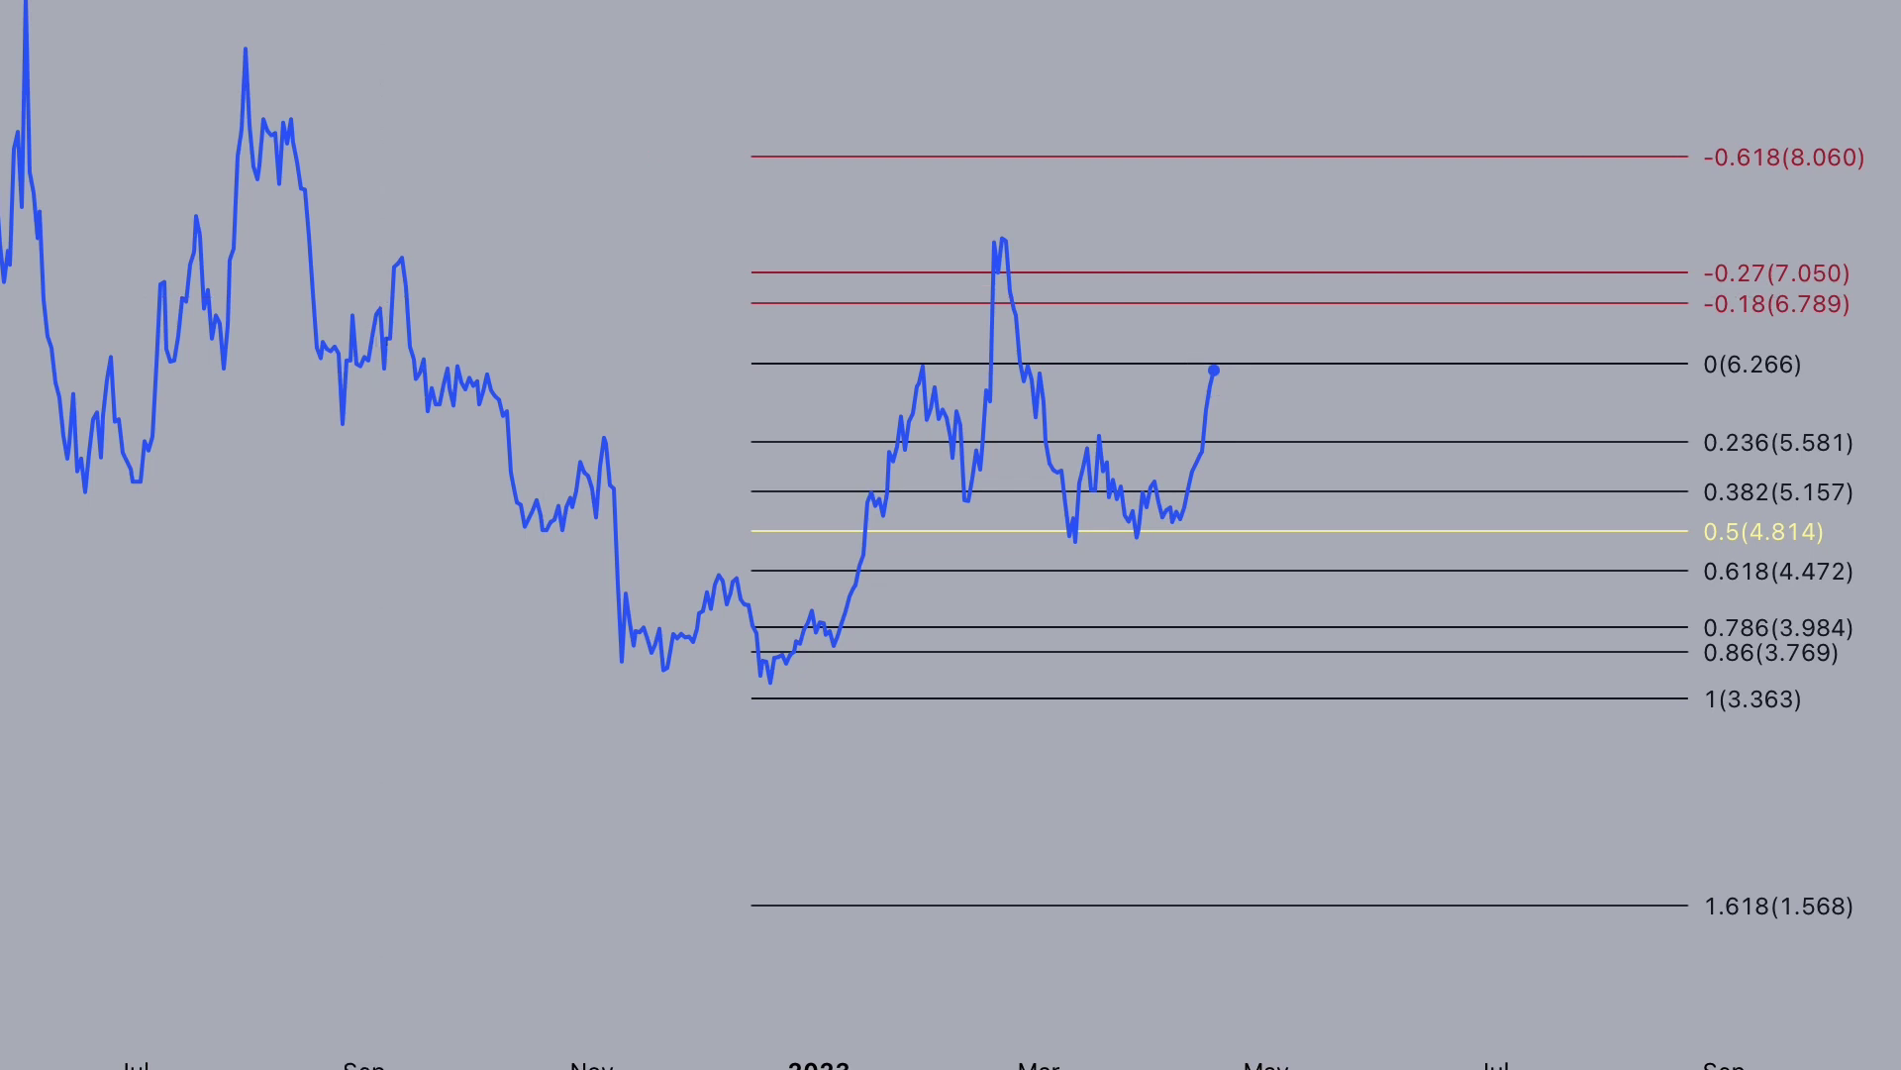
click(524, 0)
click(643, 24)
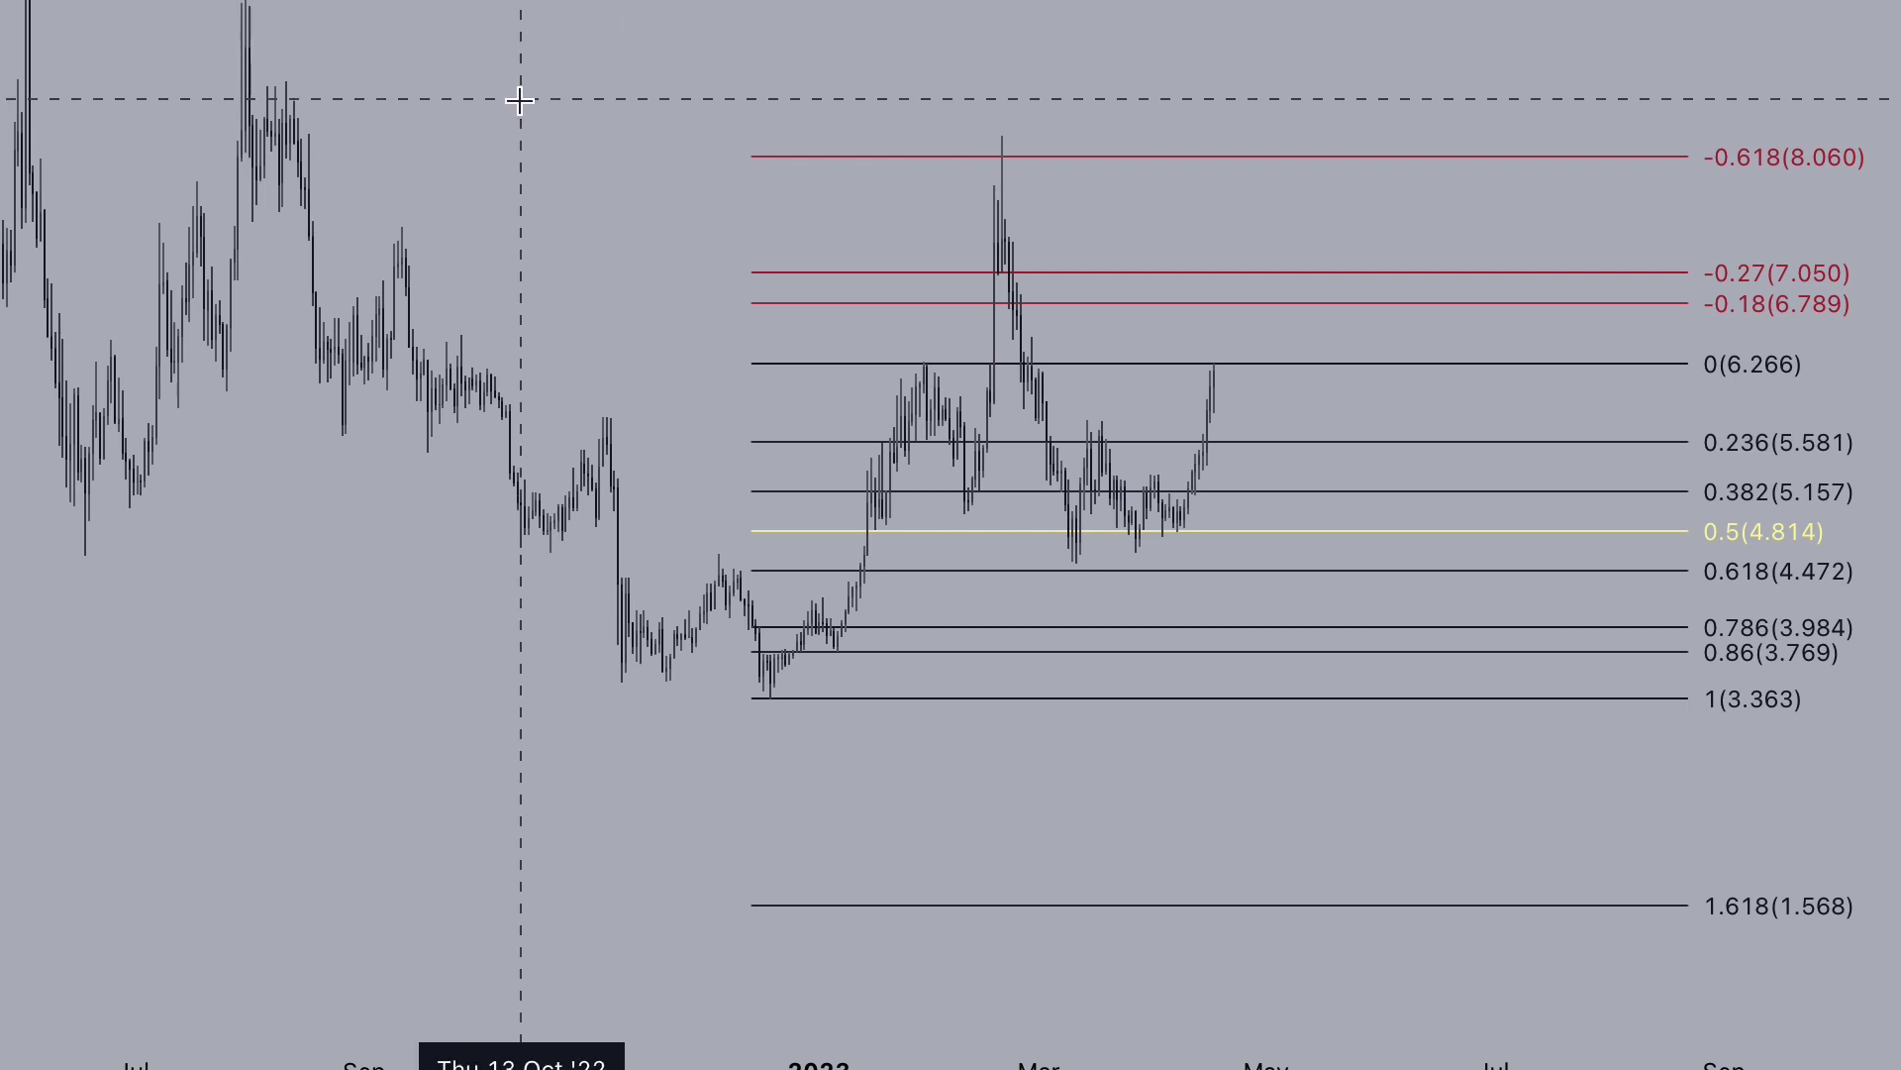
Sketch a projected rise from the latest candle, with one small pullback, past the -0.618 level and undo it
drag(520, 95, 531, 294)
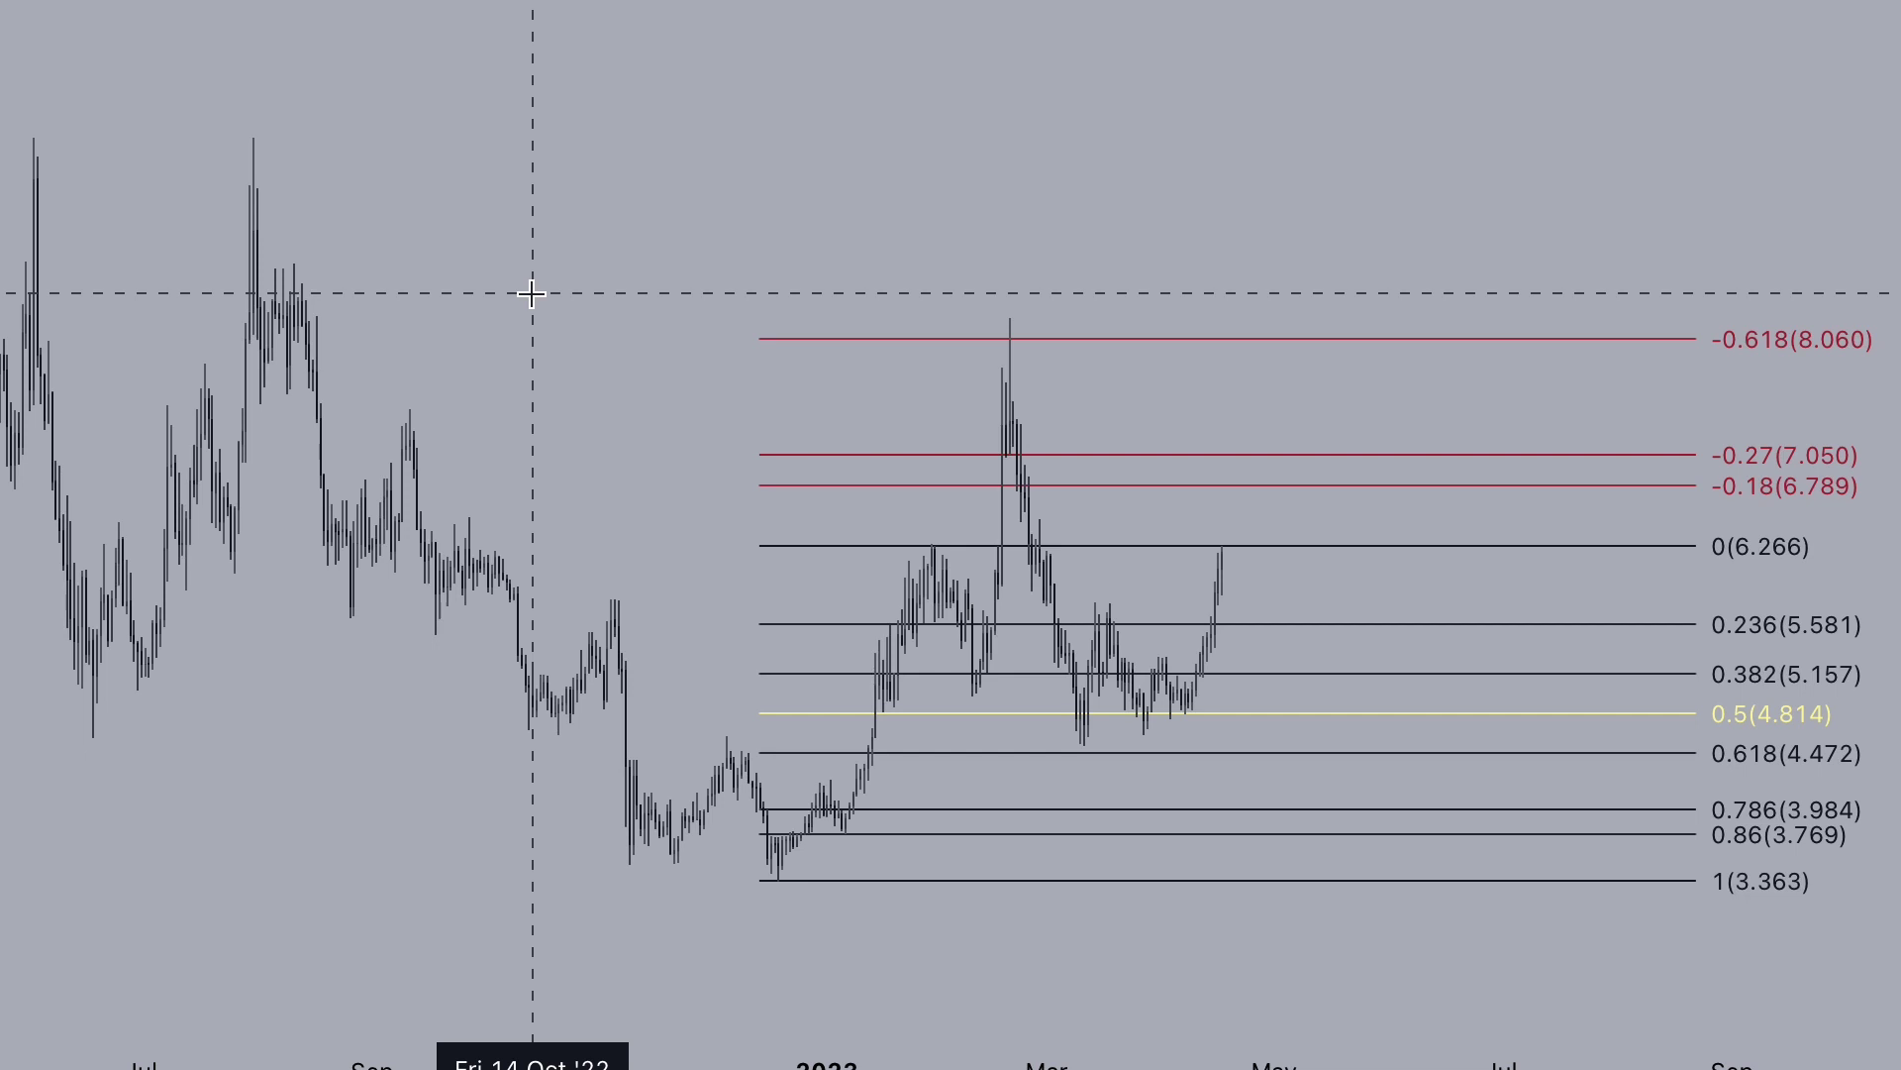
scroll(532, 295, up, 2)
scroll(535, 260, down, 1)
drag(543, 262, 780, 198)
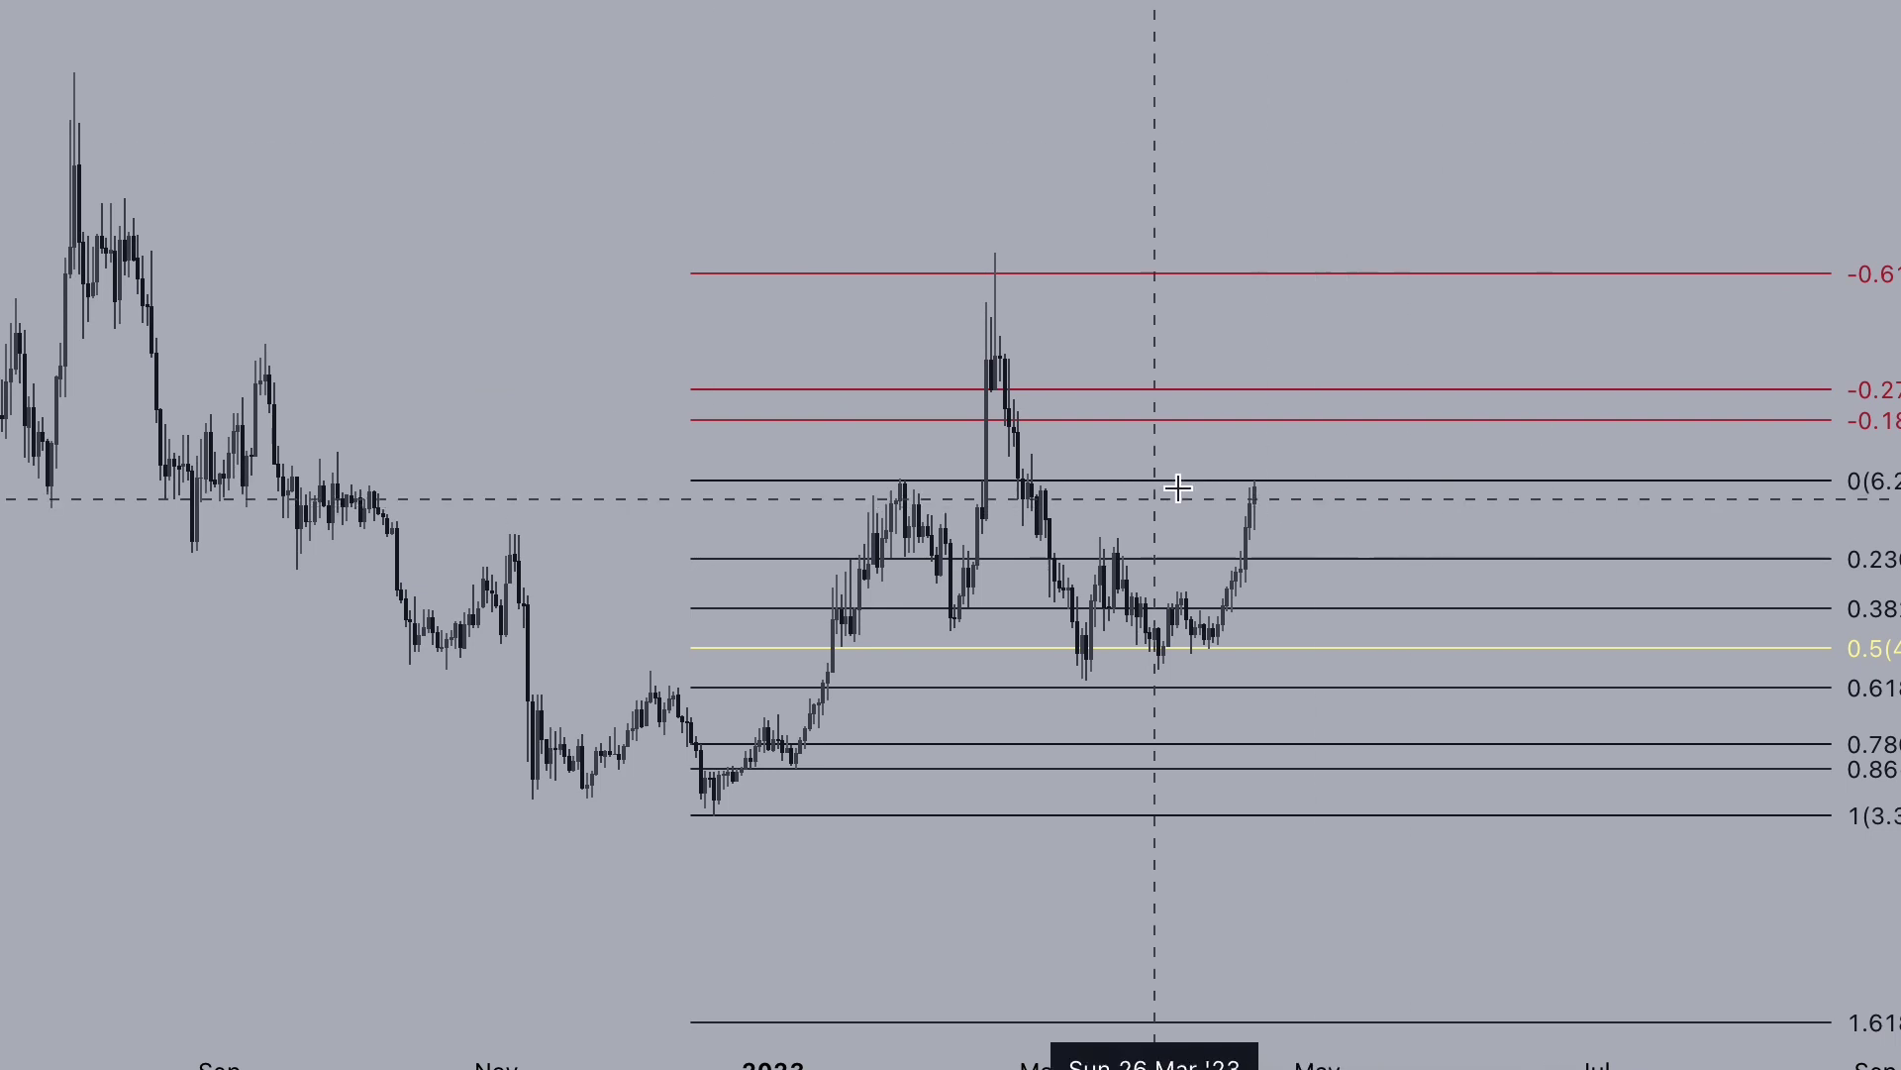
drag(1246, 505, 1367, 204)
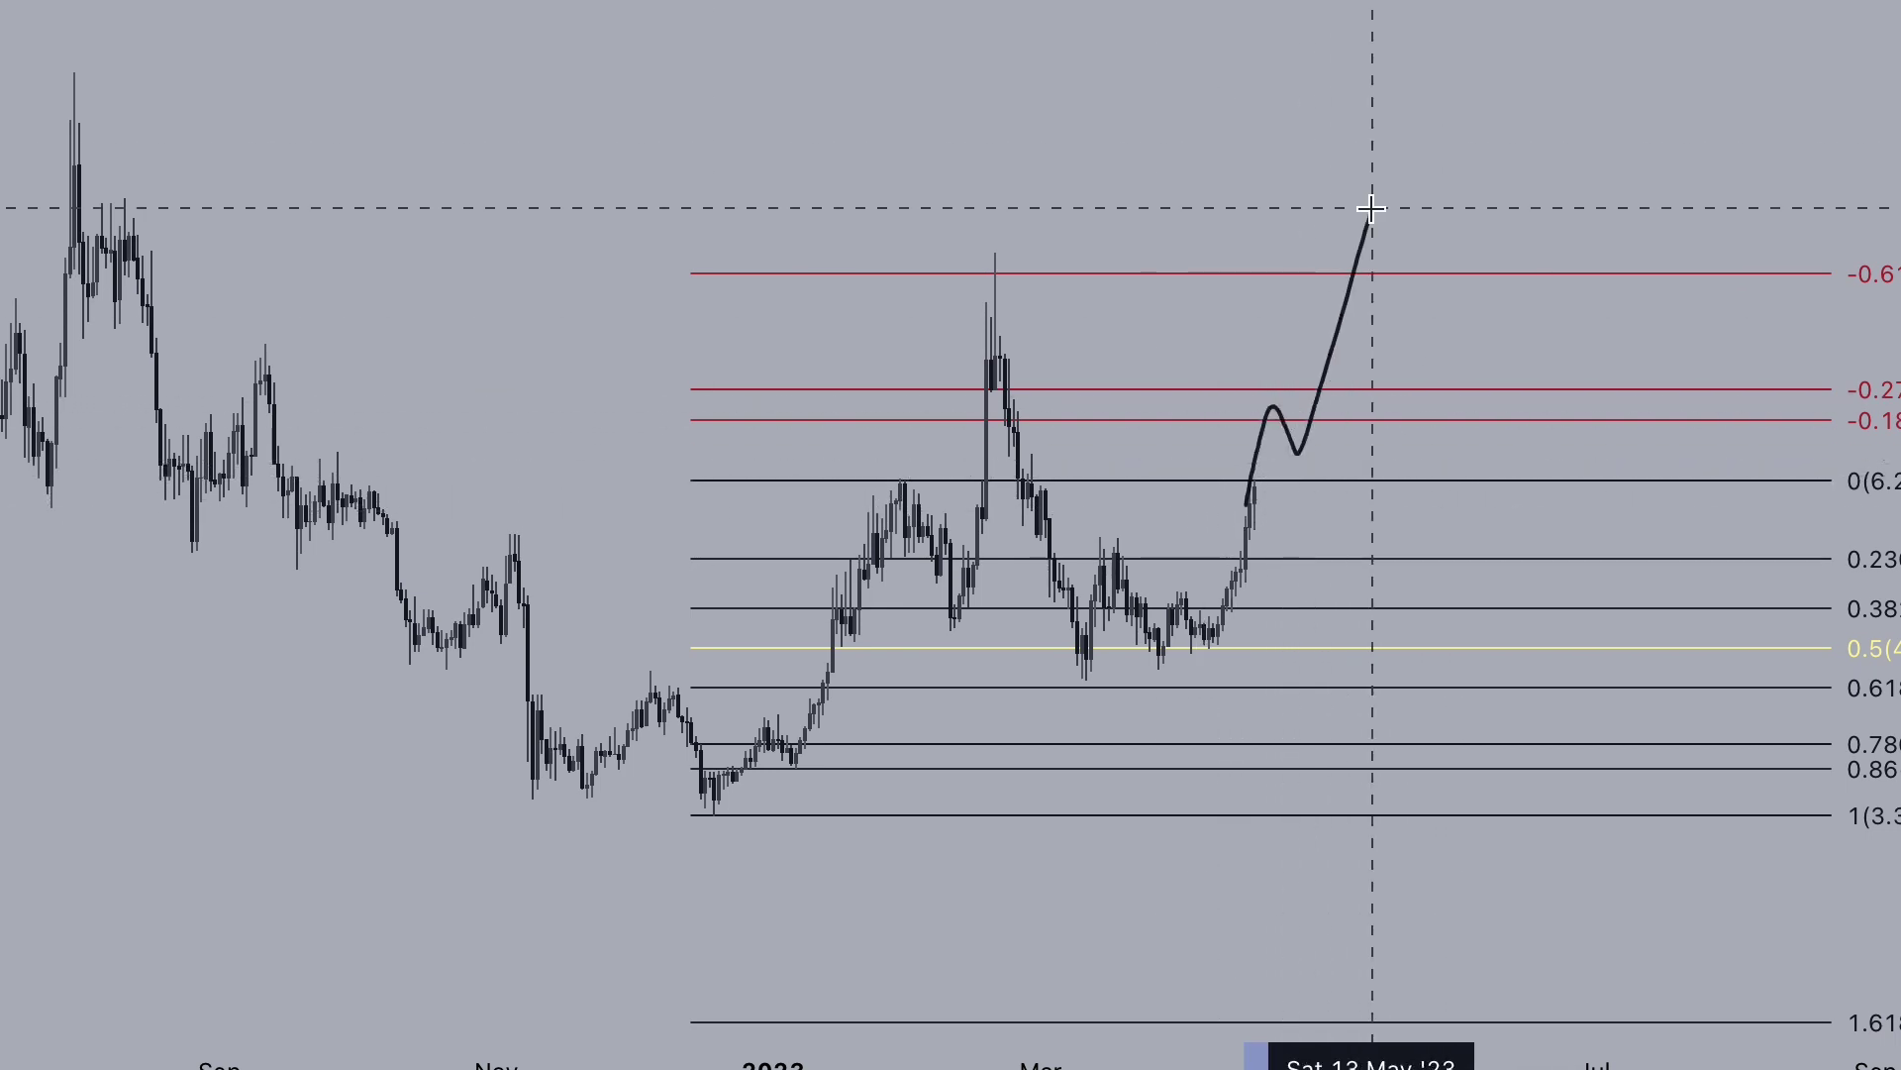
key(ctrl+z)
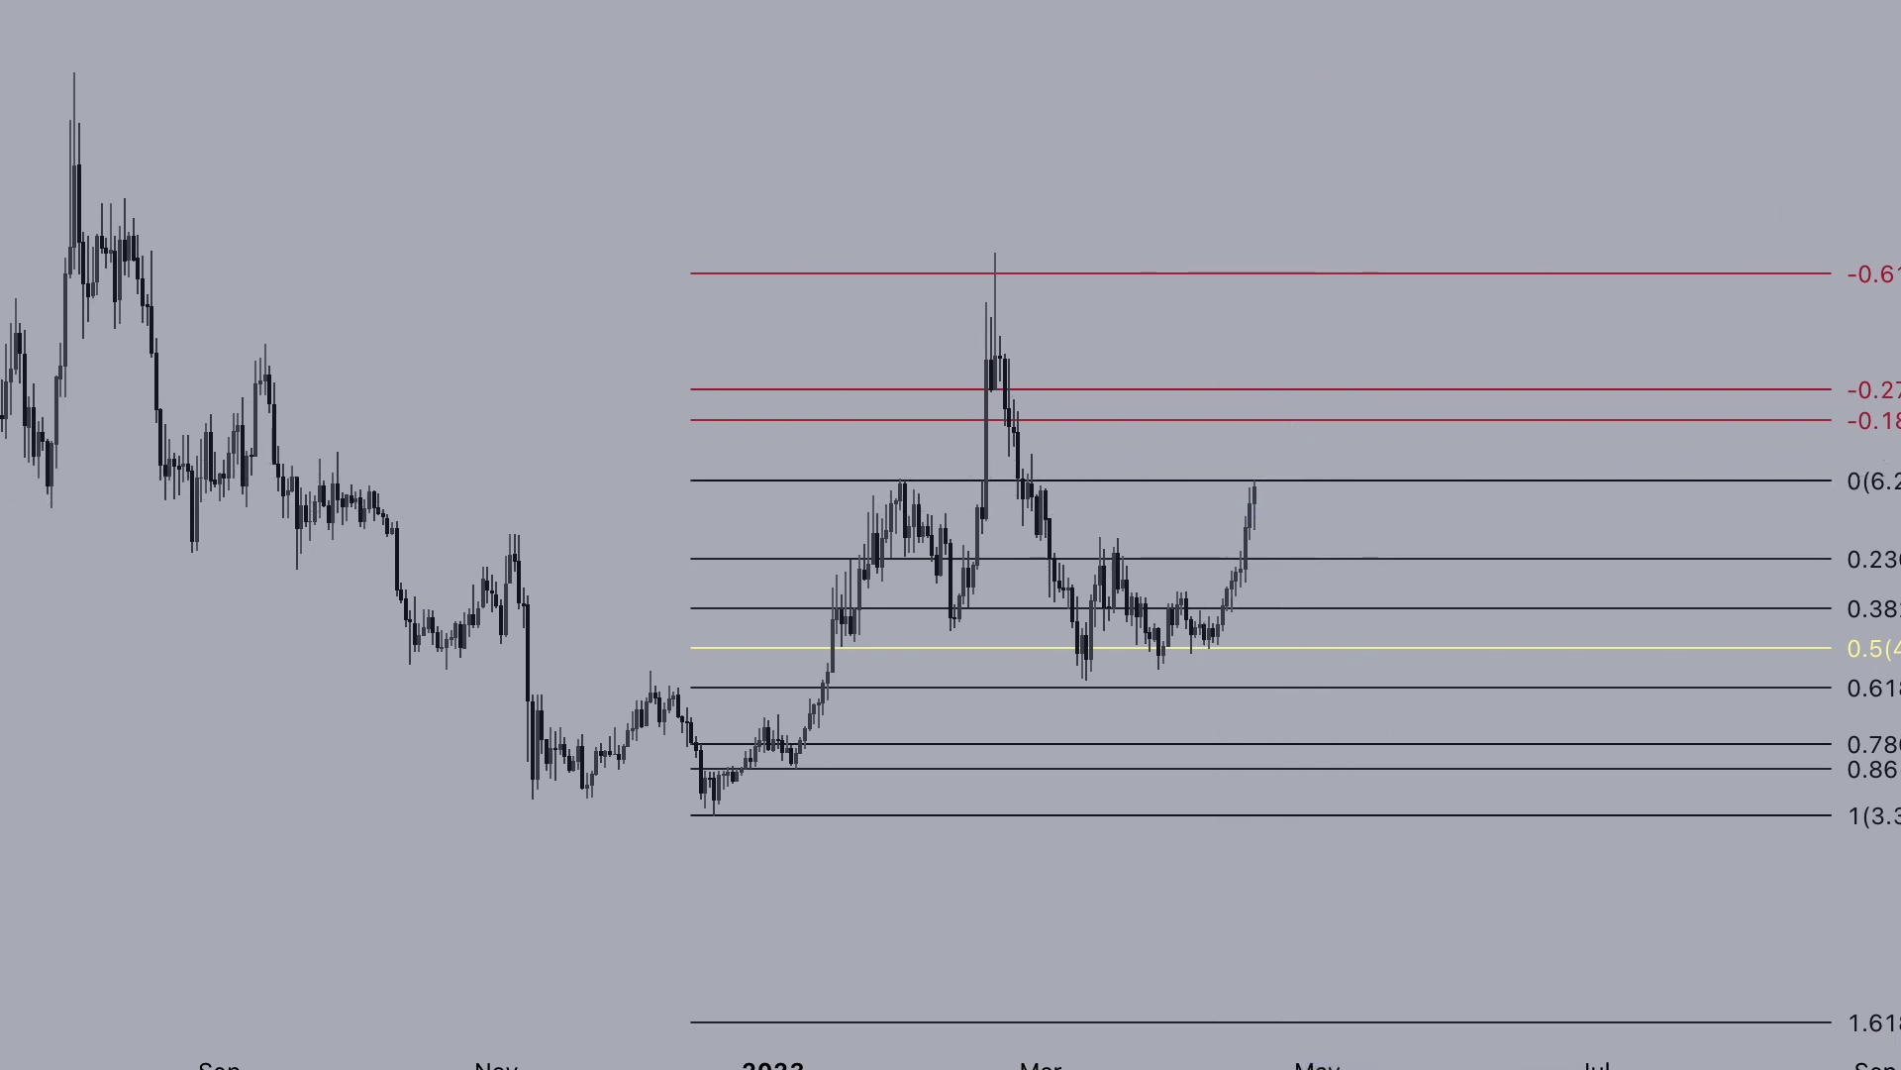
Circle the early-2023 peak at the 0 level and the March to April consolidation around the 0.5 level, and erase the strokes
scroll(1354, 310, down, 2)
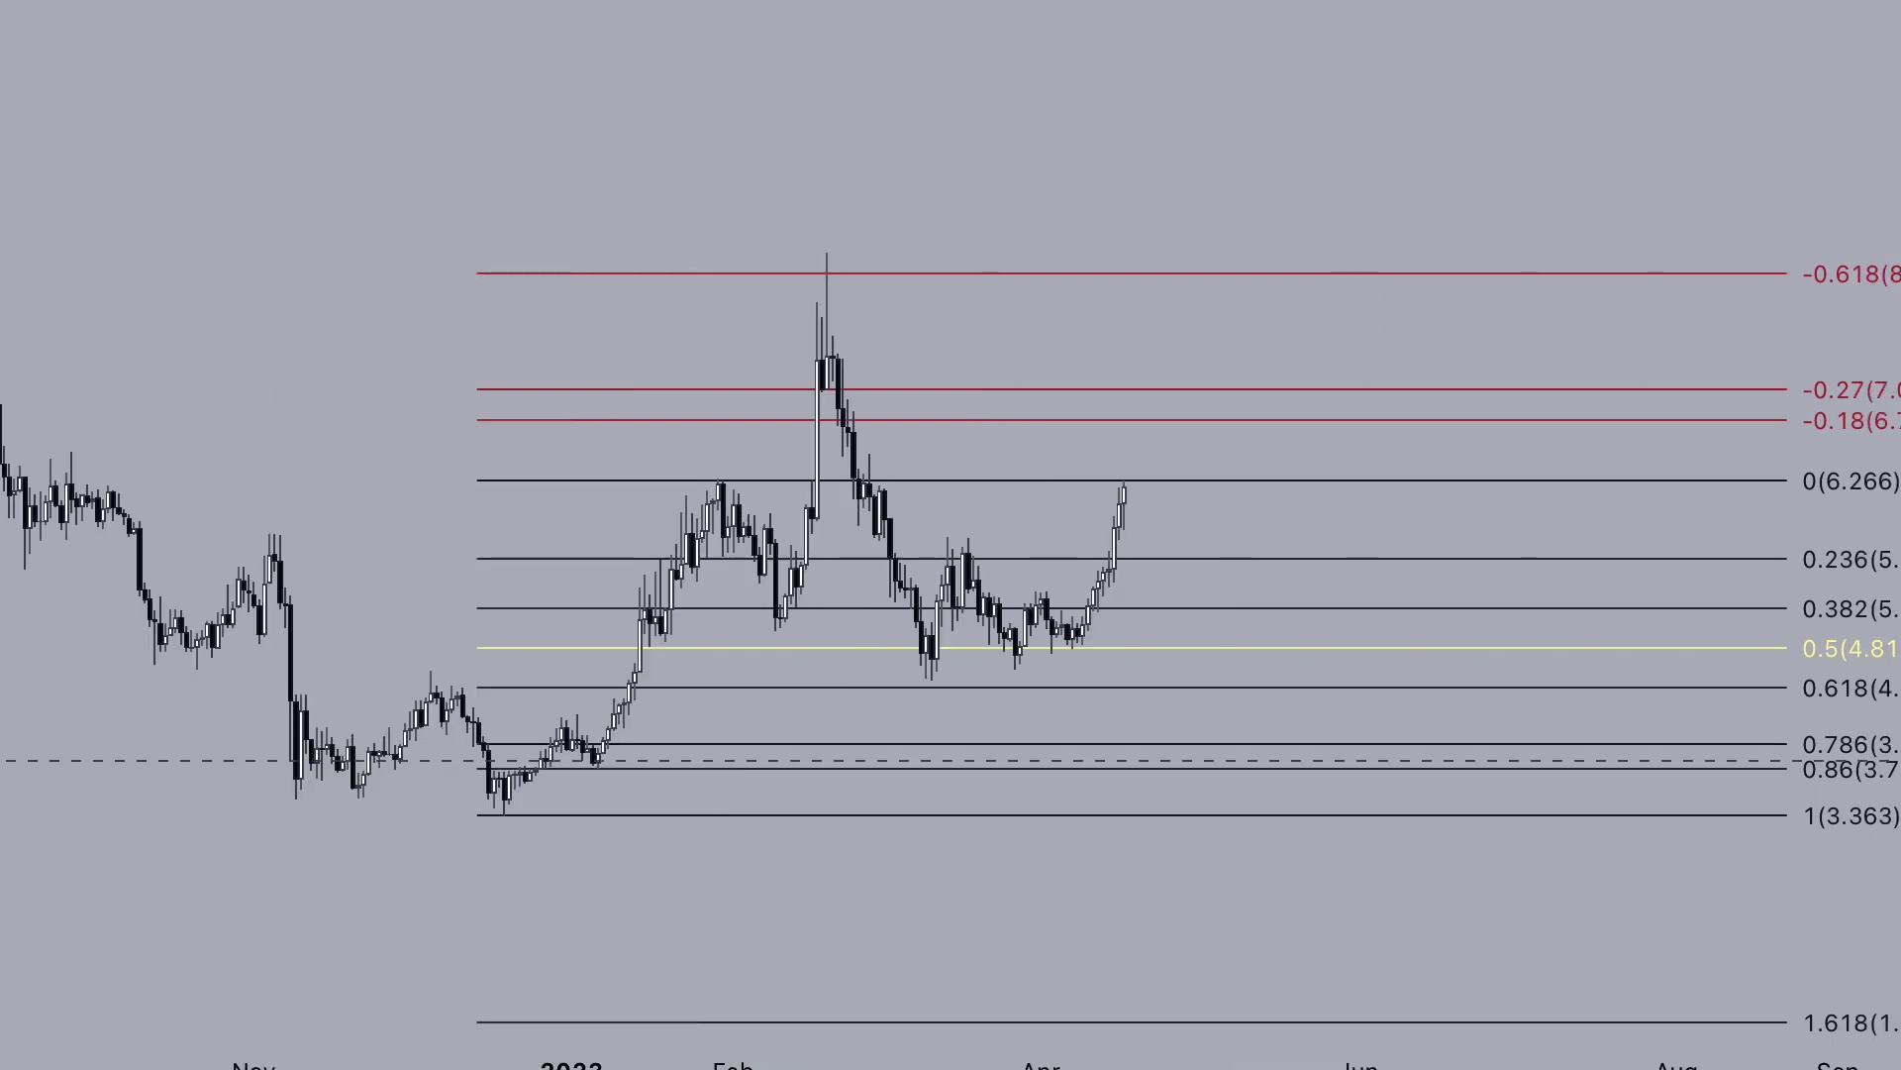
scroll(1390, 514, up, 4)
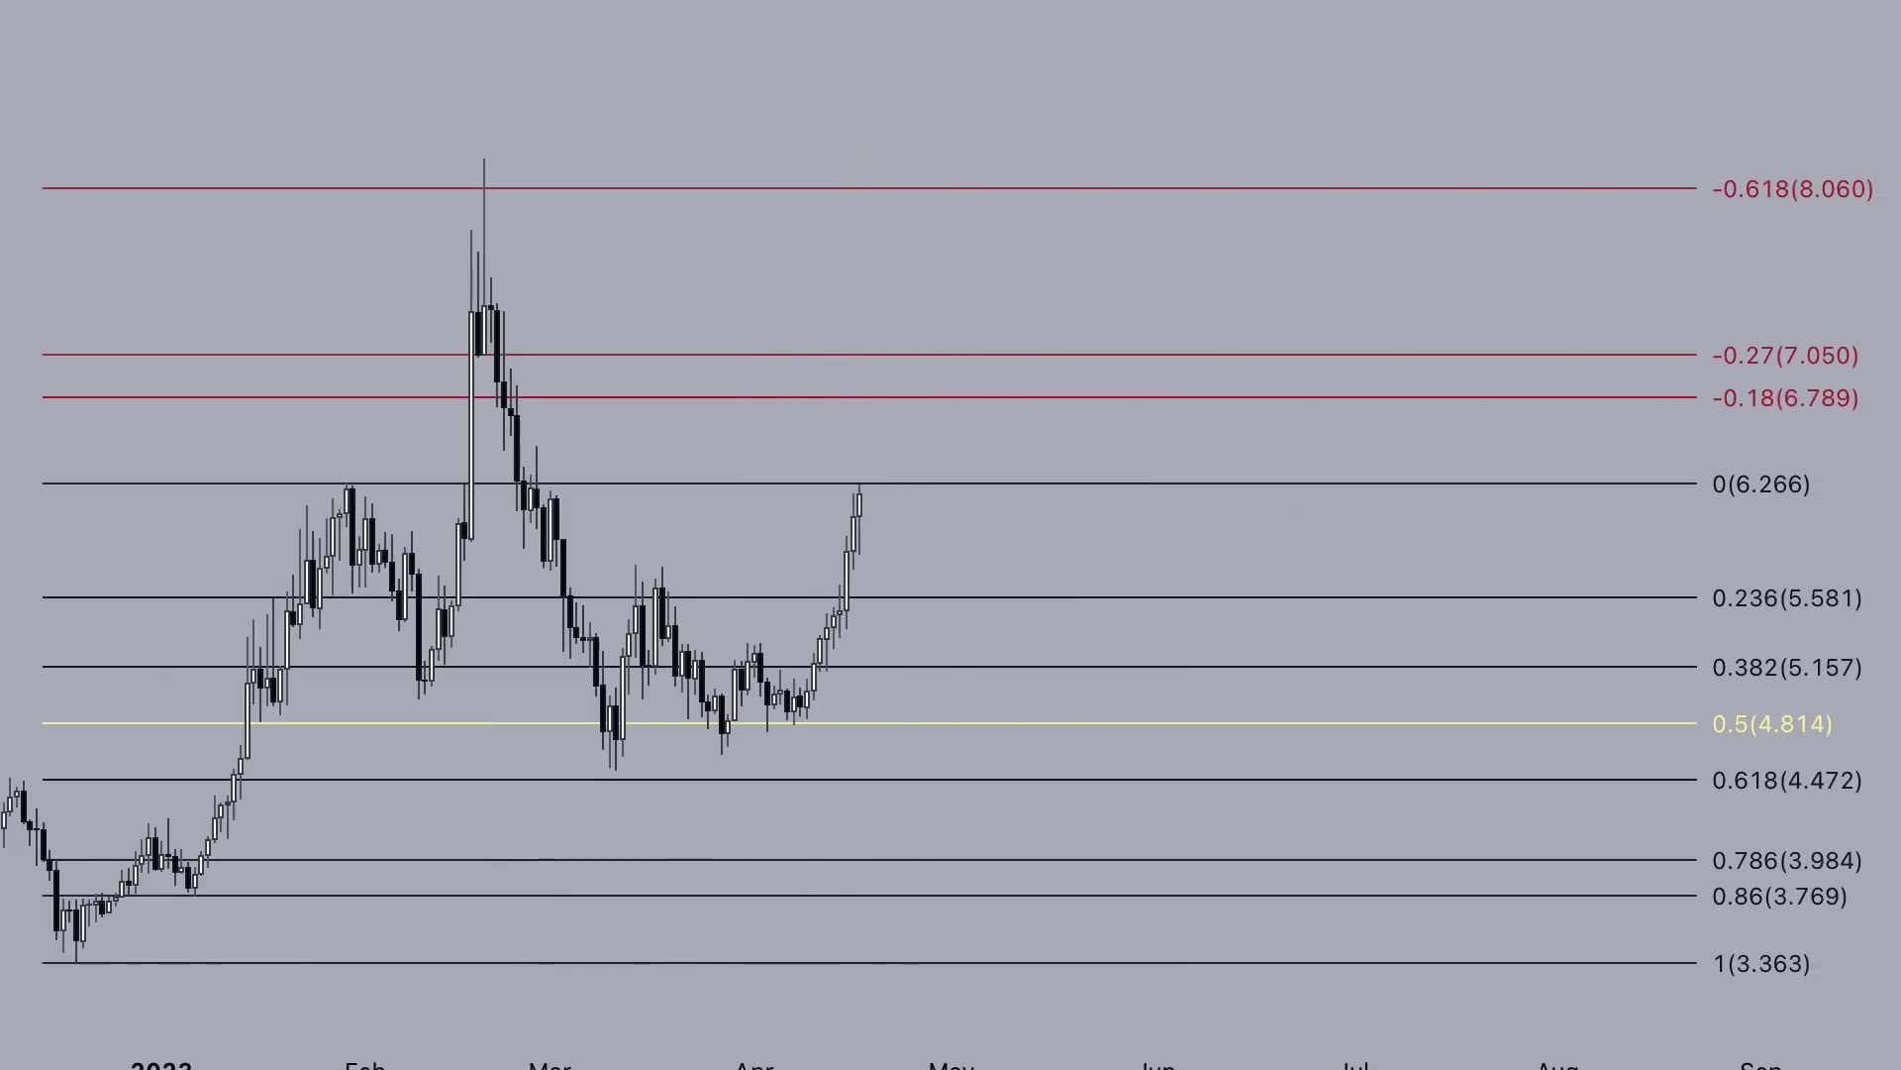
drag(339, 492, 356, 476)
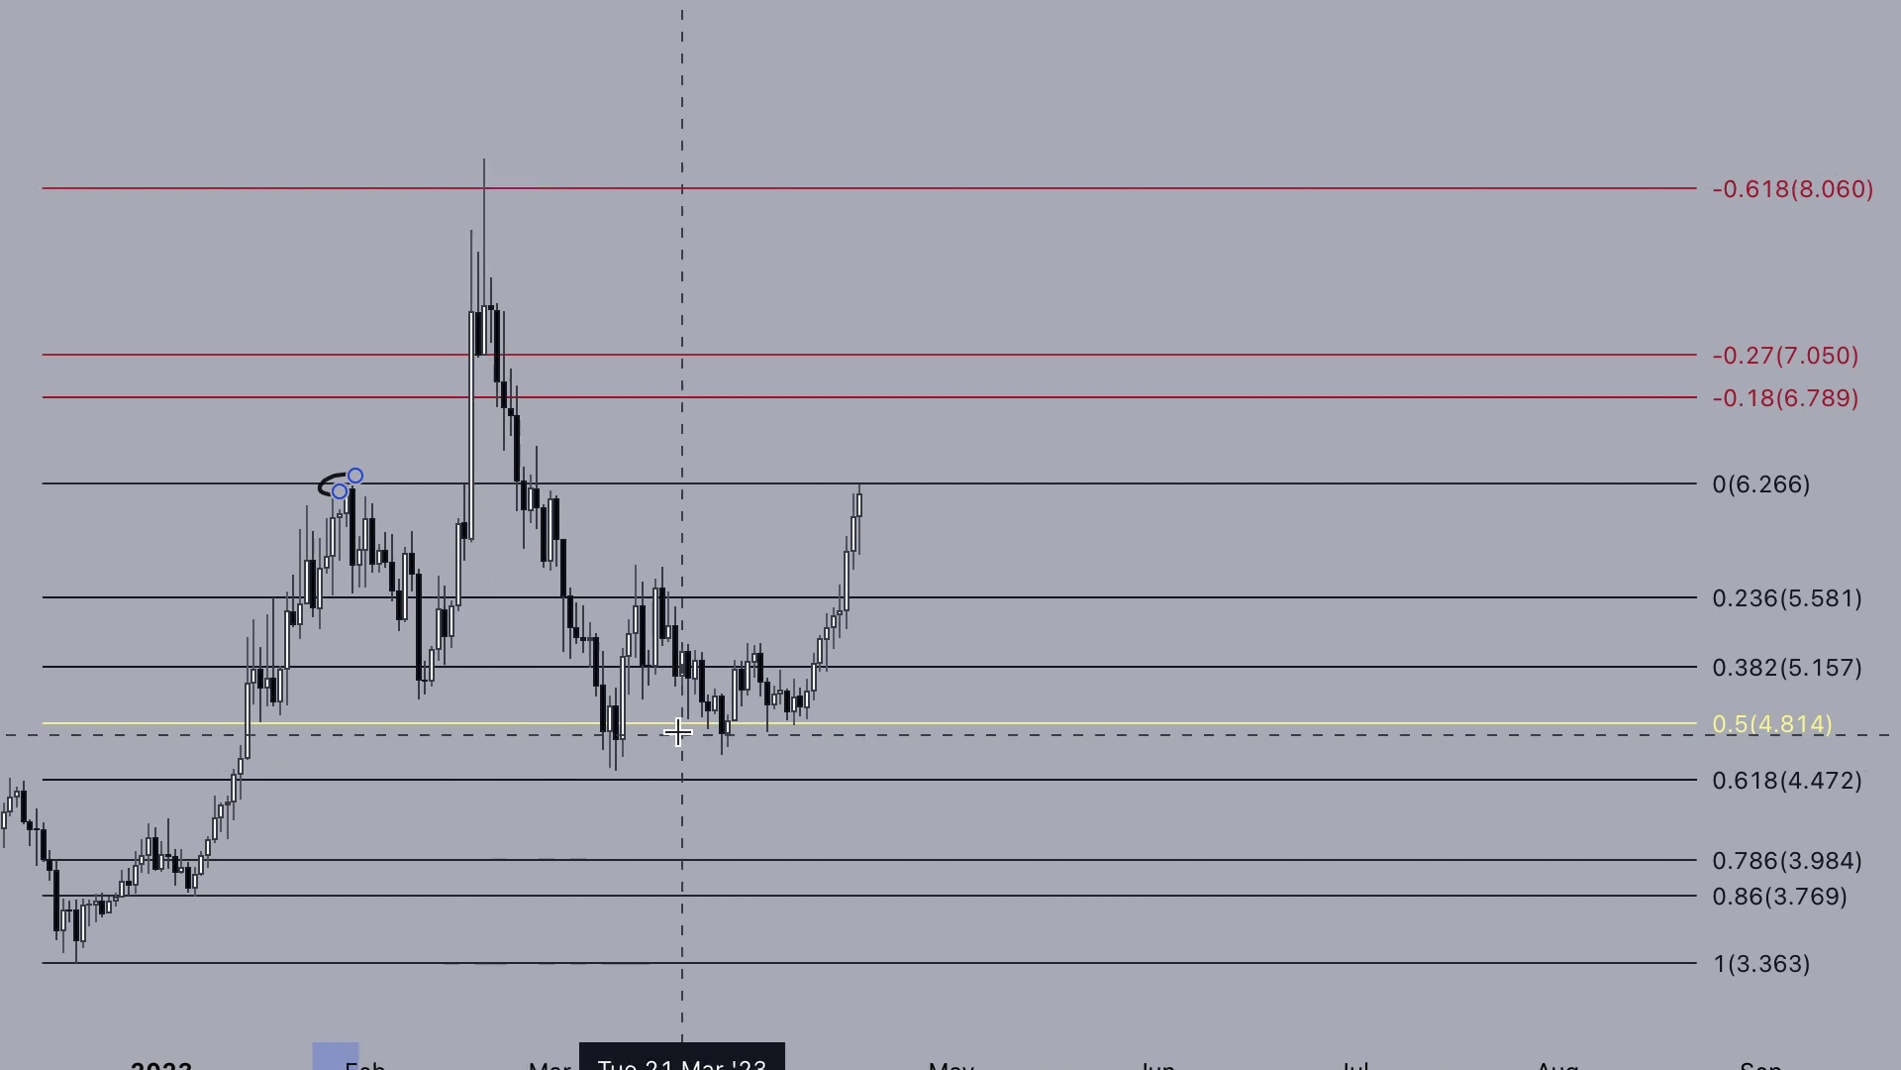
click(585, 724)
drag(587, 723, 591, 721)
drag(671, 719, 755, 719)
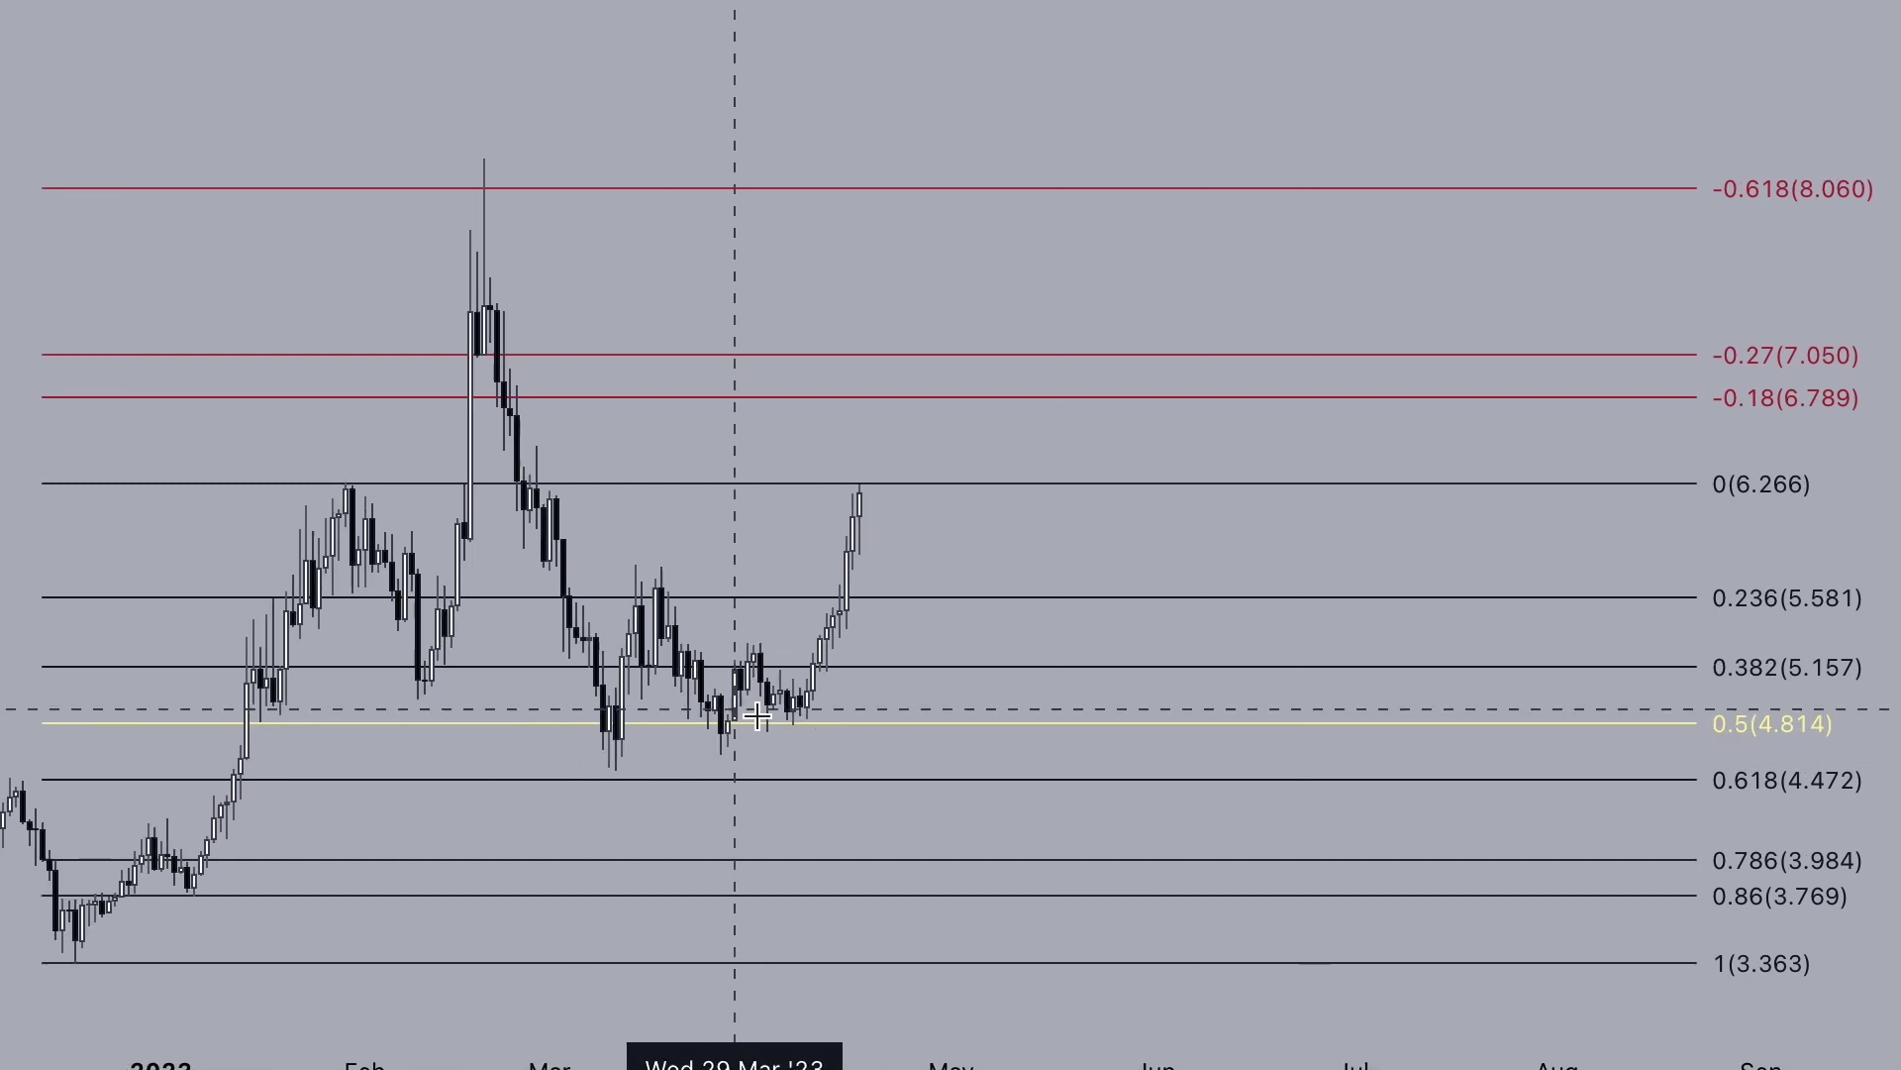
mouse_move(651, 609)
mouse_down()
mouse_move(700, 755)
mouse_move(740, 761)
mouse_up()
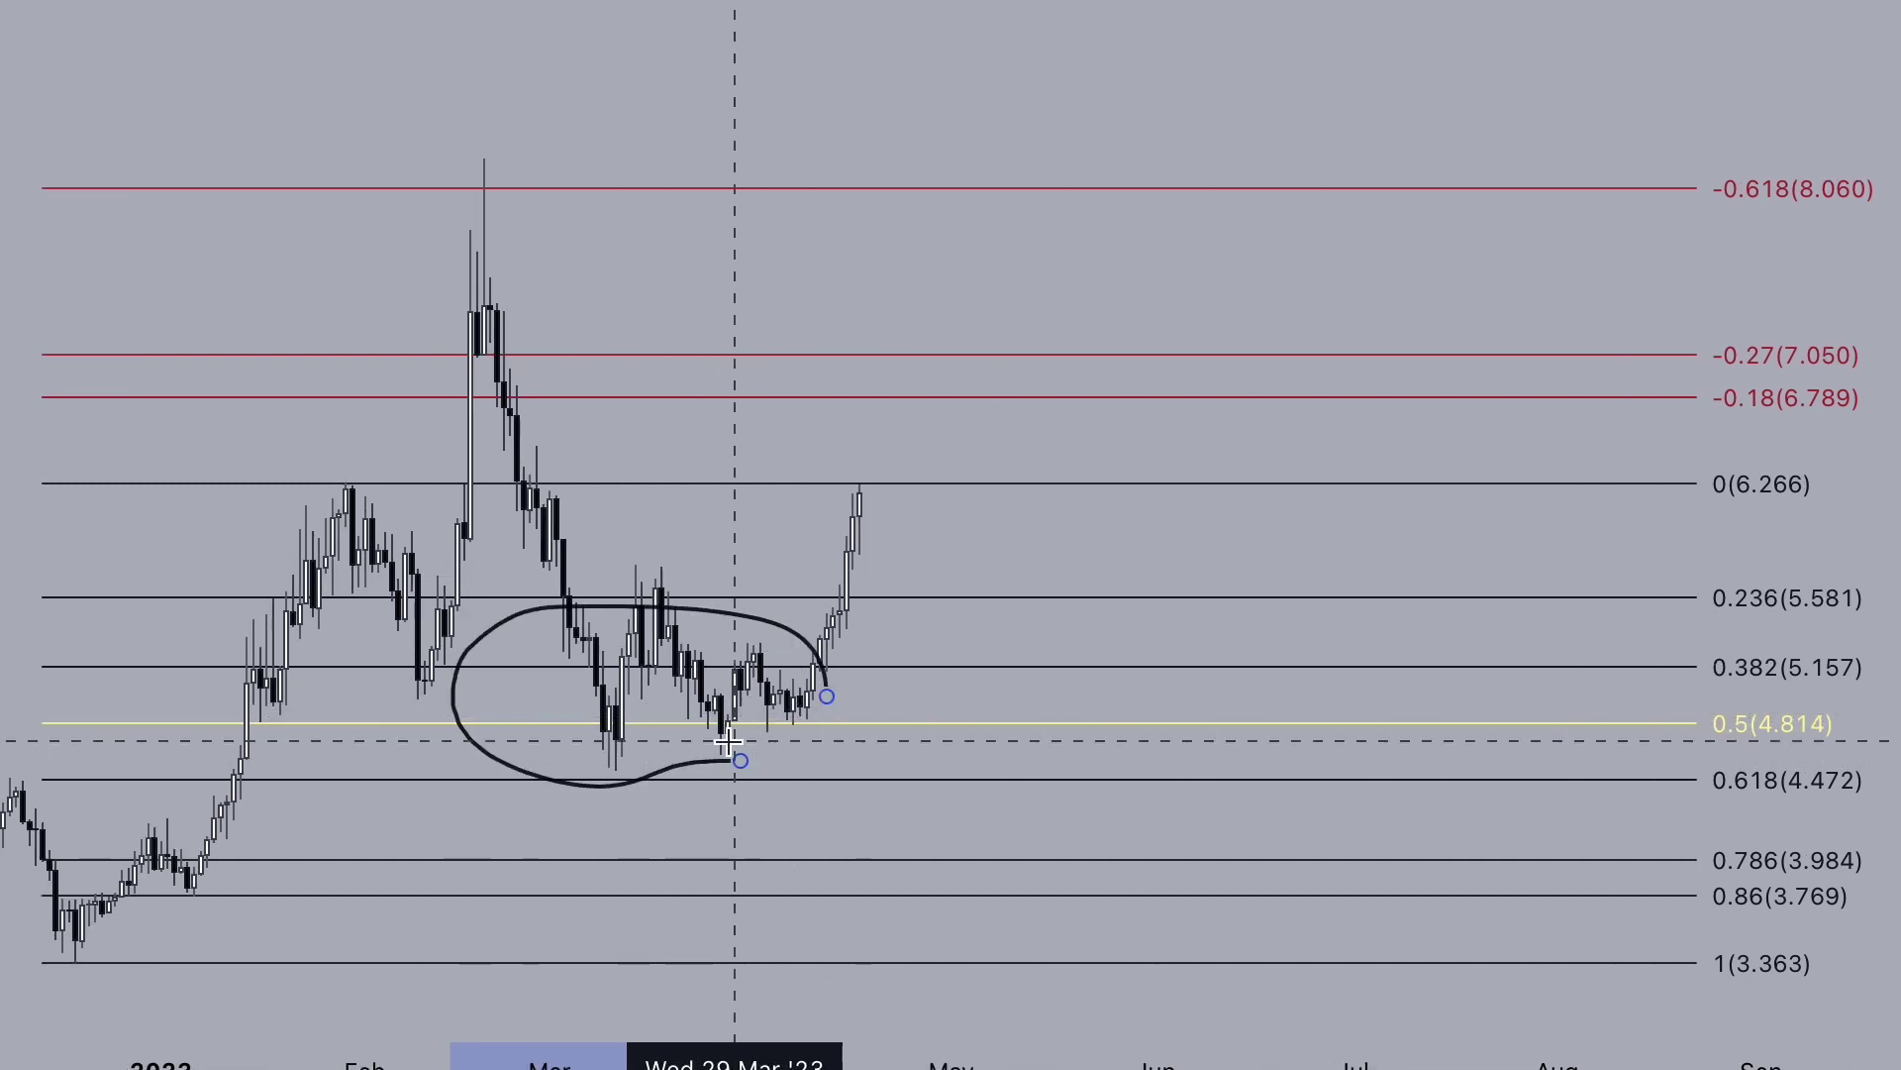
key(Delete)
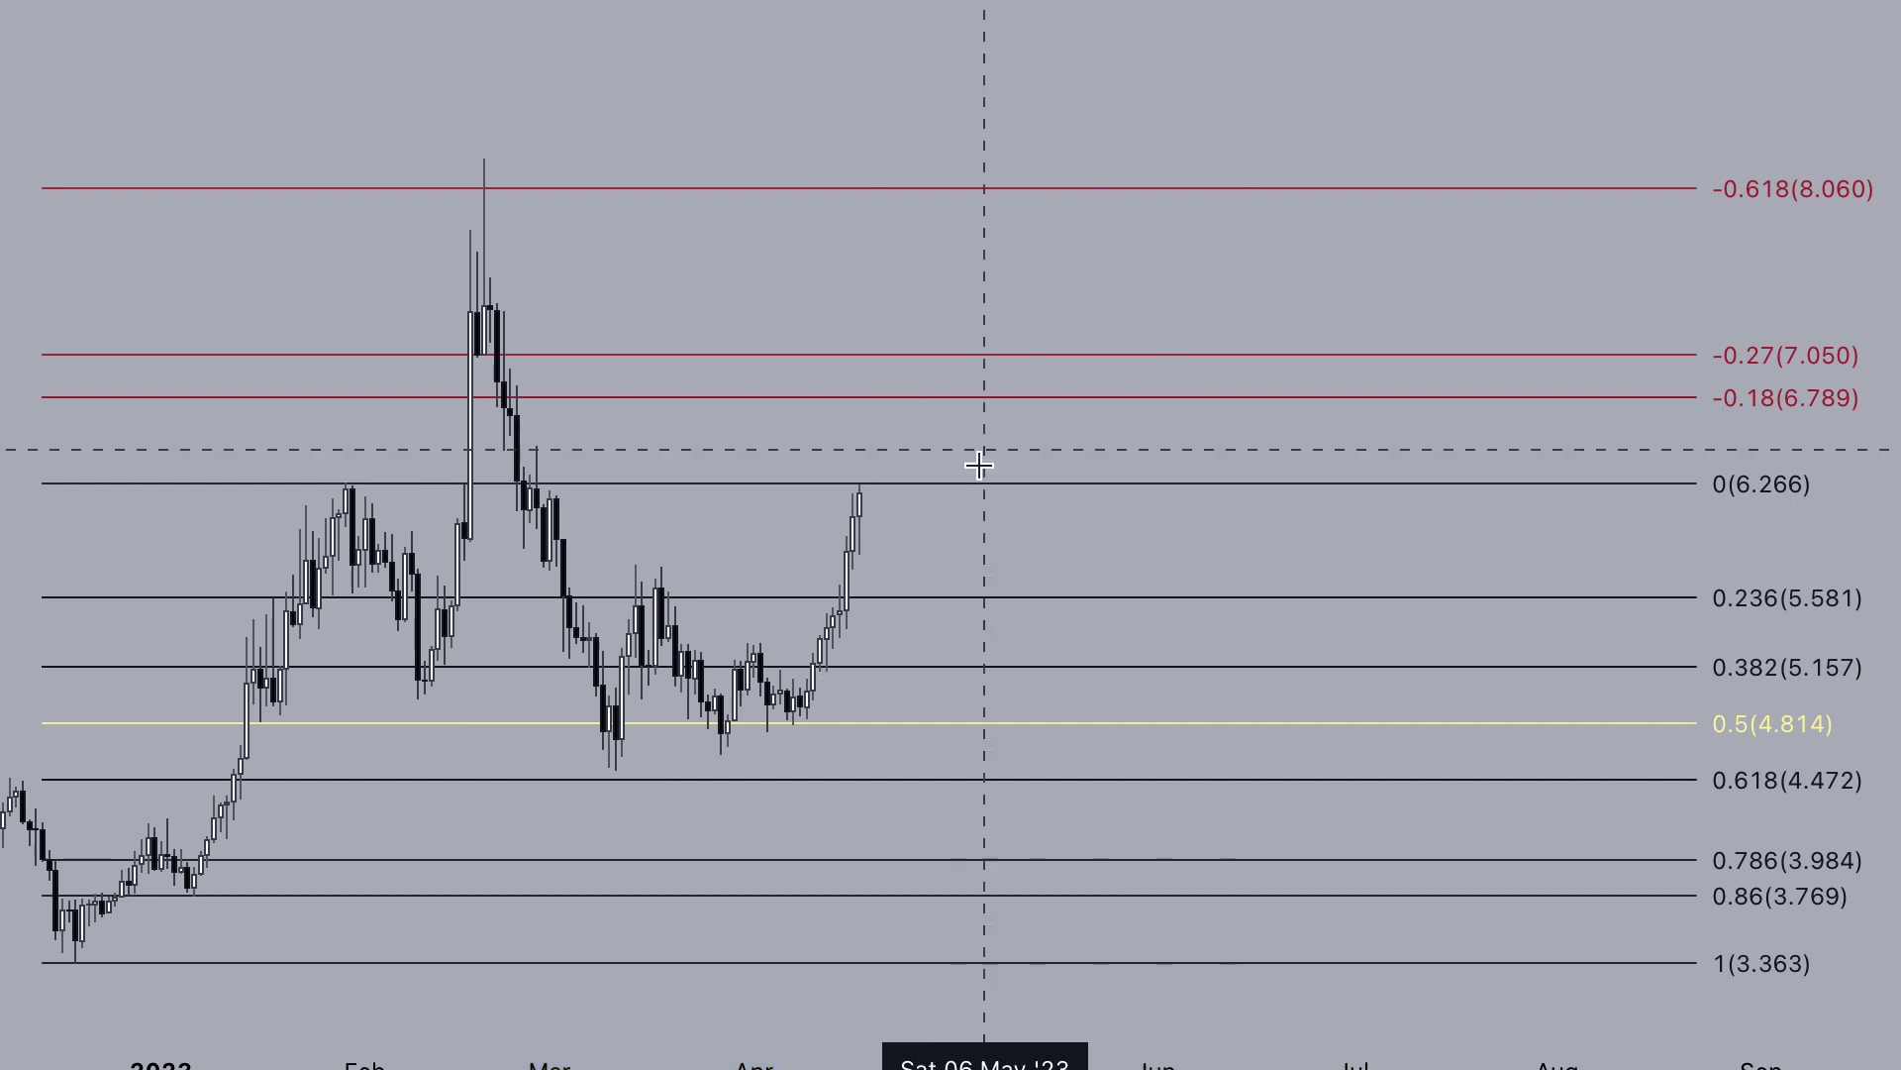
Sketch a projected path to -0.18, back to 0 and above -0.618, underline the 0 level at the first peak, and undo both strokes
mouse_move(923, 418)
mouse_down()
mouse_move(964, 484)
mouse_move(1069, 140)
mouse_up()
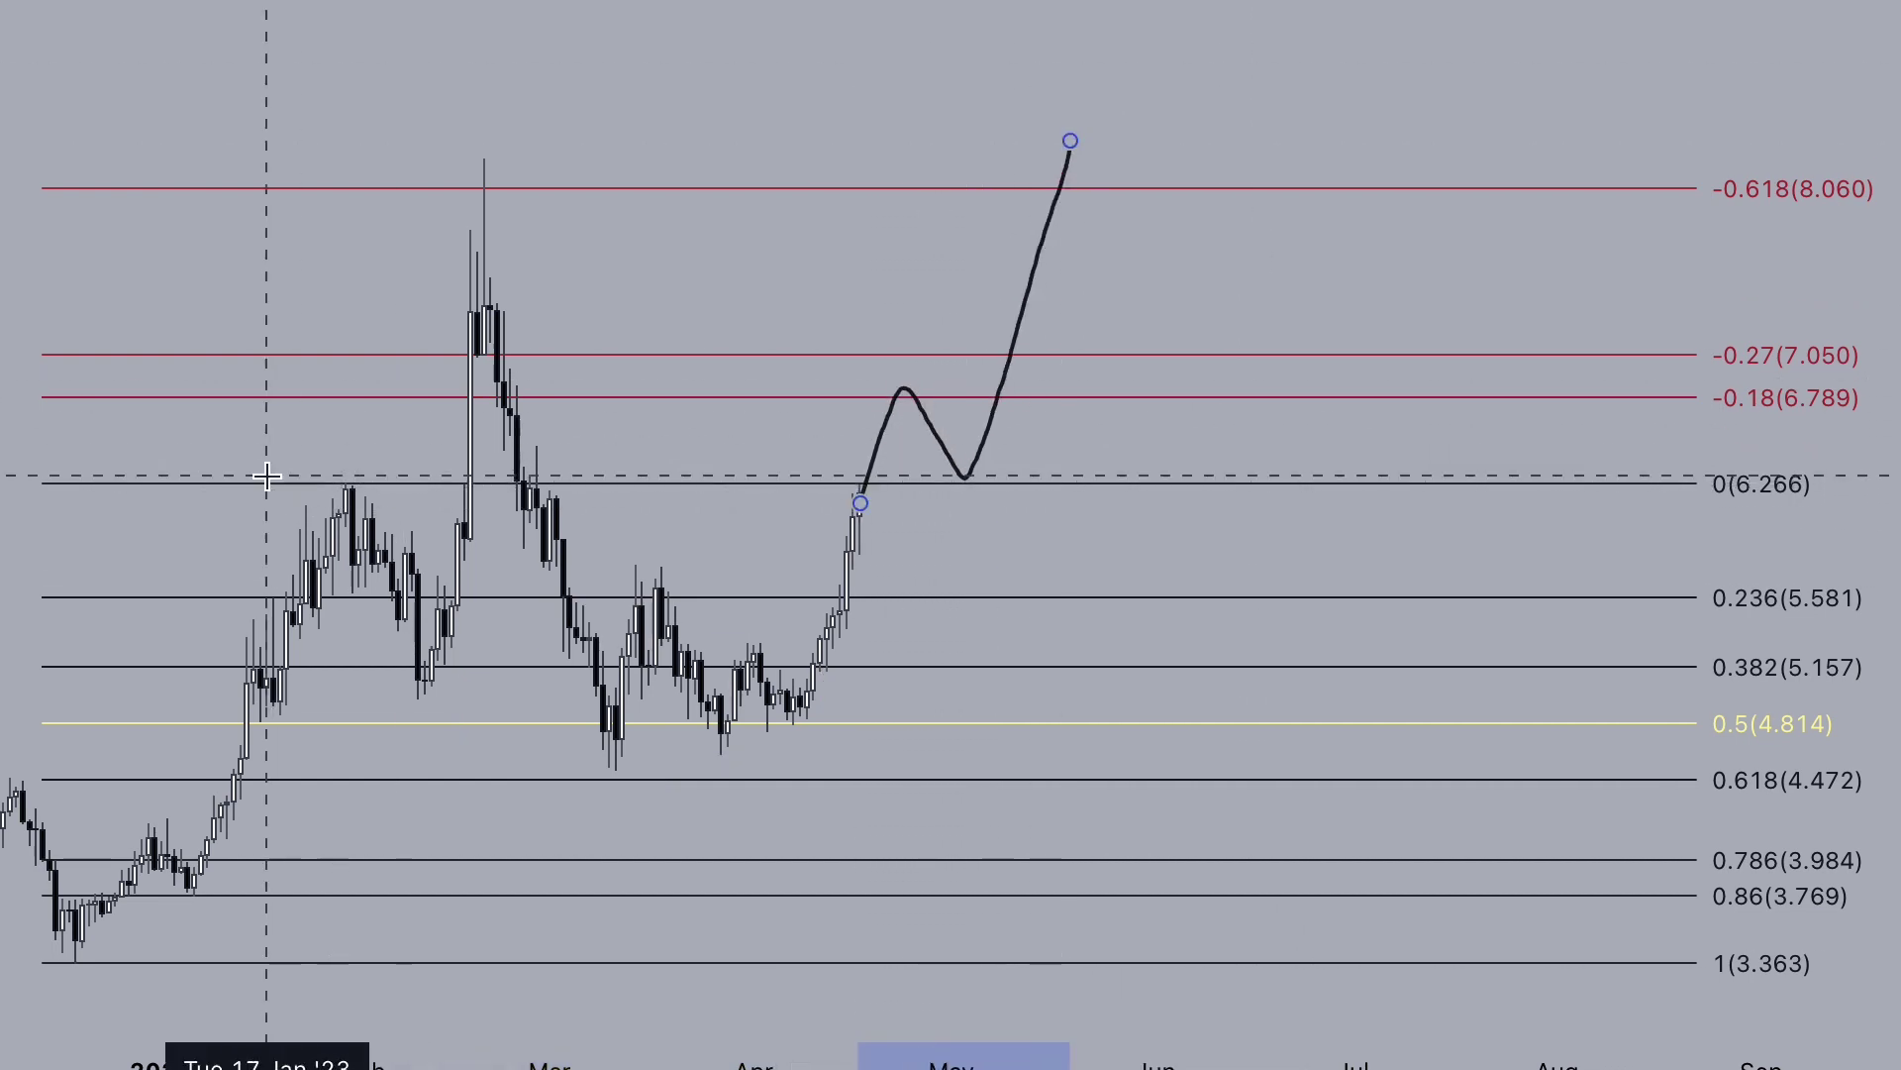
drag(276, 476, 470, 477)
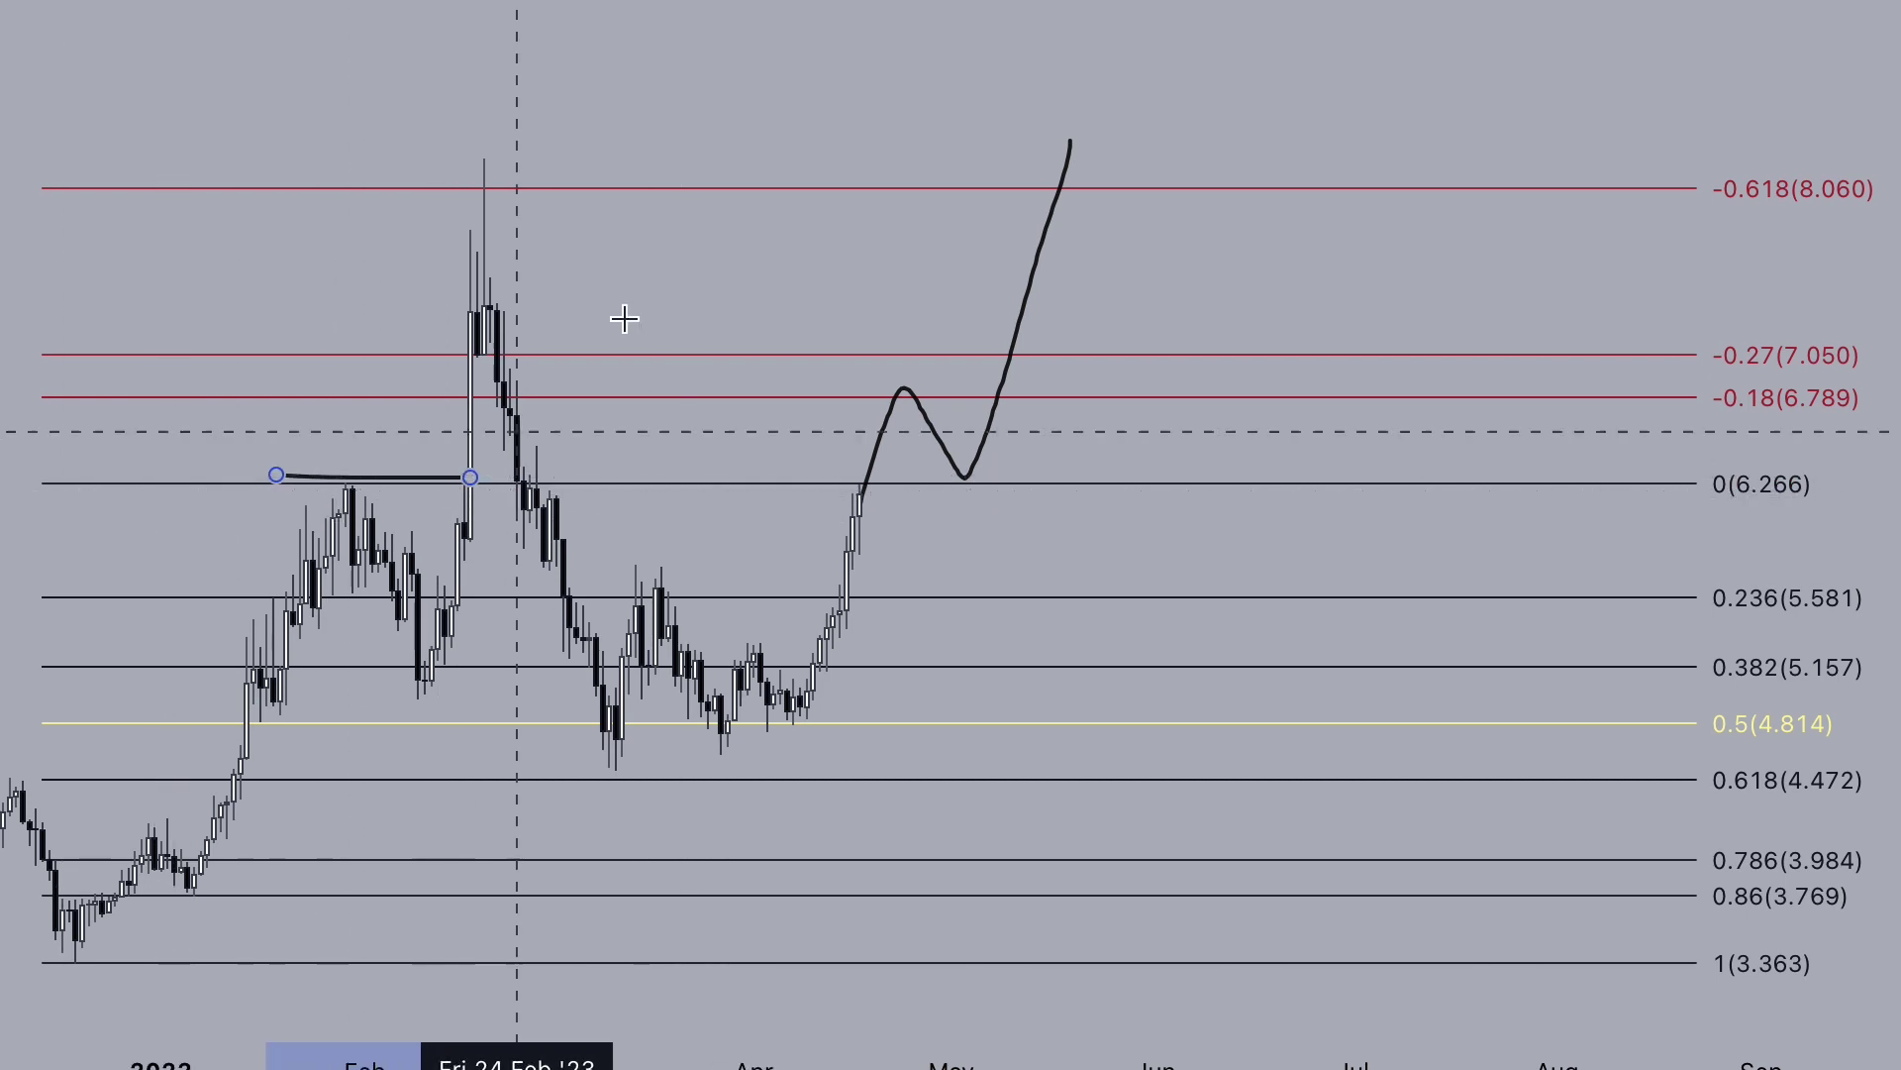
key(ctrl+z)
key(ctrl+z)
Remove the Fibonacci retracement spanning 3.363 to 6.266 from the chart
scroll(951, 535, down, 5)
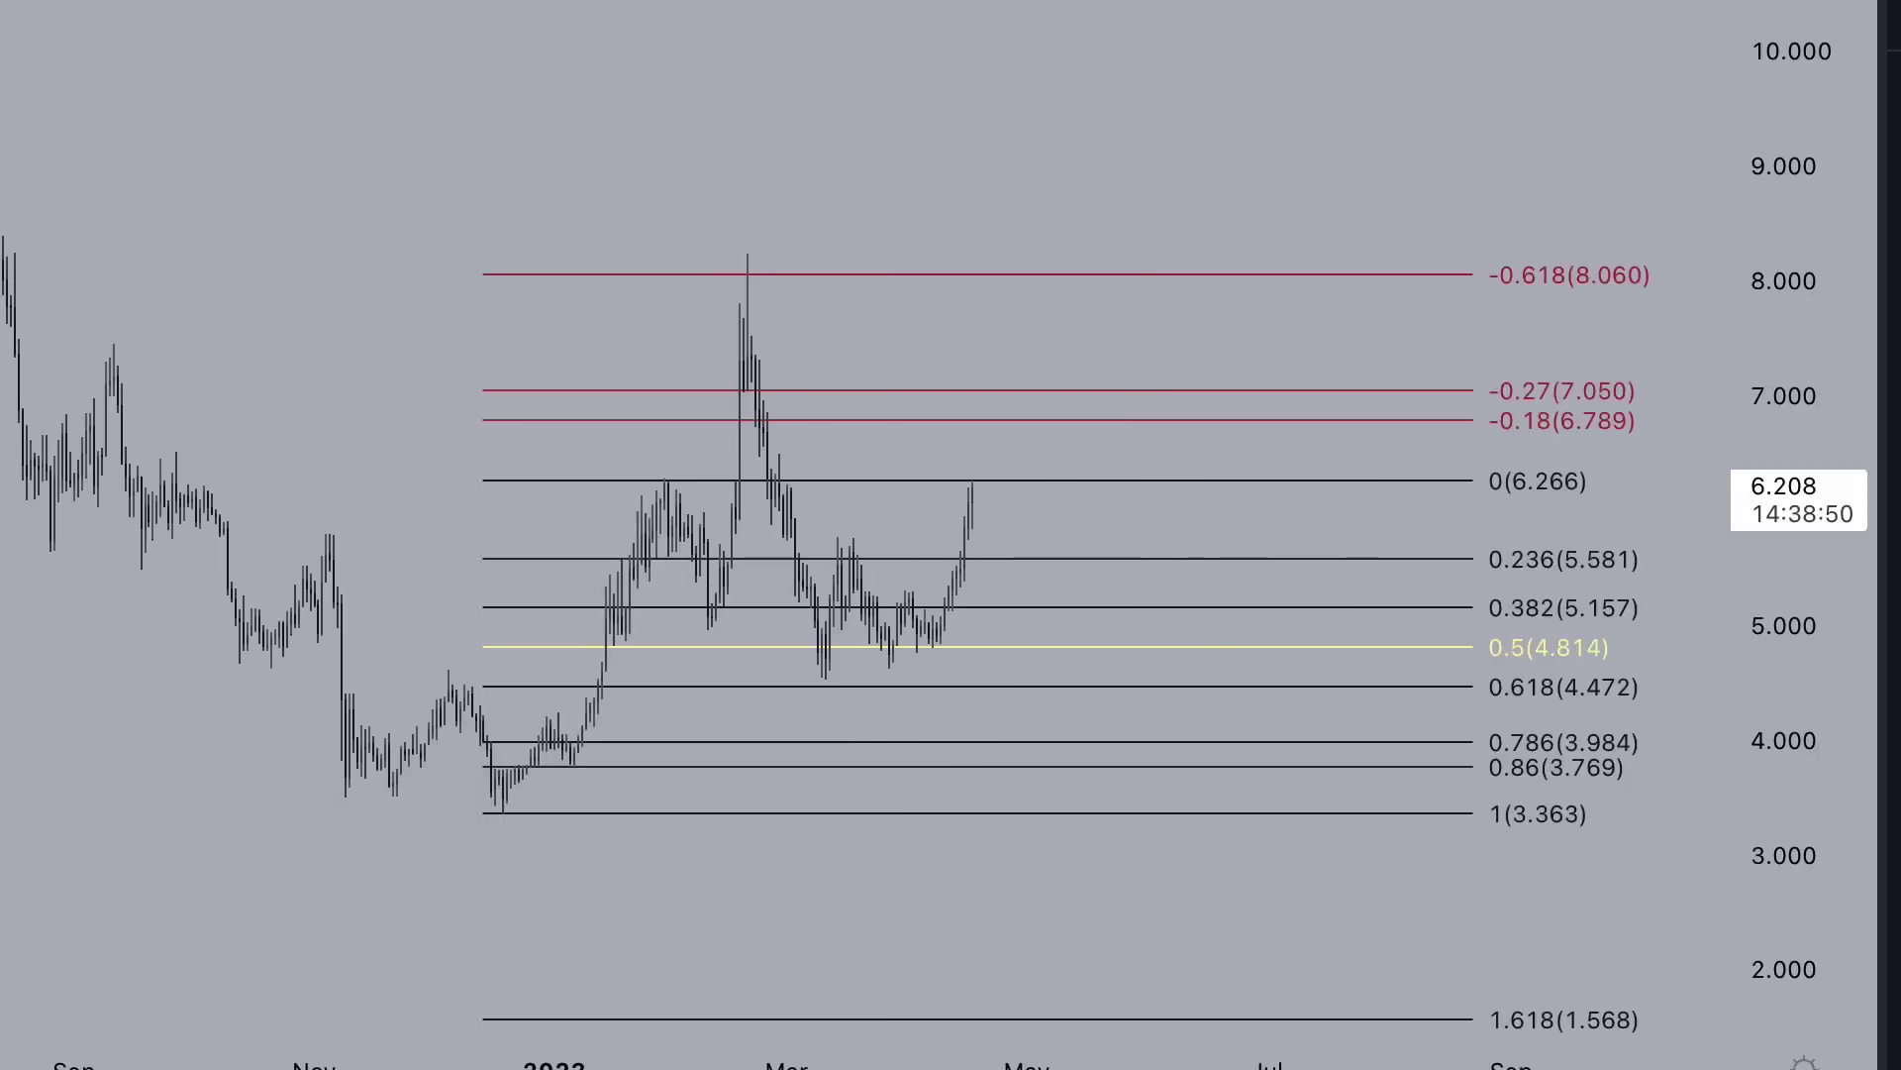
key(Down)
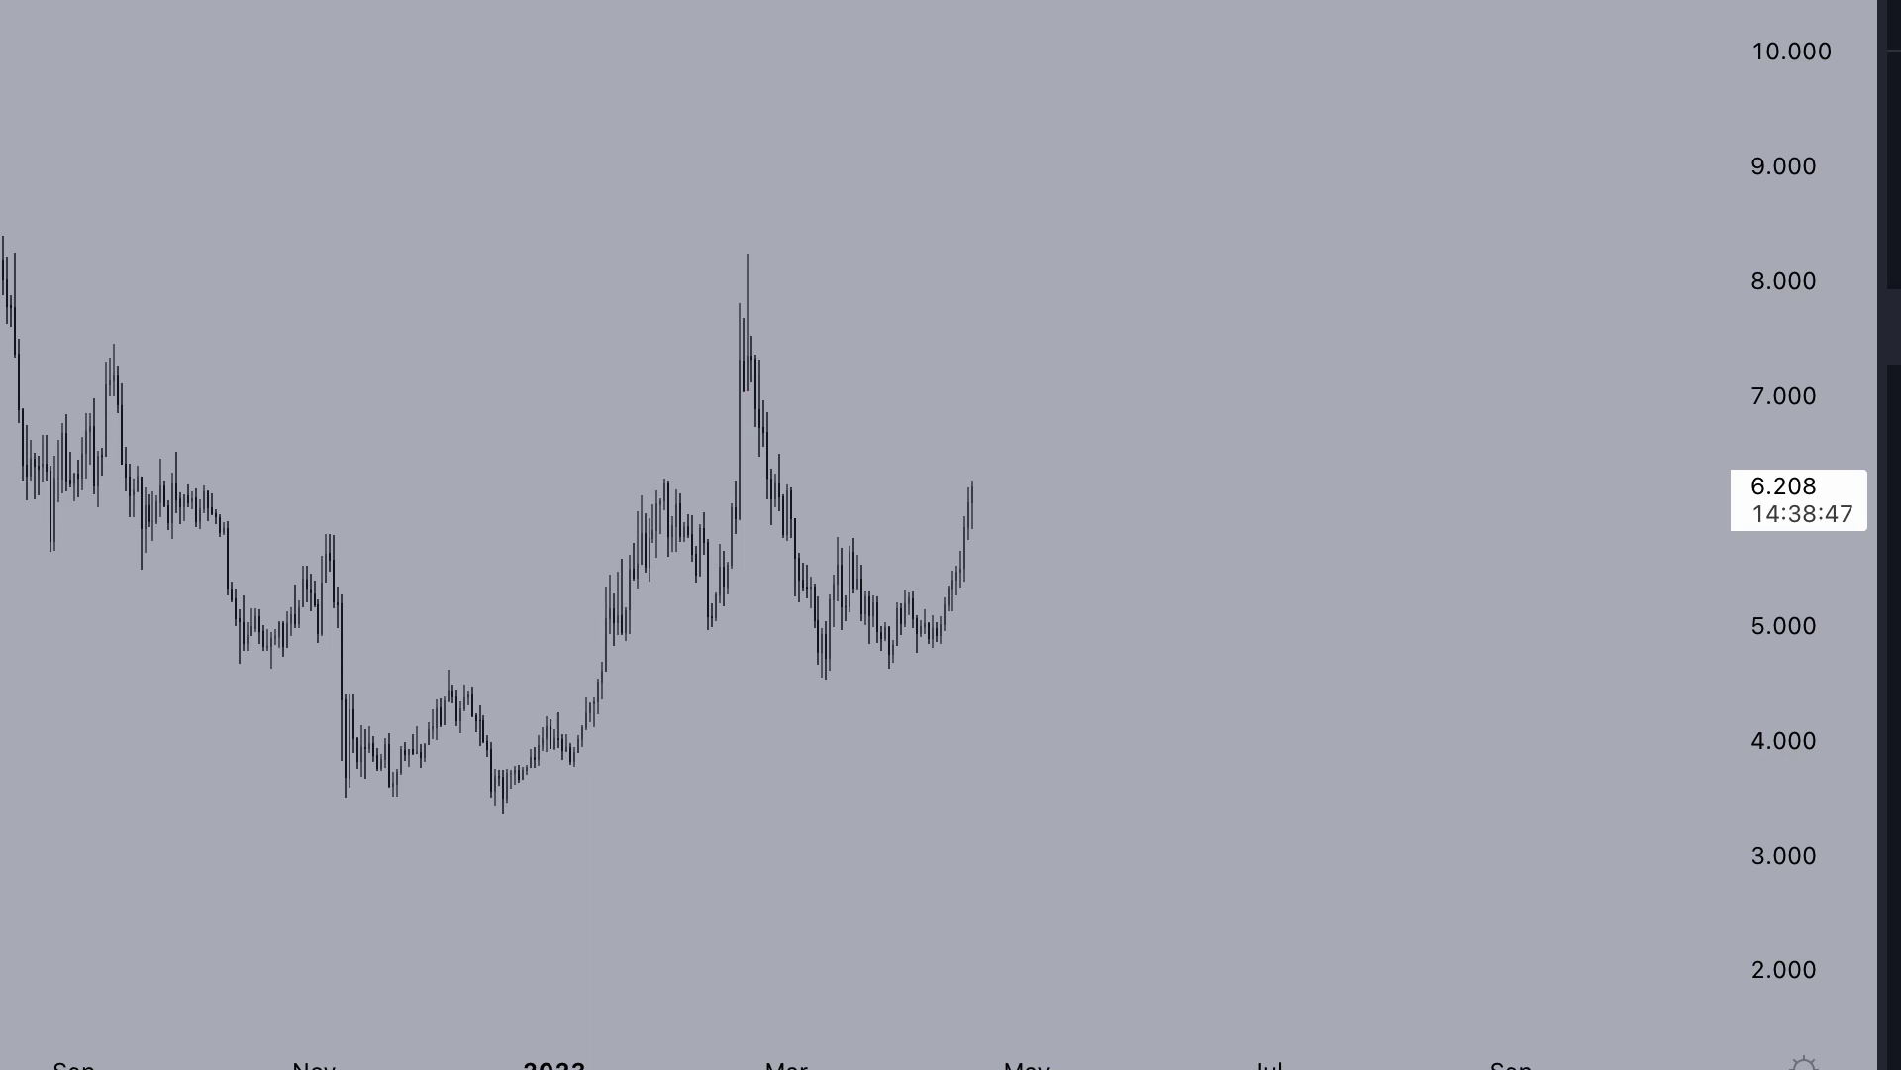
Switch the chart to weekly candles and examine the price decline since 2022 around the -0.27 level at 13.250
scroll(951, 535, down, 3)
scroll(1782, 534, down, 5)
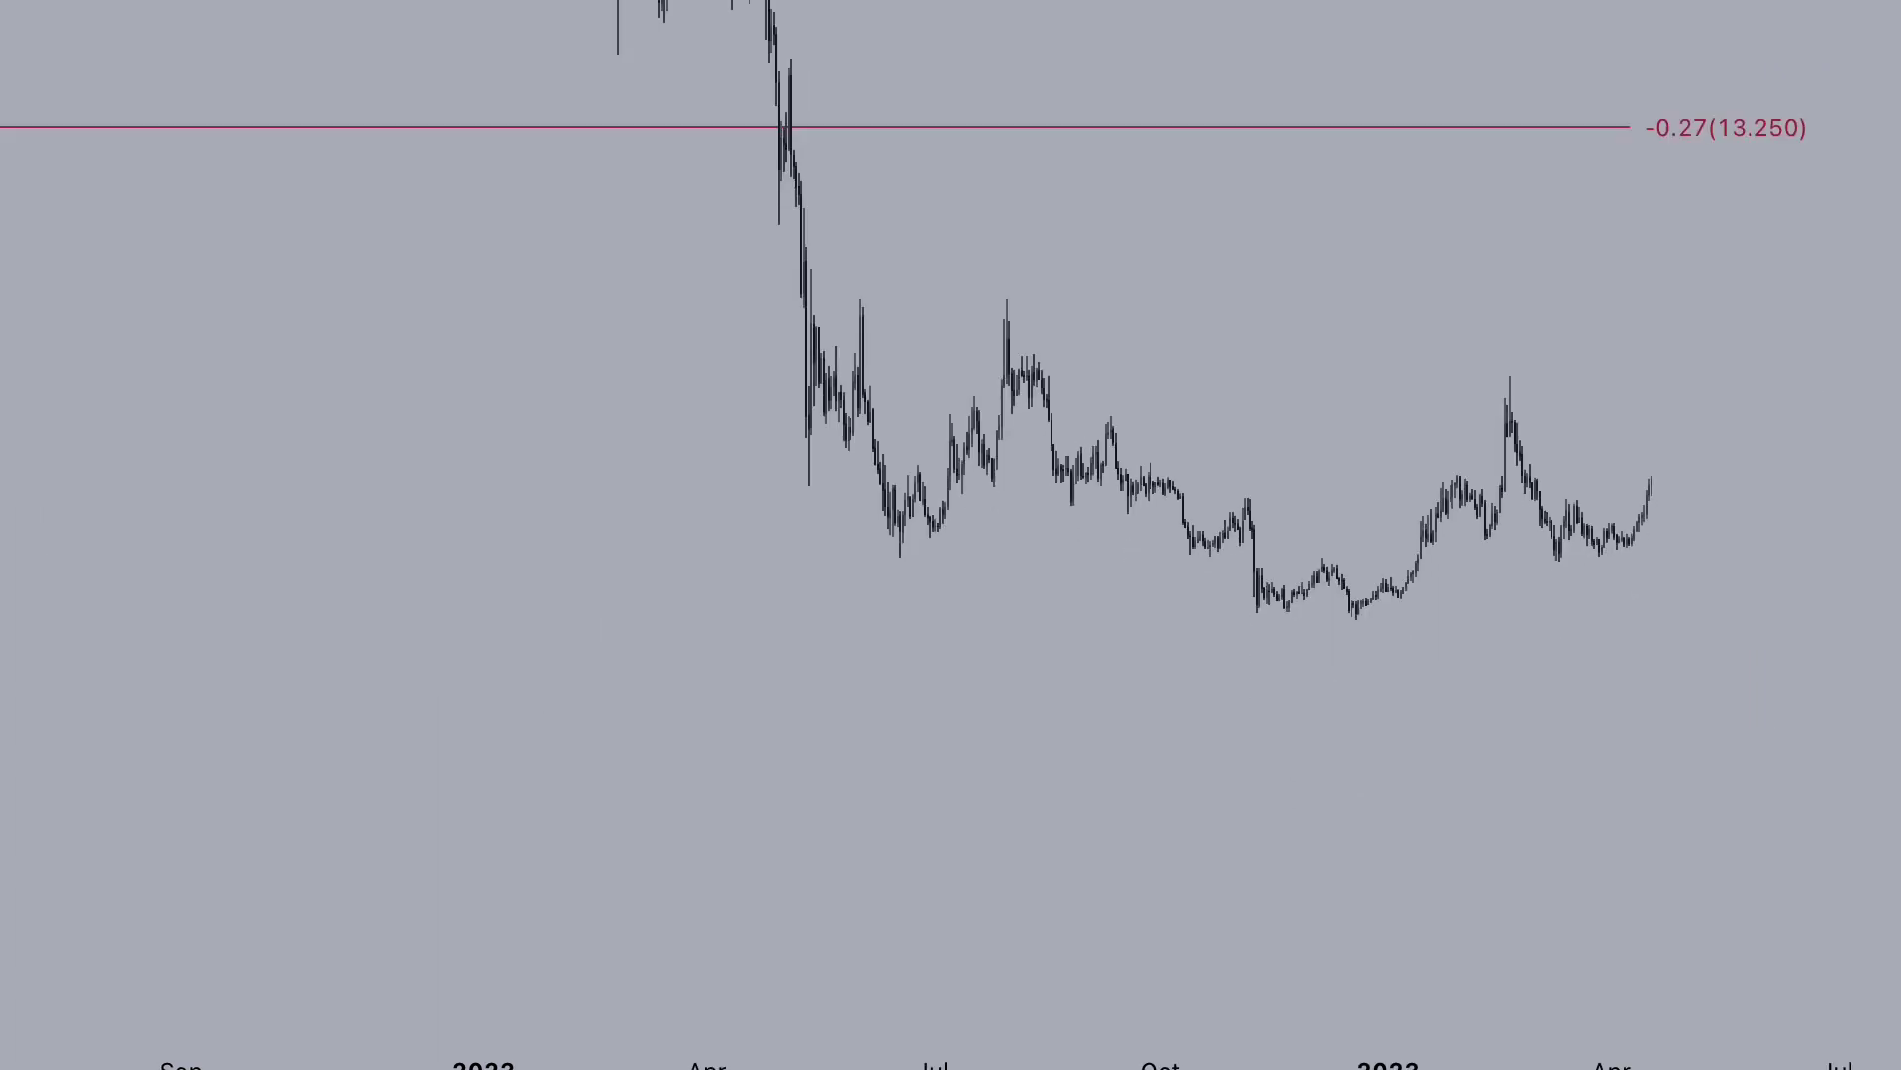
drag(345, 327, 38, 535)
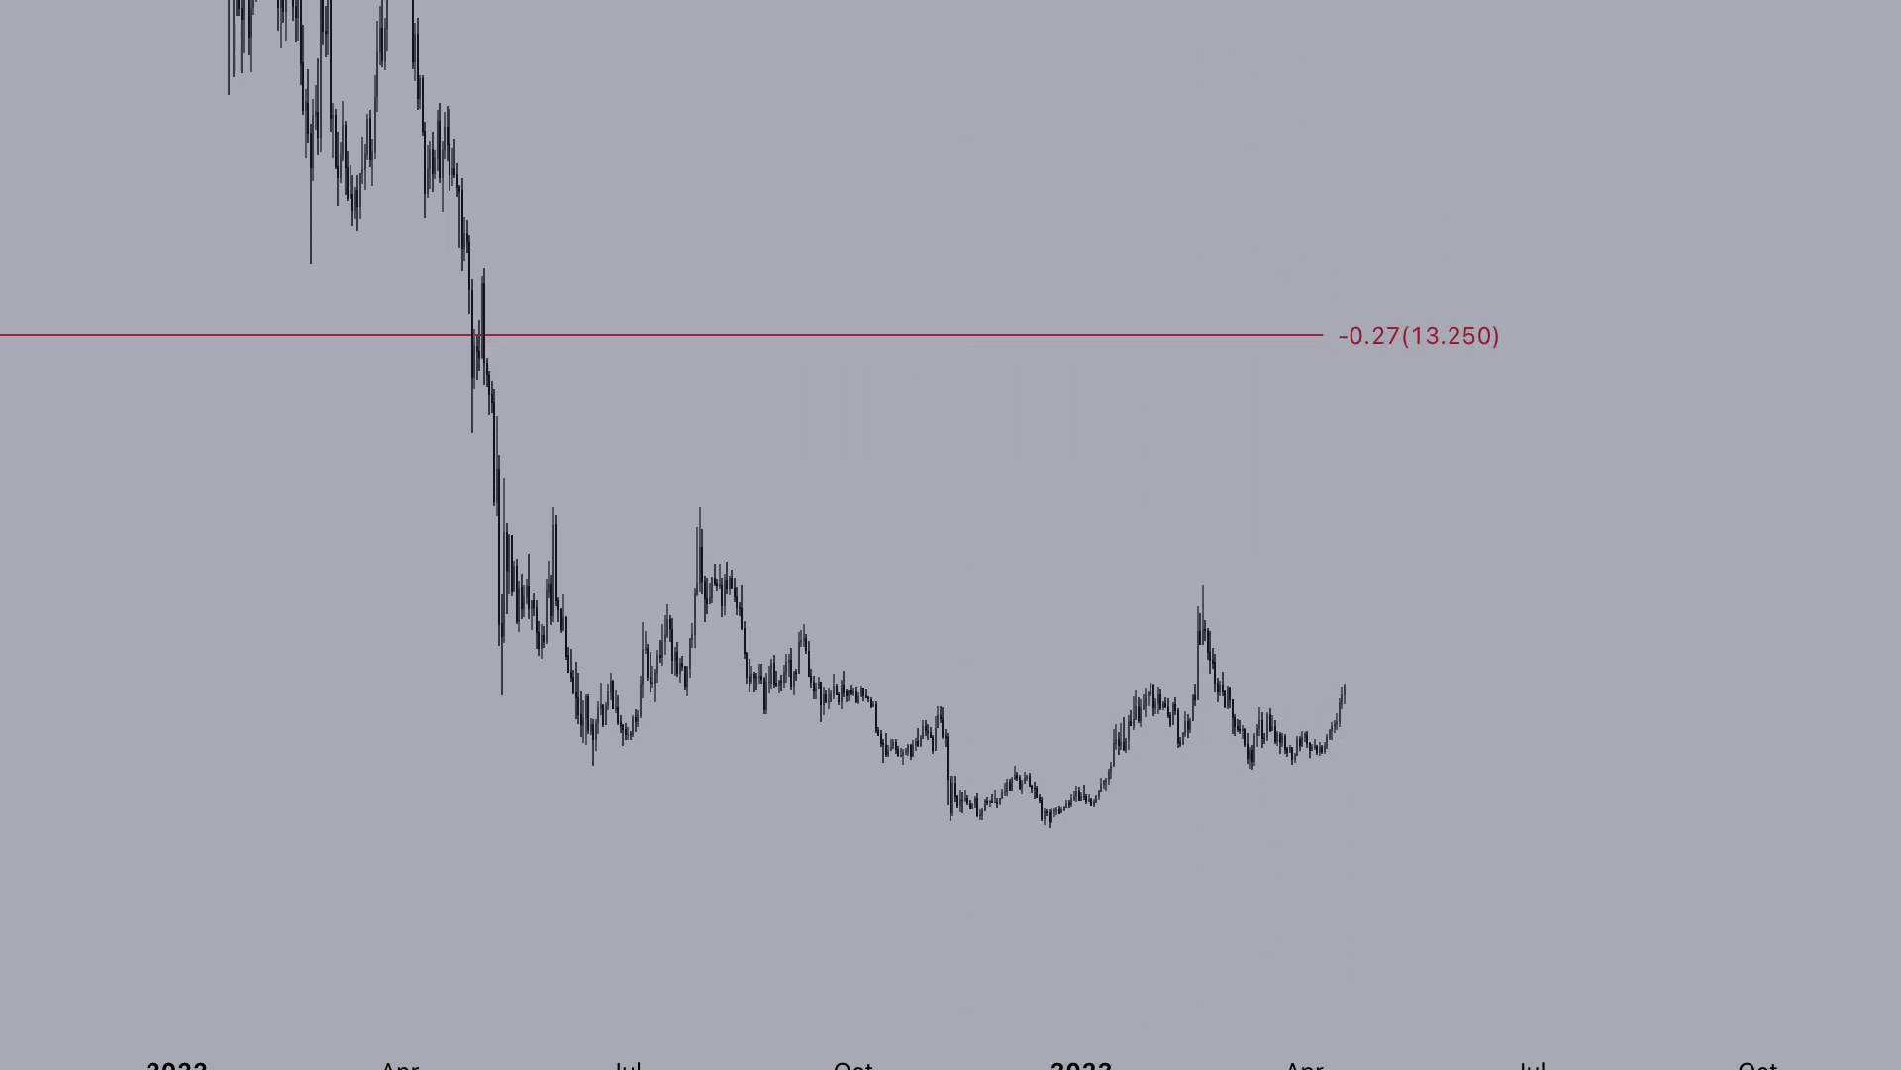
scroll(1490, 356, right, 2)
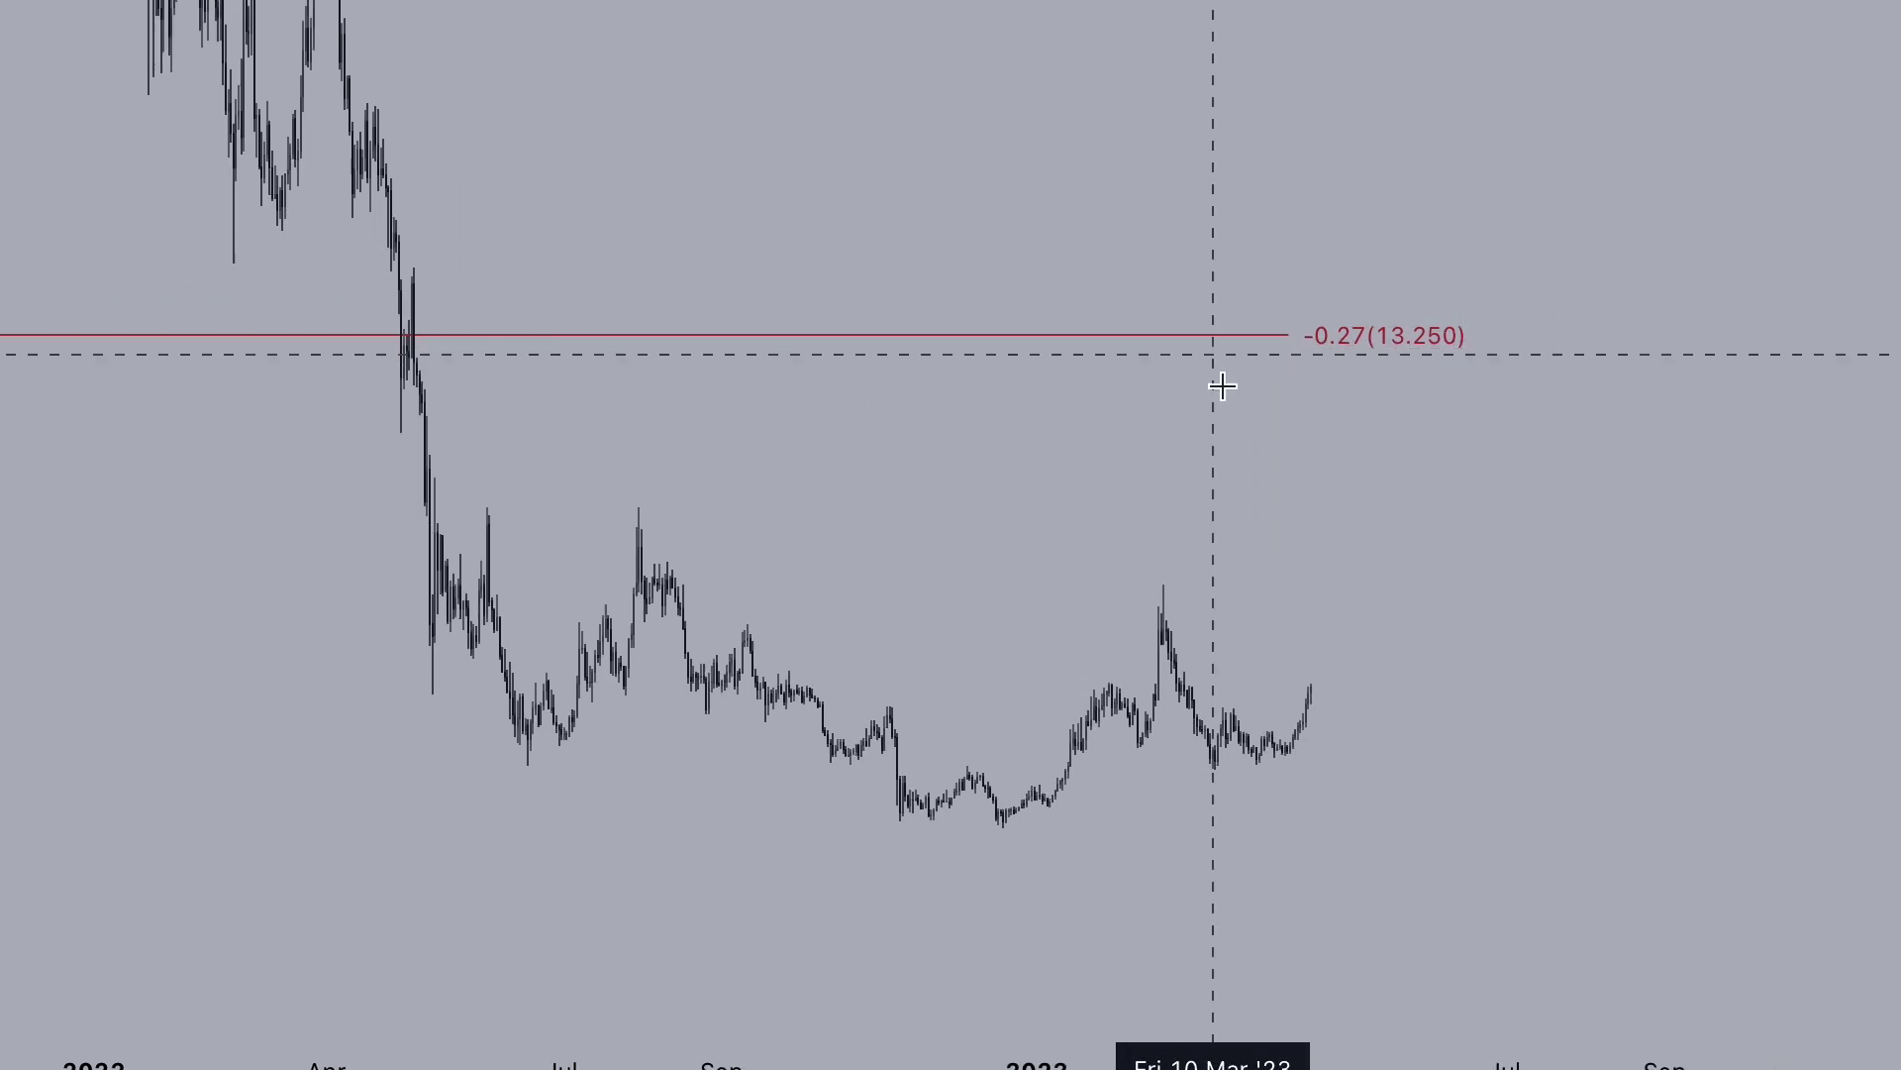
mouse_move(1881, 327)
mouse_down()
mouse_move(1881, 653)
mouse_move(1881, 297)
mouse_up()
drag(1668, 291, 1656, 394)
scroll(657, 242, up, 2)
drag(657, 242, 911, 193)
scroll(1350, 331, up, 3)
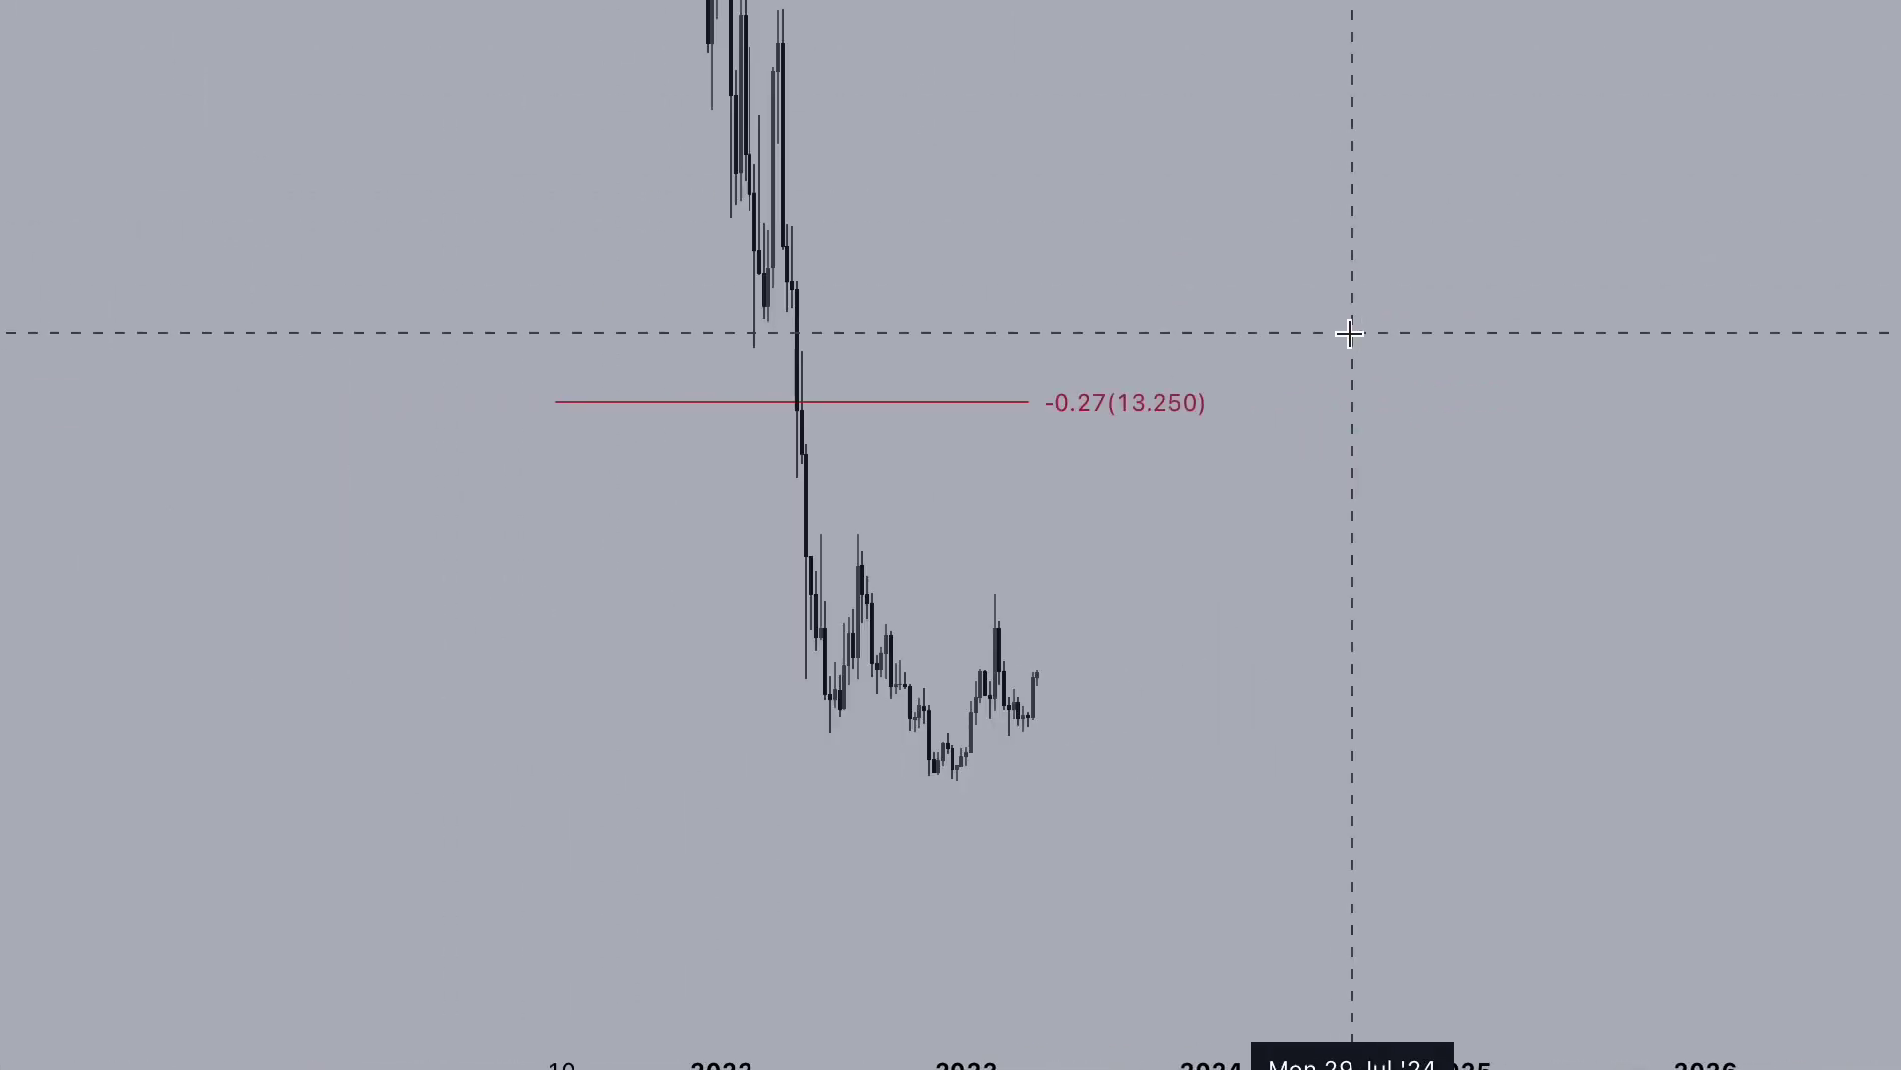
Mark the March 2022 high with a short horizontal stroke and sketch a rising path from the latest candle to just above -0.27
drag(1166, 302, 1654, 369)
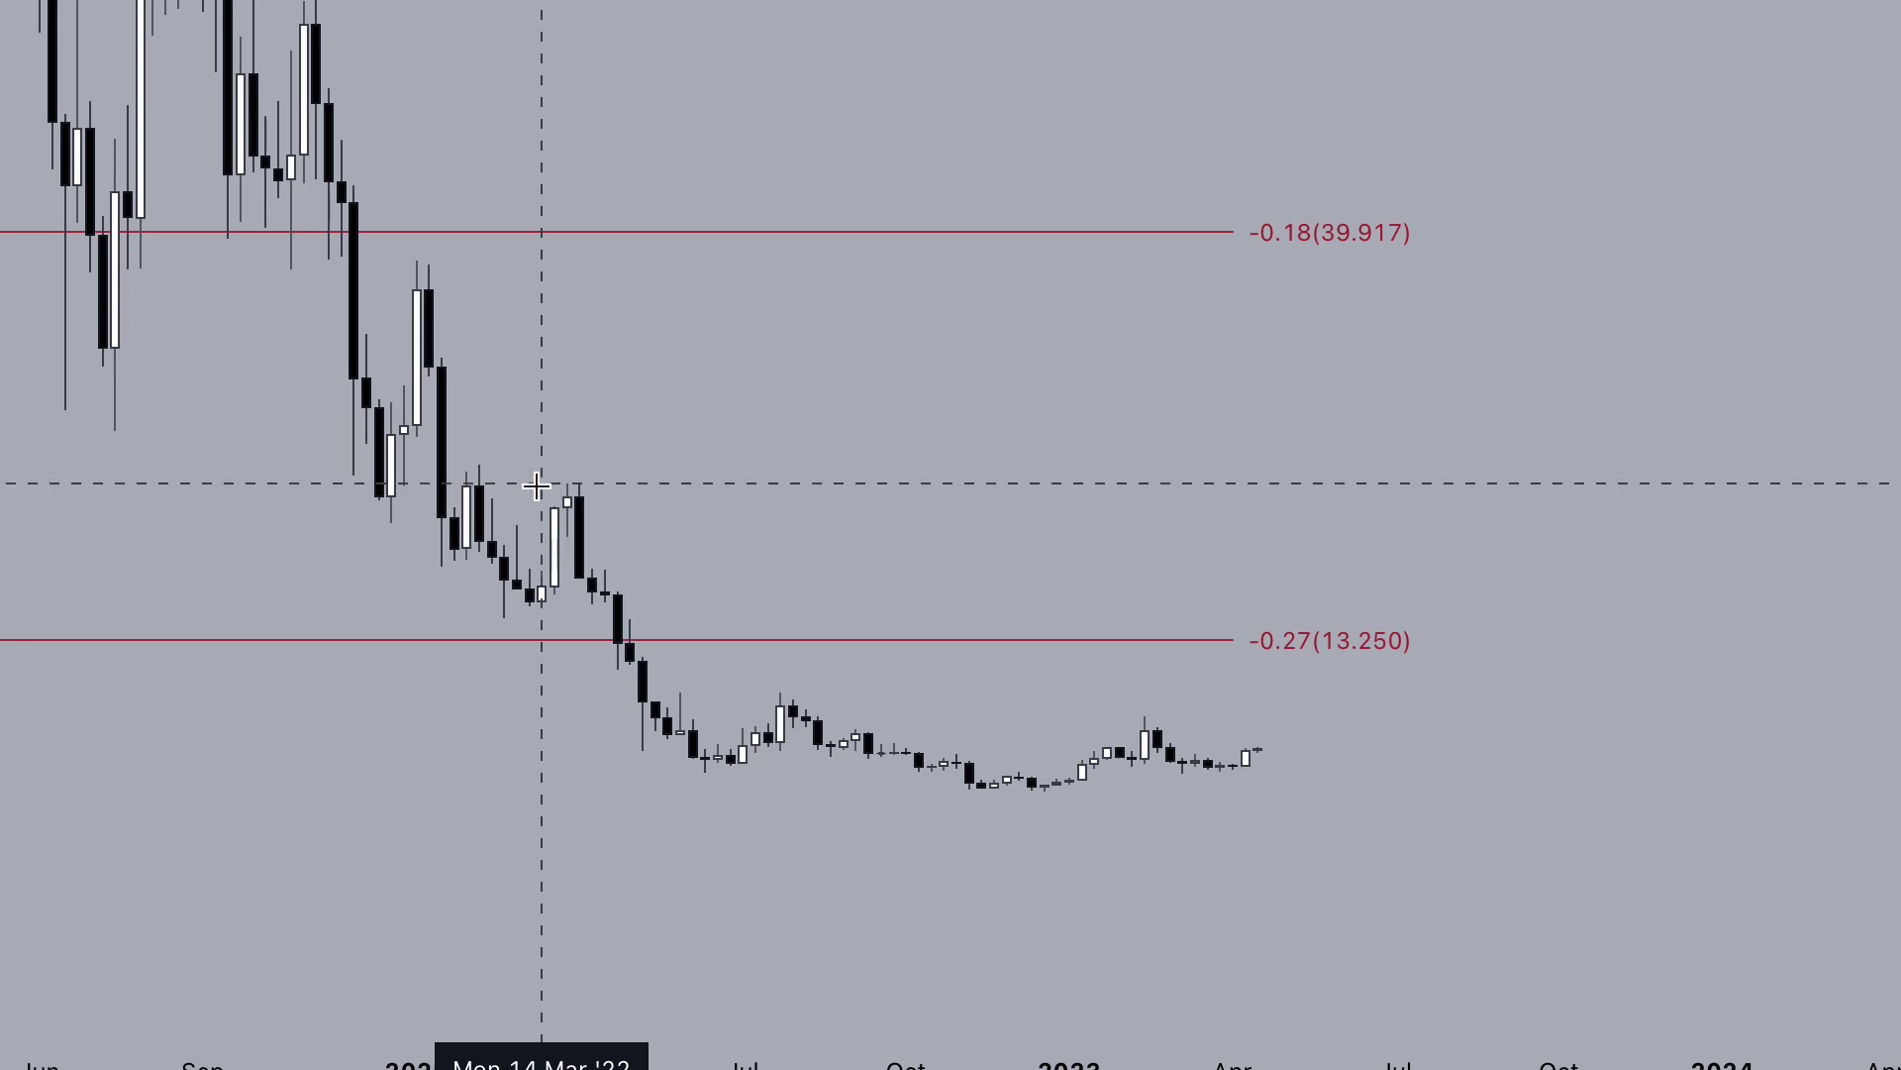
drag(535, 484, 806, 482)
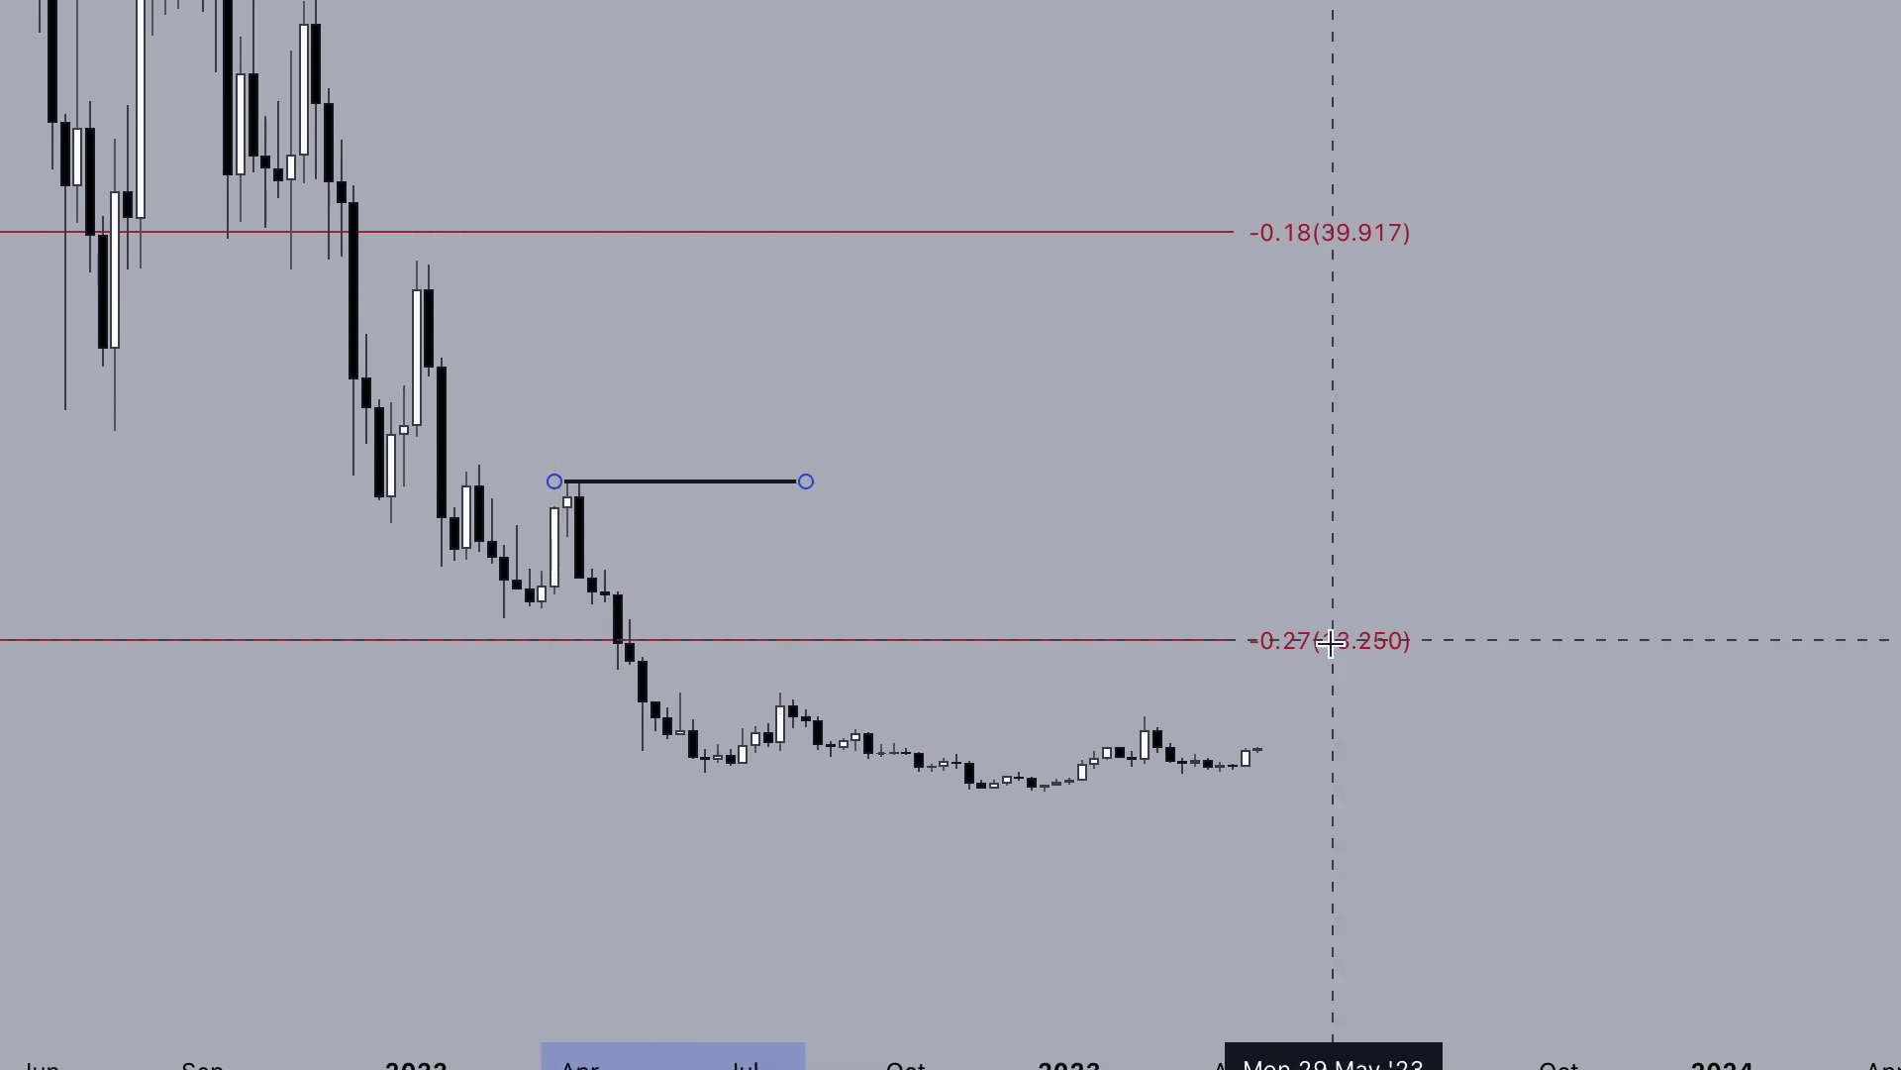
mouse_move(1244, 756)
mouse_down()
mouse_move(1322, 606)
mouse_move(1442, 216)
mouse_move(1612, 392)
mouse_move(1672, 602)
mouse_up()
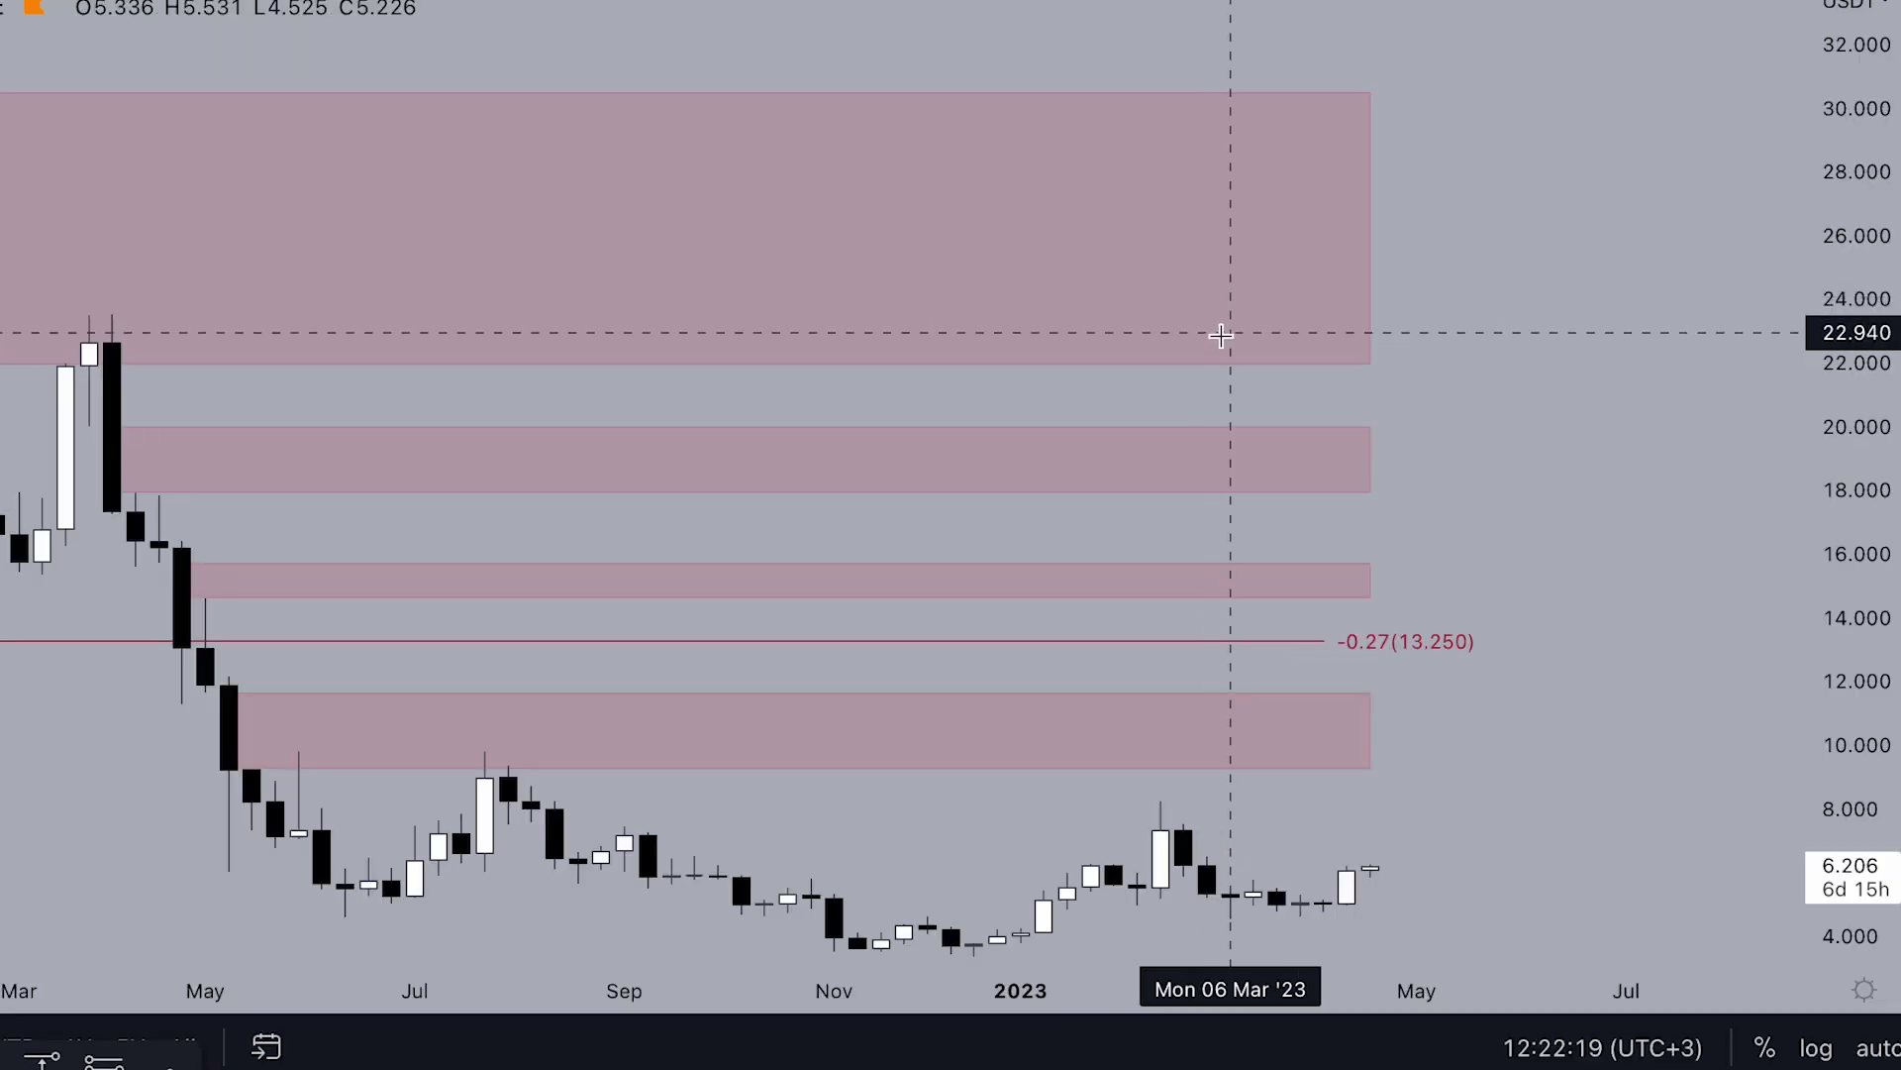
Measure the price range from the current price up to the upper edge of the highest red zone
scroll(1221, 336, up, 1)
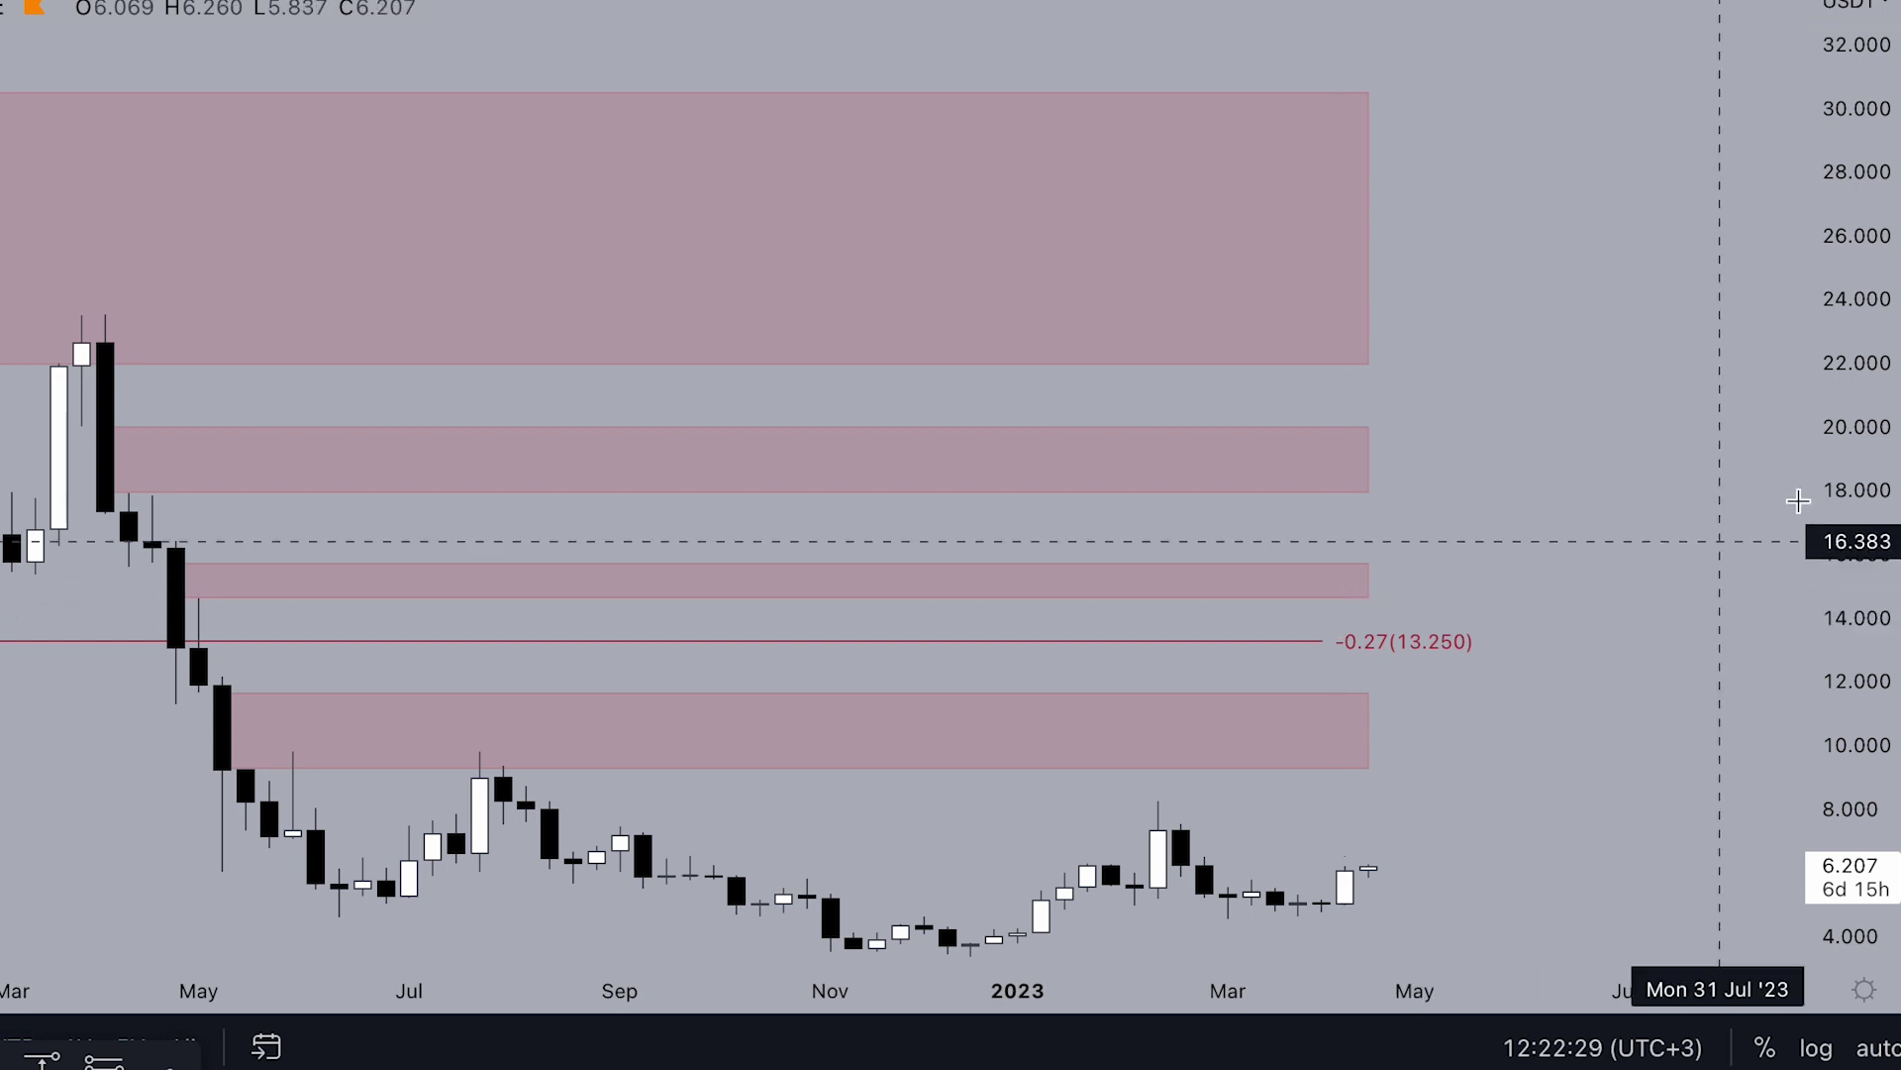
drag(1889, 324, 1858, 513)
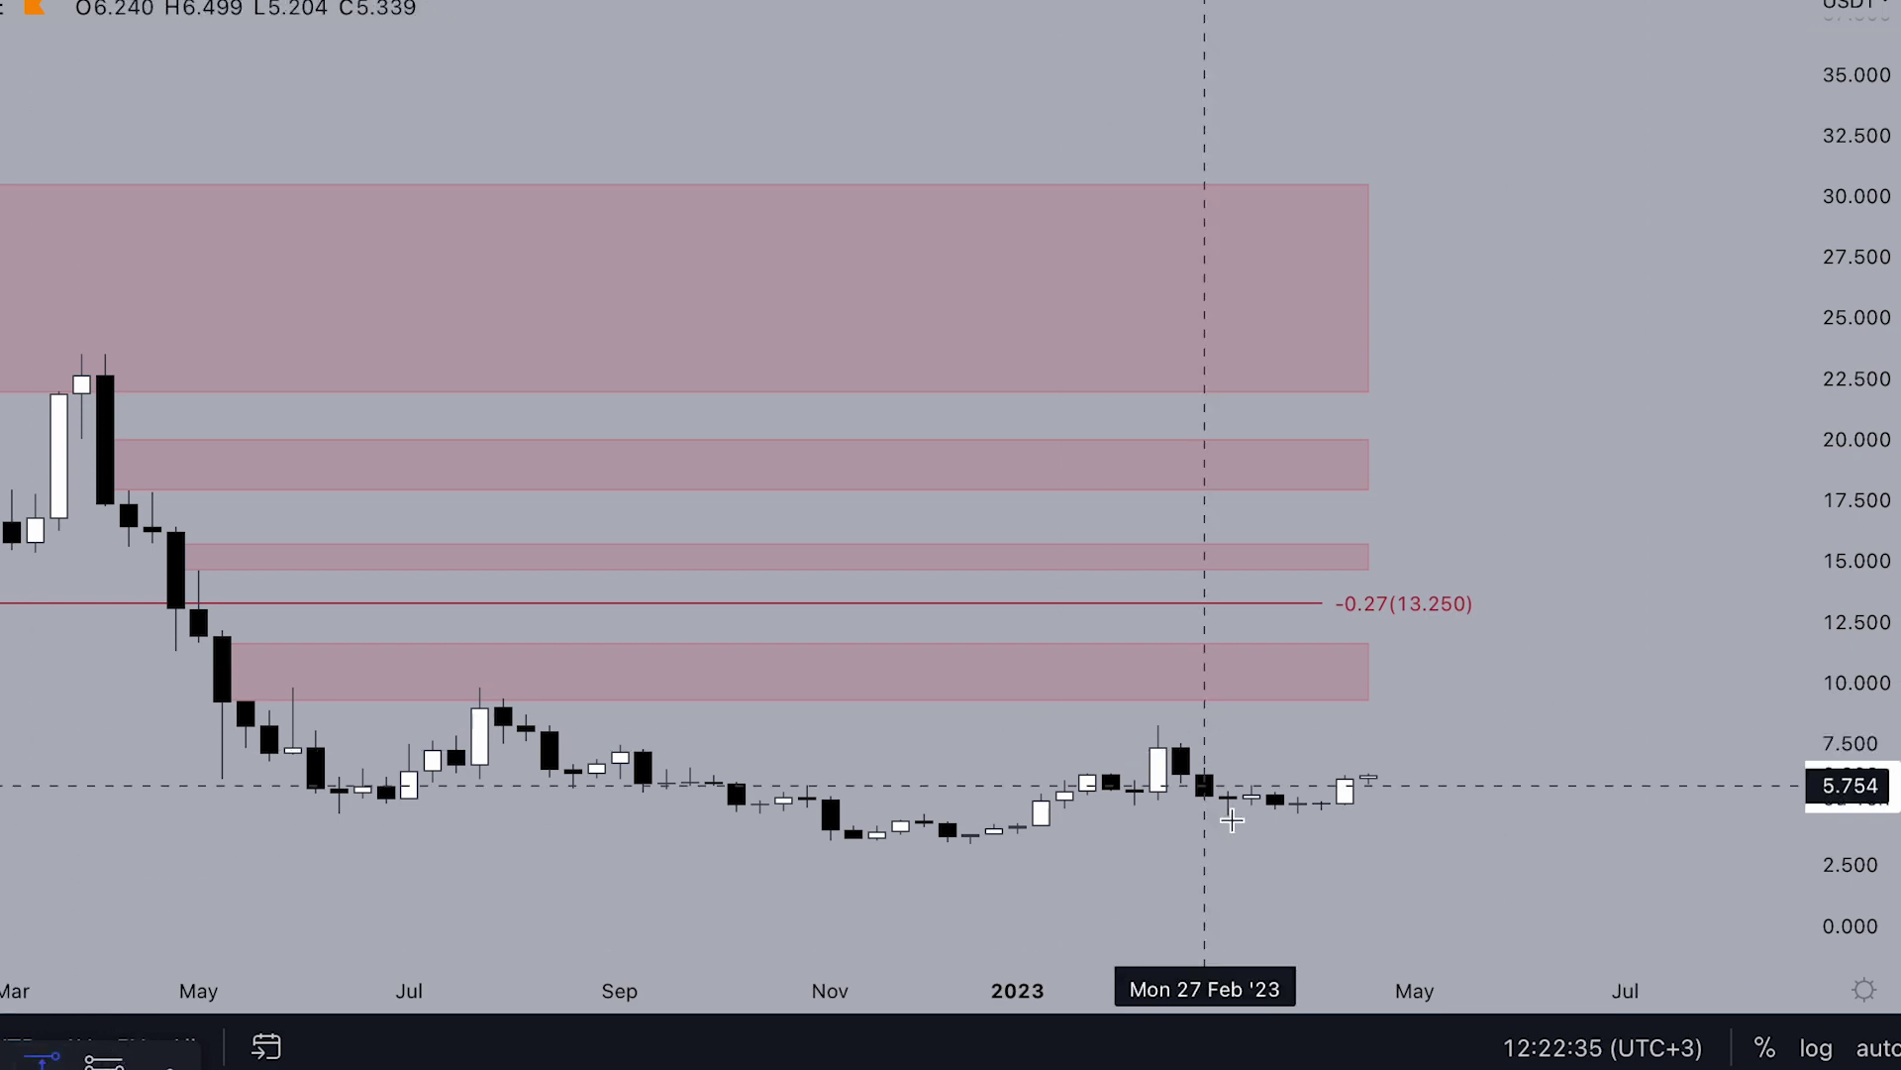
drag(1846, 763, 1789, 839)
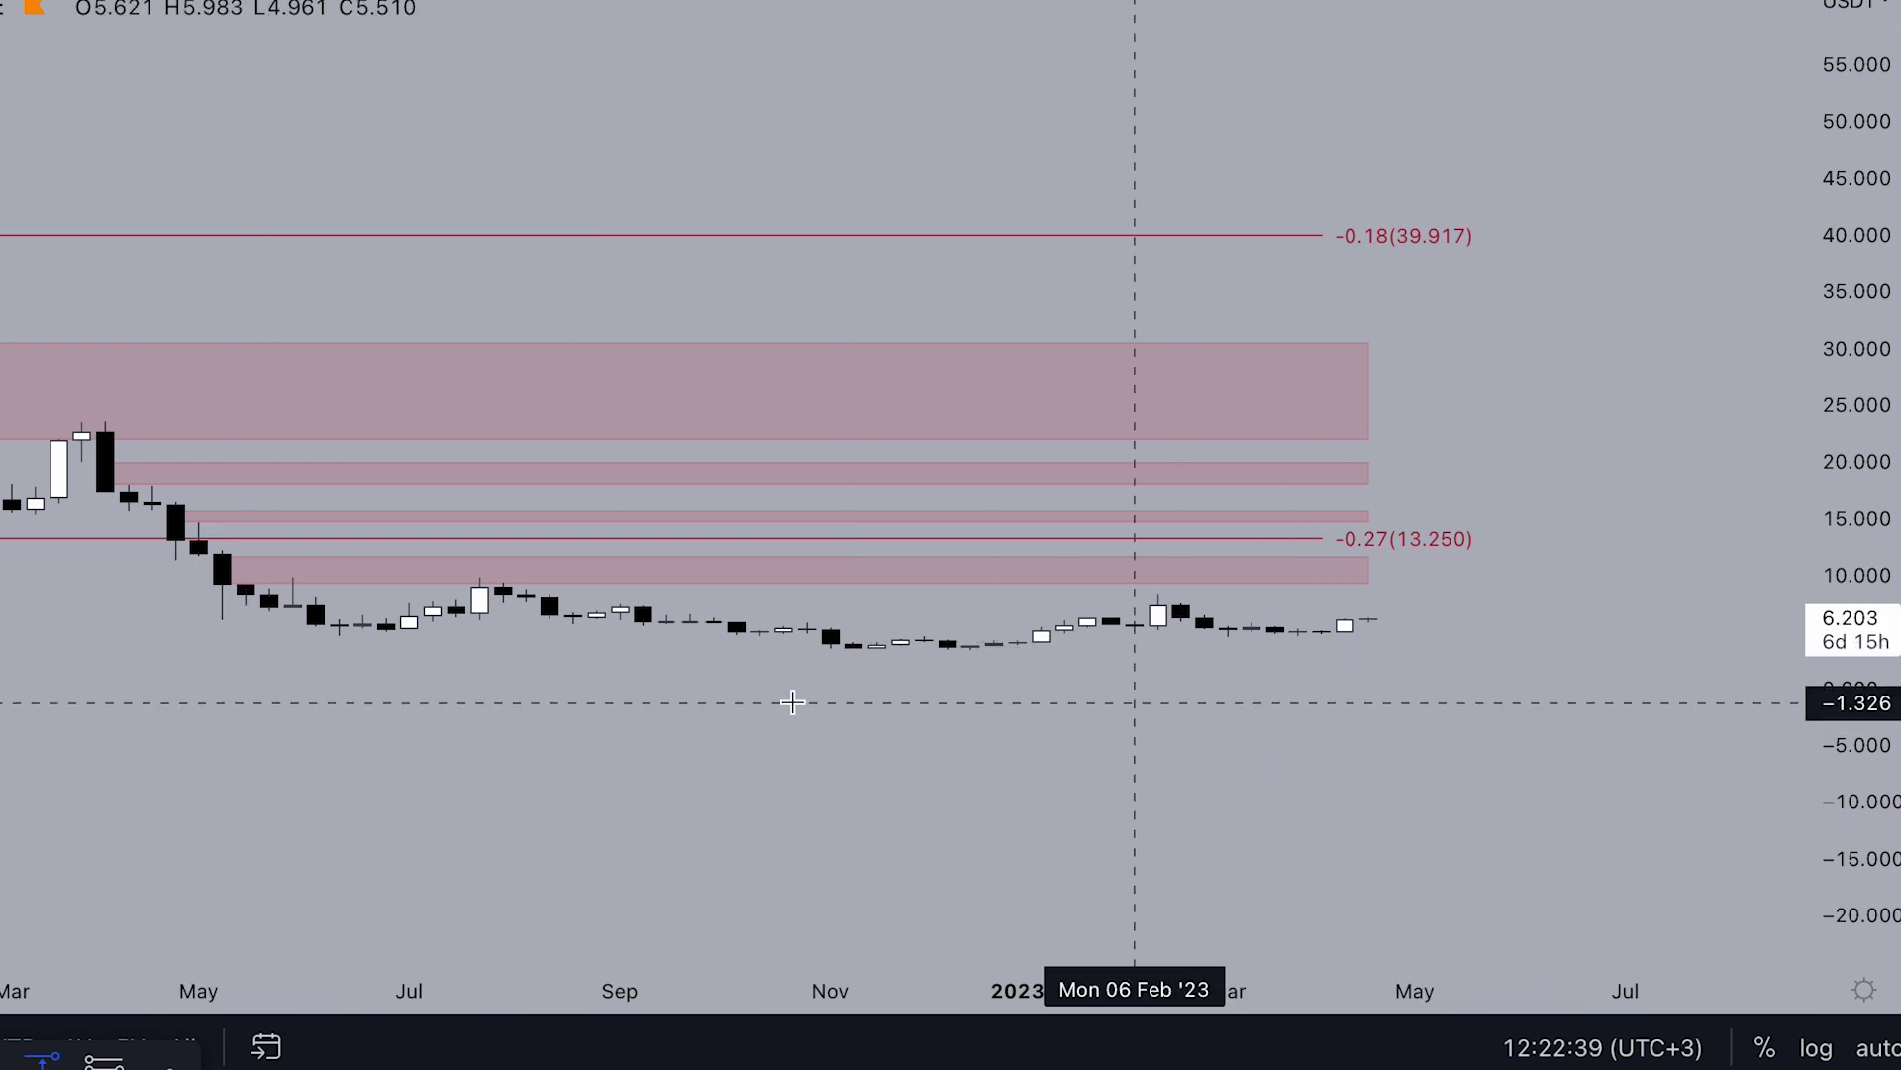
drag(1832, 684, 1833, 239)
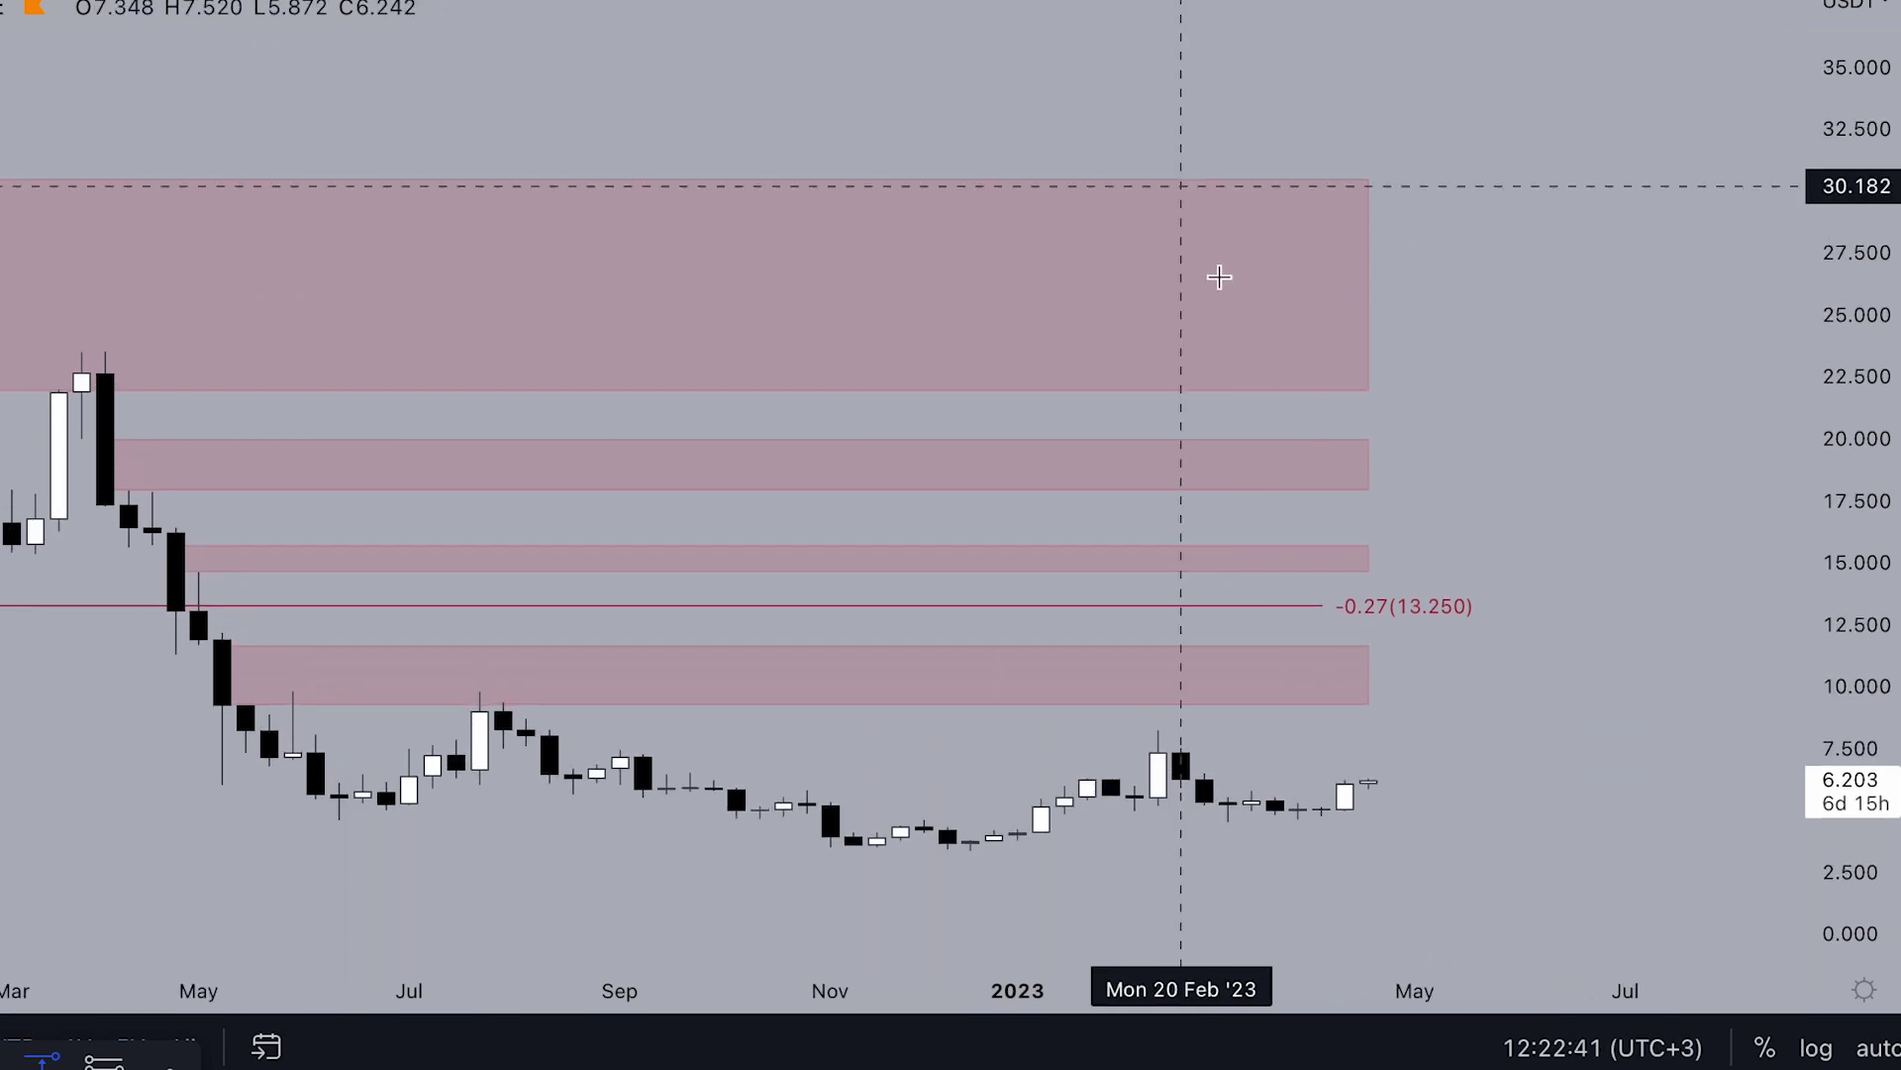
drag(1837, 490, 1838, 601)
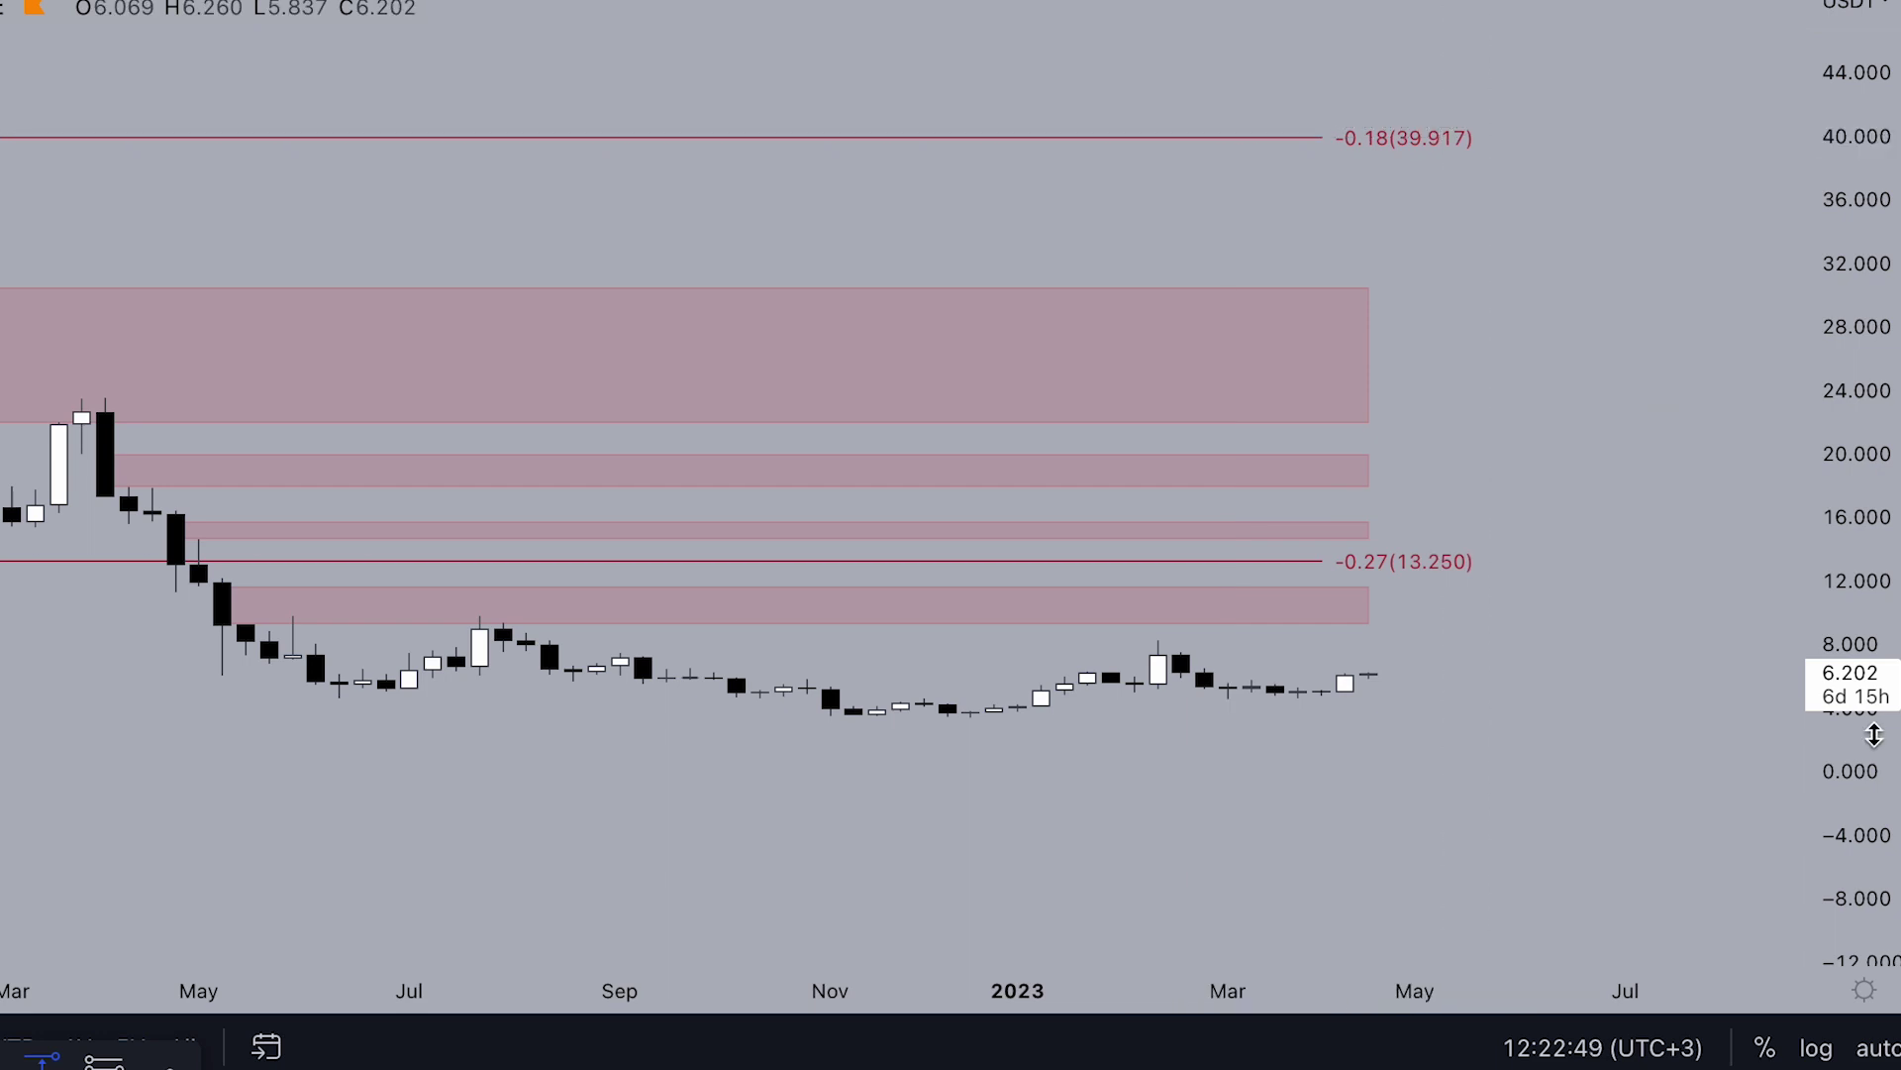
drag(1875, 734, 1579, 471)
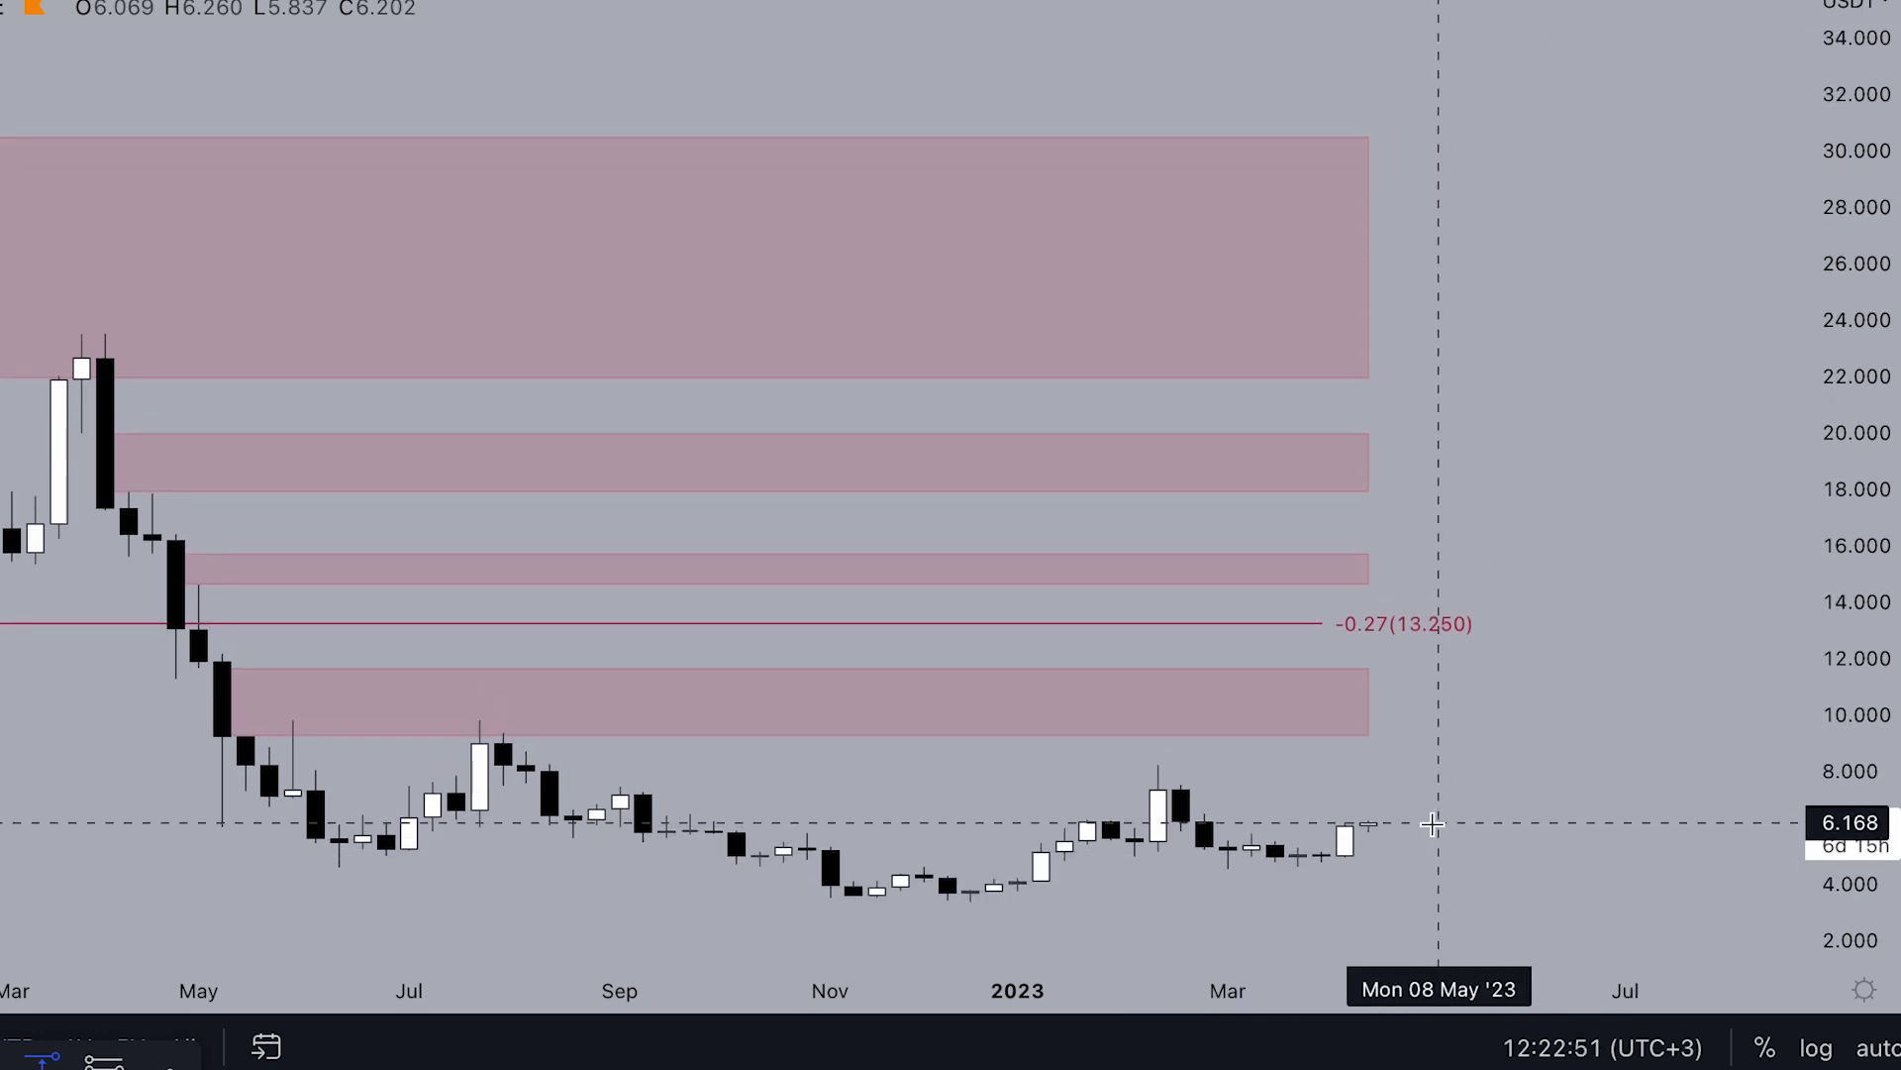
shift+click(1433, 824)
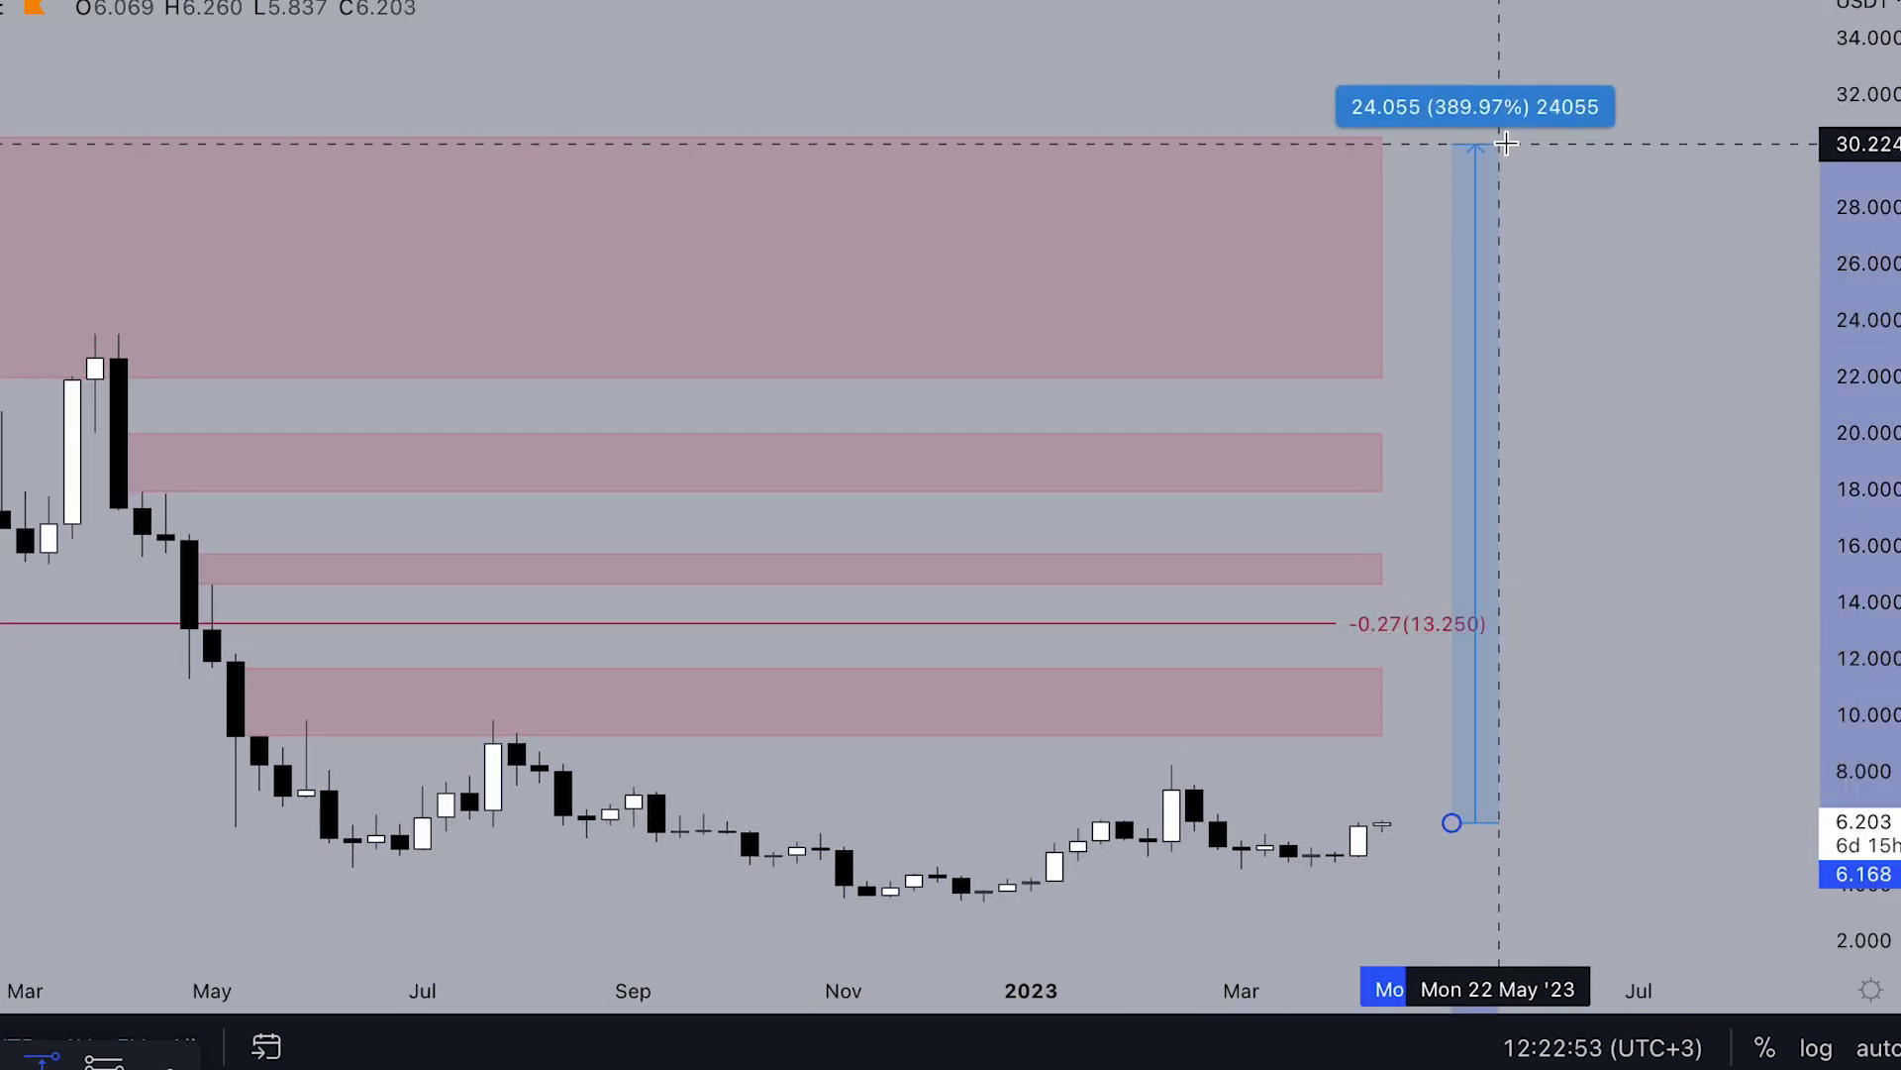
click(1502, 138)
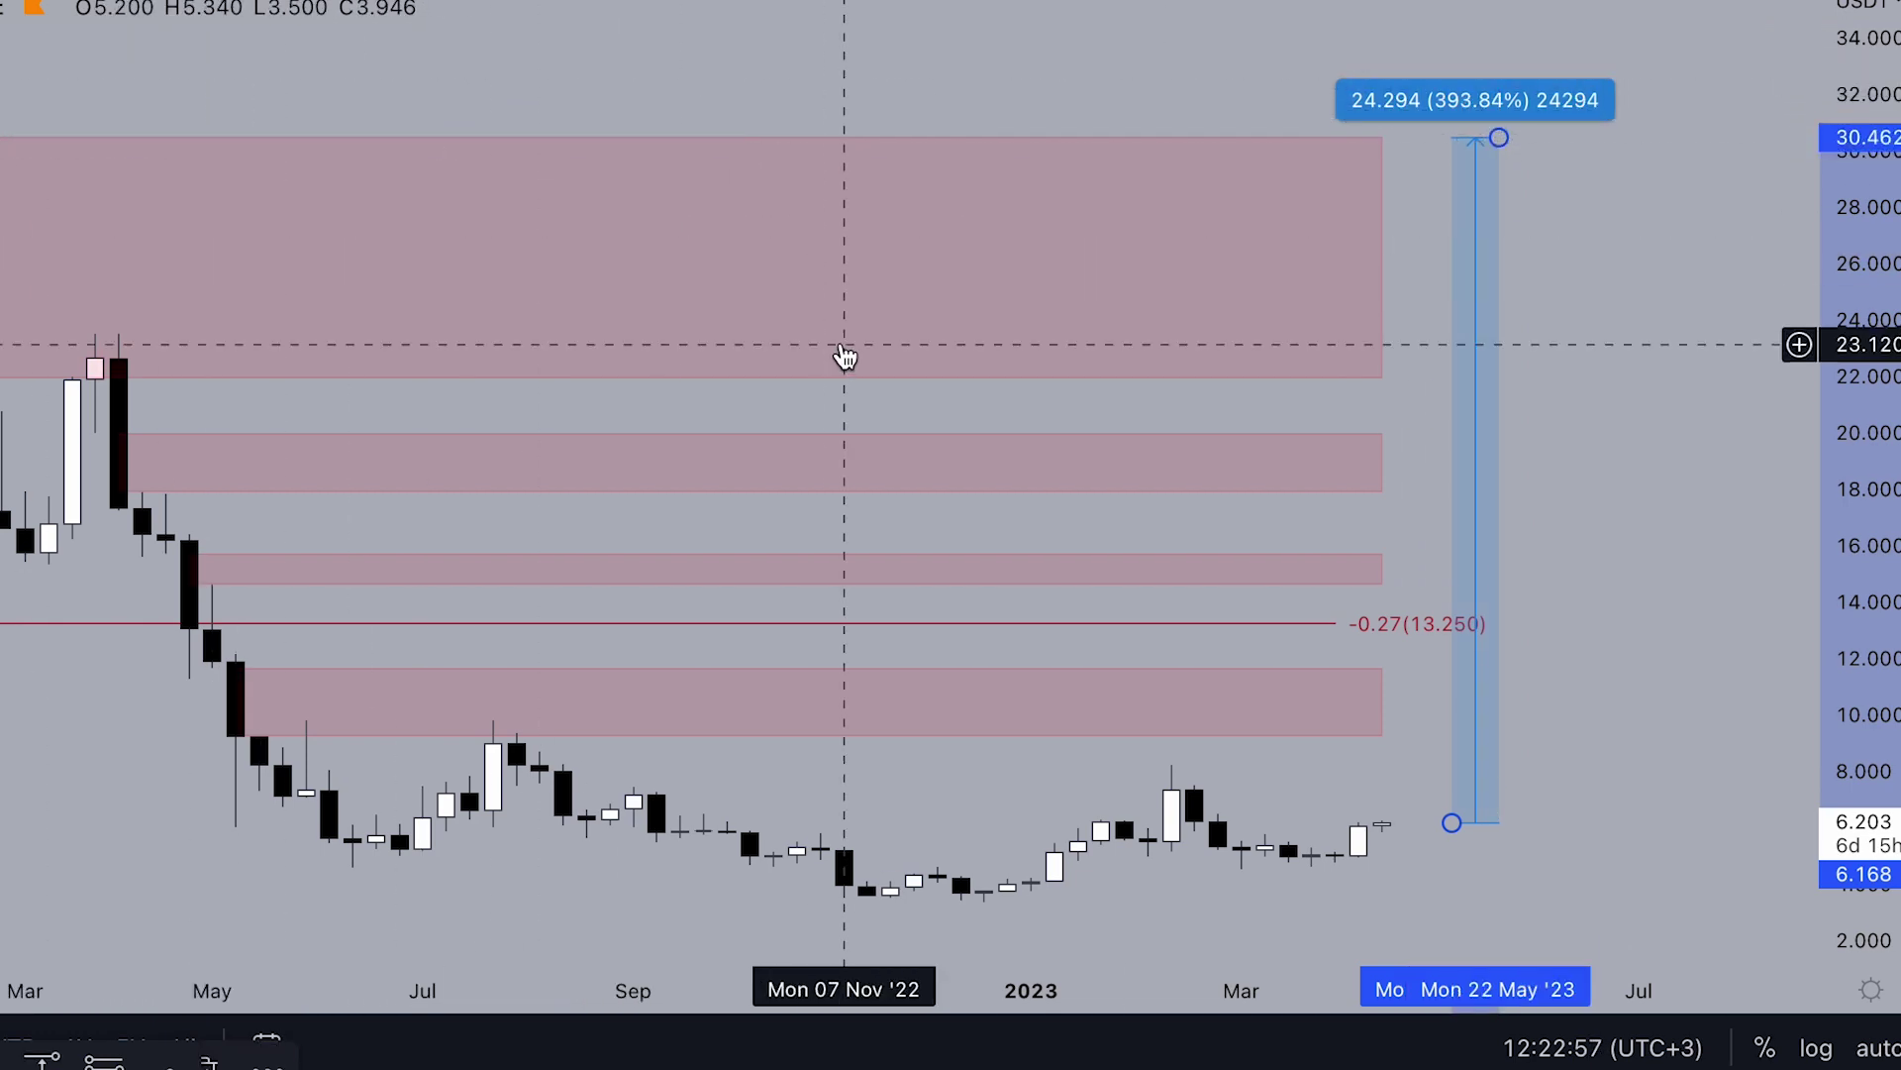
Examine the decline since 2021 against the red zones, the measured range and the 0, -0.18 and -0.27 levels
drag(726, 106, 654, 196)
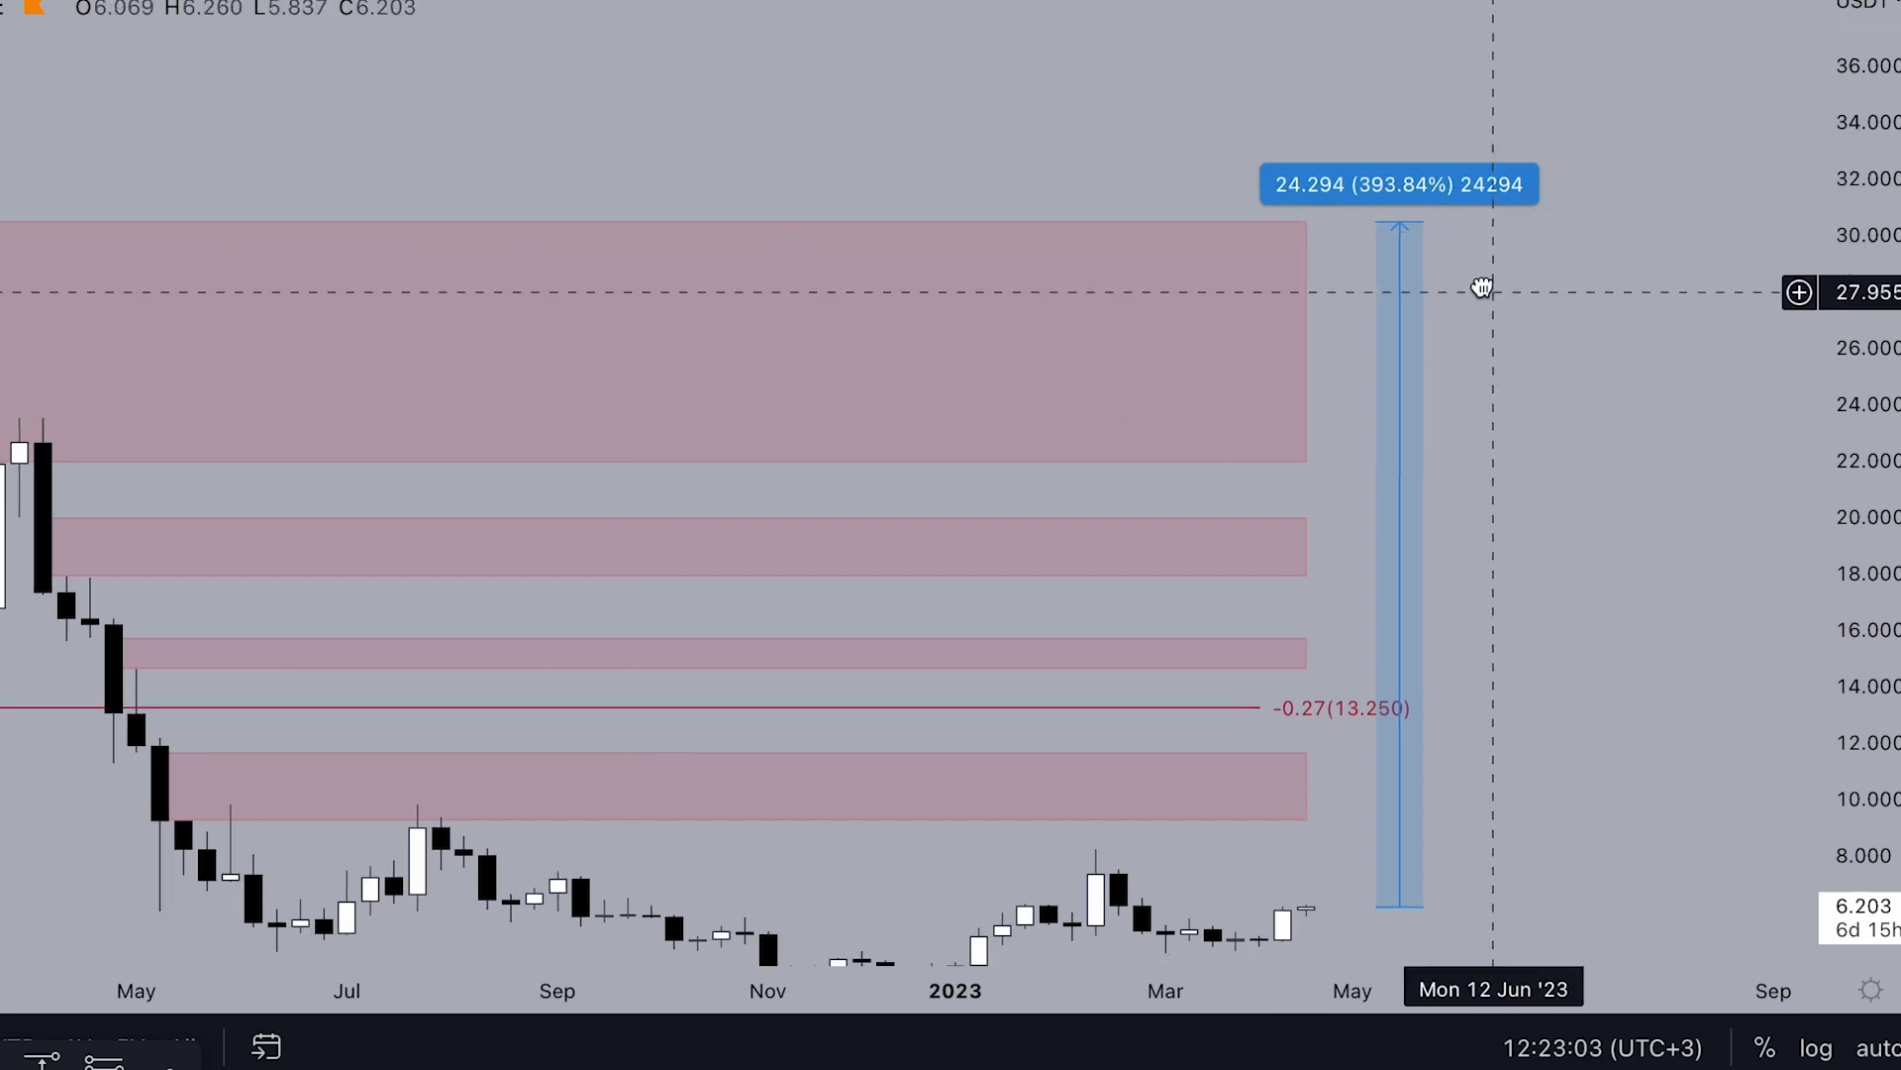
scroll(1486, 293, down, 5)
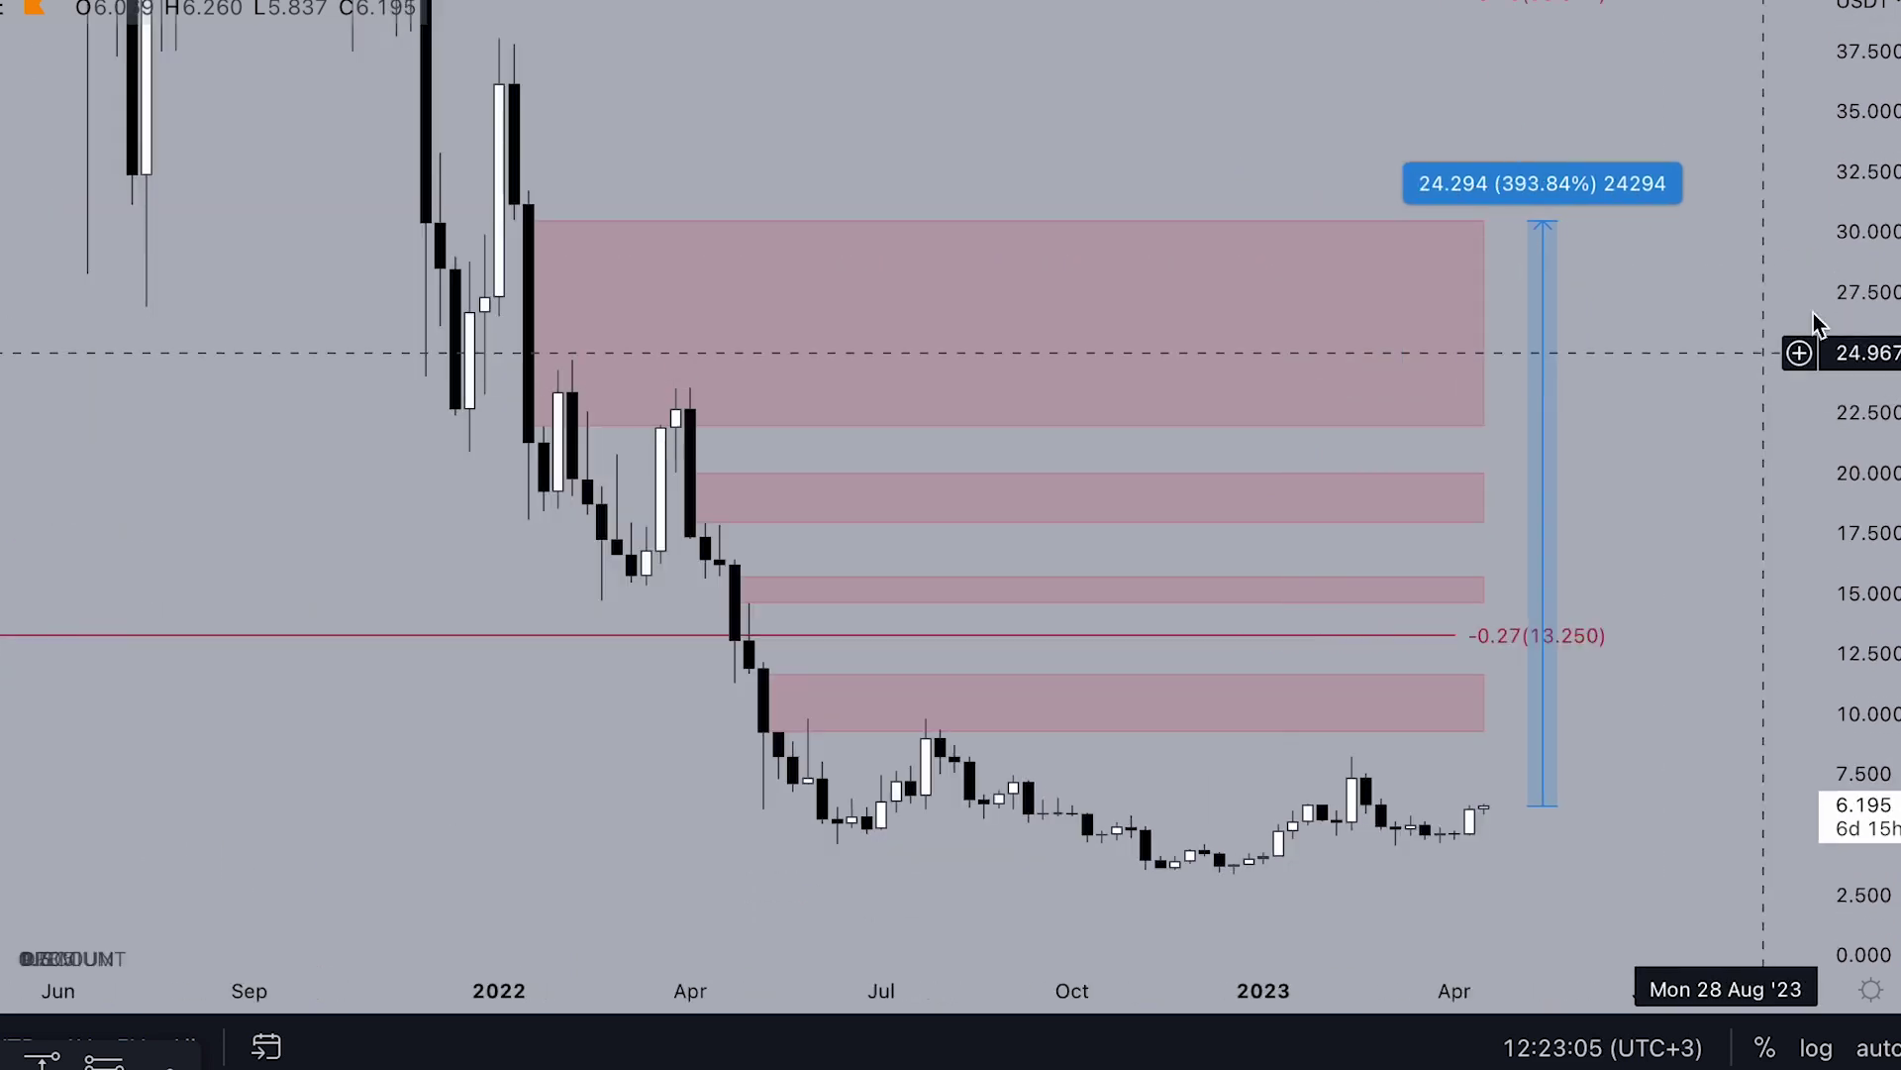
drag(1825, 348, 1813, 680)
drag(1706, 265, 1638, 768)
drag(1862, 246, 1822, 743)
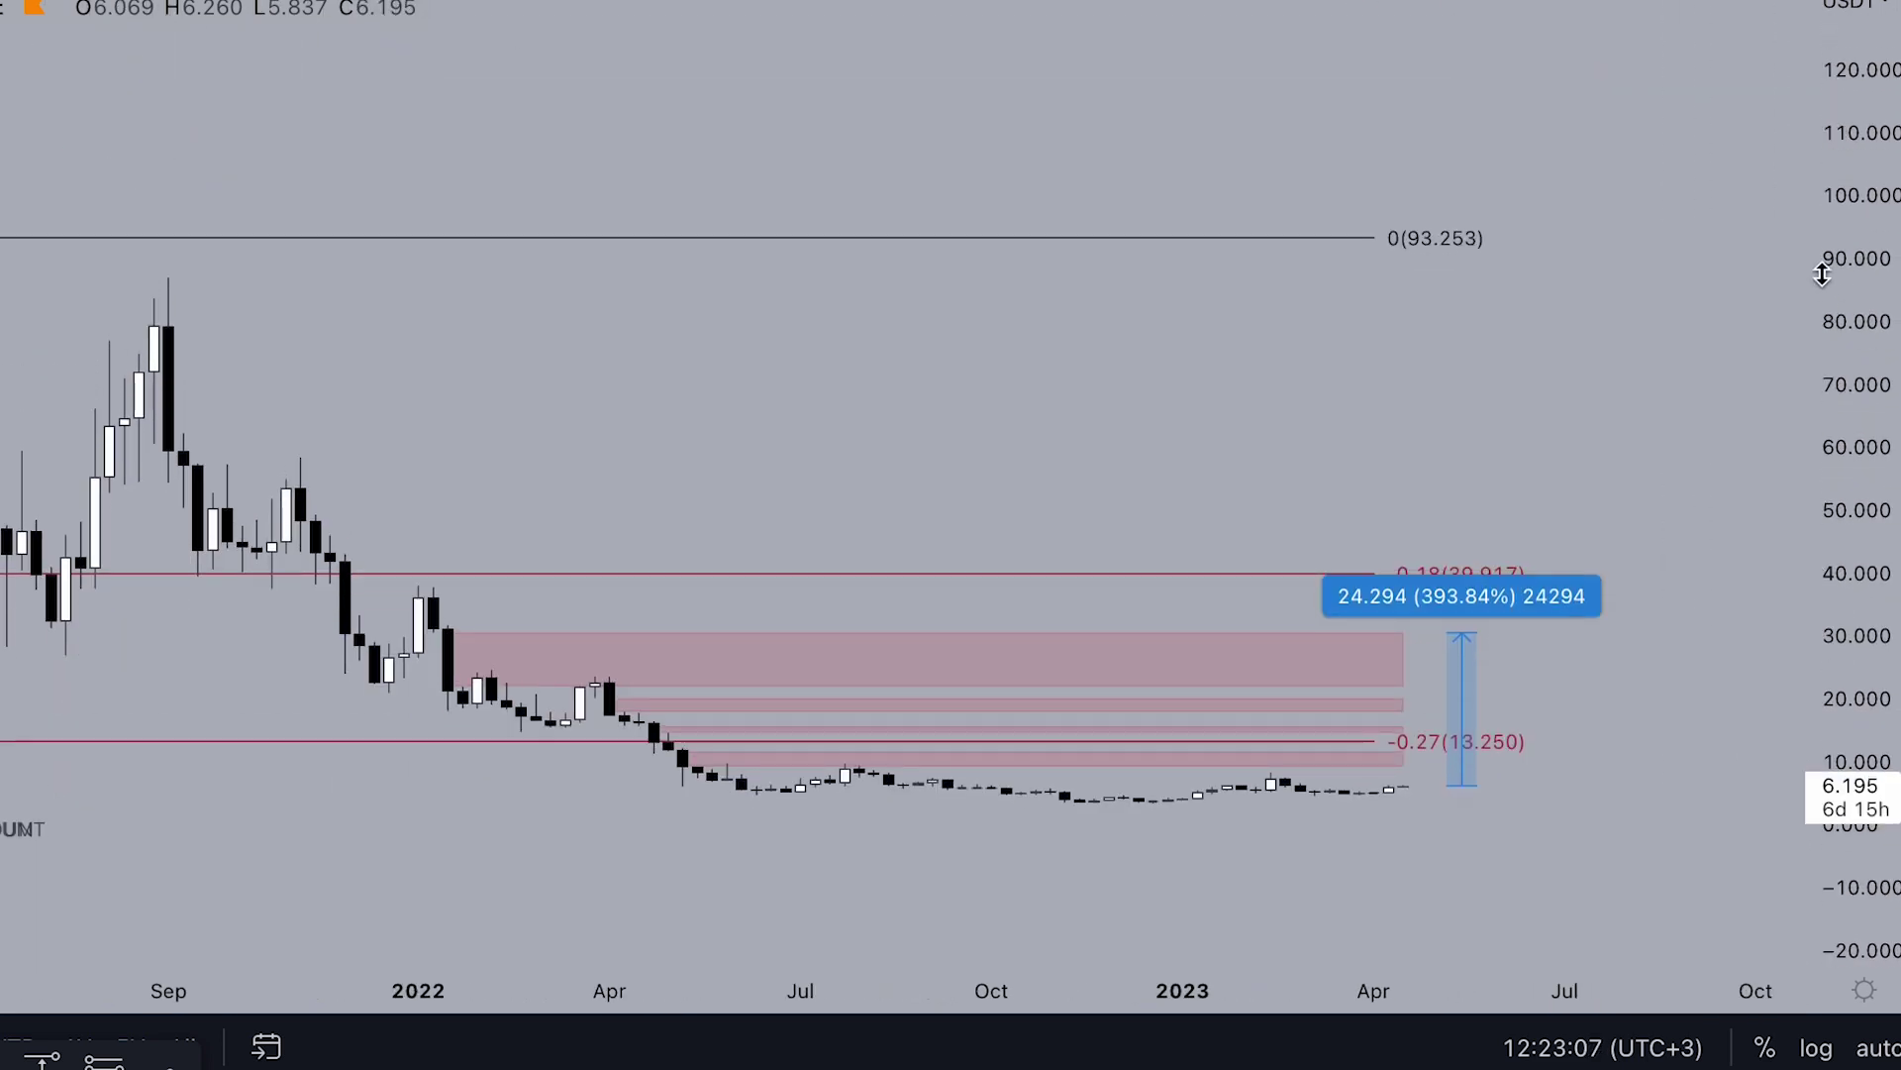
drag(1668, 248, 1638, 577)
drag(1857, 416, 1868, 772)
drag(981, 312, 983, 426)
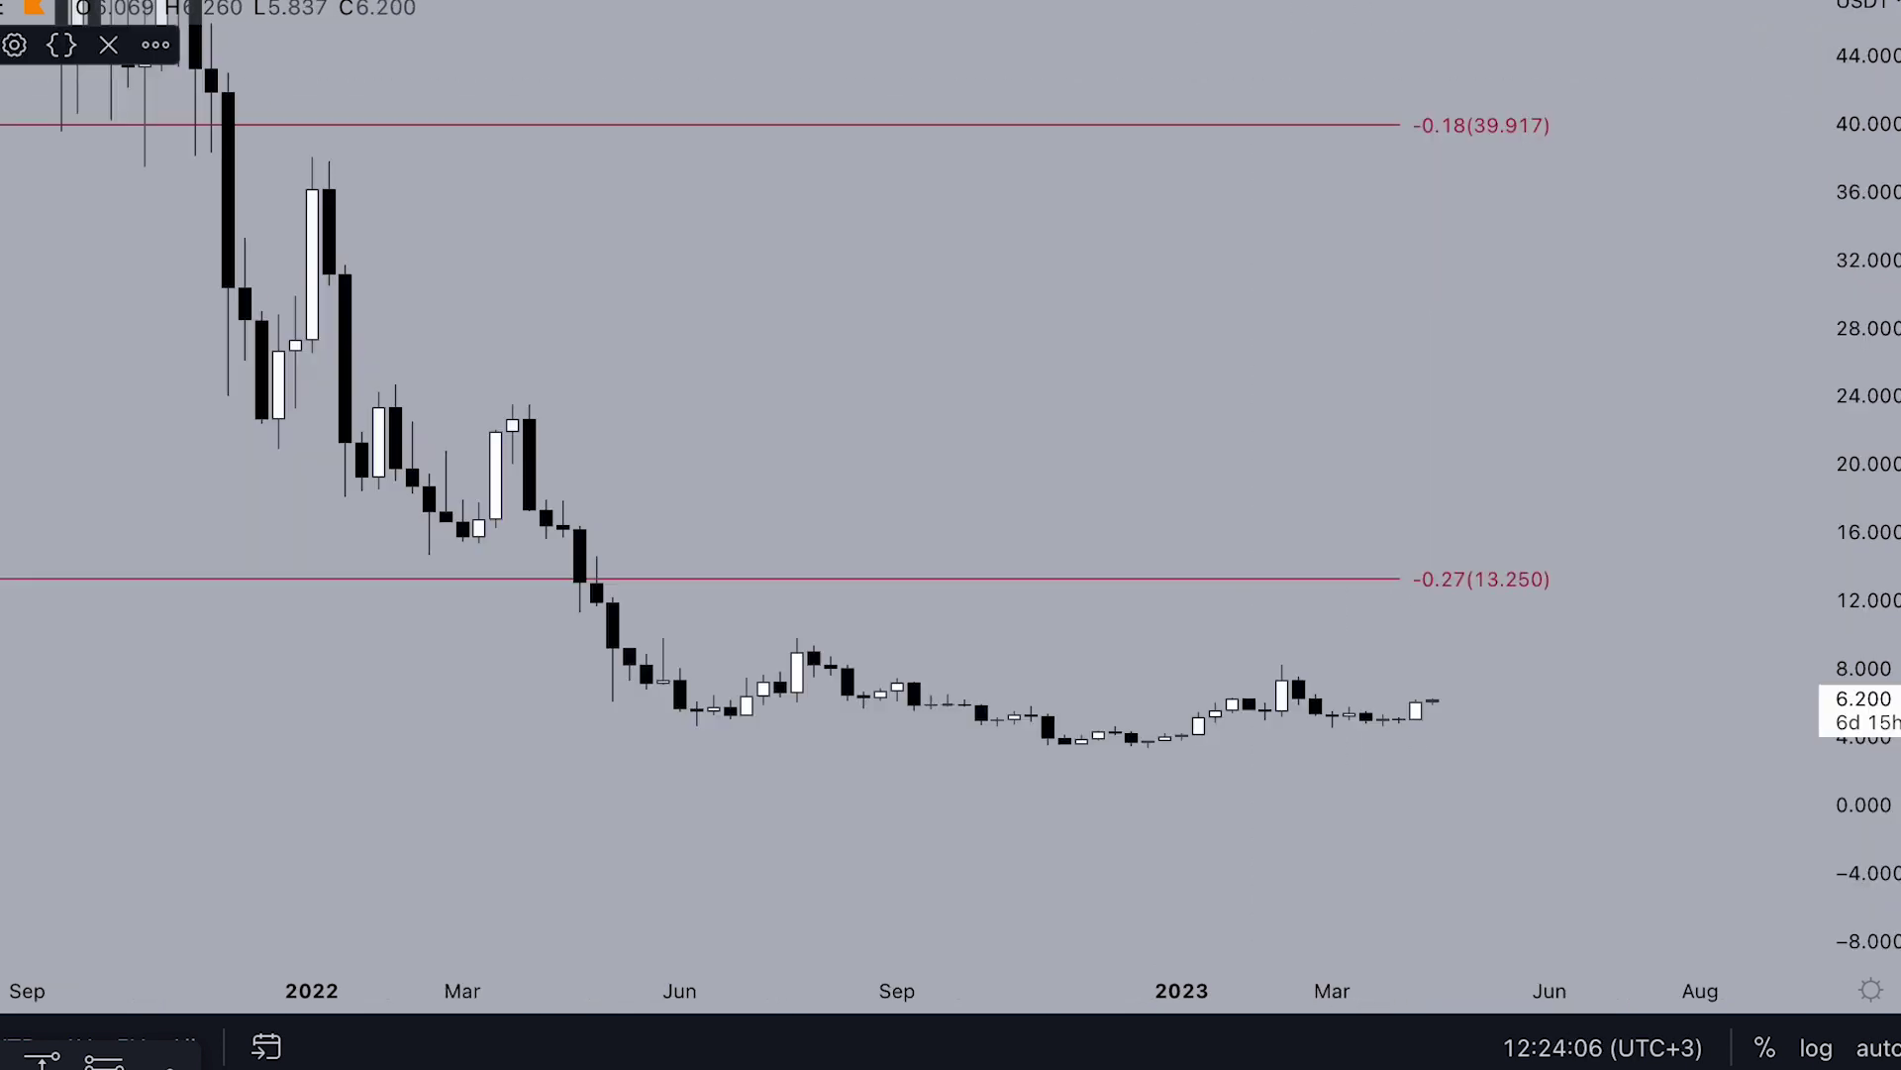
Sketch projected continuations of the blue and yellow bands and a stroke between them on the weekly chart, and undo the strokes
scroll(831, 368, up, 2)
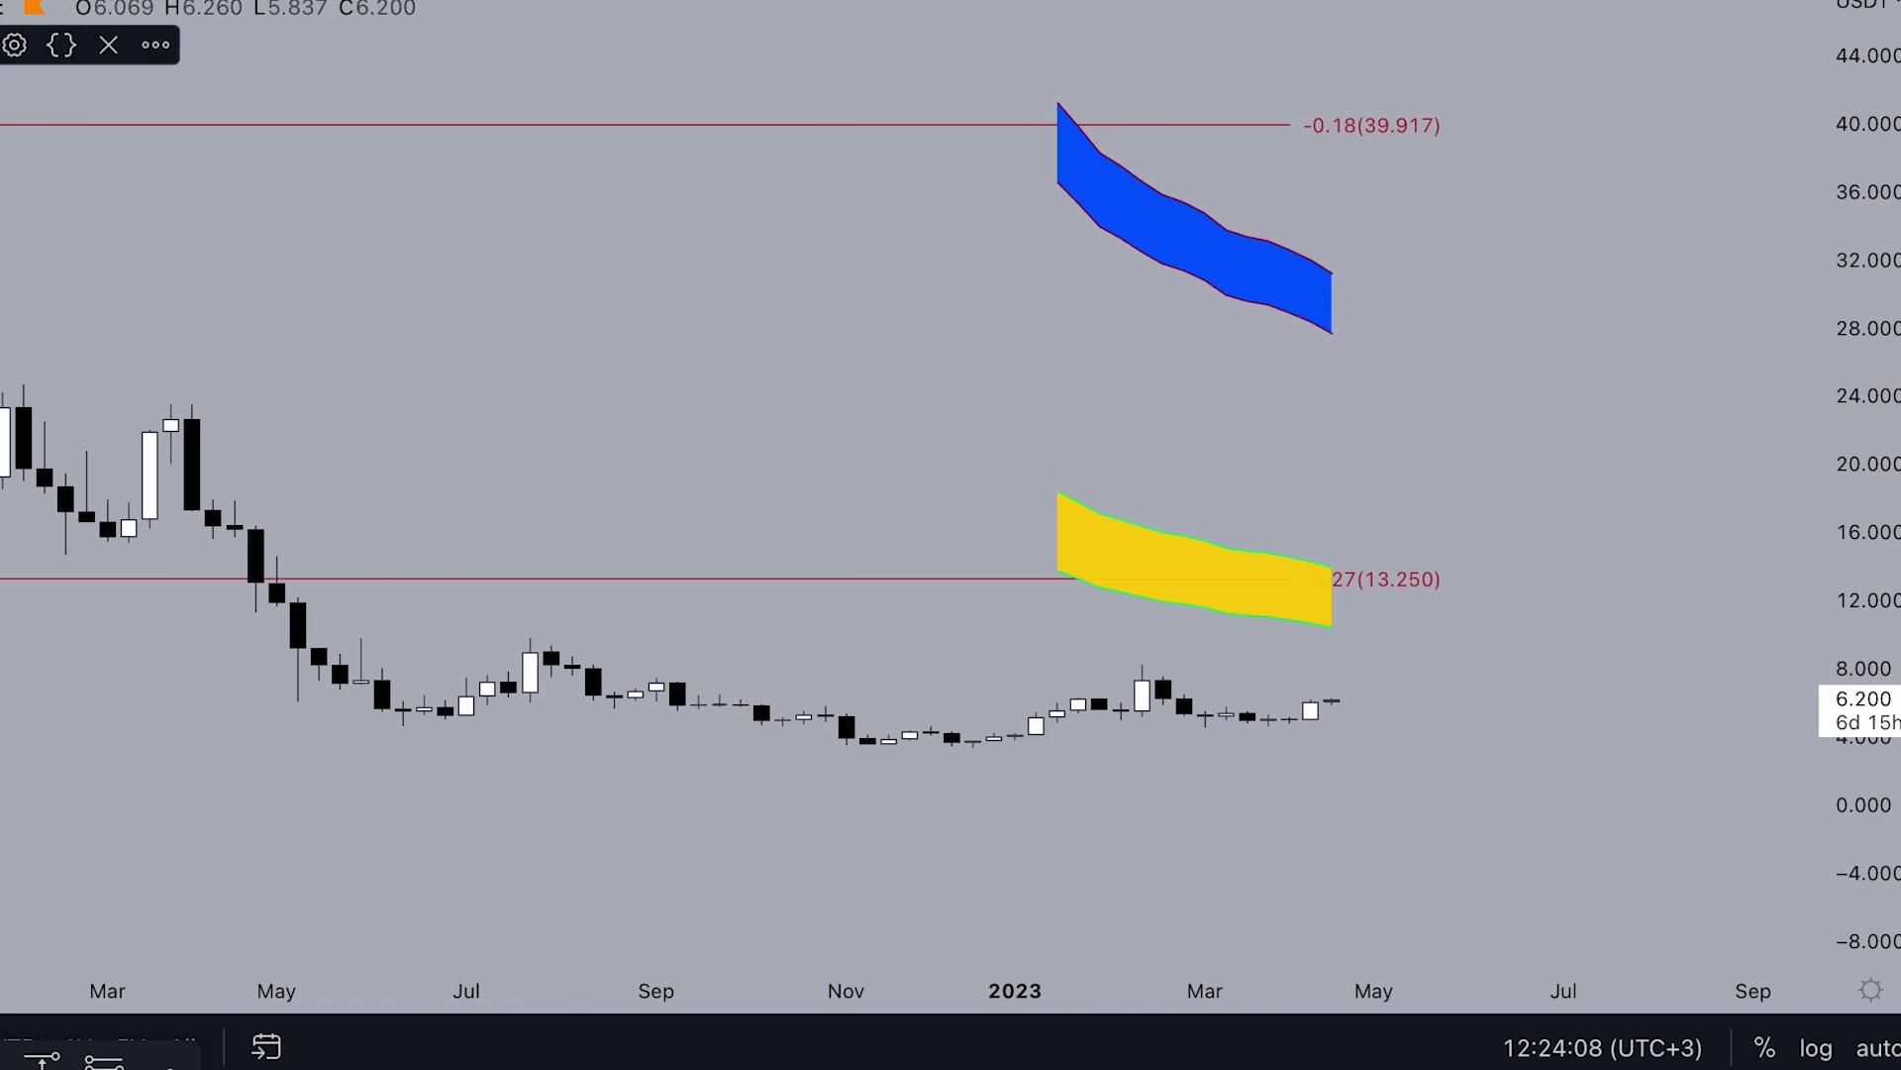
scroll(1230, 637, up, 2)
drag(1371, 336, 1169, 435)
drag(1857, 731, 1794, 621)
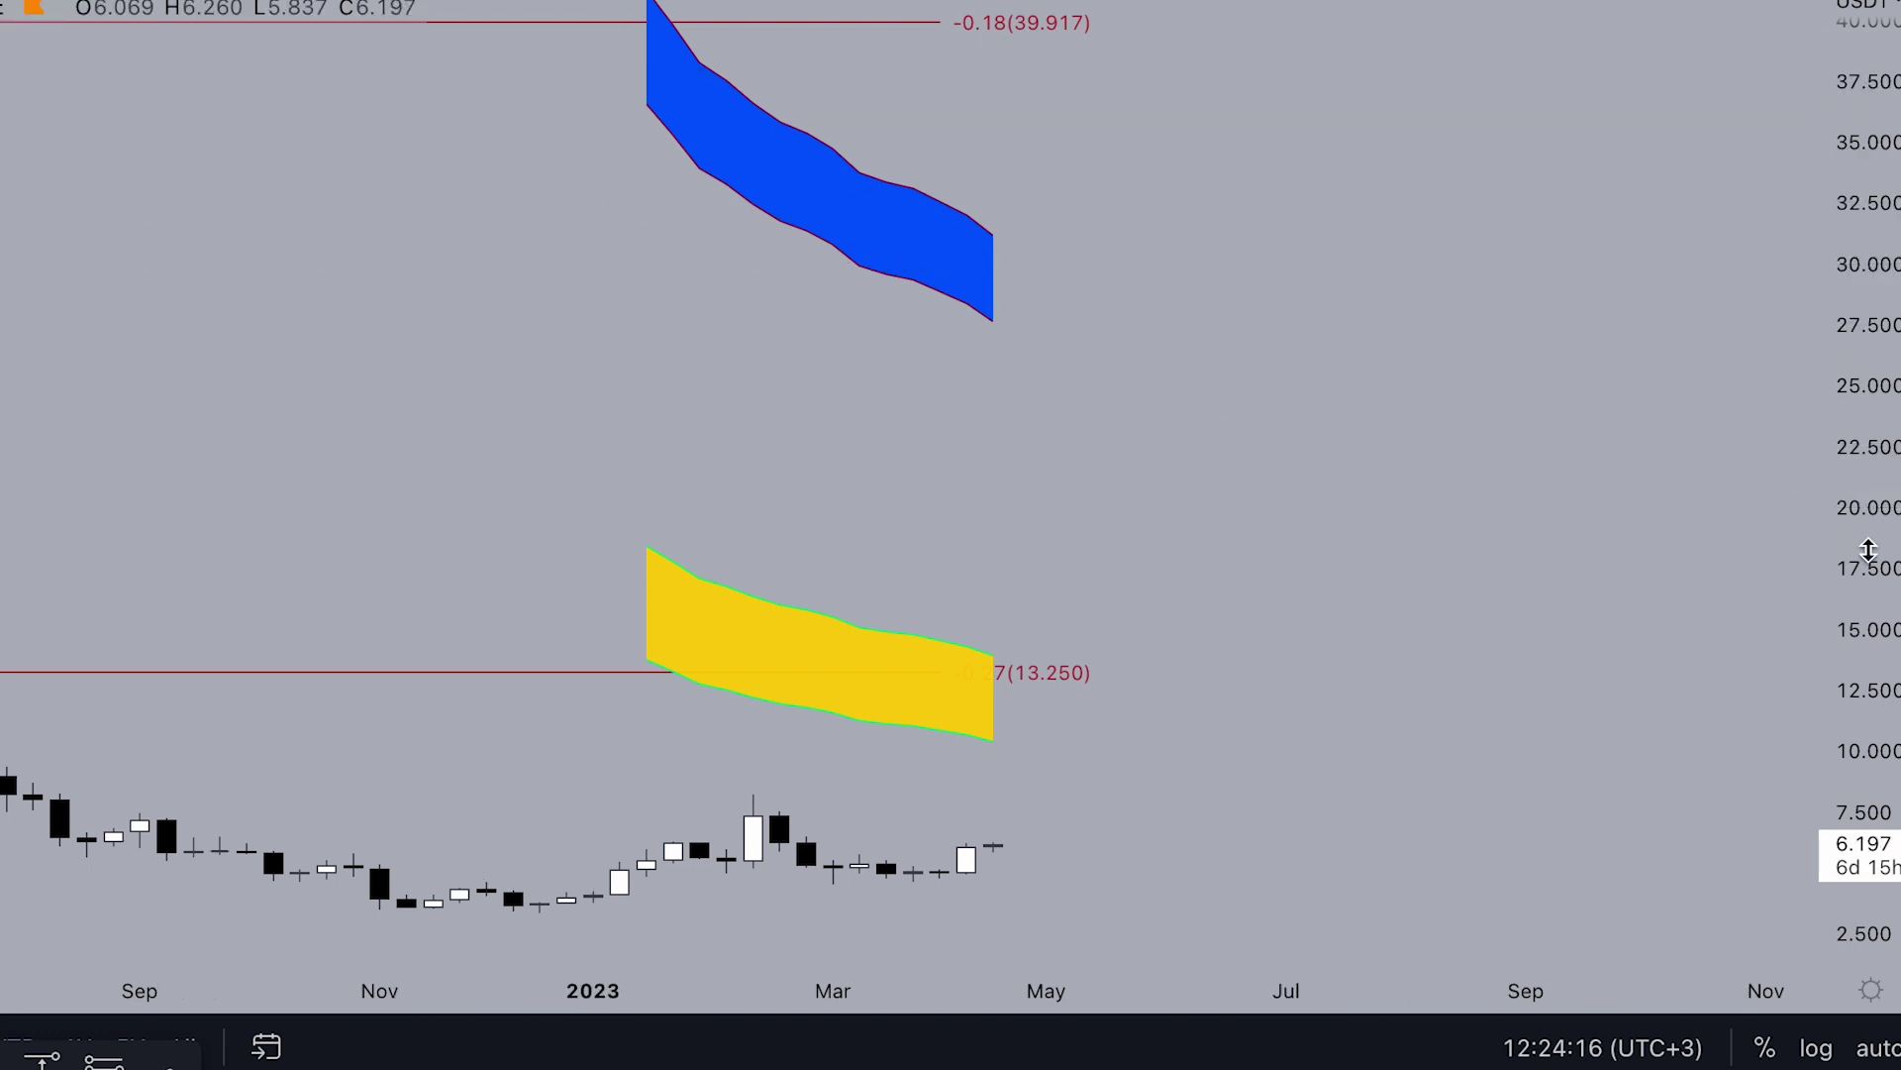
drag(1874, 612, 1862, 573)
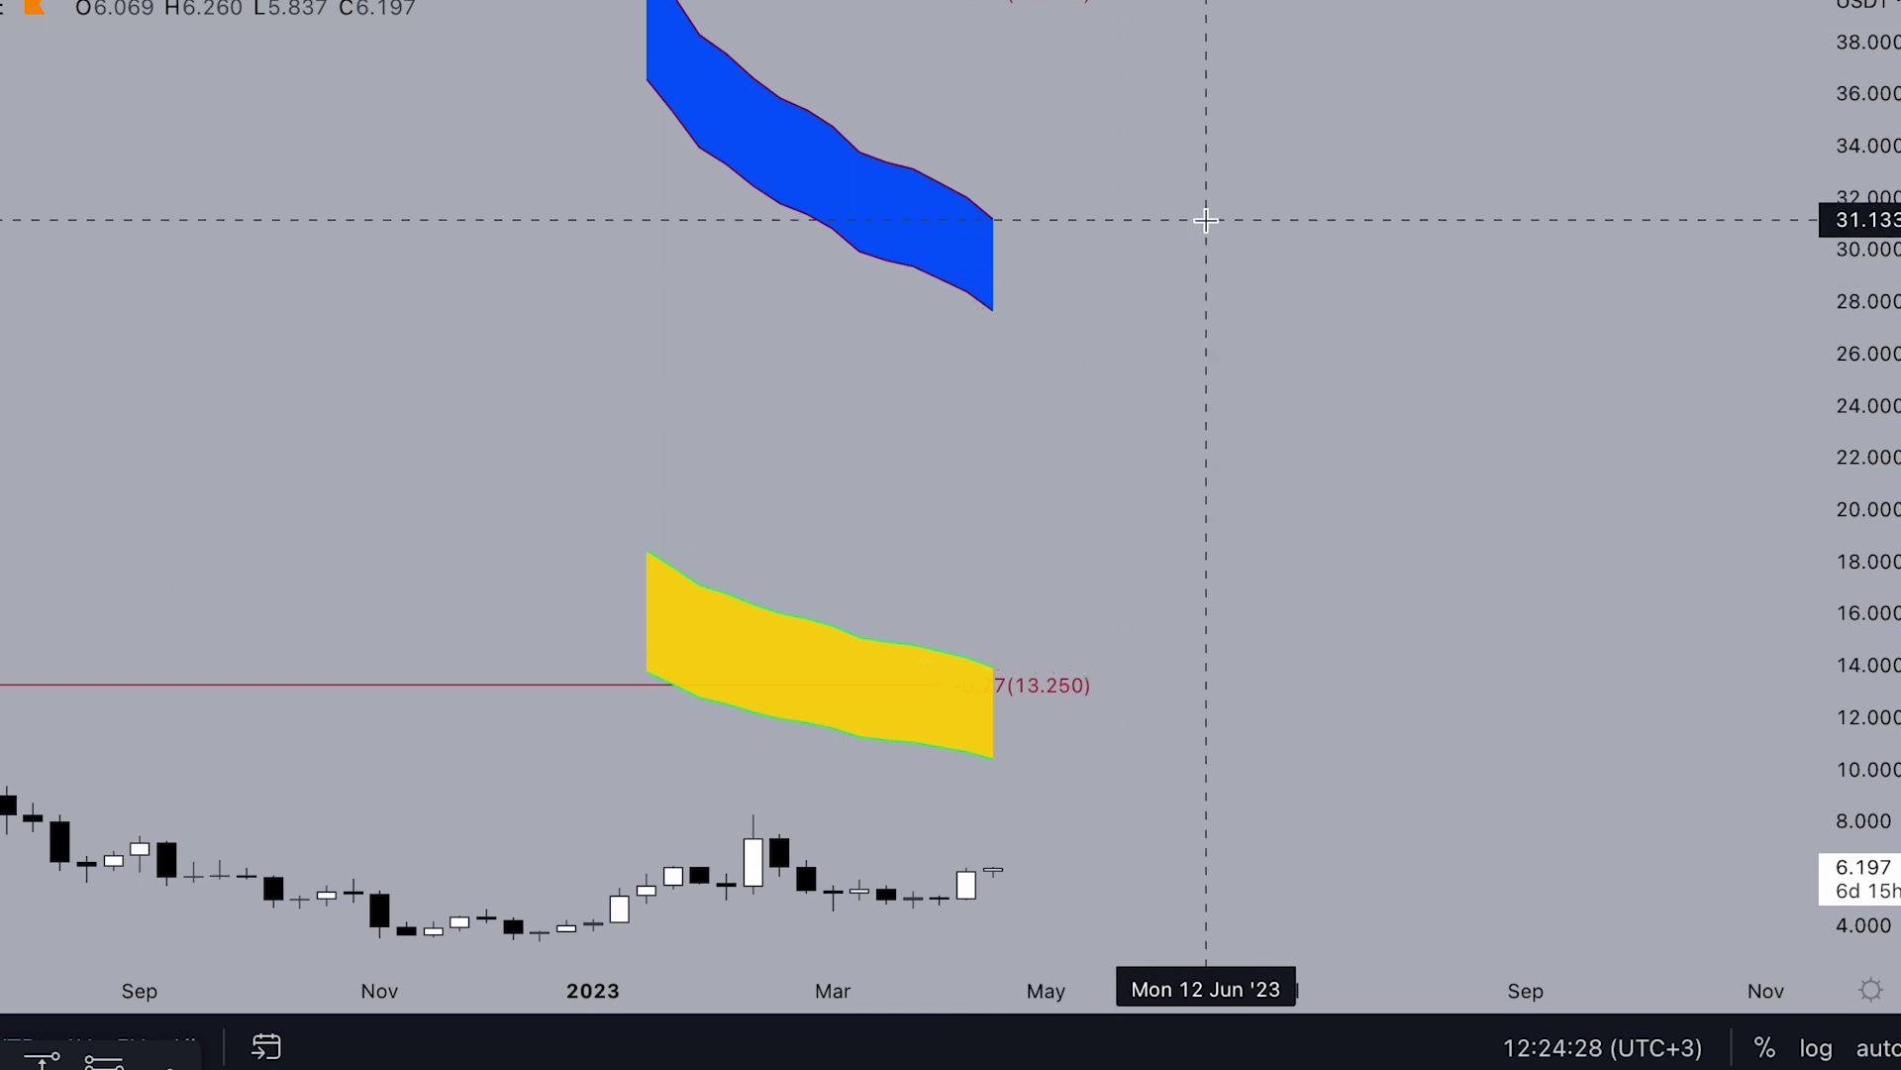
scroll(1206, 219, down, 3)
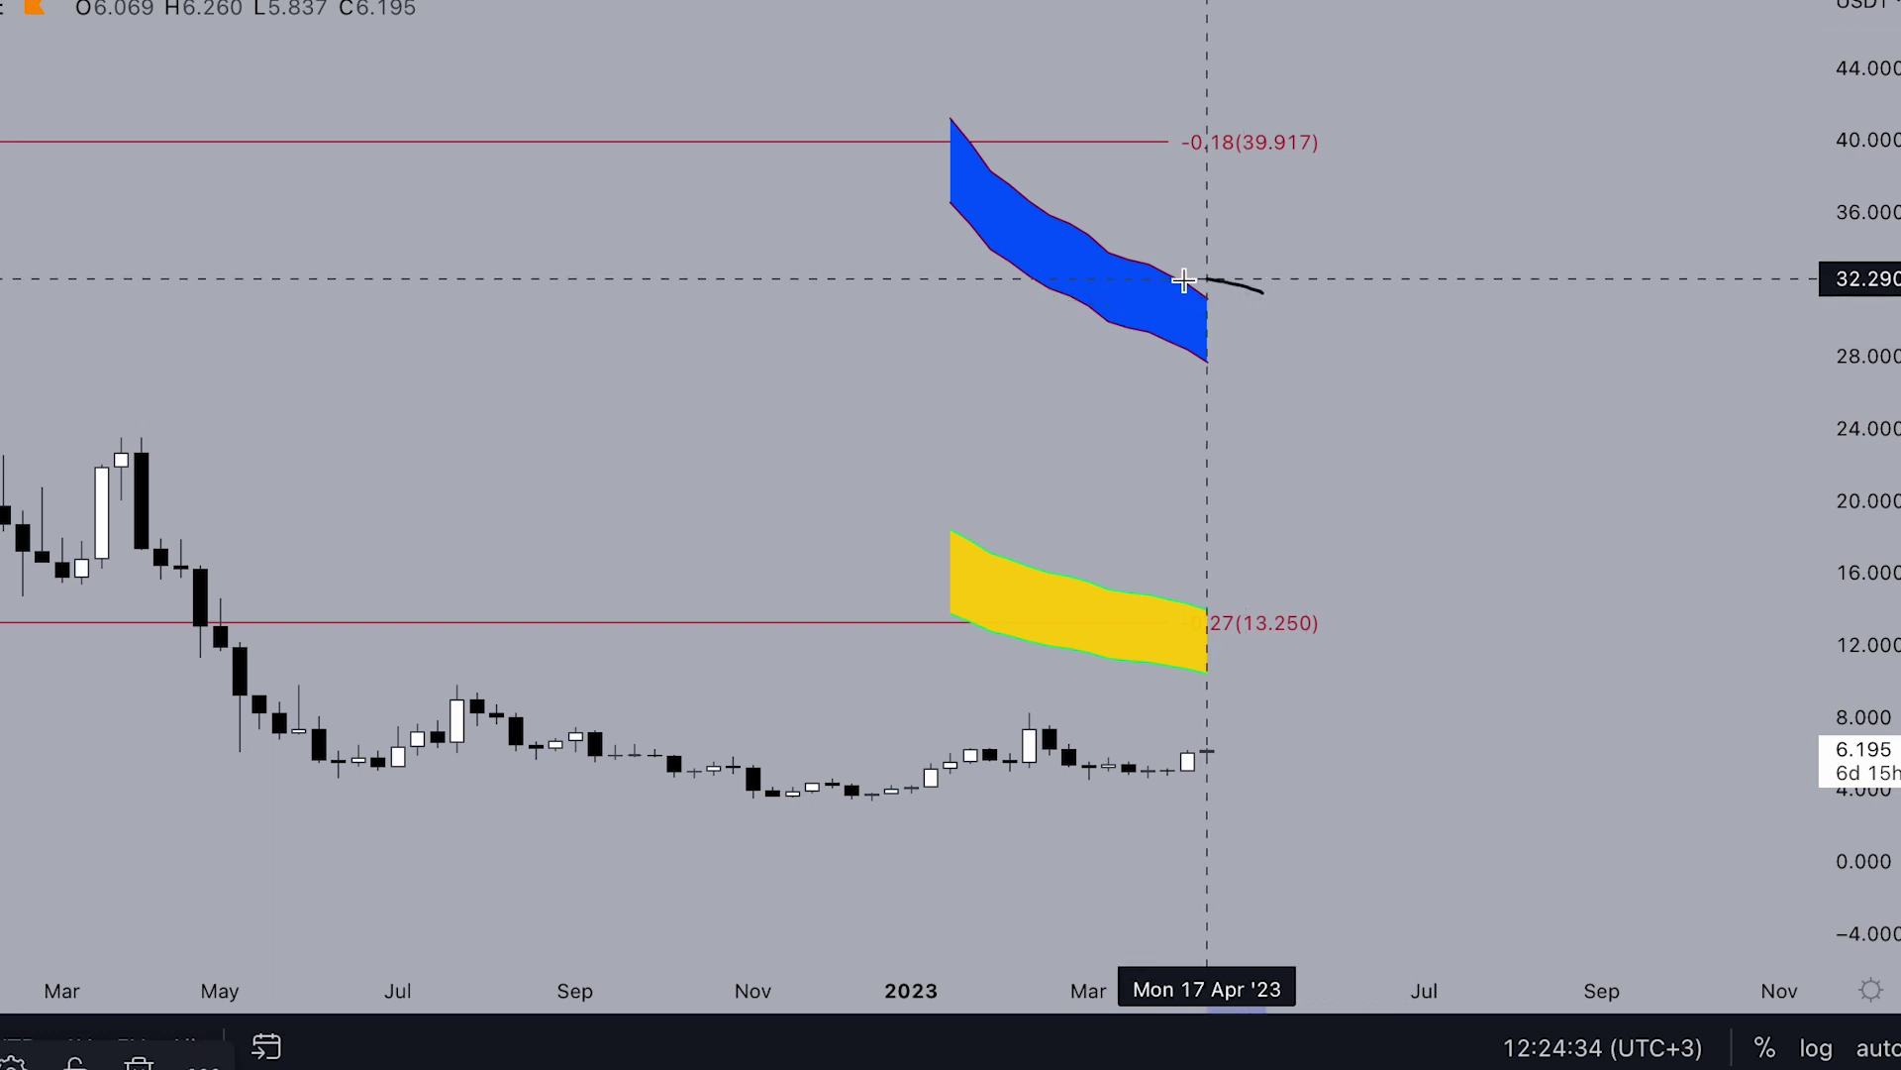
mouse_move(1208, 300)
mouse_down()
mouse_move(1286, 140)
mouse_move(1365, 222)
mouse_move(1523, 621)
mouse_up()
drag(1191, 605, 1661, 627)
key(ctrl+z)
key(ctrl+z)
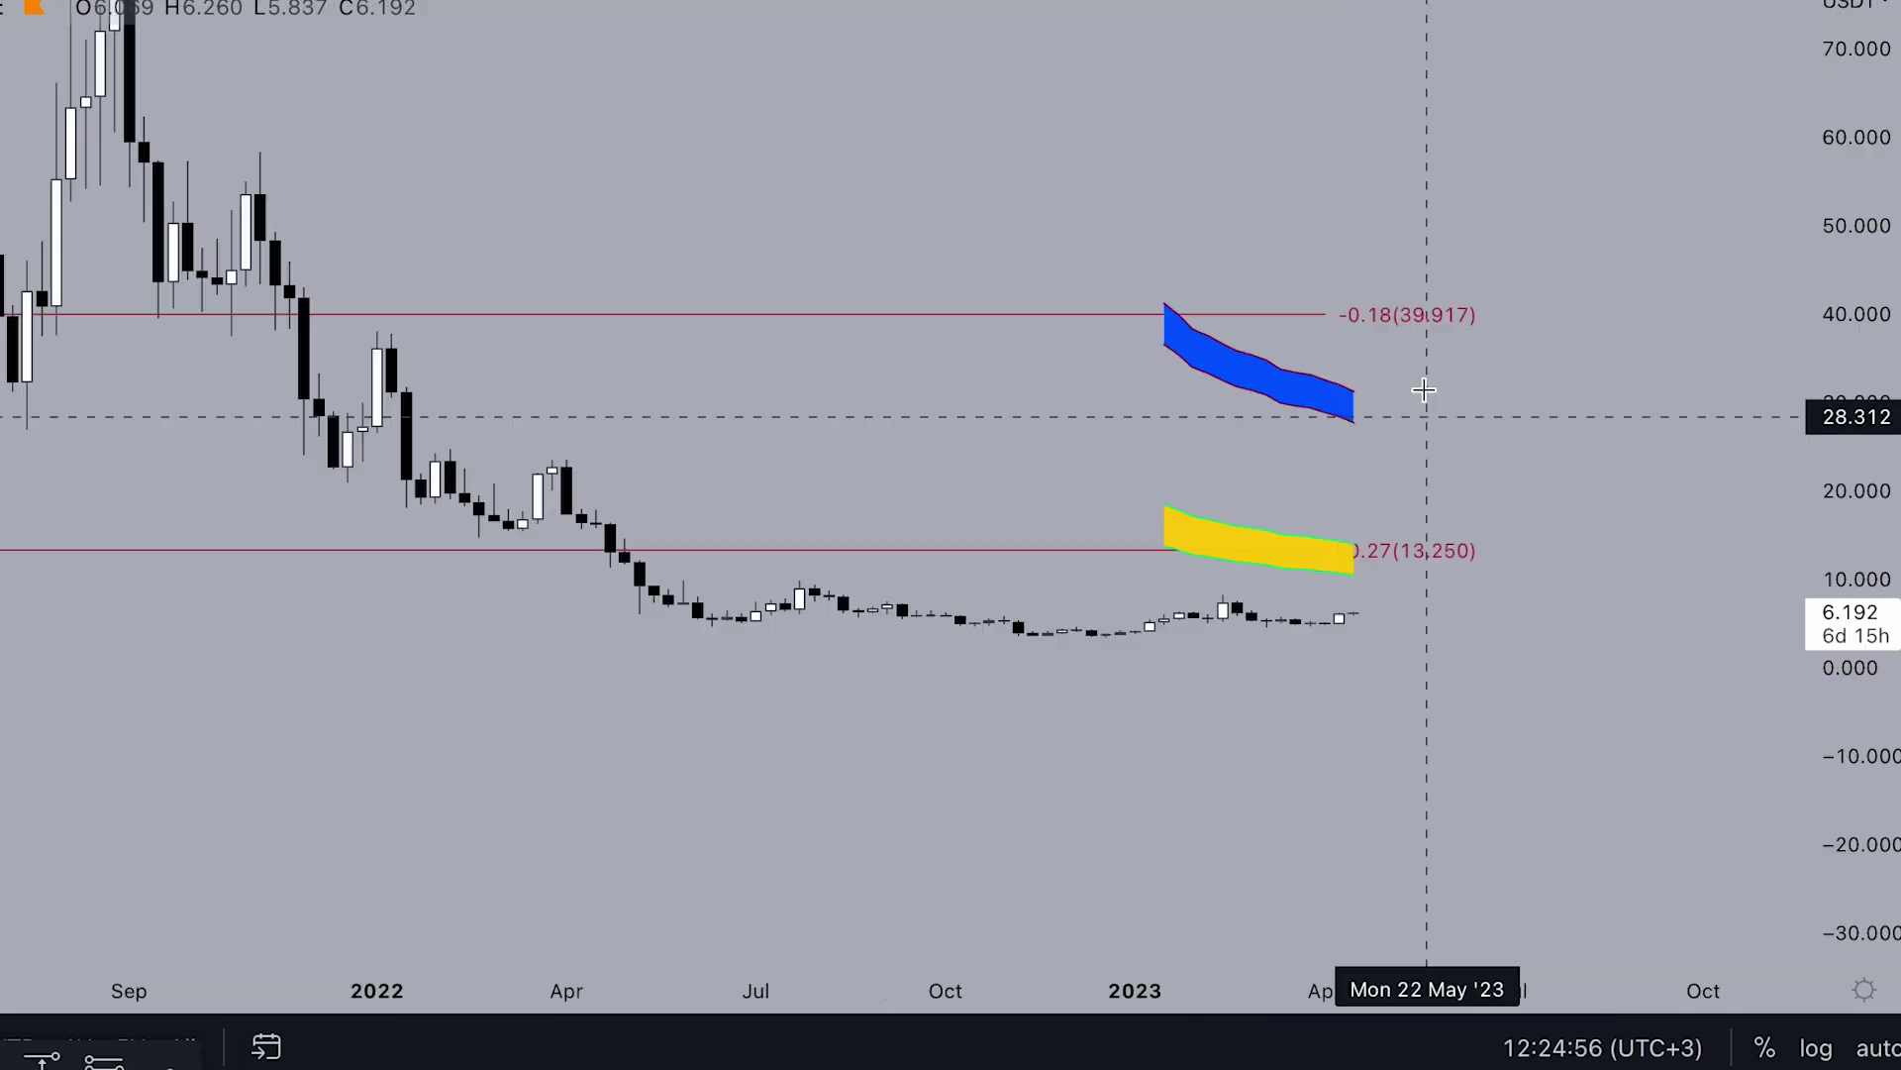
mouse_move(1418, 383)
mouse_down()
mouse_move(1307, 584)
mouse_move(1441, 529)
mouse_up()
key(ctrl+z)
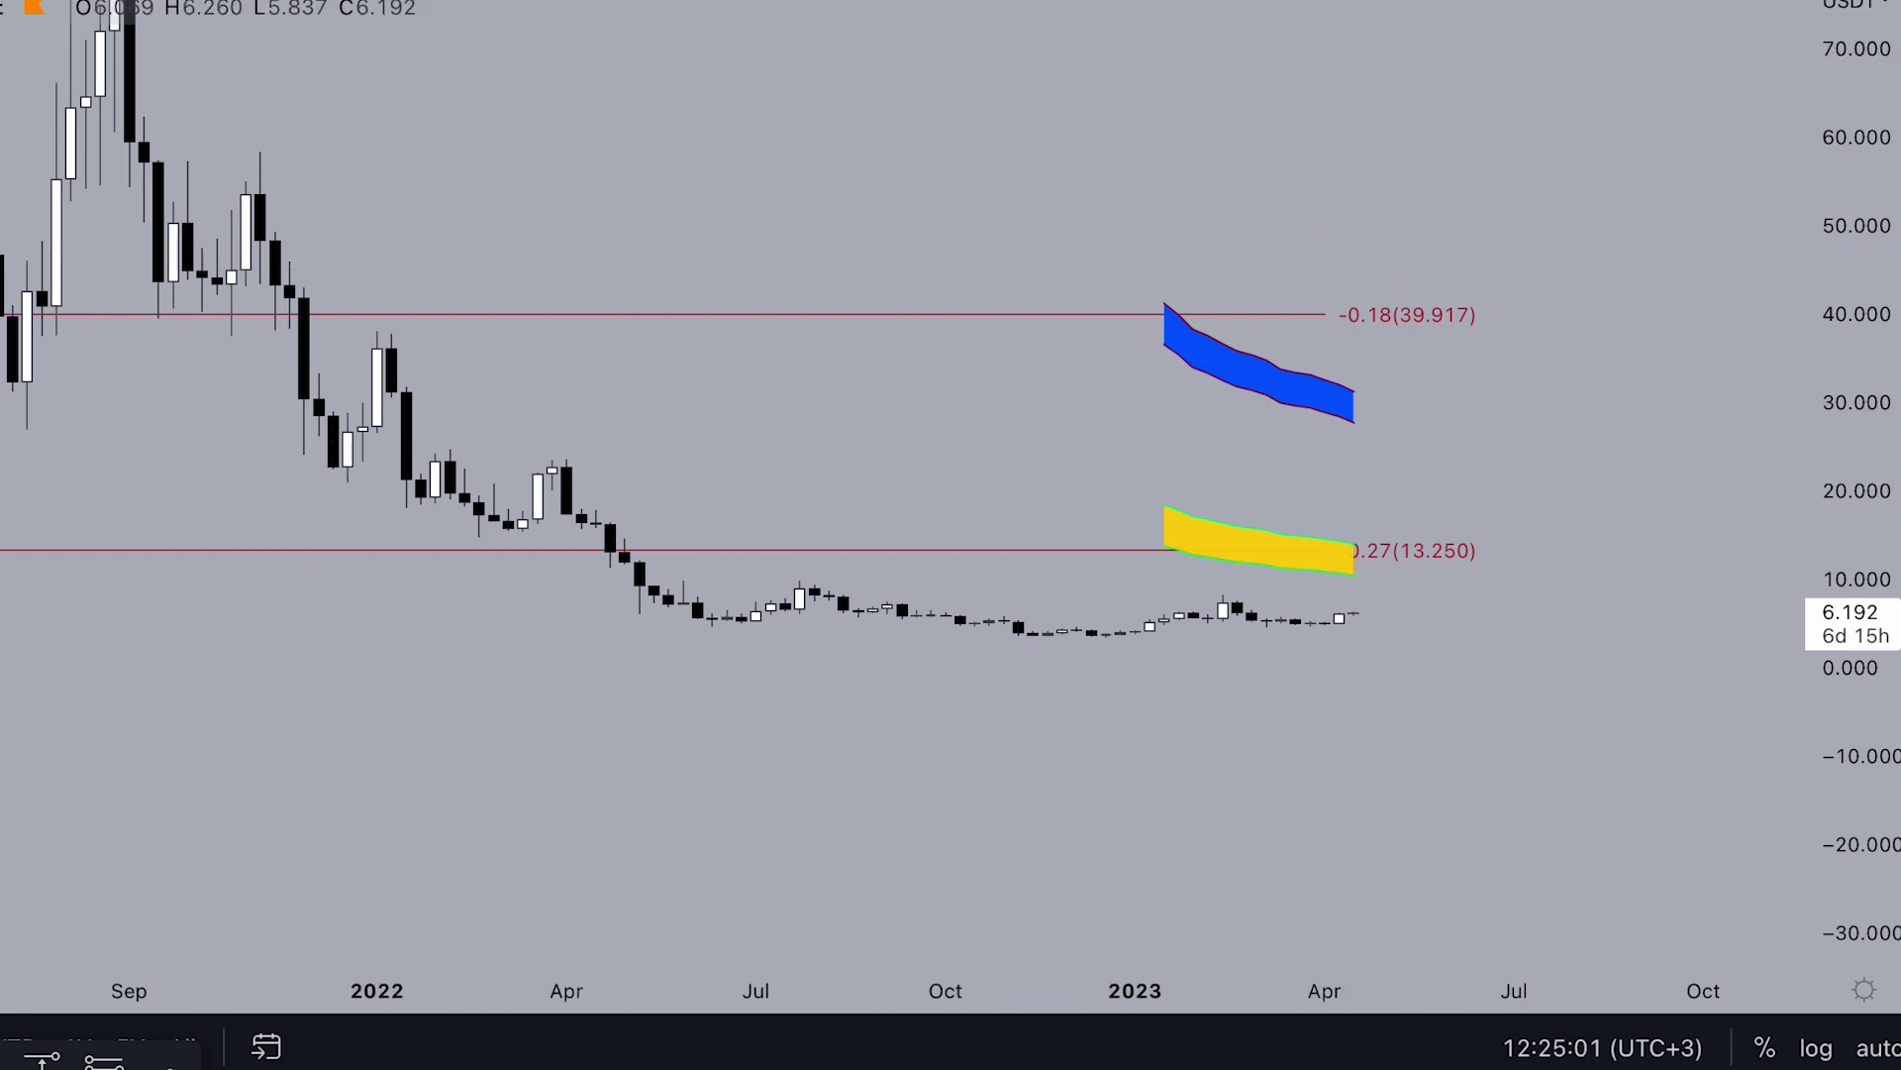
Switch the chart to daily candles and examine how price moves between the blue and yellow bands around the February 2023 peak
click(301, 2)
scroll(686, 295, down, 6)
drag(1834, 788, 1832, 713)
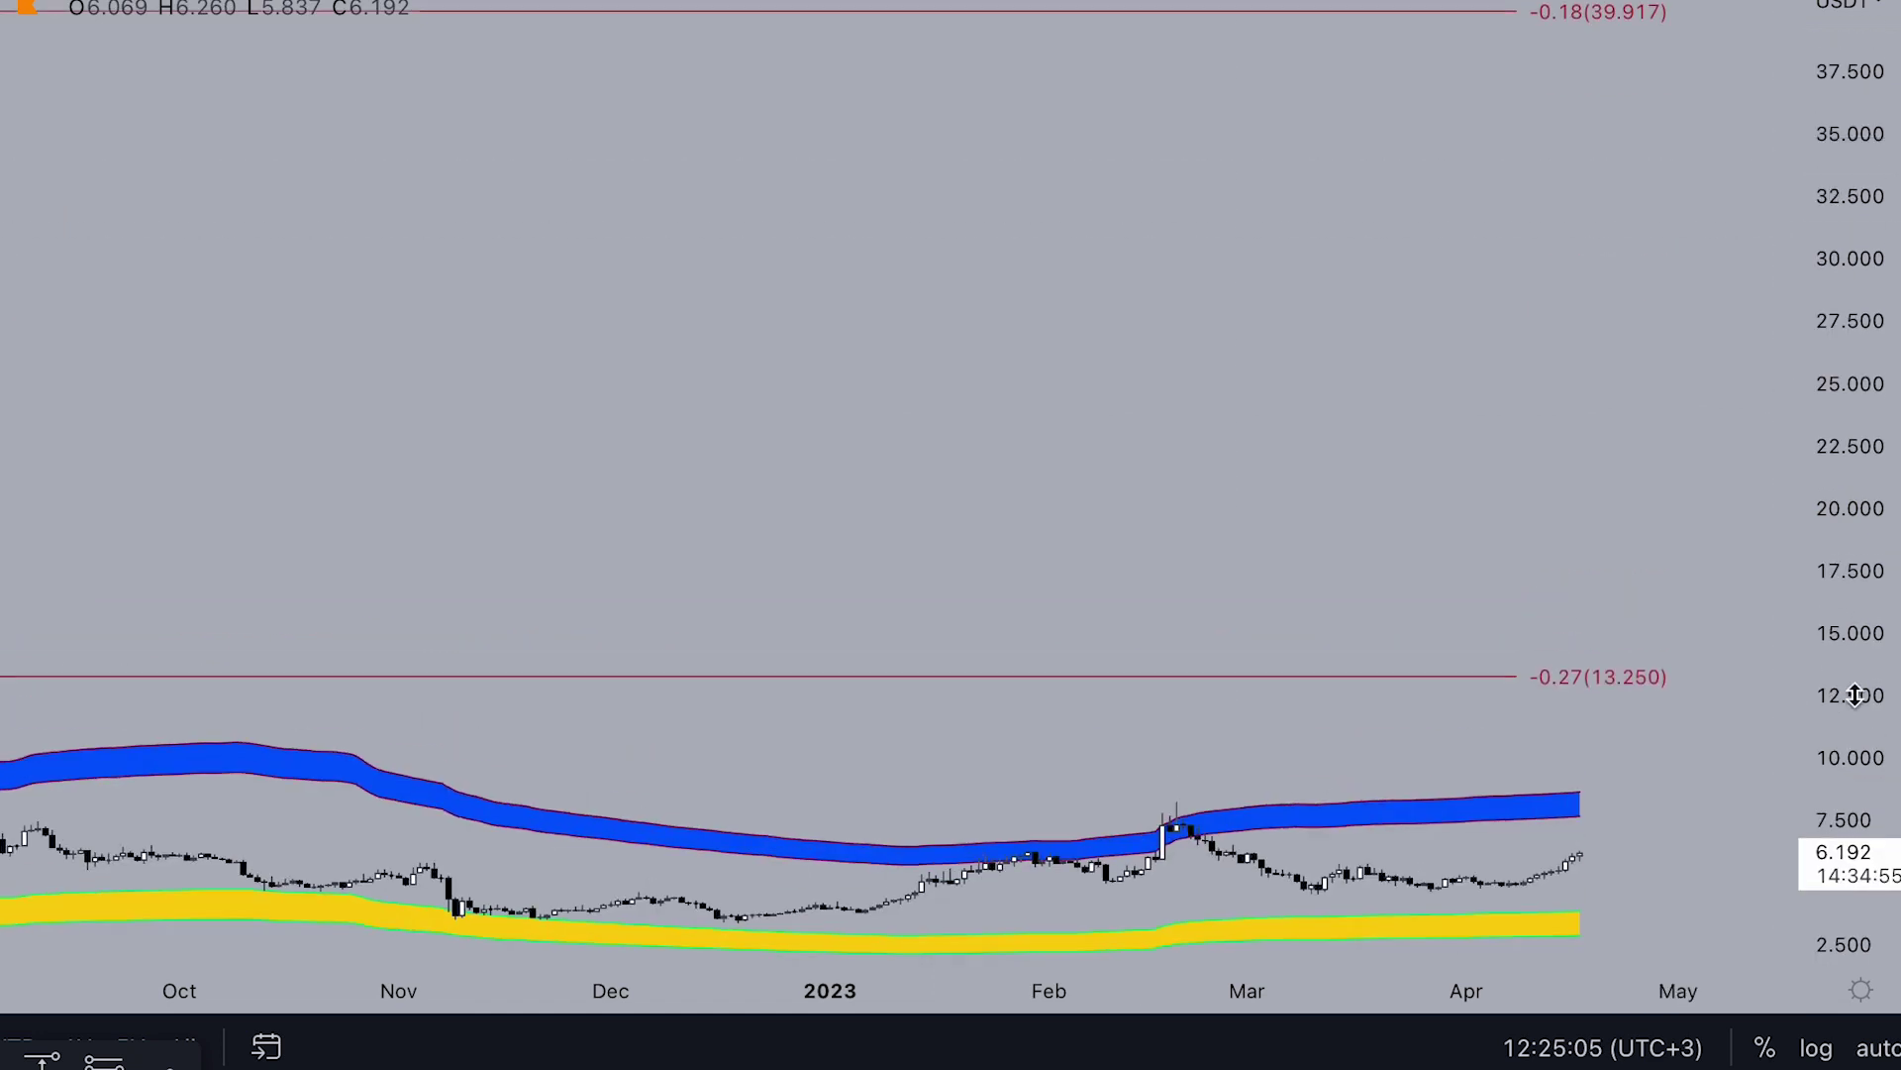
drag(968, 369, 657, 20)
drag(1864, 633, 1864, 5)
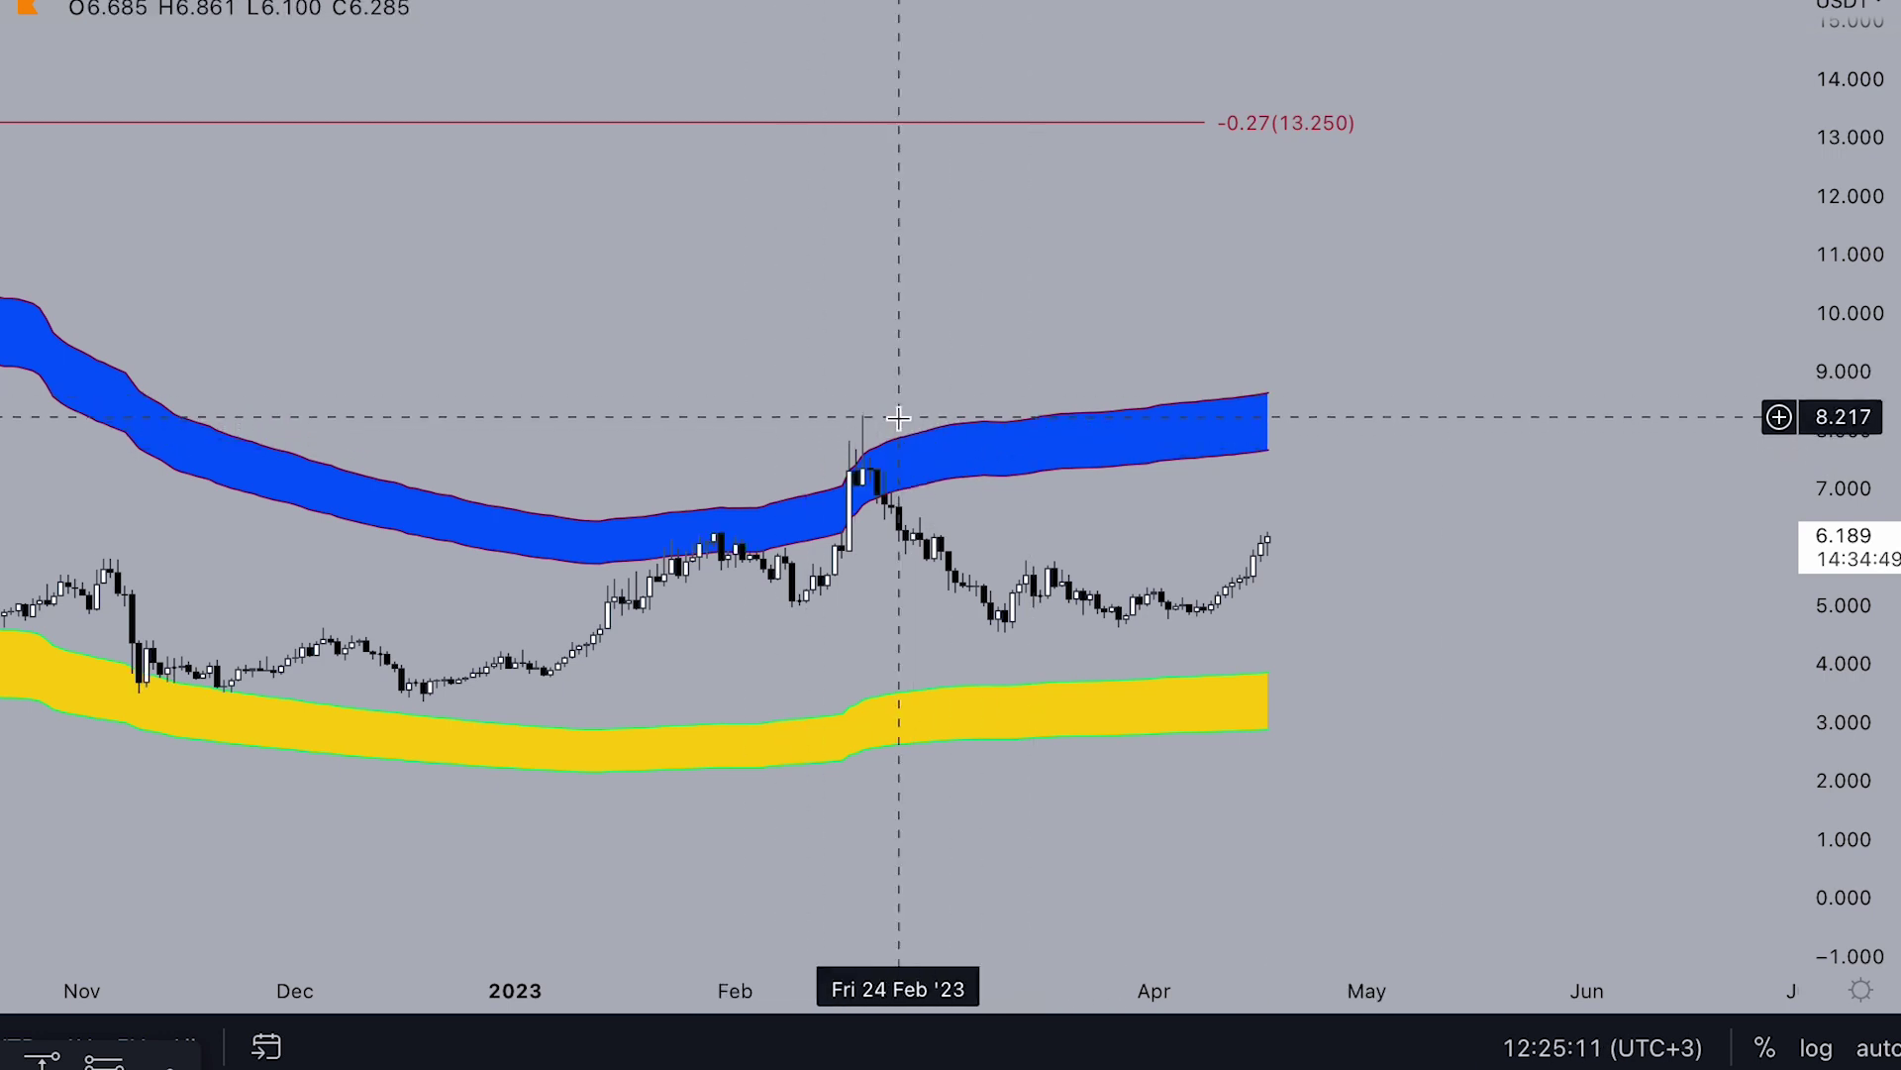
scroll(899, 418, down, 2)
drag(1595, 242, 1612, 478)
scroll(1201, 175, down, 4)
scroll(1169, 436, up, 5)
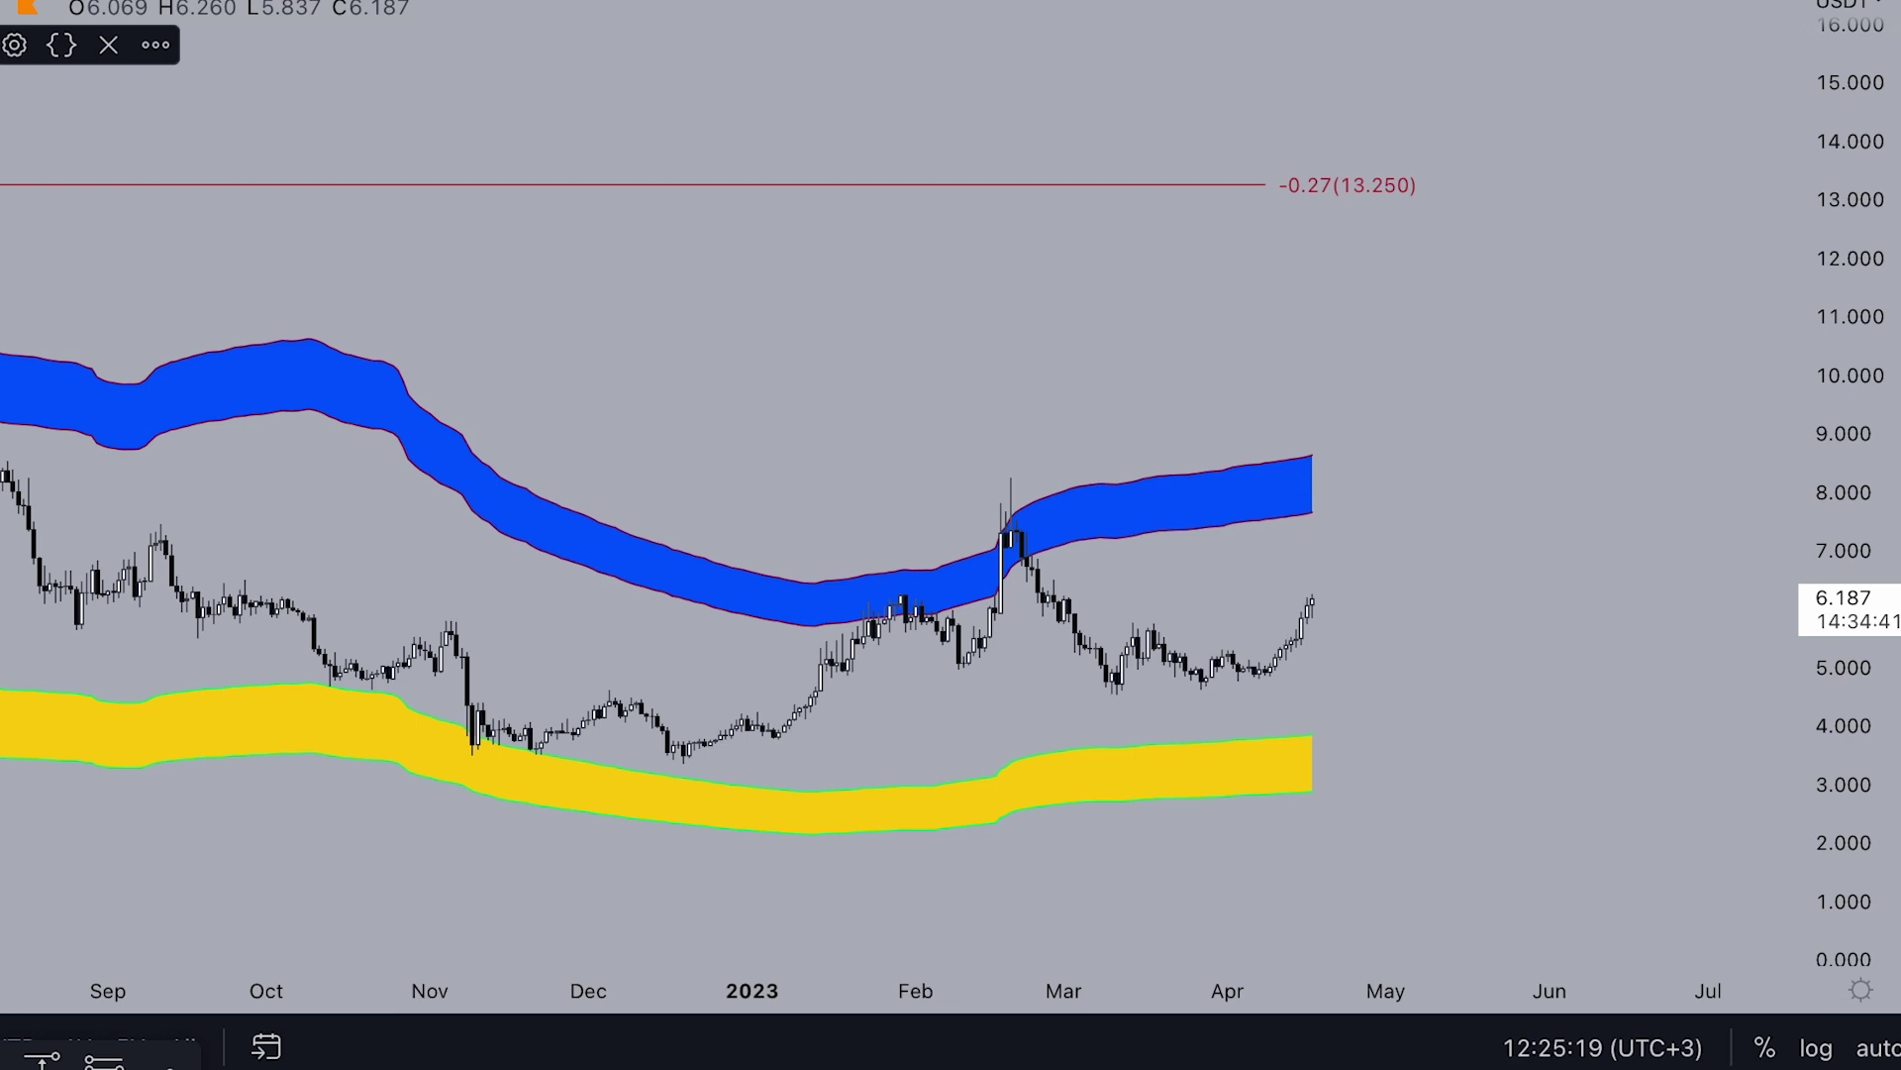
Replace the band indicator with a Crypto4light oscillator from the invite-only scripts
click(108, 45)
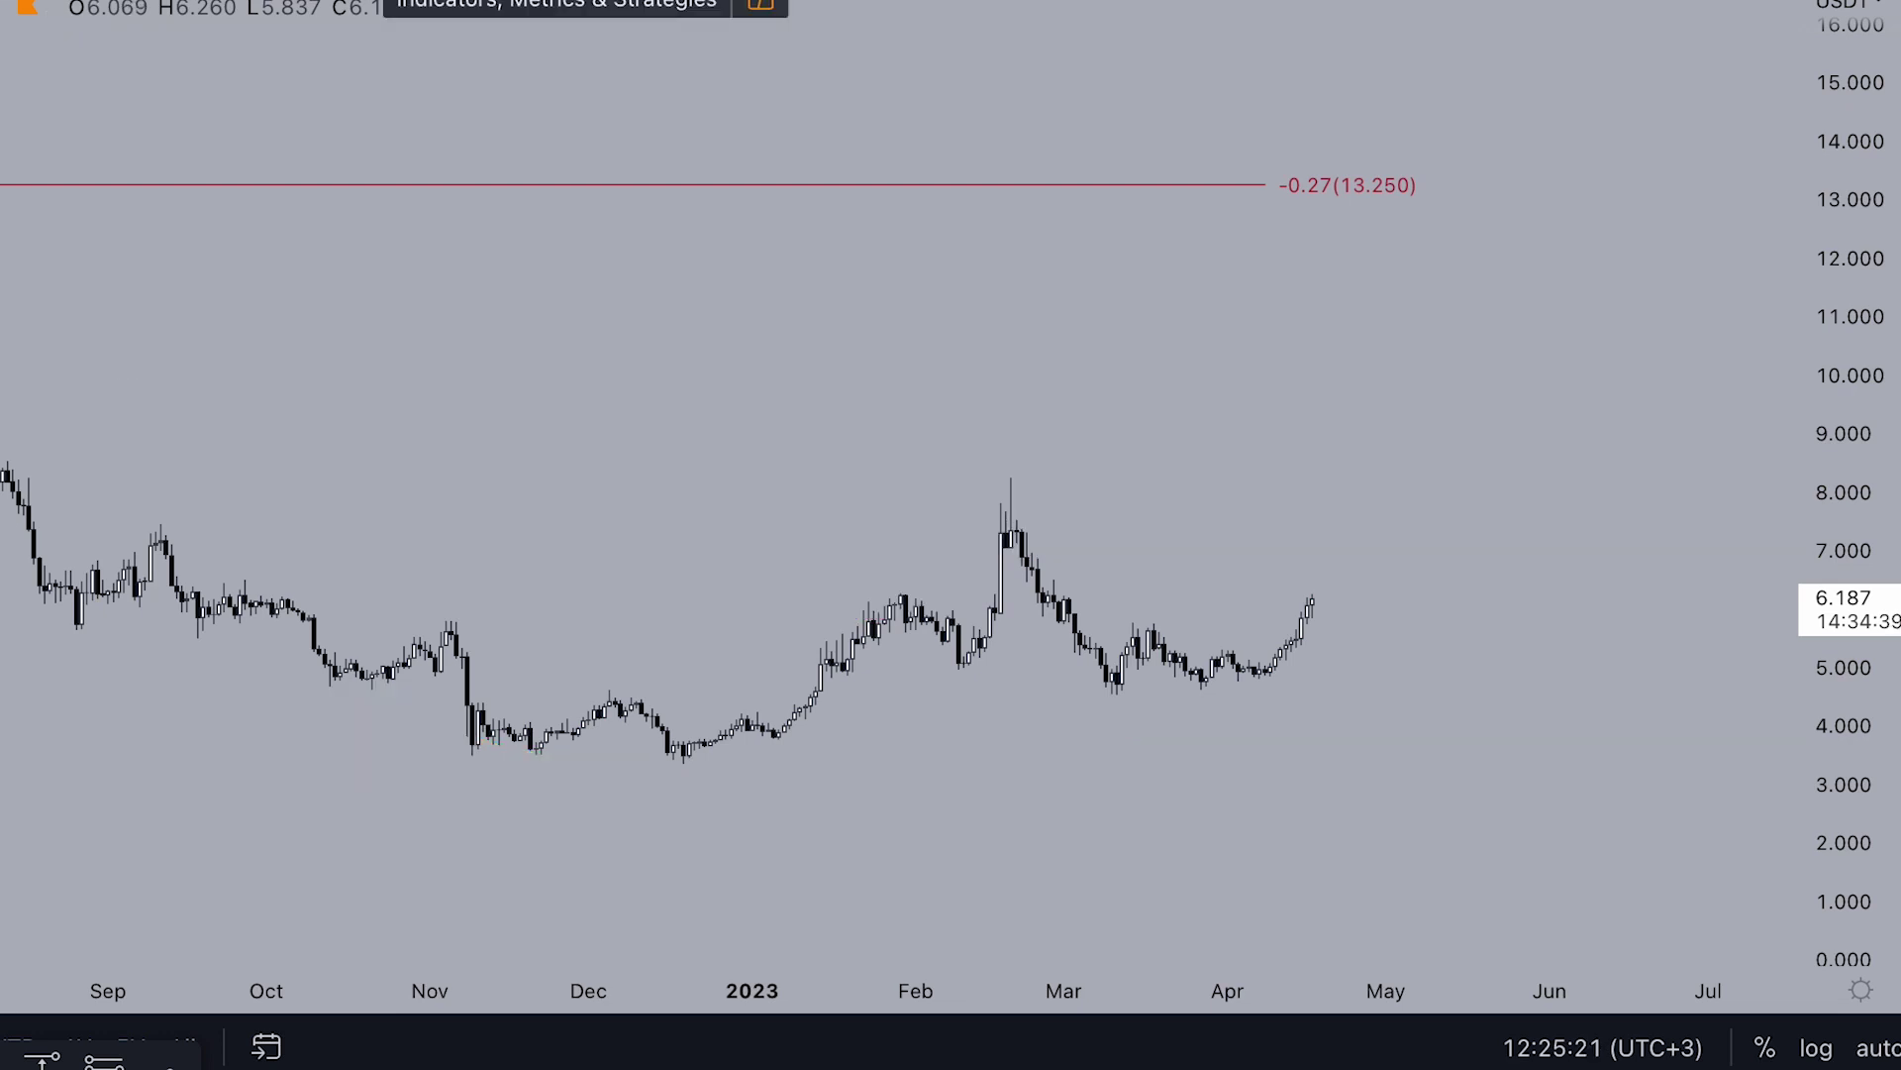
click(587, 2)
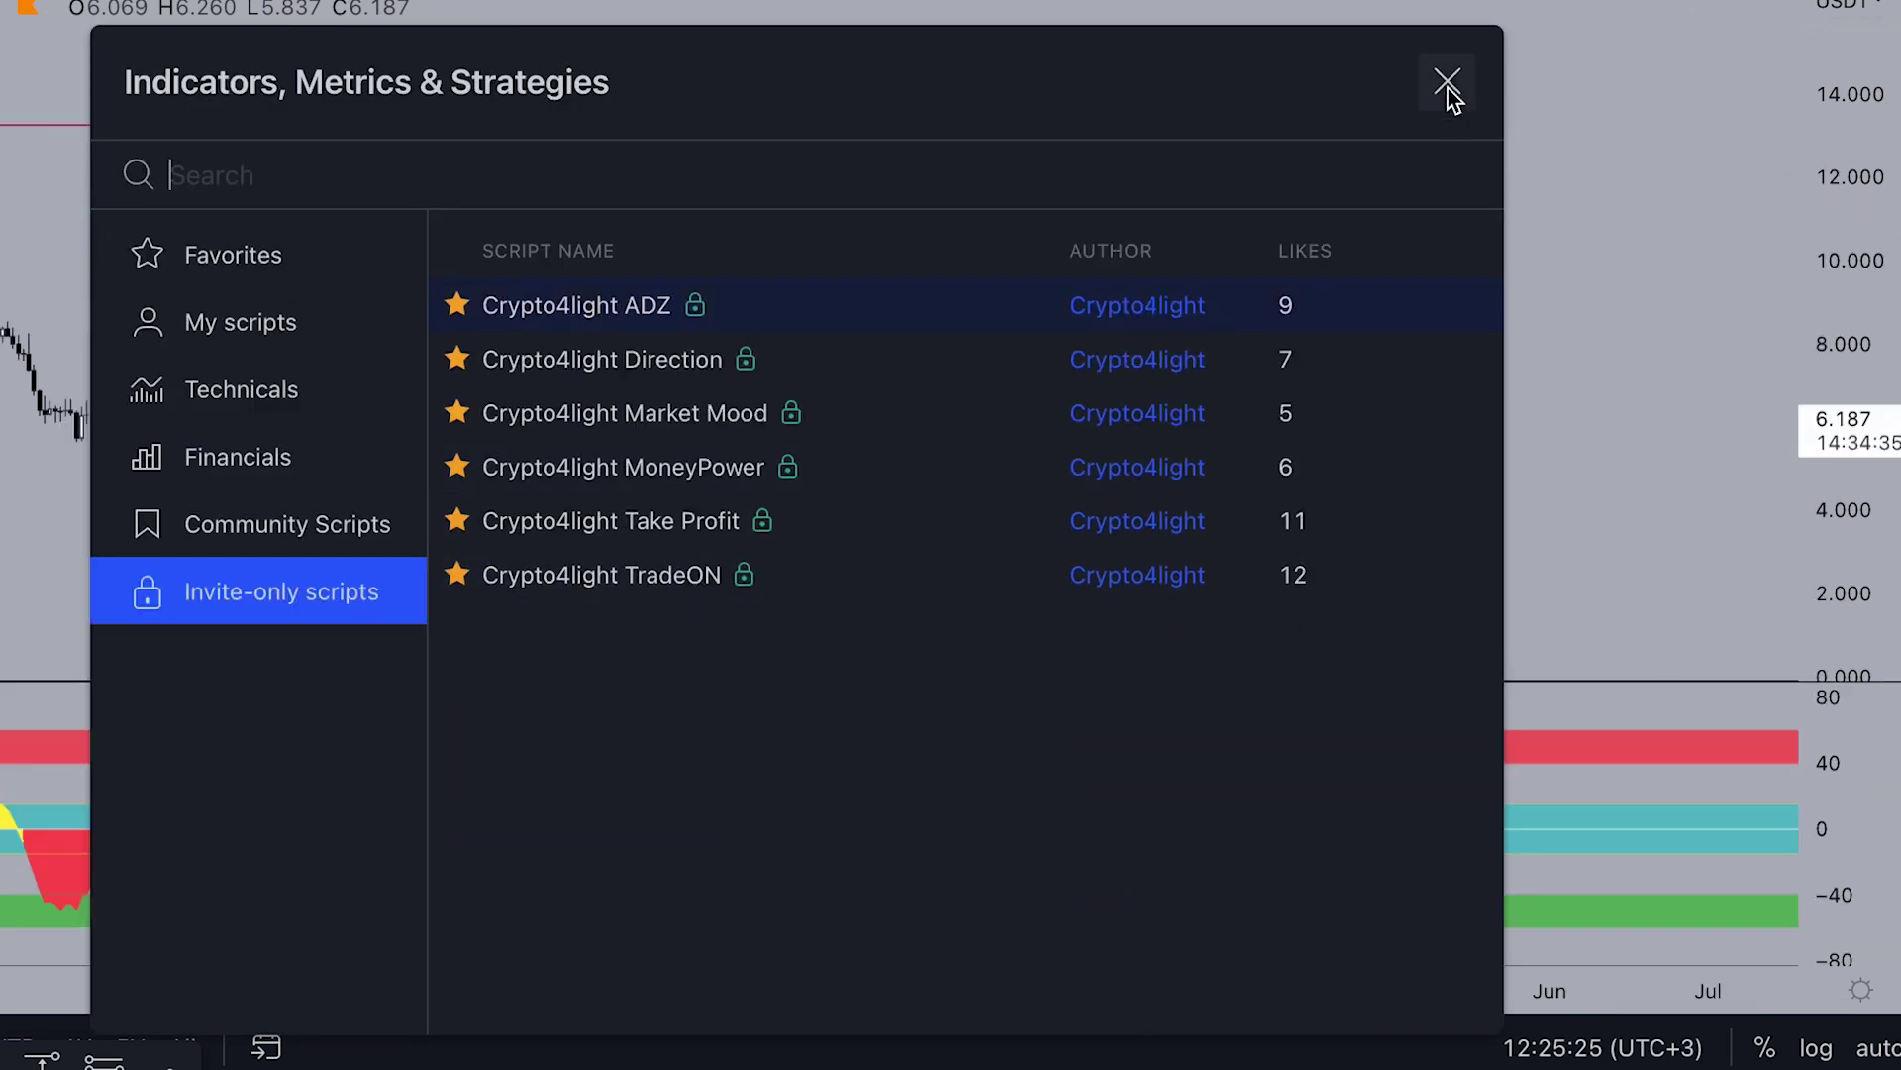
click(1447, 83)
Switch the chart to 12-hour candles and examine the price and oscillator swings since September 2022
click(348, 2)
scroll(1359, 390, down, 4)
drag(1838, 505, 1838, 30)
drag(1649, 312, 1435, 110)
scroll(1435, 110, down, 3)
drag(1615, 376, 1485, 197)
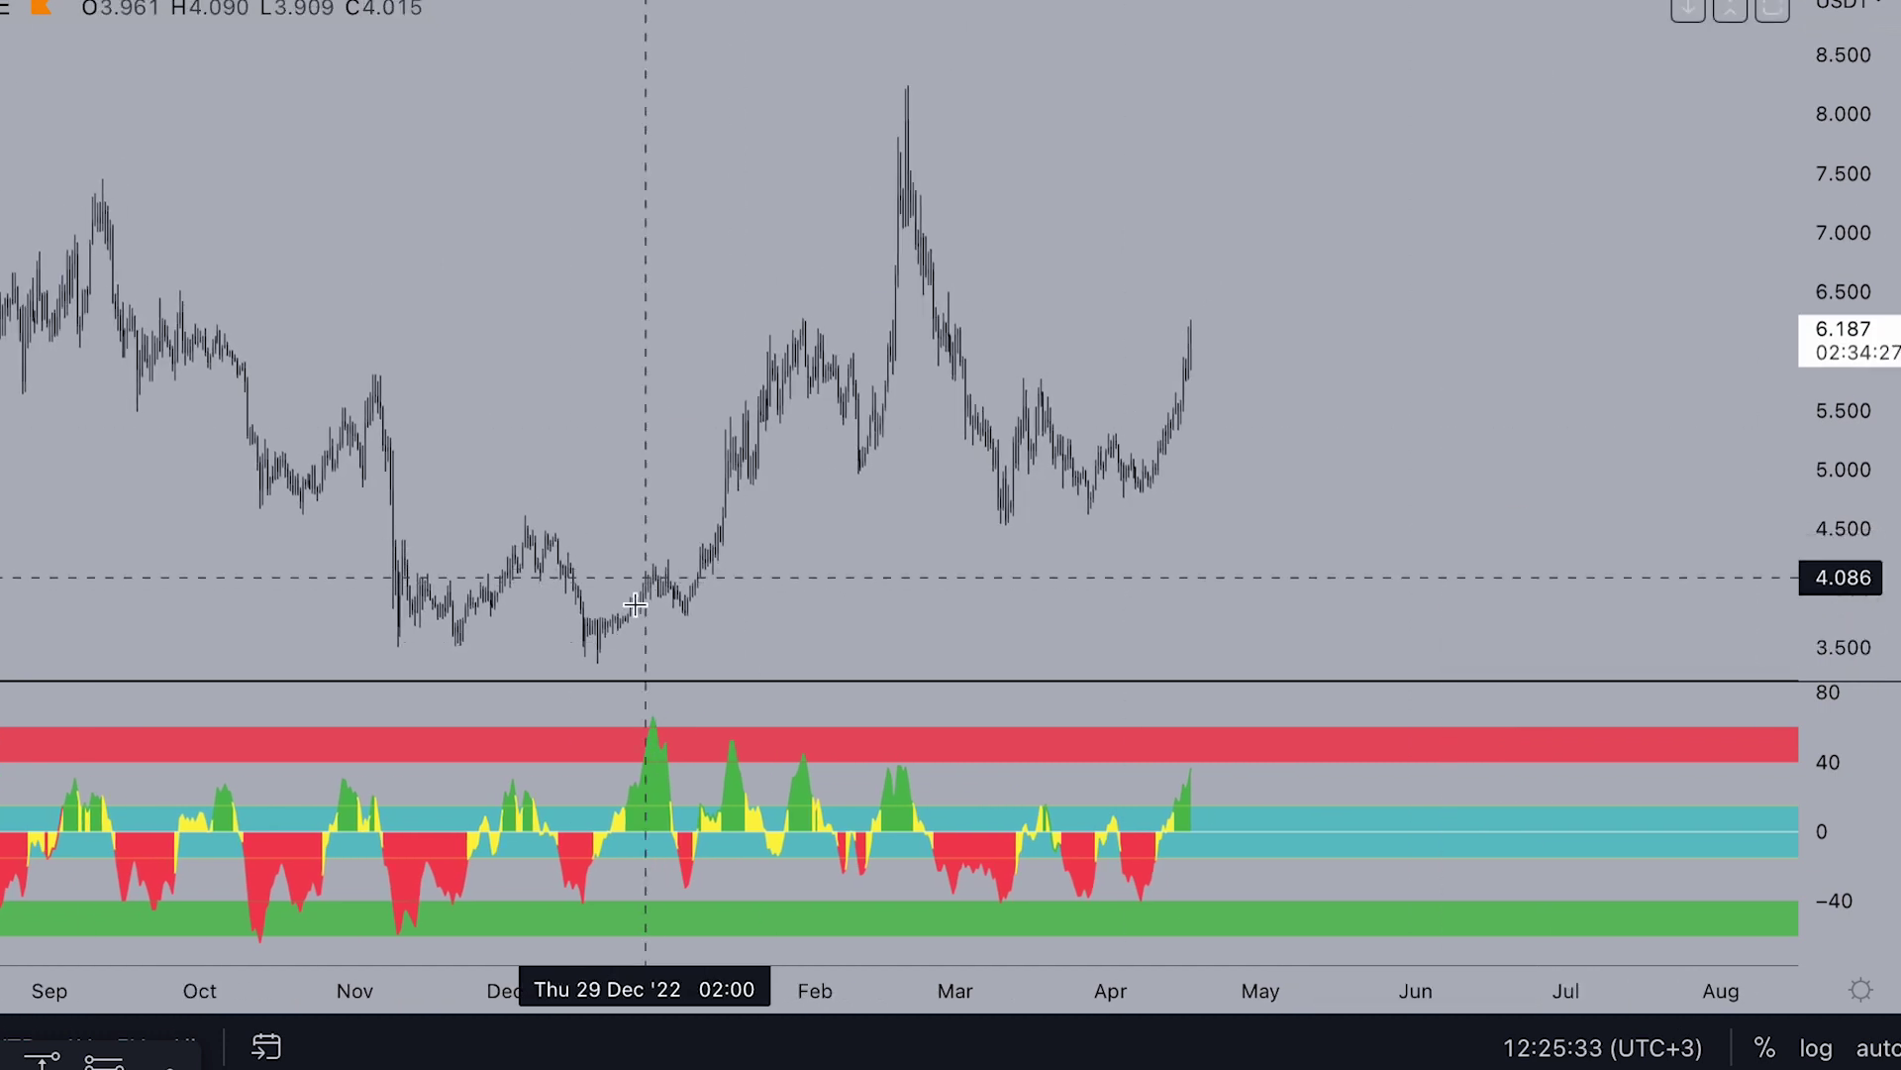
Circle the oscillator's early-2023 peak, and mark the divergence with a falling line across its peaks and a rising line along price to February
mouse_move(673, 710)
mouse_down()
mouse_move(660, 702)
mouse_move(660, 735)
mouse_up()
scroll(715, 738, up, 2)
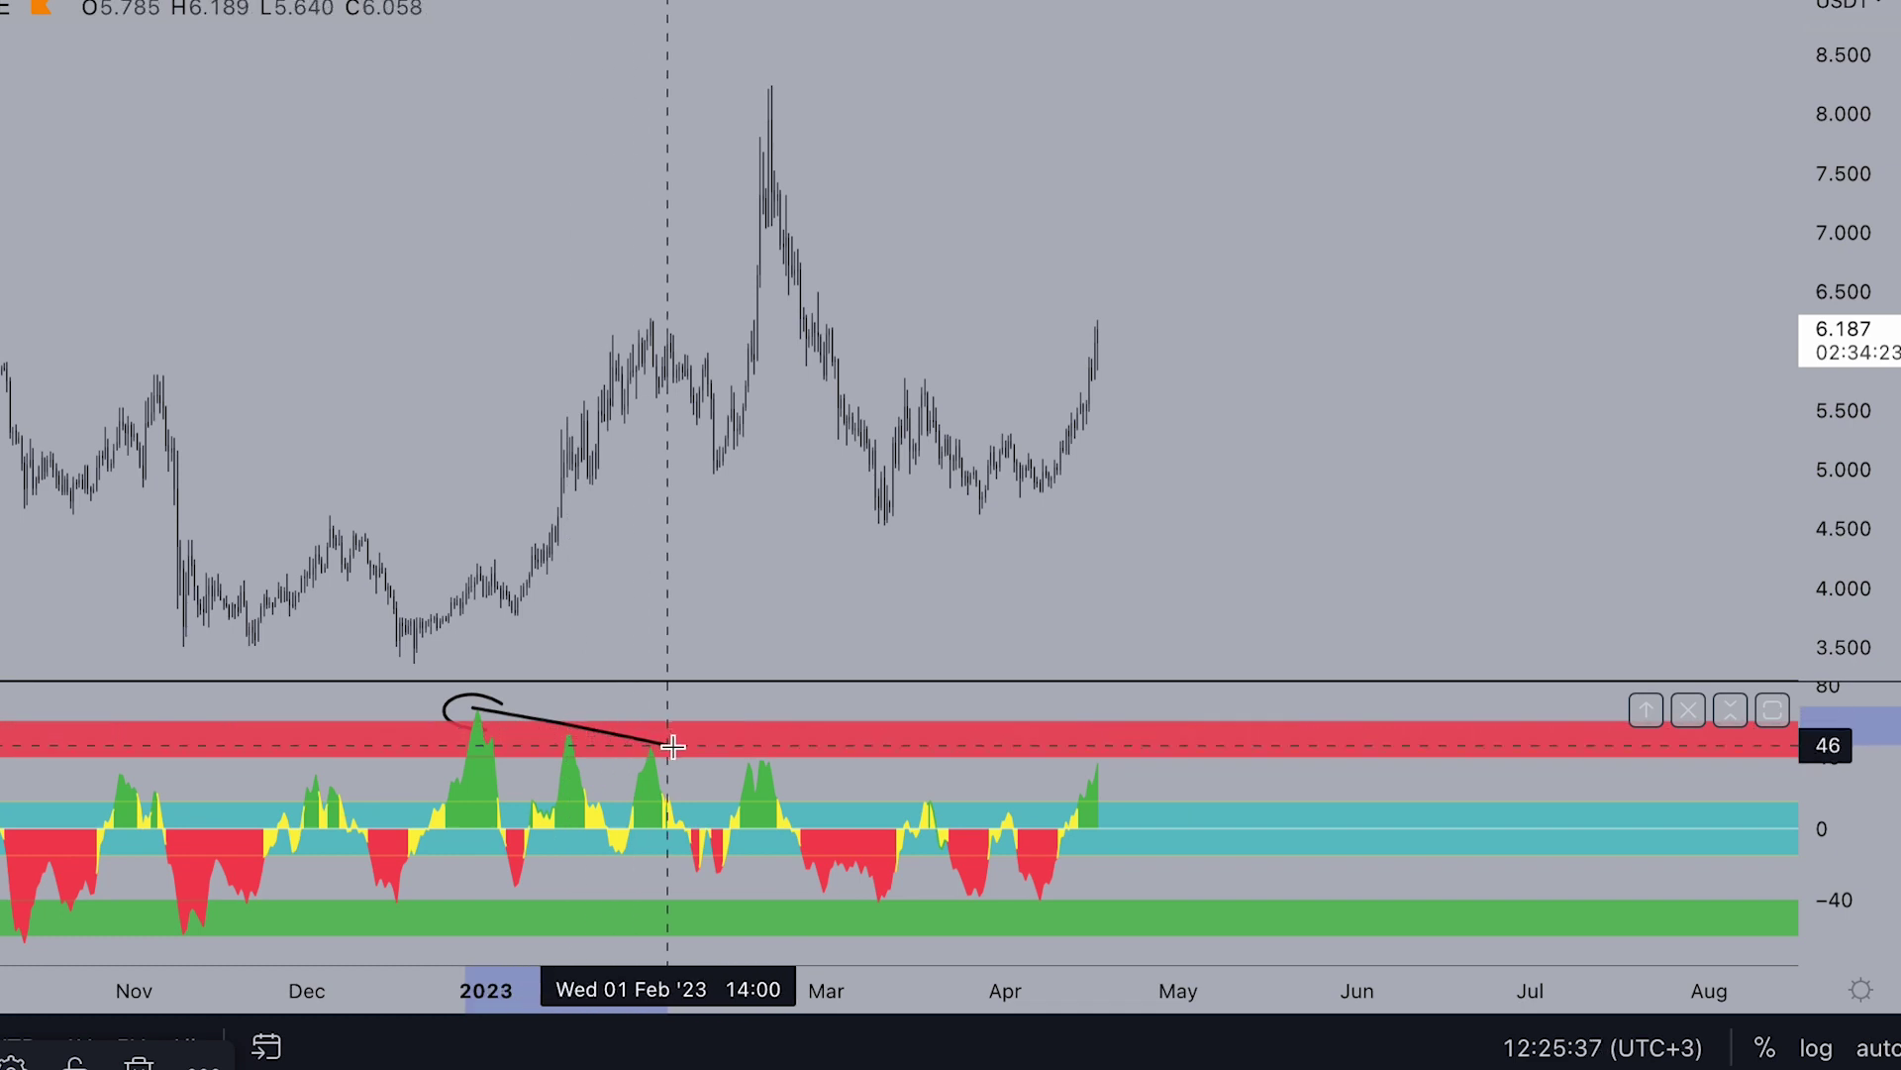
click(782, 771)
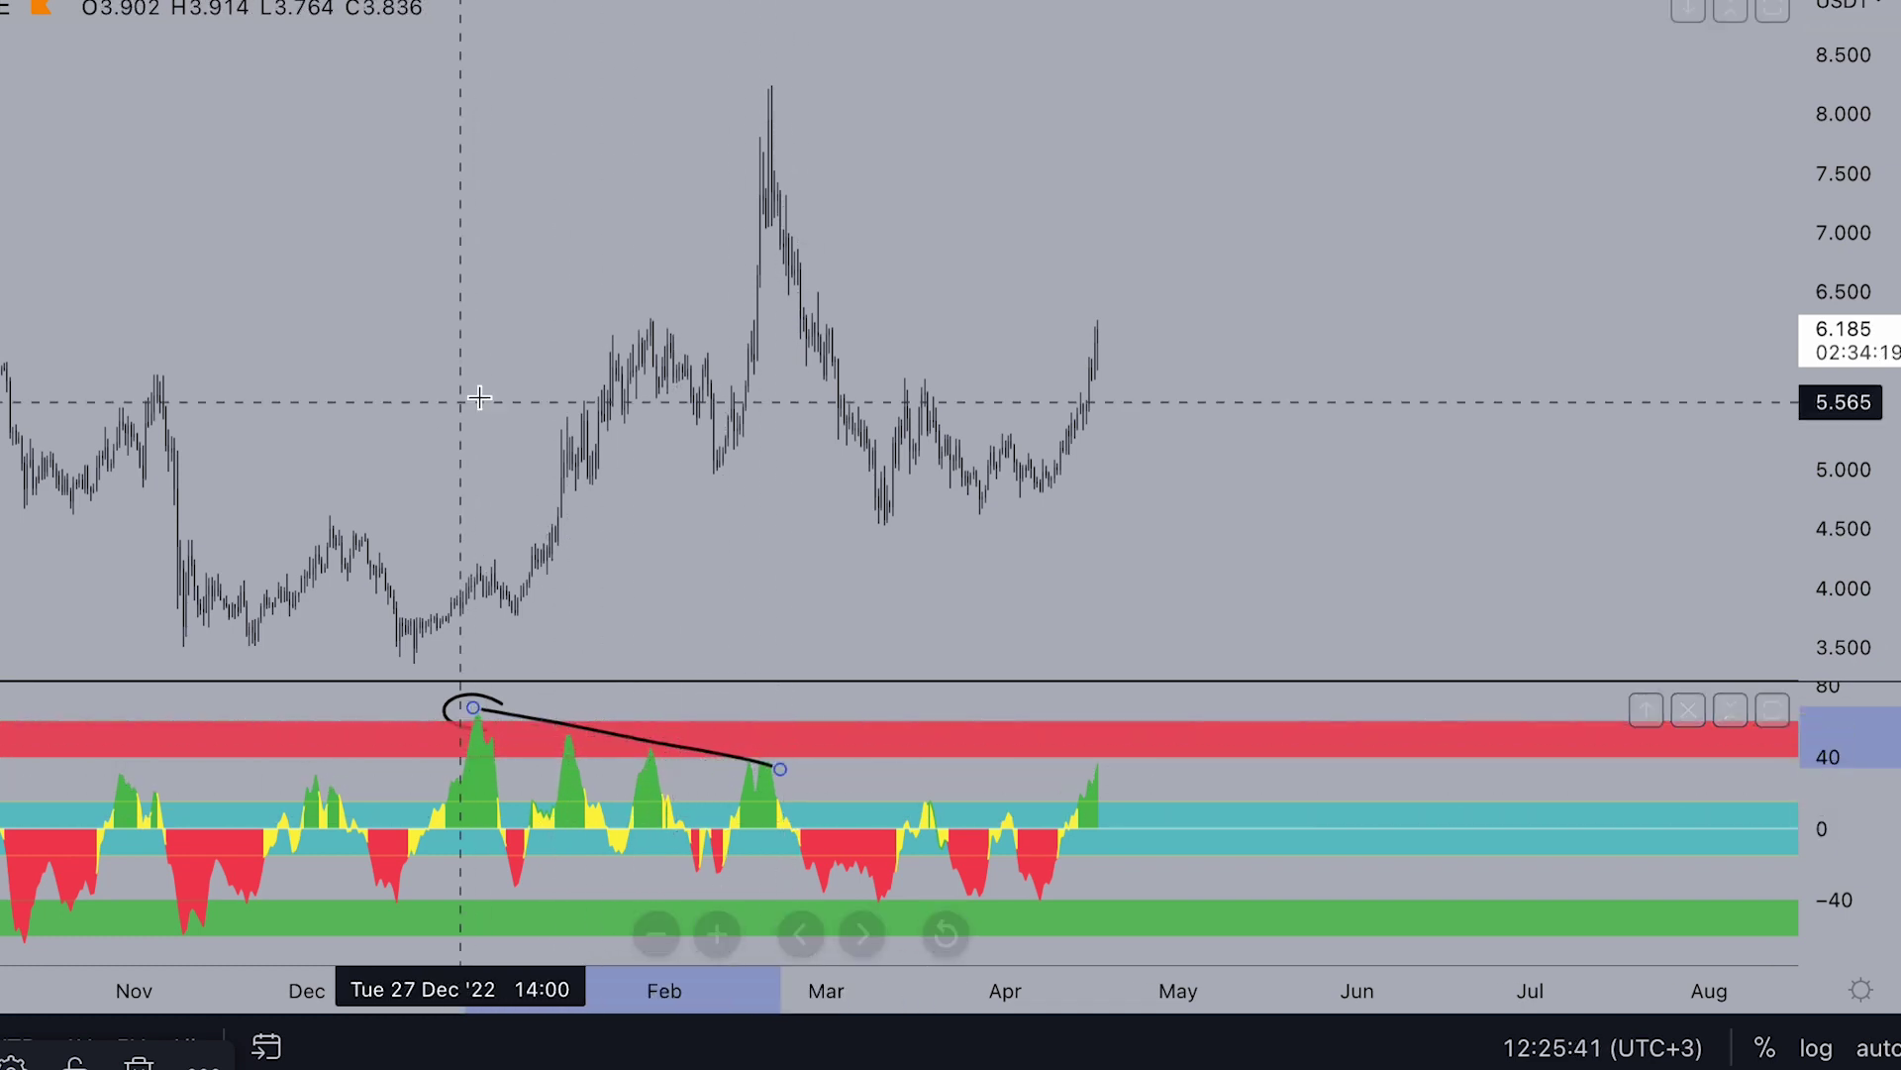
click(467, 563)
click(771, 53)
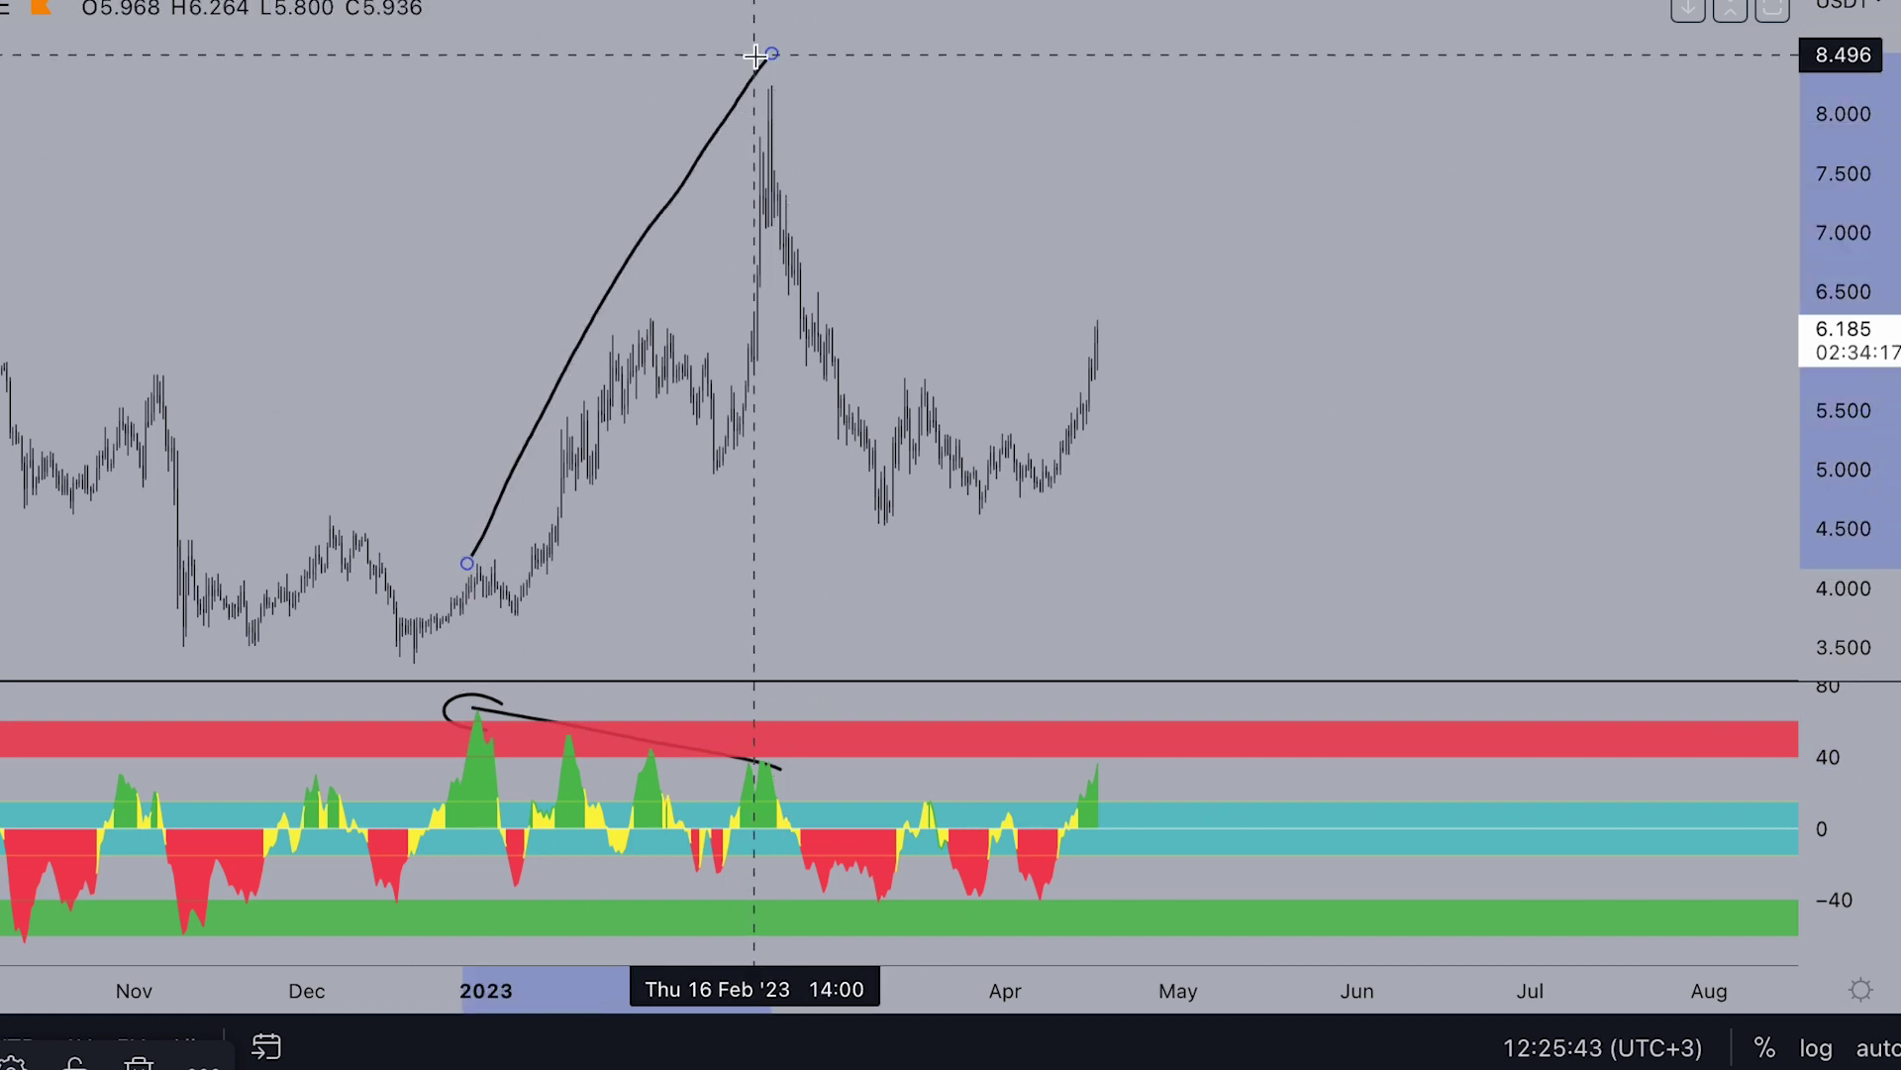
Switch the chart to daily candles and sketch a wavy falling path on the oscillator from its mid-April 2023 peak to early June
scroll(752, 89, right, 5)
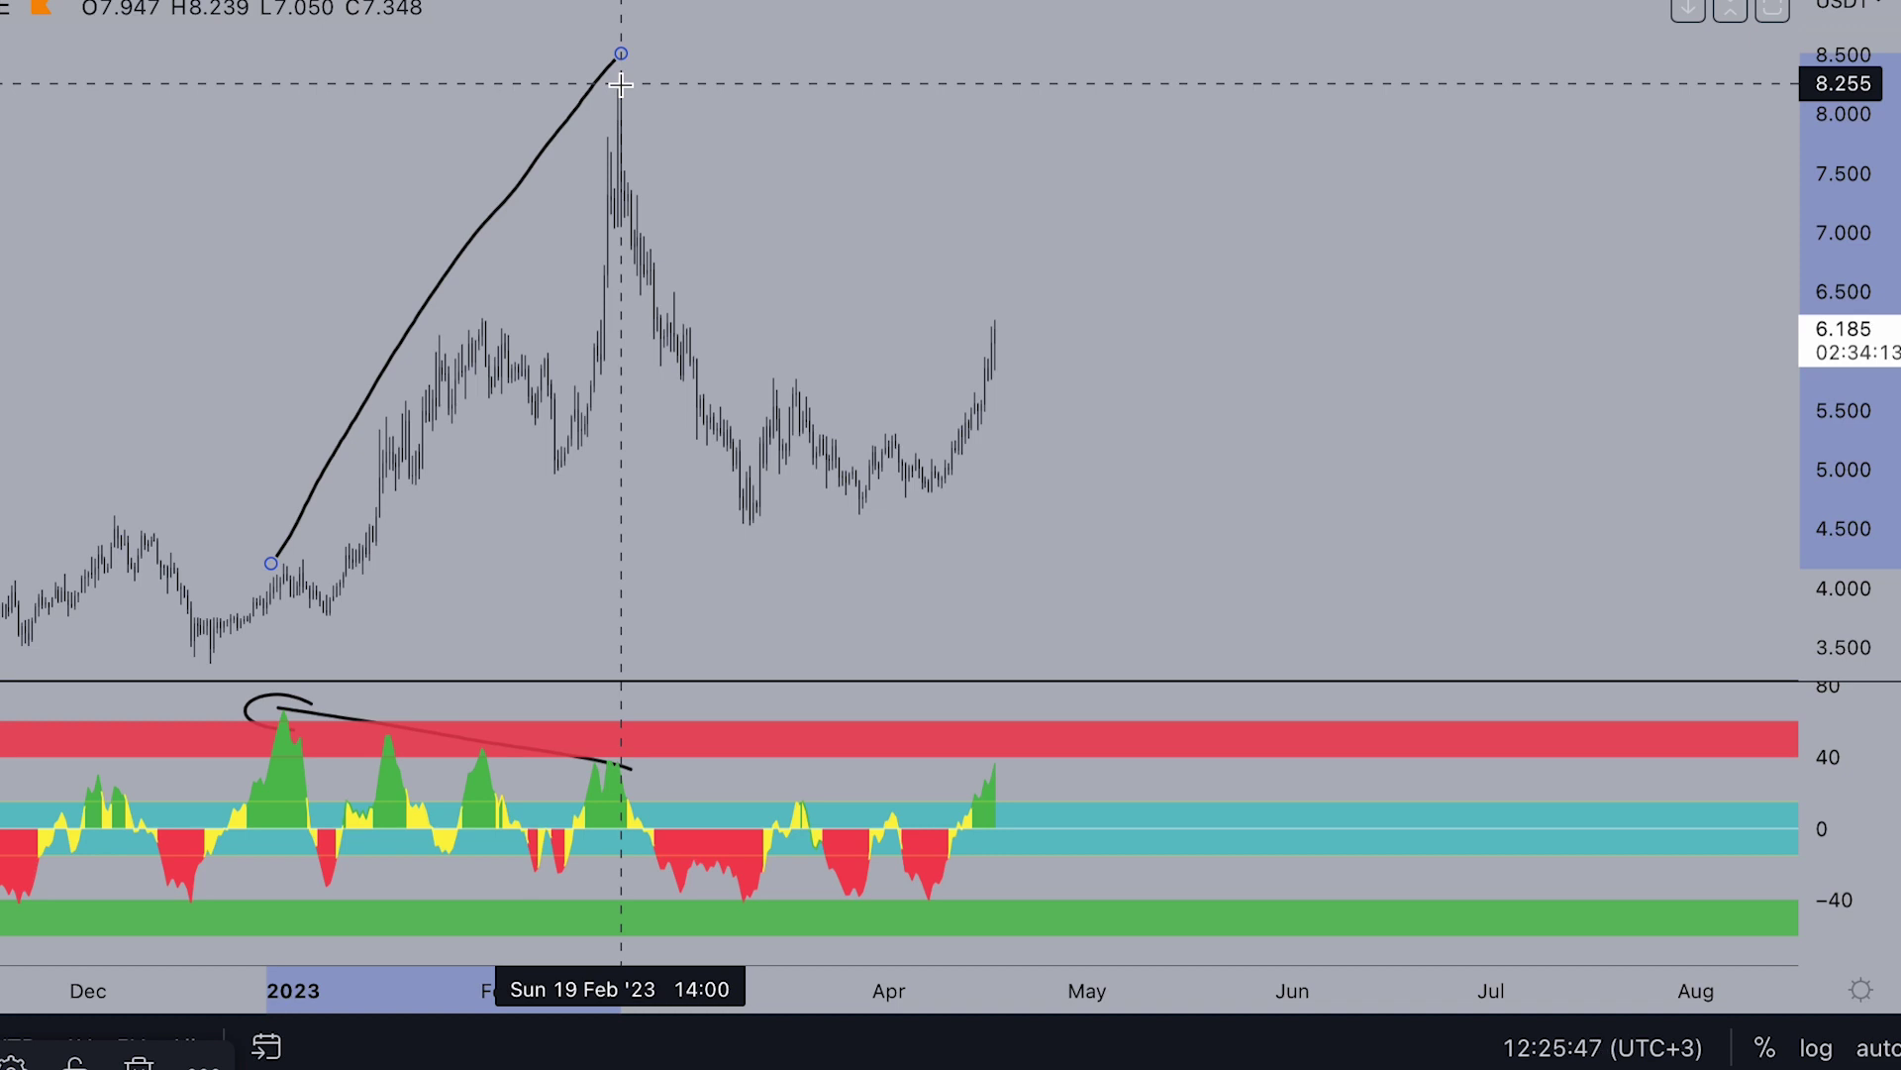
scroll(616, 827, right, 4)
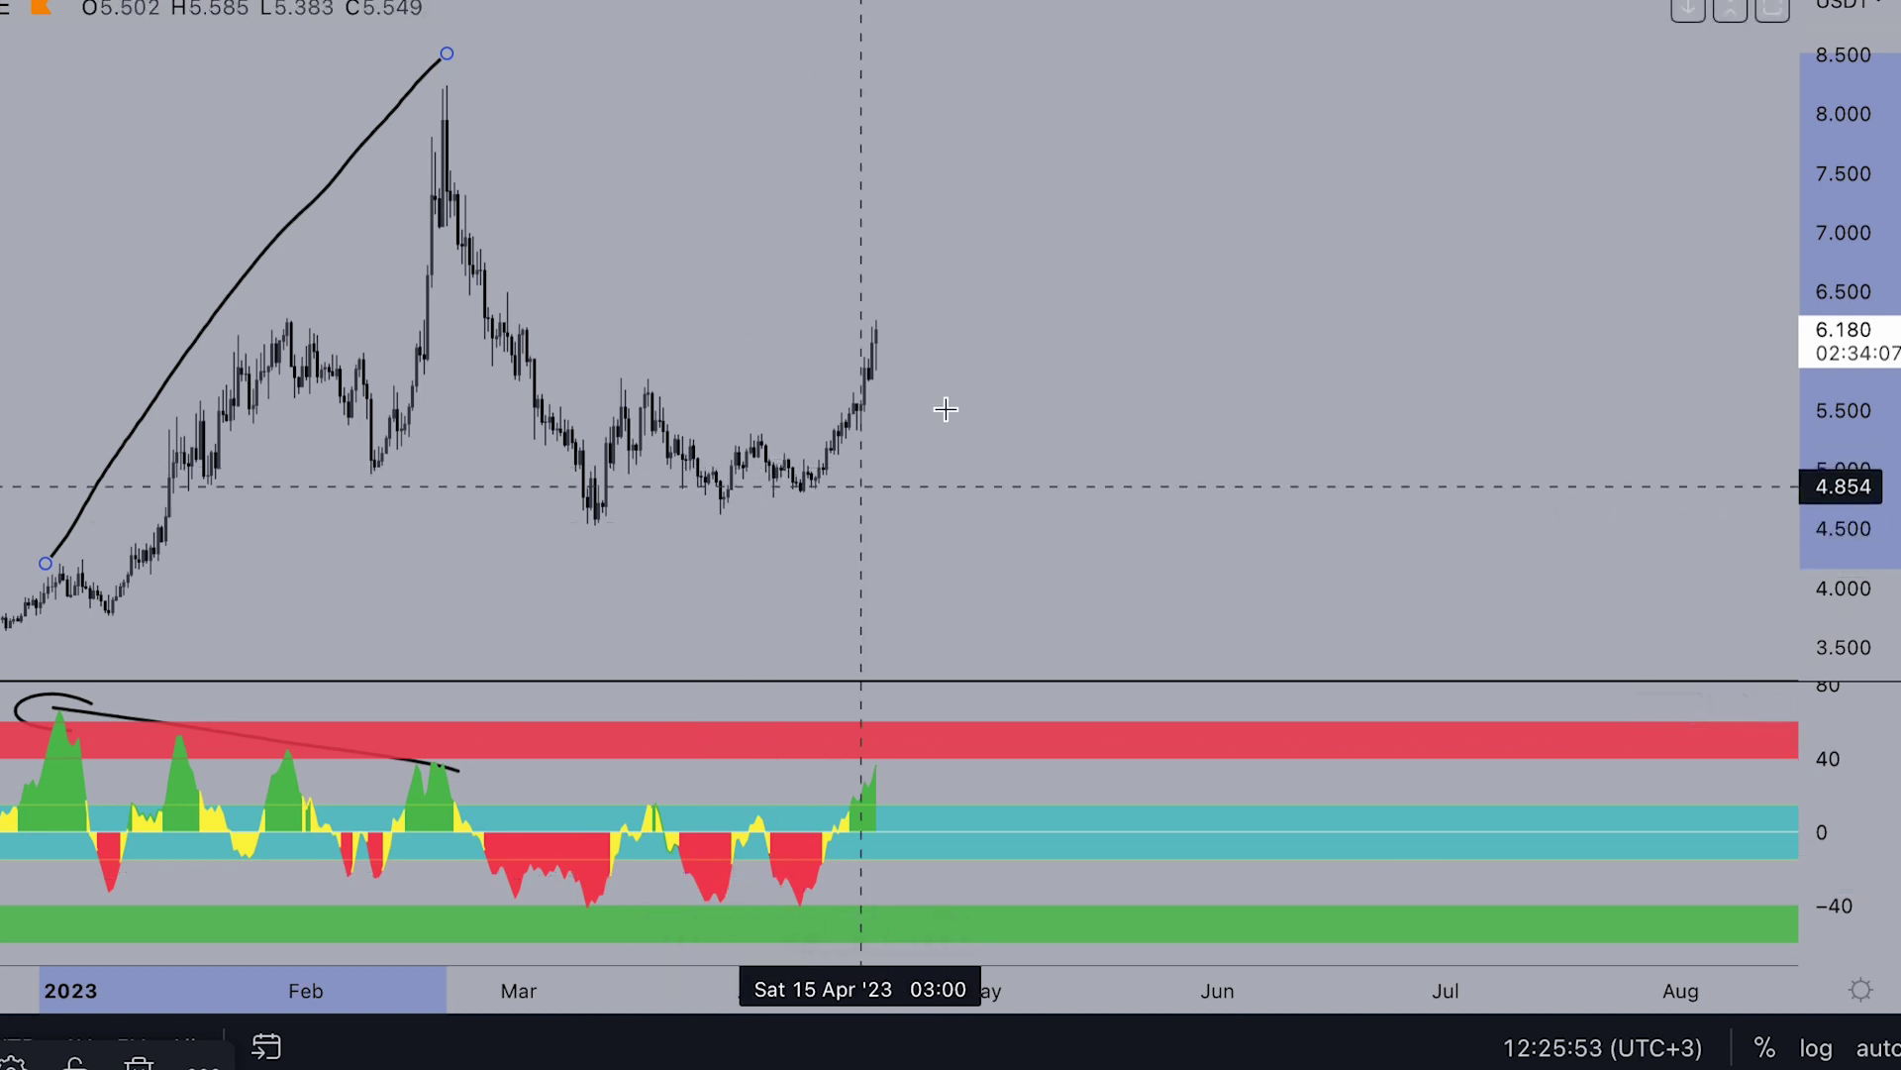
scroll(941, 616, down, 1)
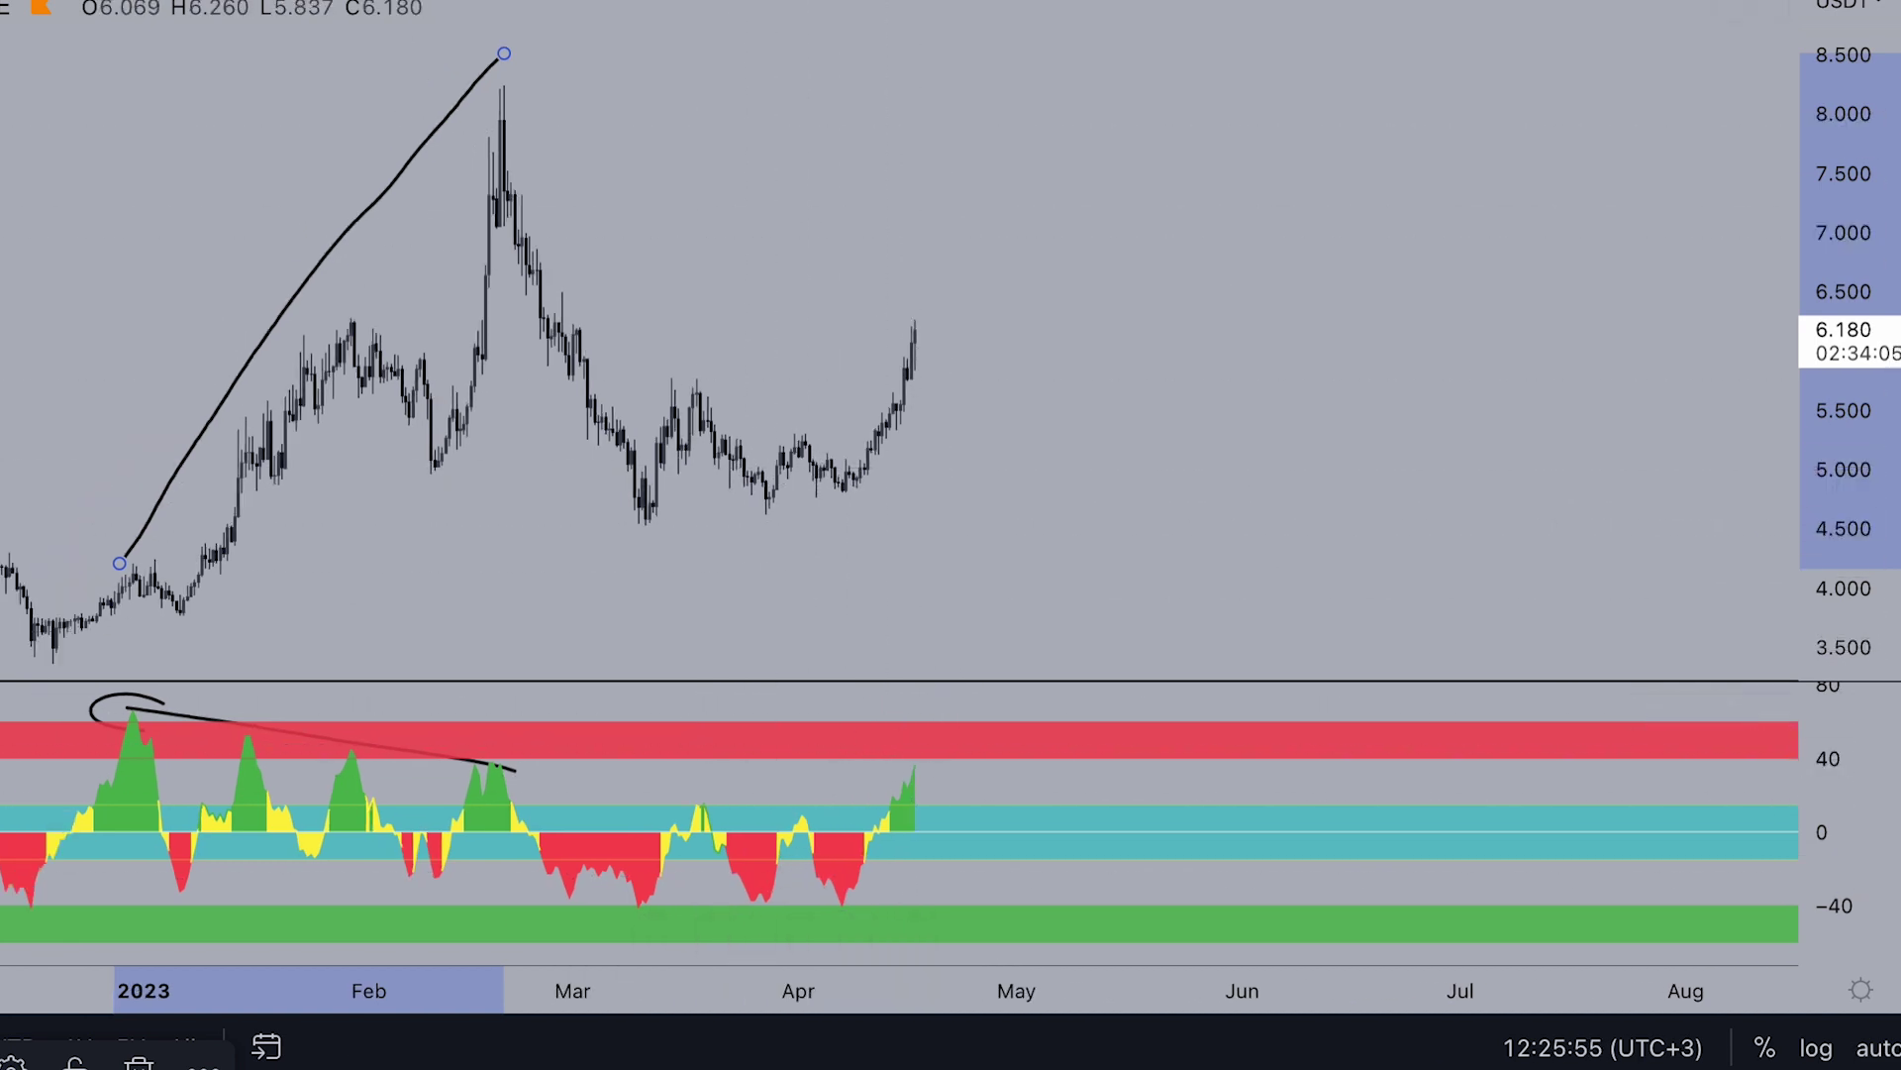
click(367, 2)
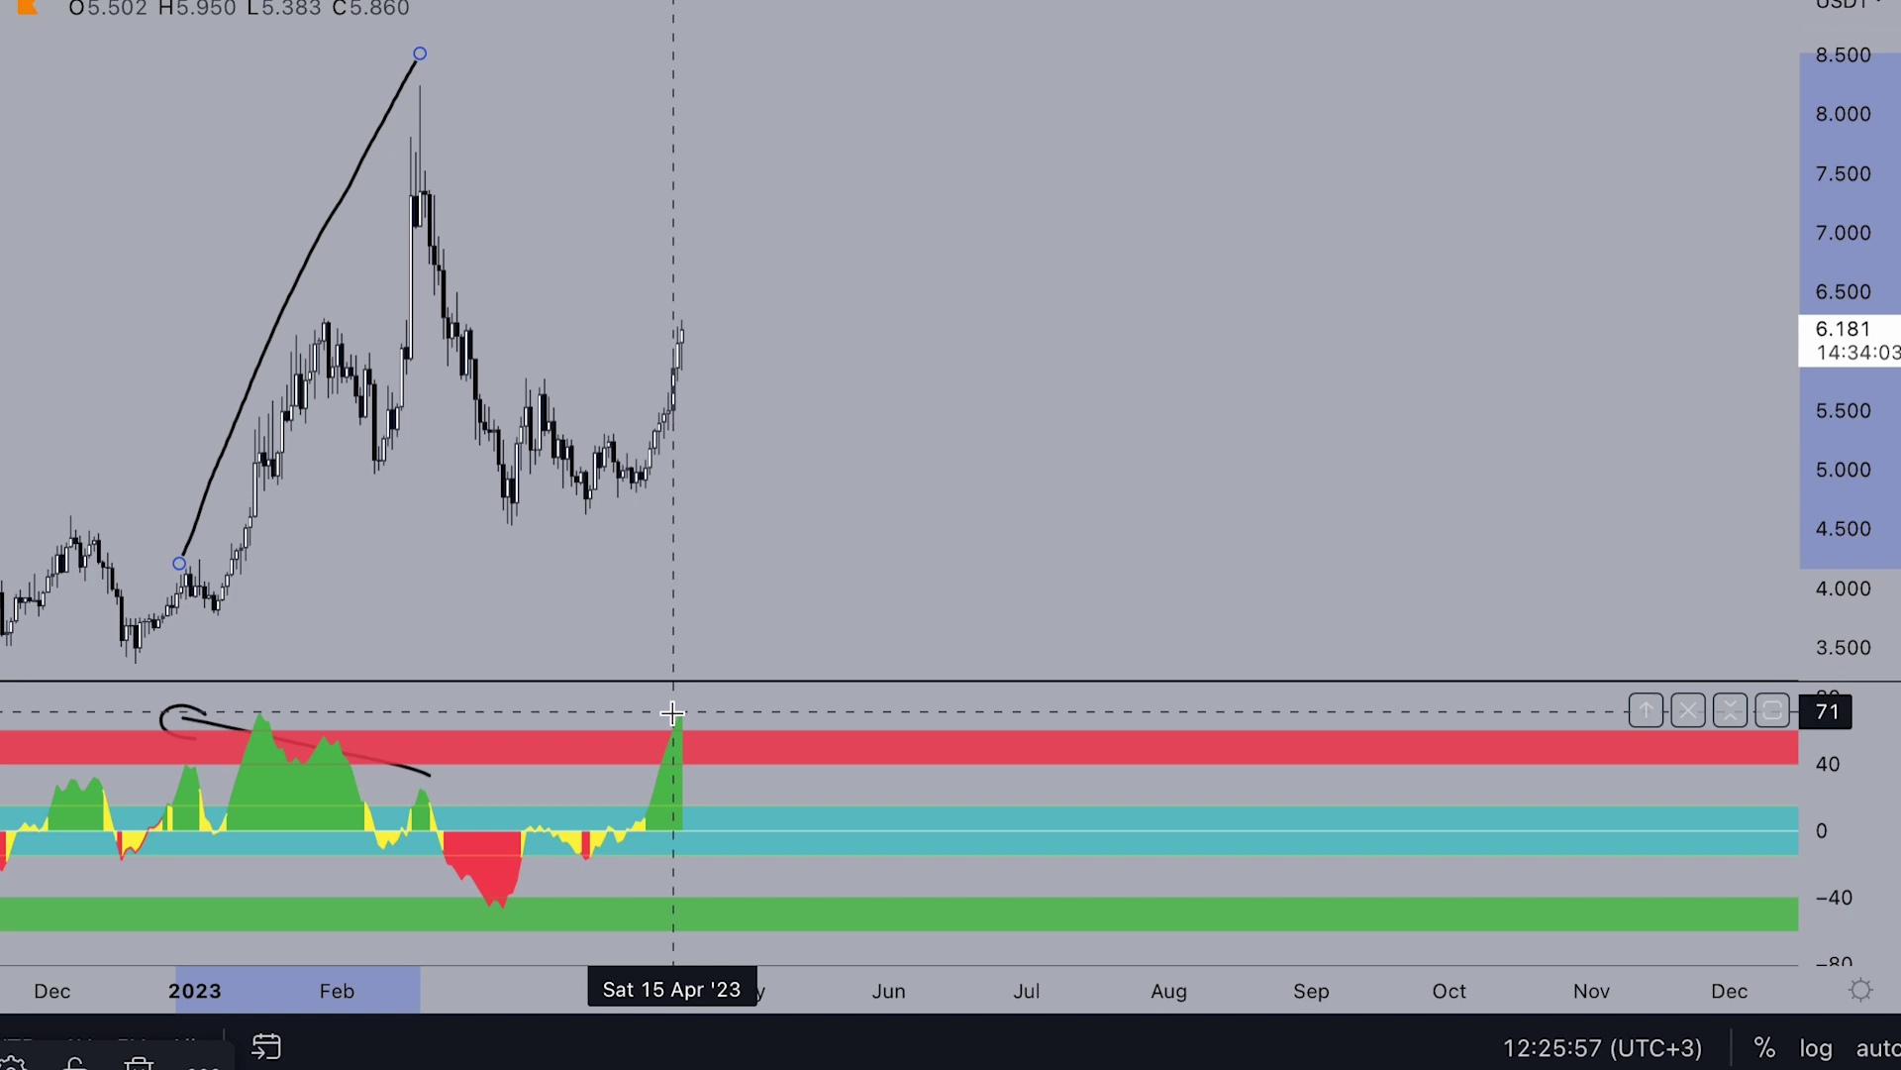
click(675, 723)
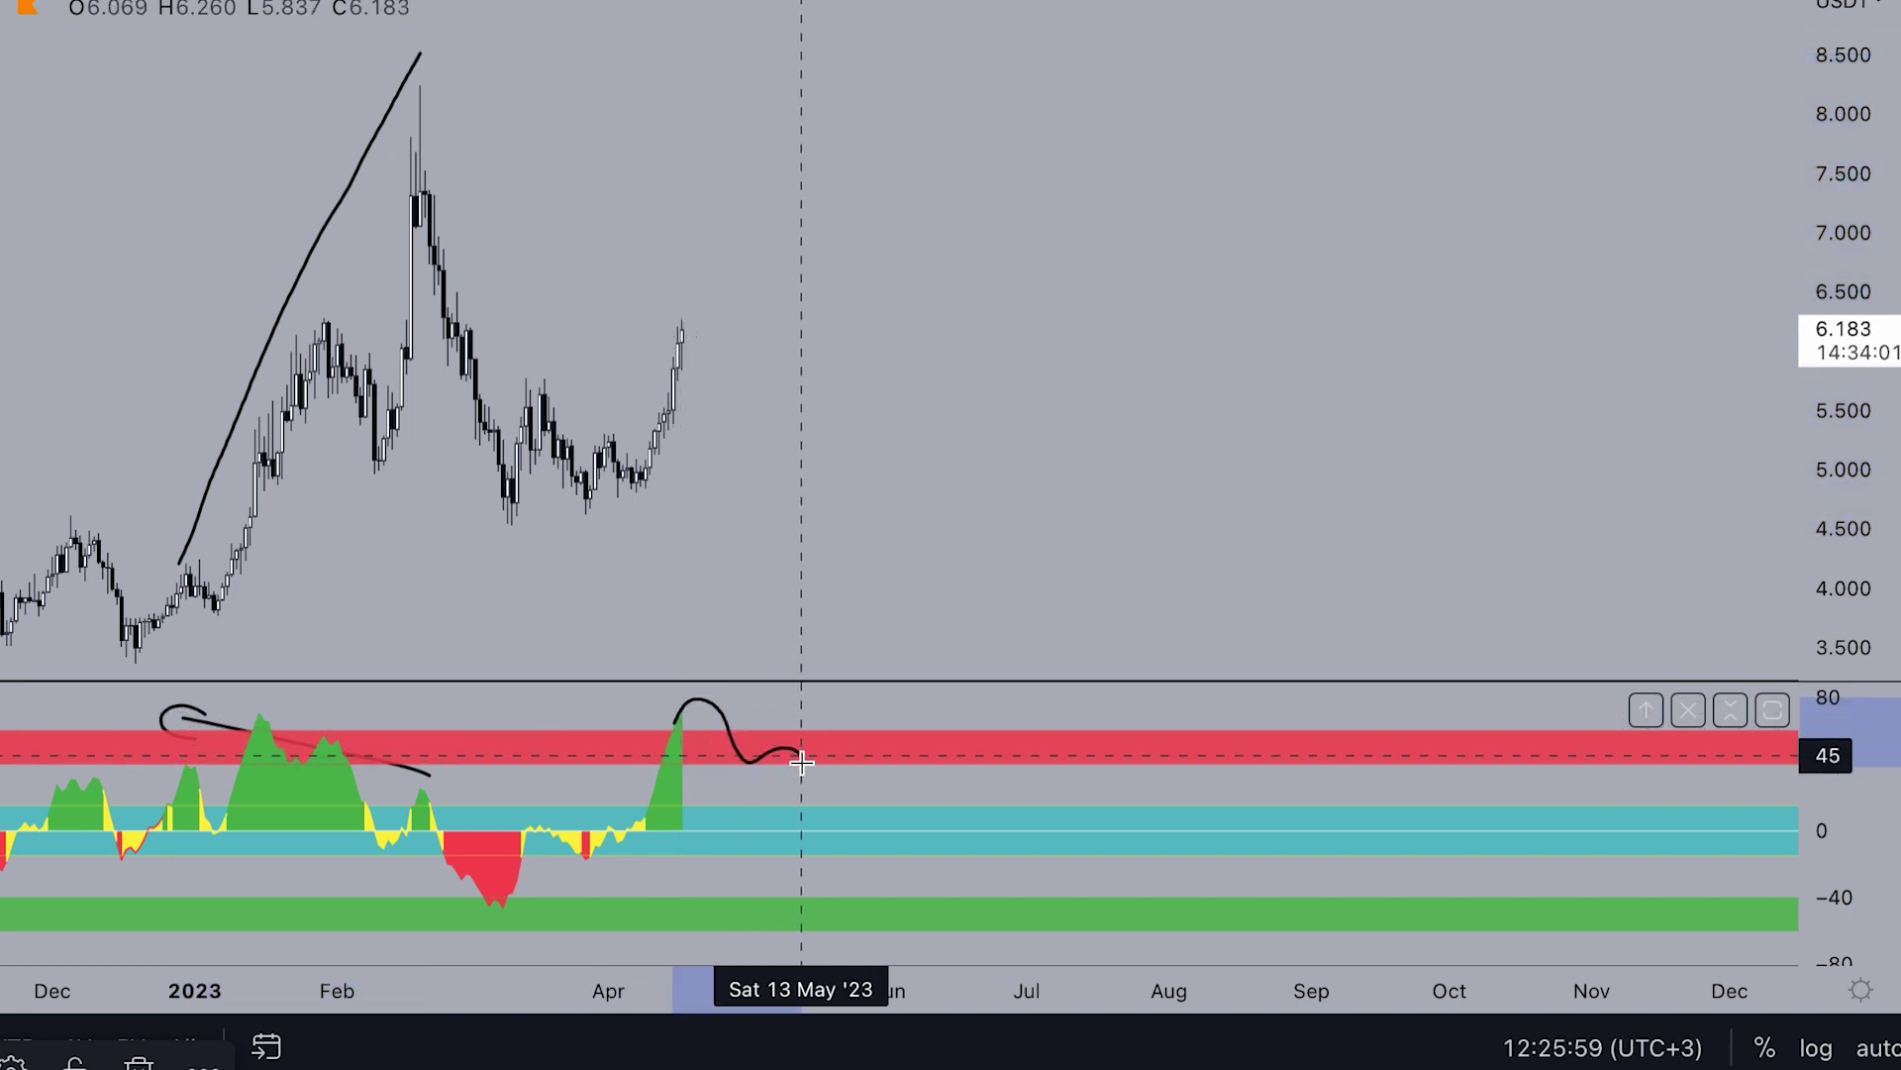
drag(893, 816, 893, 817)
mouse_move(771, 680)
mouse_down()
mouse_move(815, 717)
mouse_move(921, 671)
mouse_move(753, 578)
mouse_up()
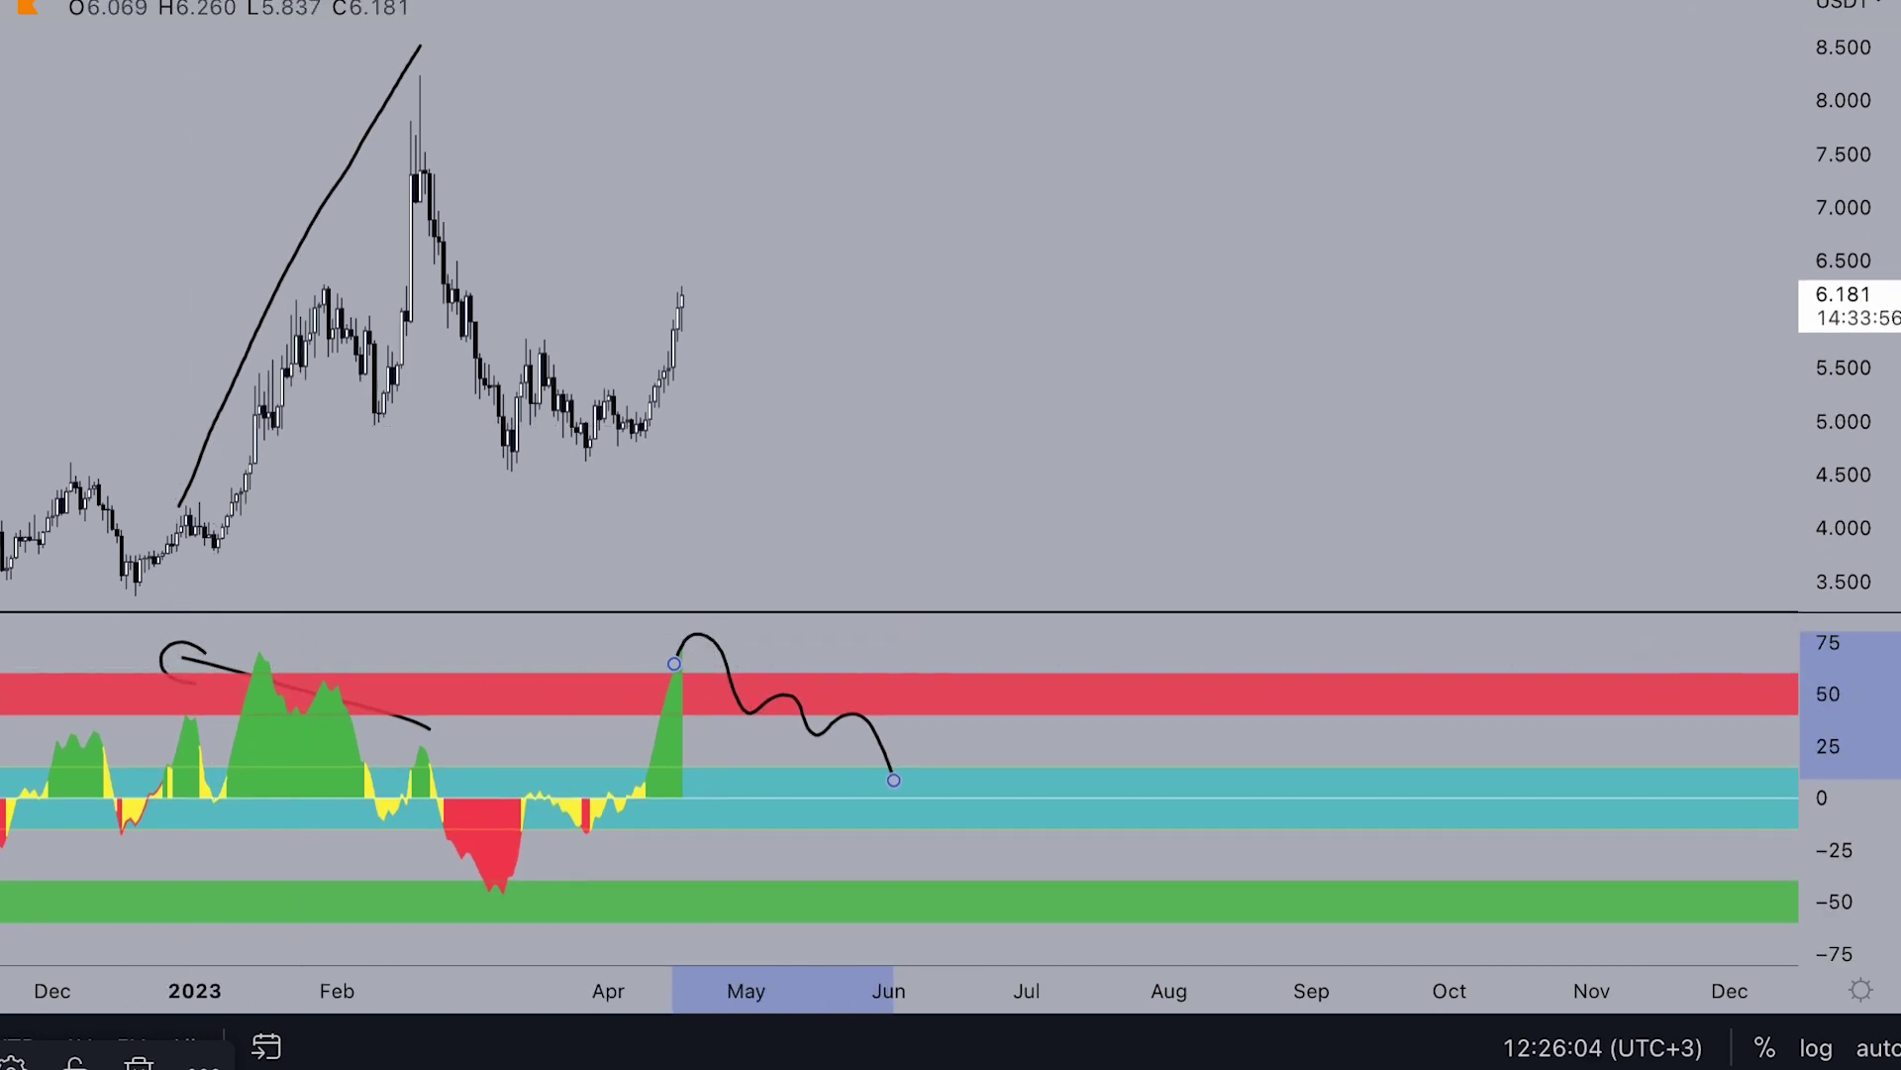
Replace the old oscillator divergence line with one falling from the April 2023 peak to July, and sketch price rising to the 13.250 level
click(212, 667)
key(Delete)
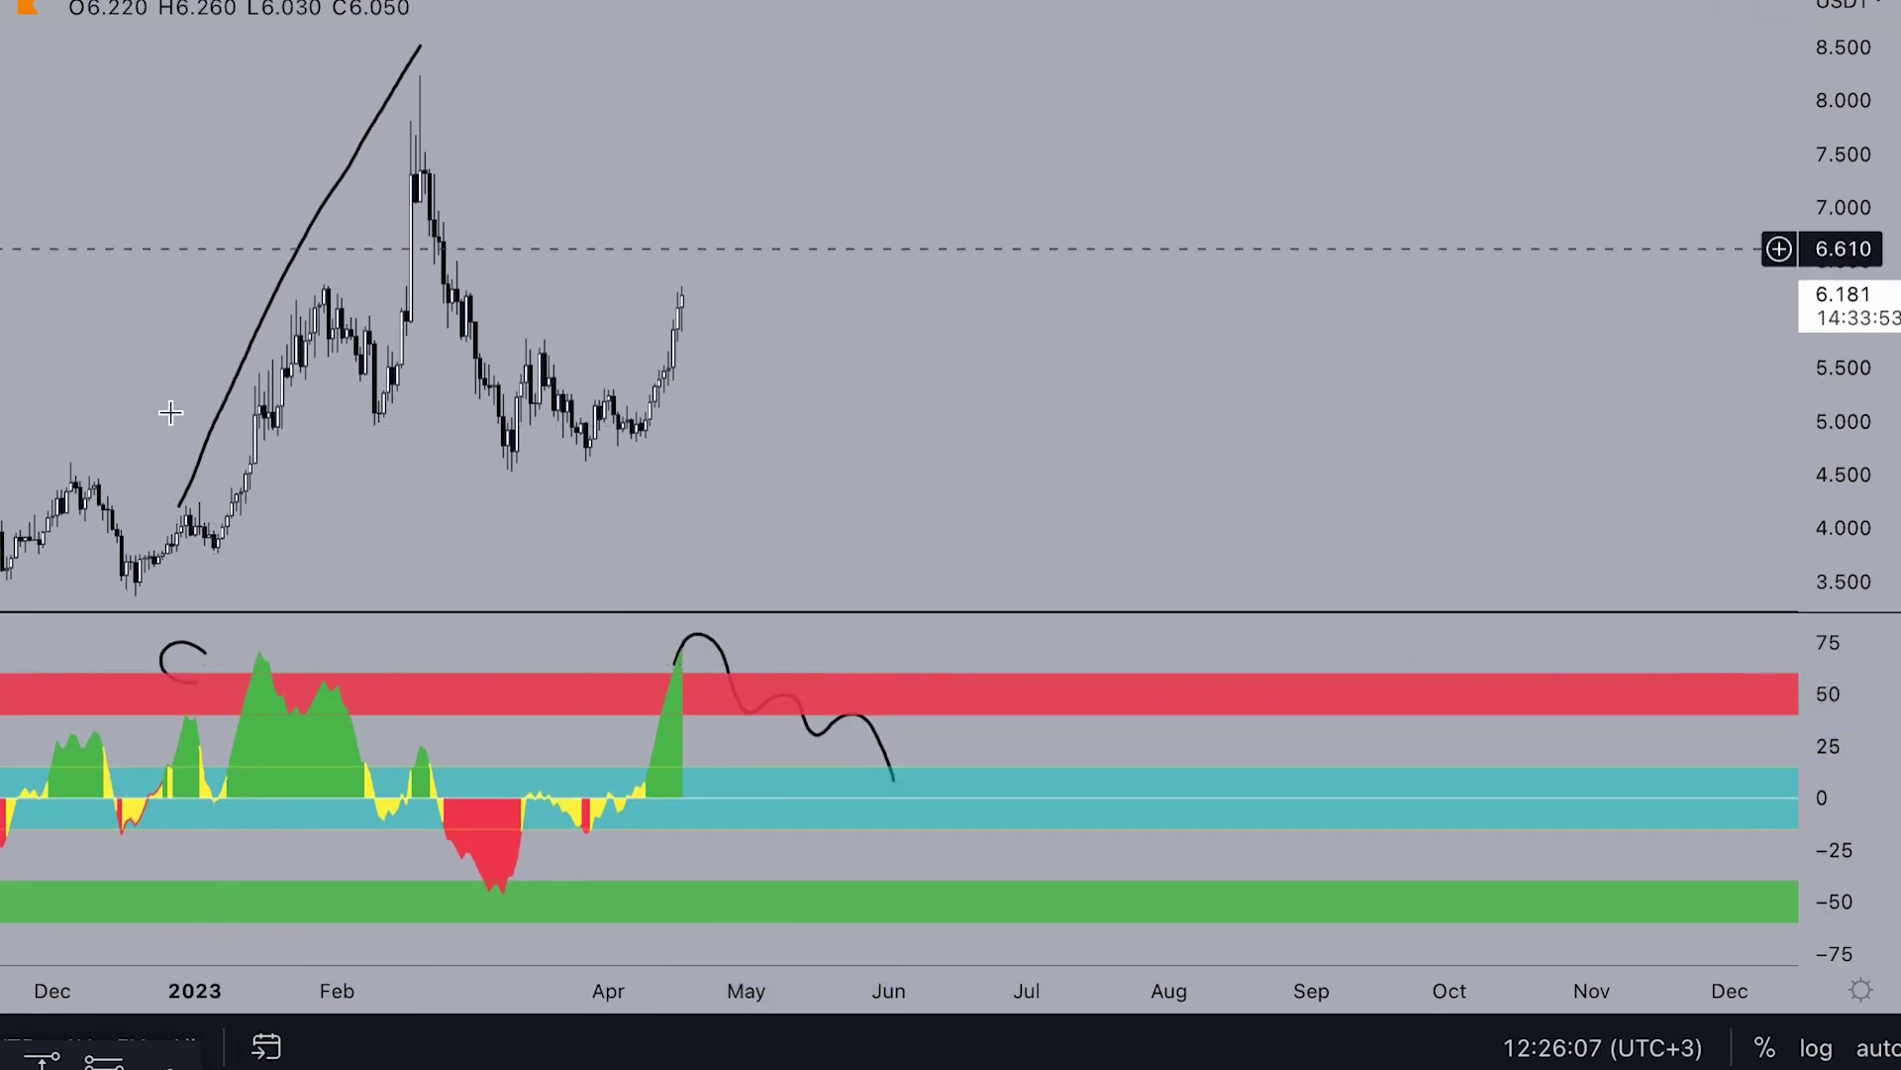
drag(696, 631, 1022, 764)
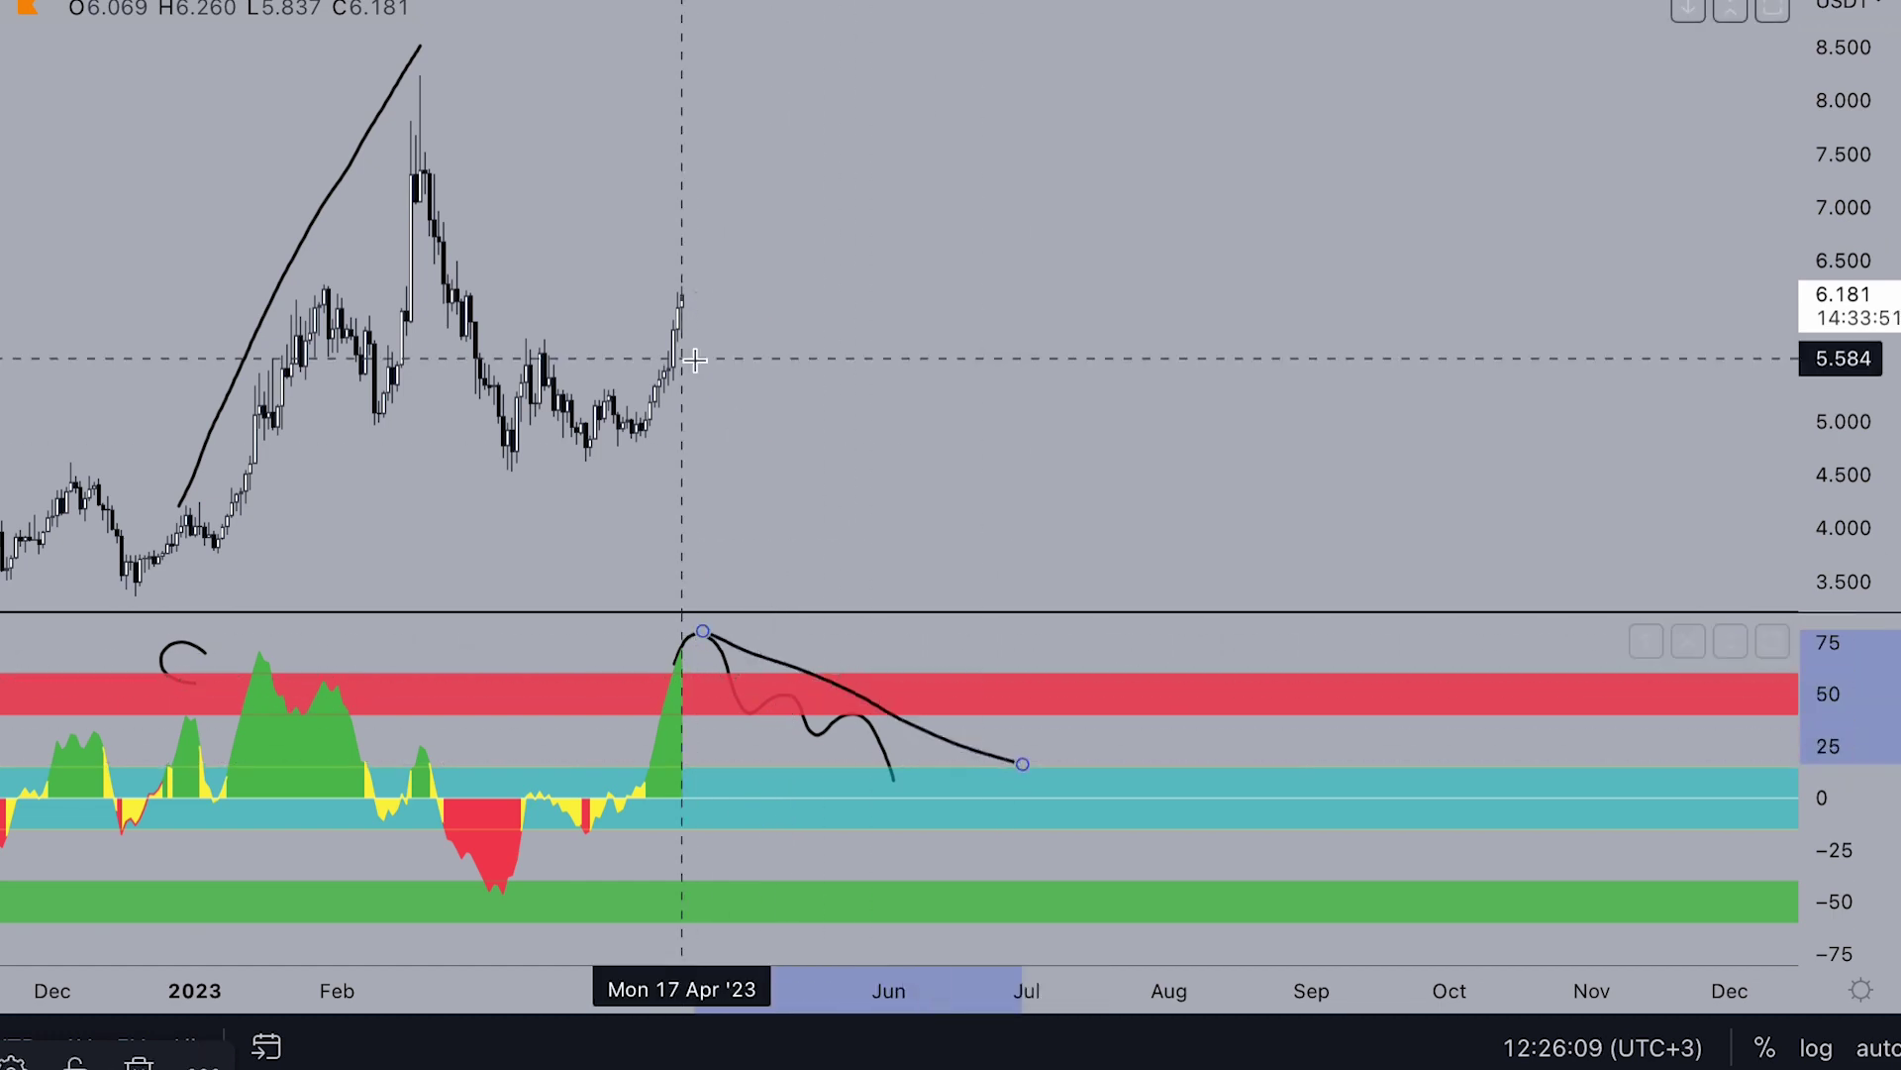
mouse_move(681, 299)
mouse_down()
mouse_move(773, 217)
mouse_move(829, 99)
mouse_up()
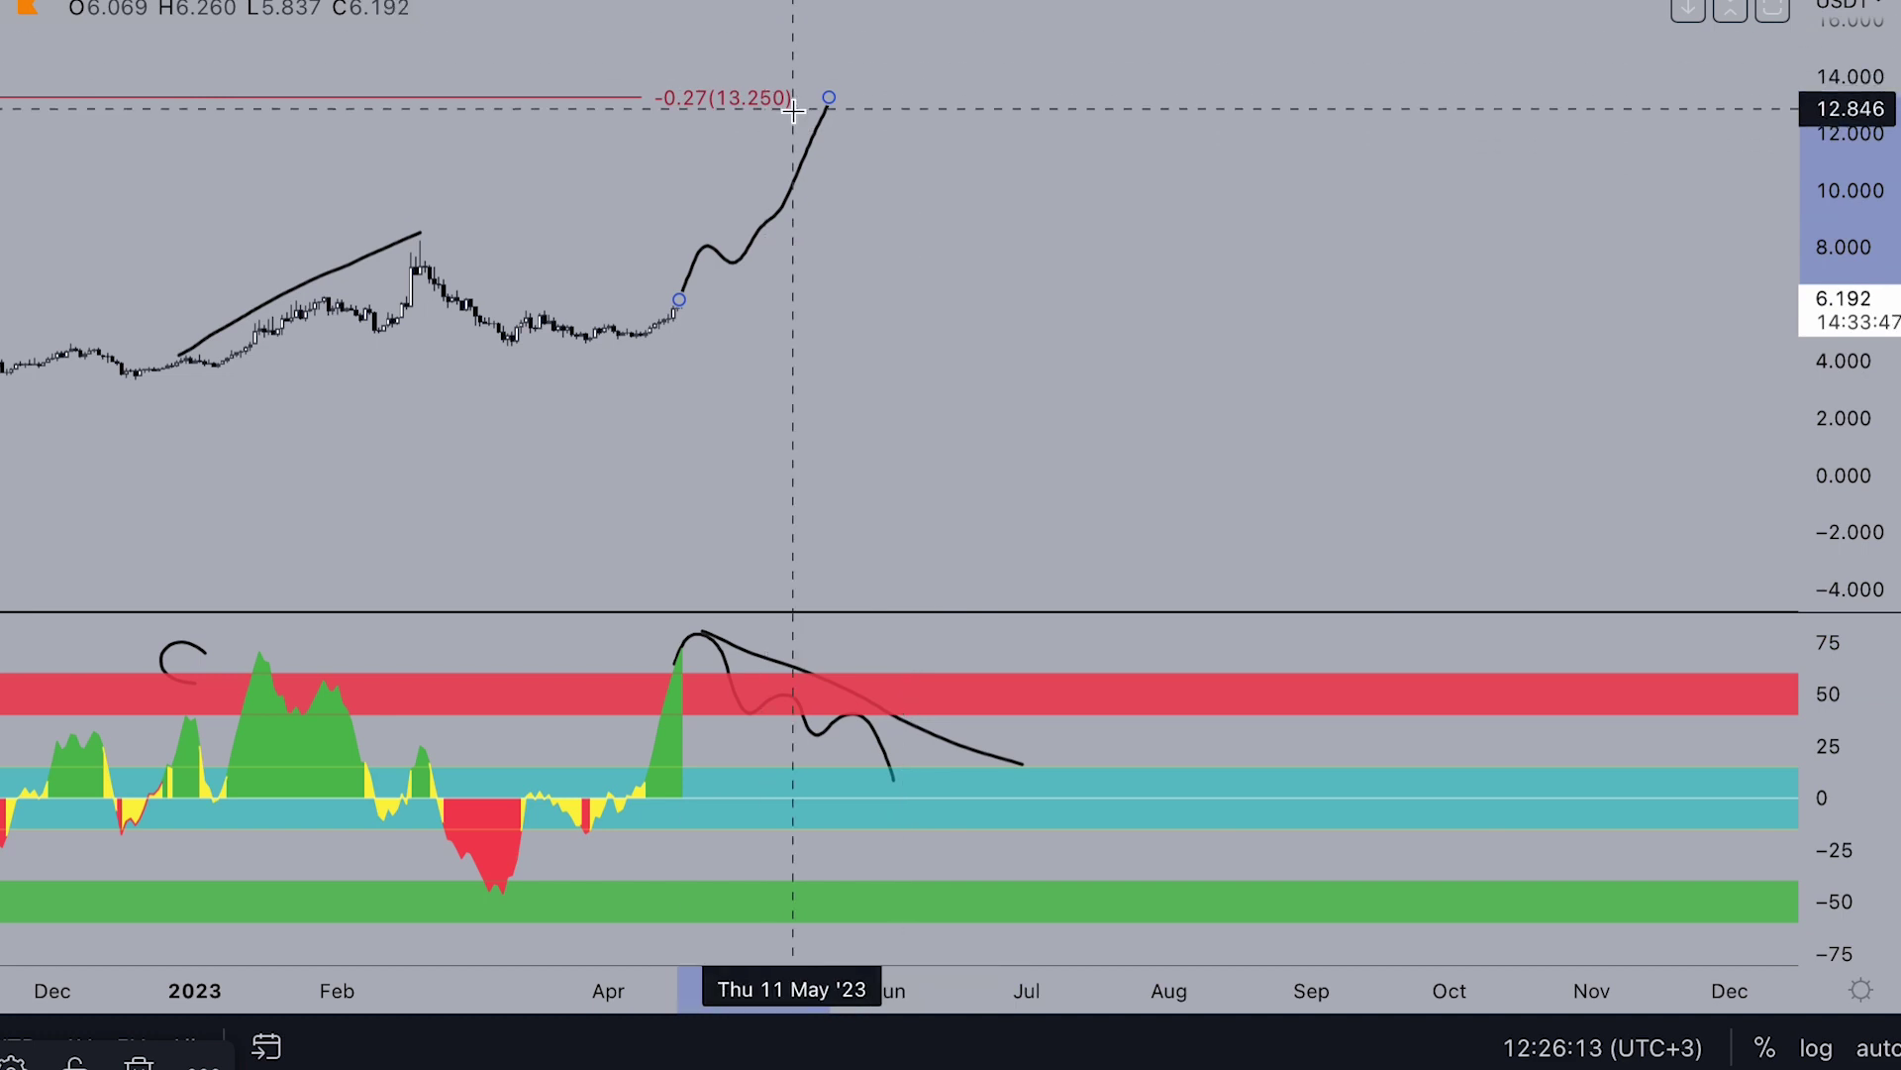
Remove the rising price sketches and the newest oscillator line, and switch the chart to weekly candles
key(Delete)
drag(181, 656, 431, 730)
text(1W)
key(Return)
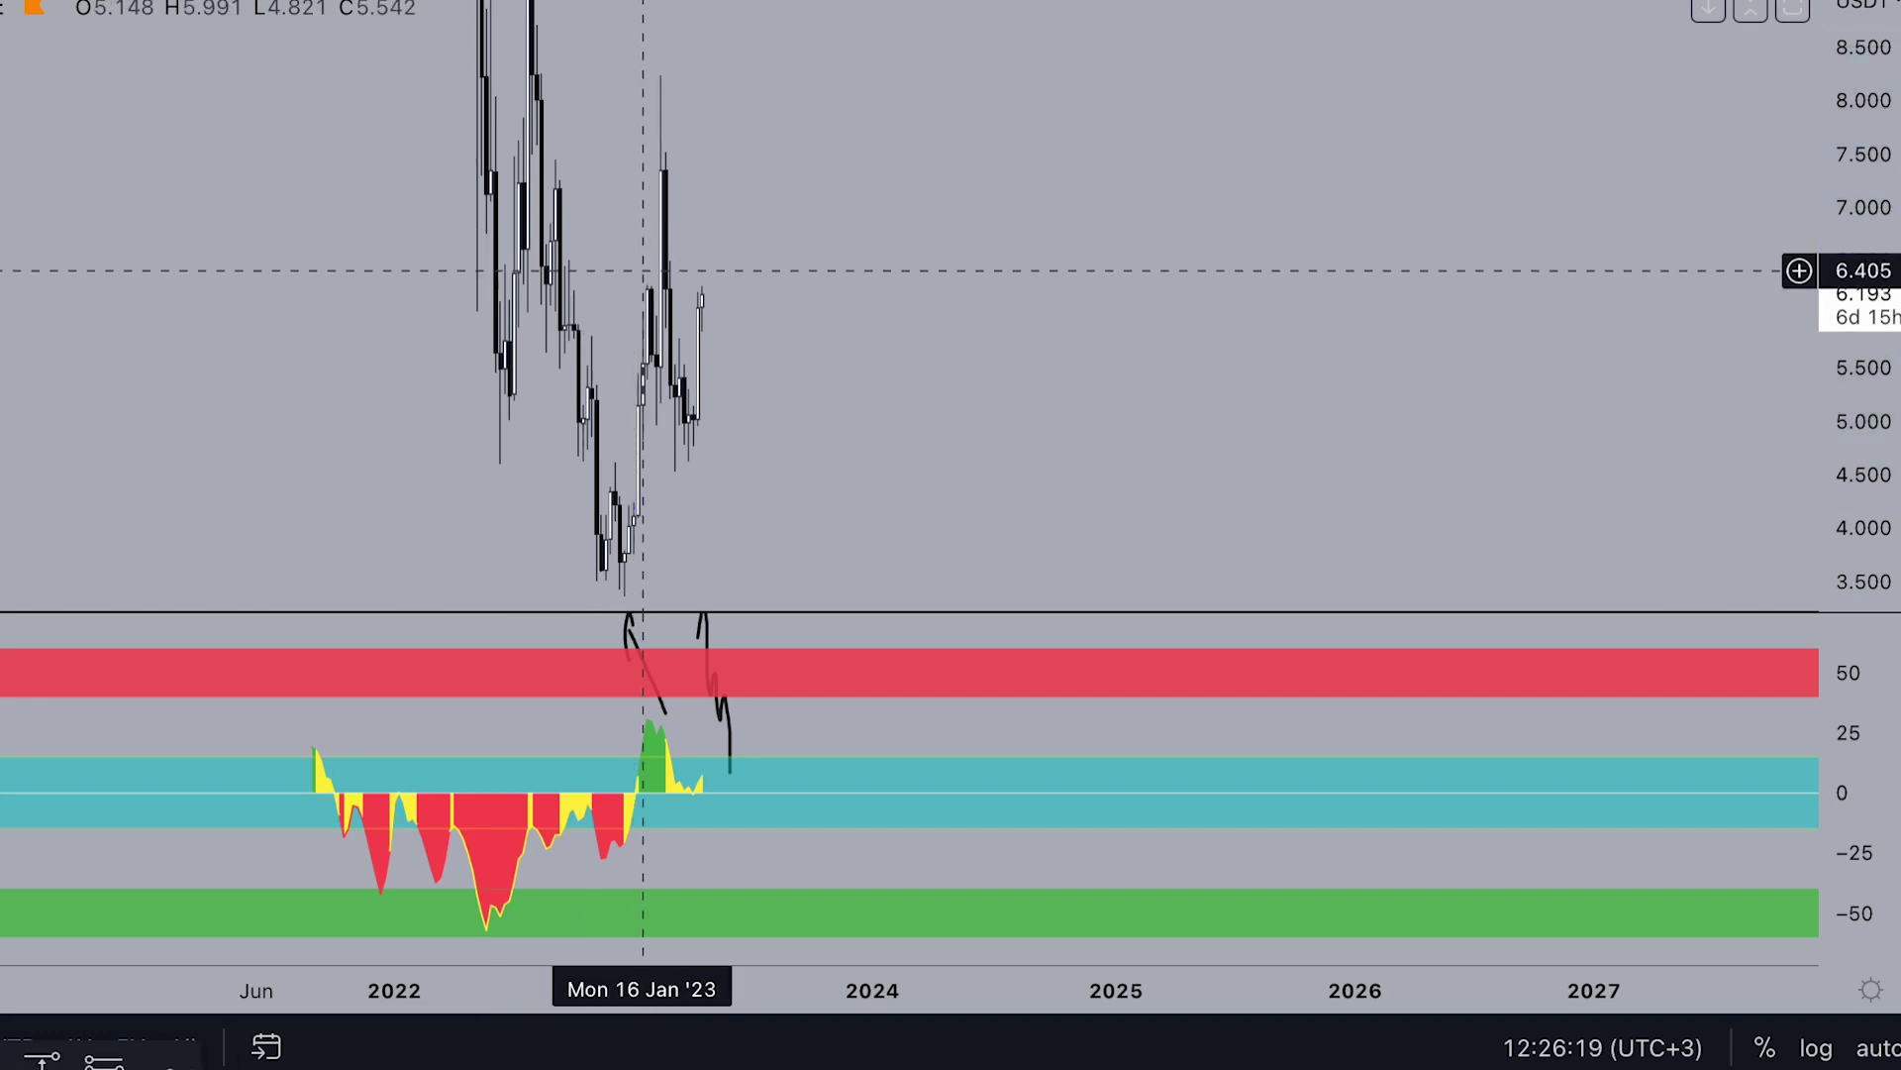
Examine the weekly price swings and the oscillator from 2022 to April 2023
scroll(751, 386, up, 3)
drag(751, 386, 1430, 278)
scroll(1315, 377, up, 3)
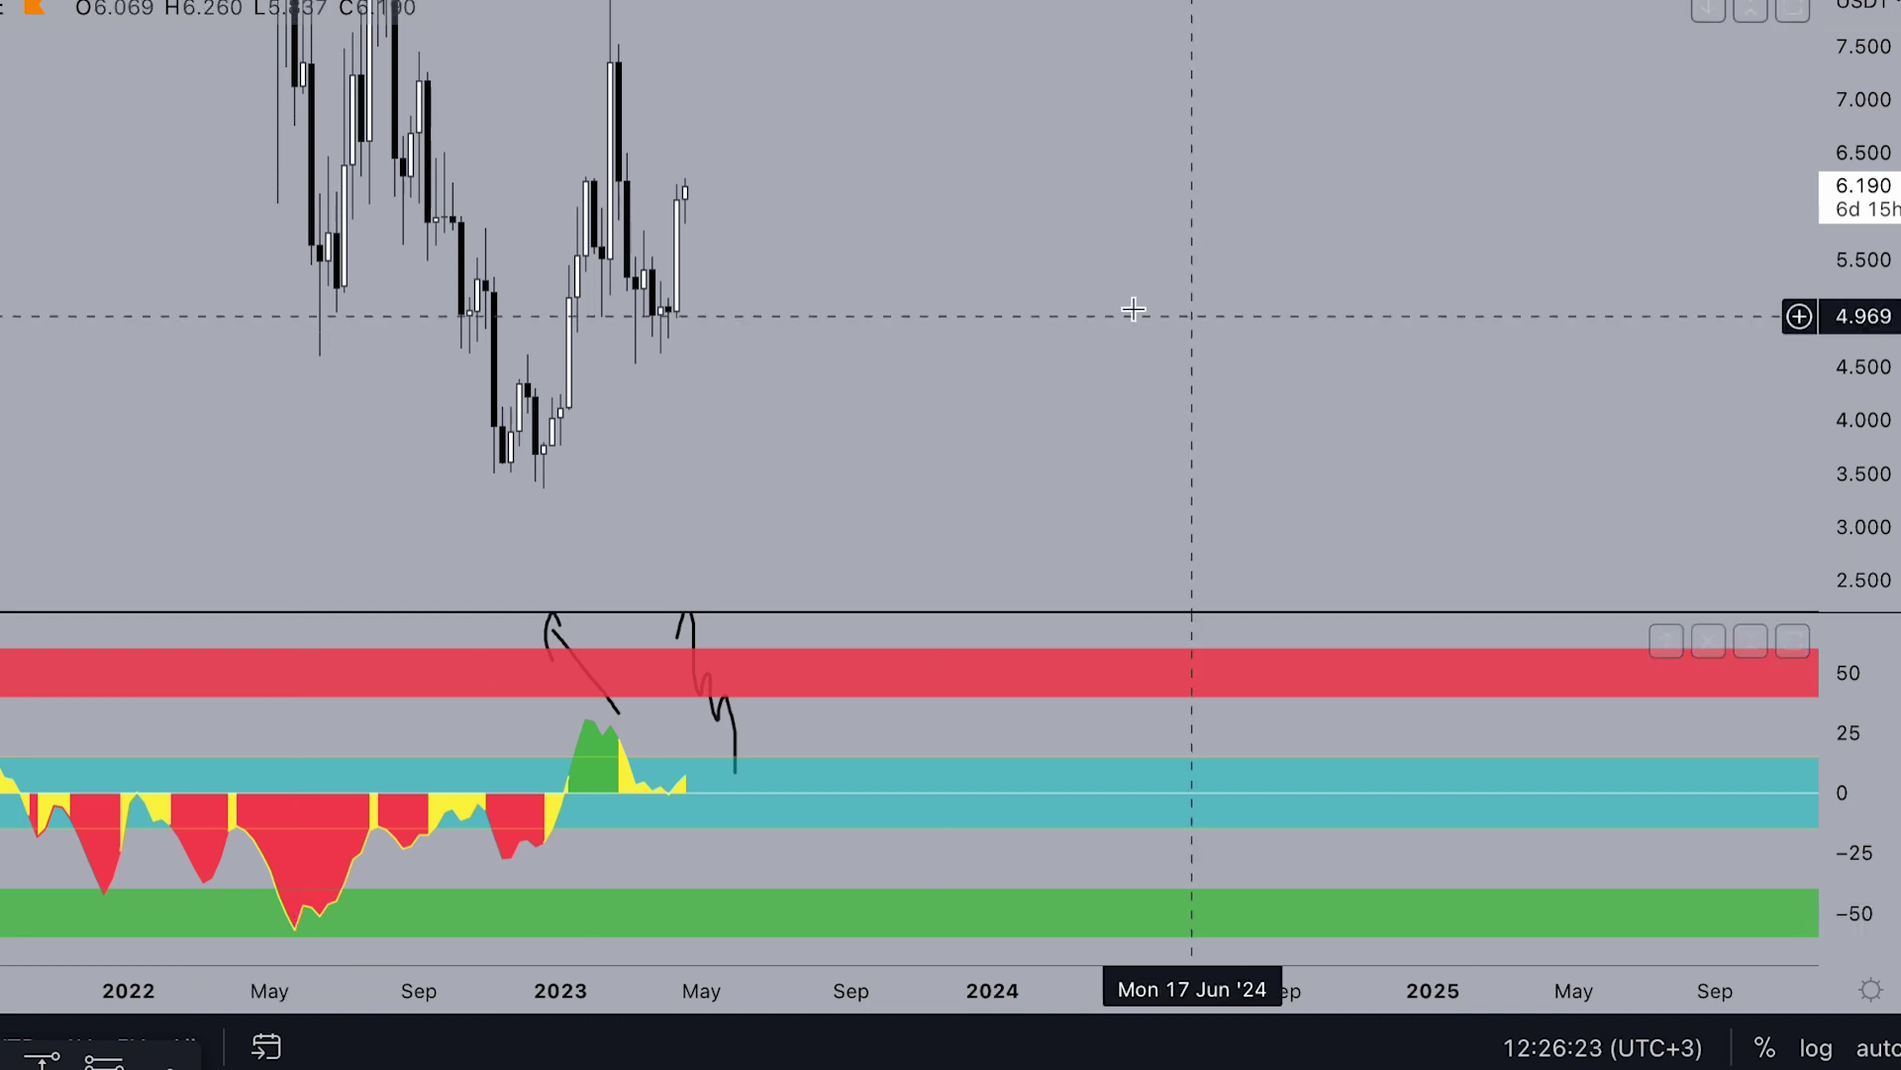
drag(1197, 315, 1188, 401)
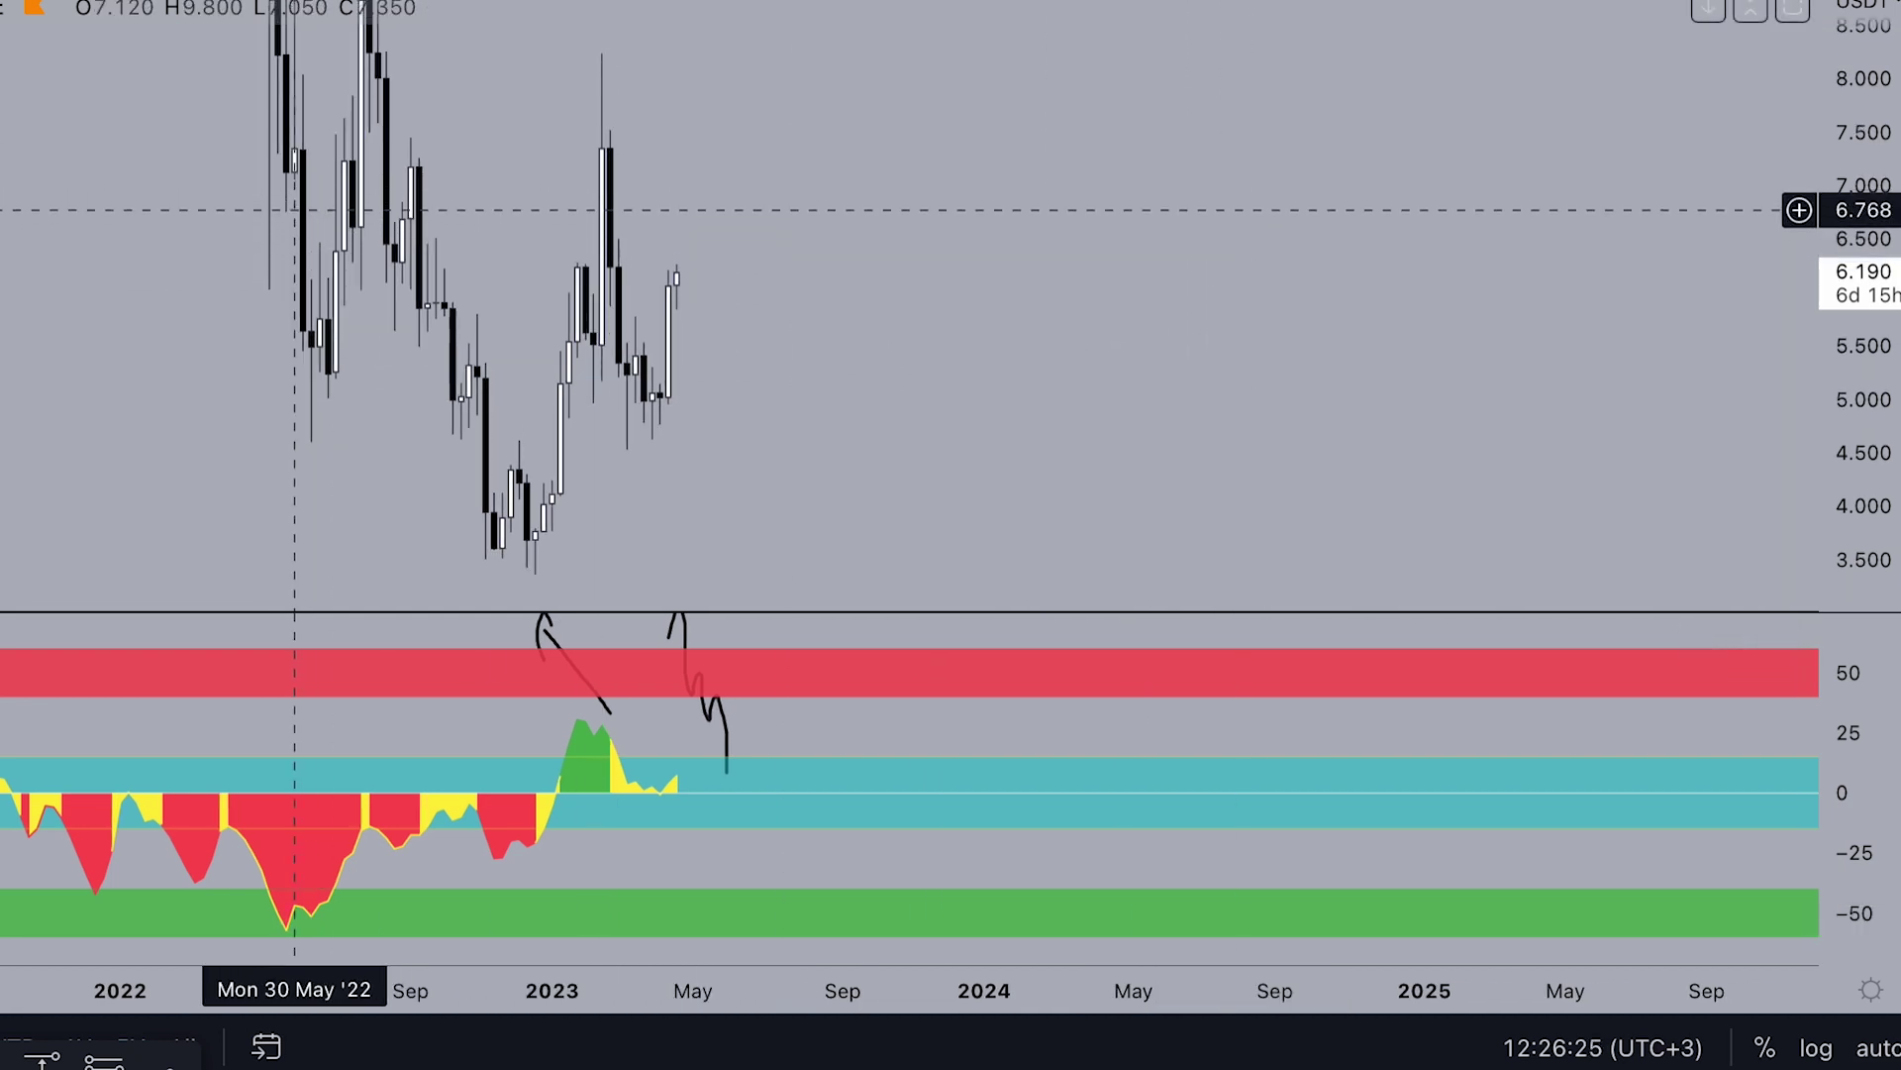
drag(1869, 190, 1861, 366)
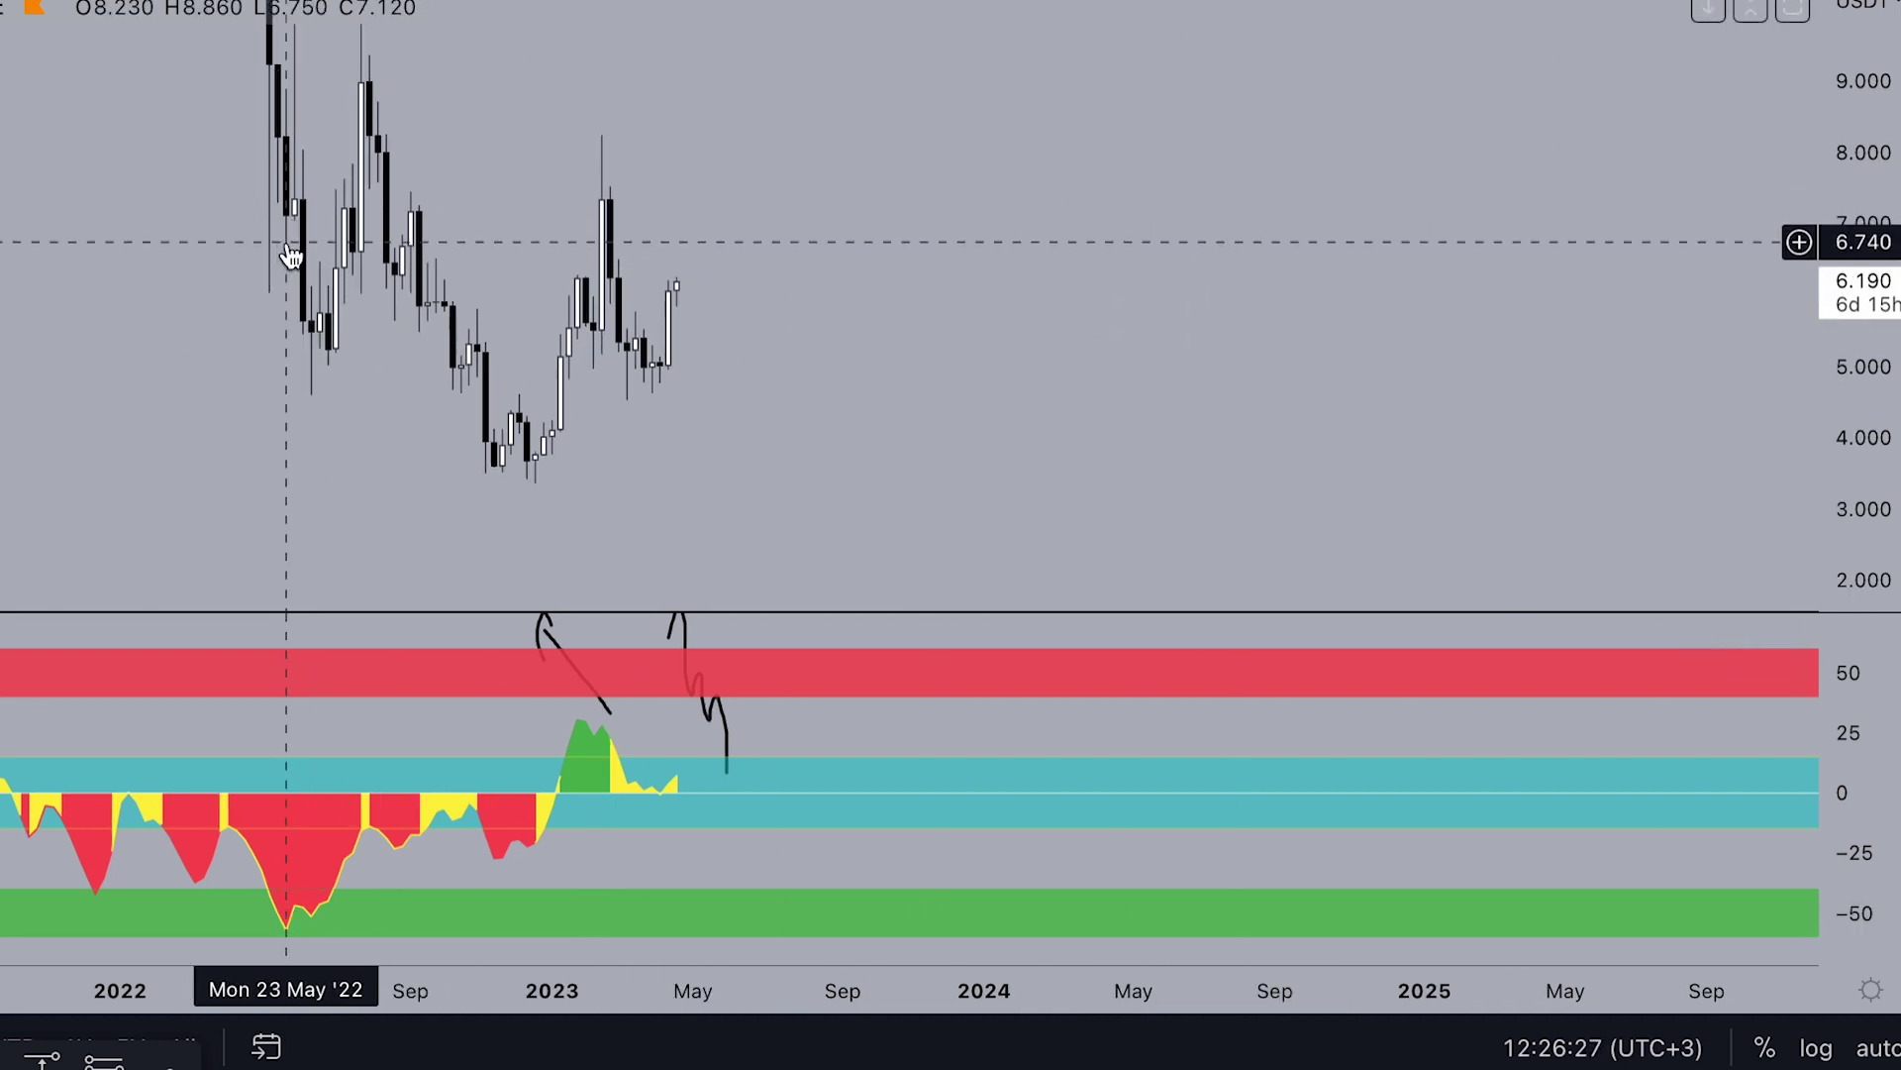
drag(391, 139, 430, 236)
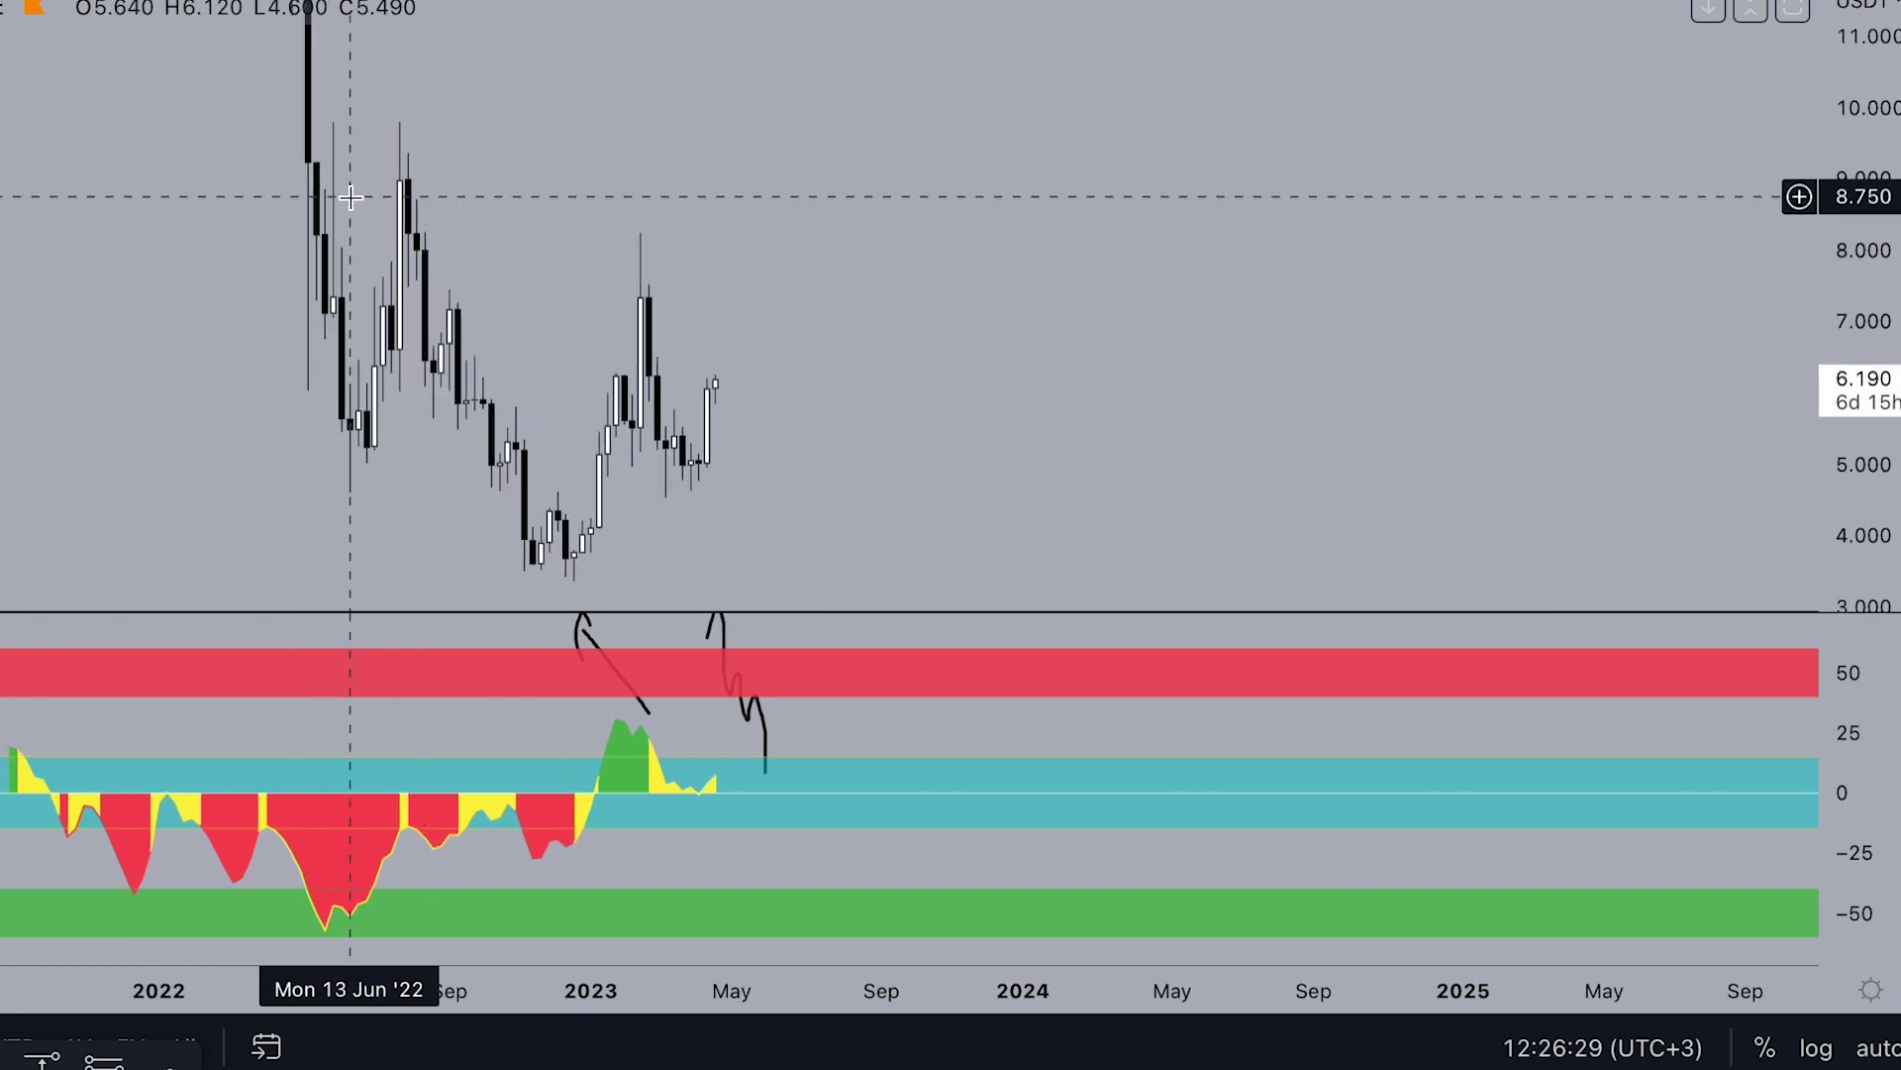
scroll(412, 208, down, 2)
scroll(412, 208, left, 1)
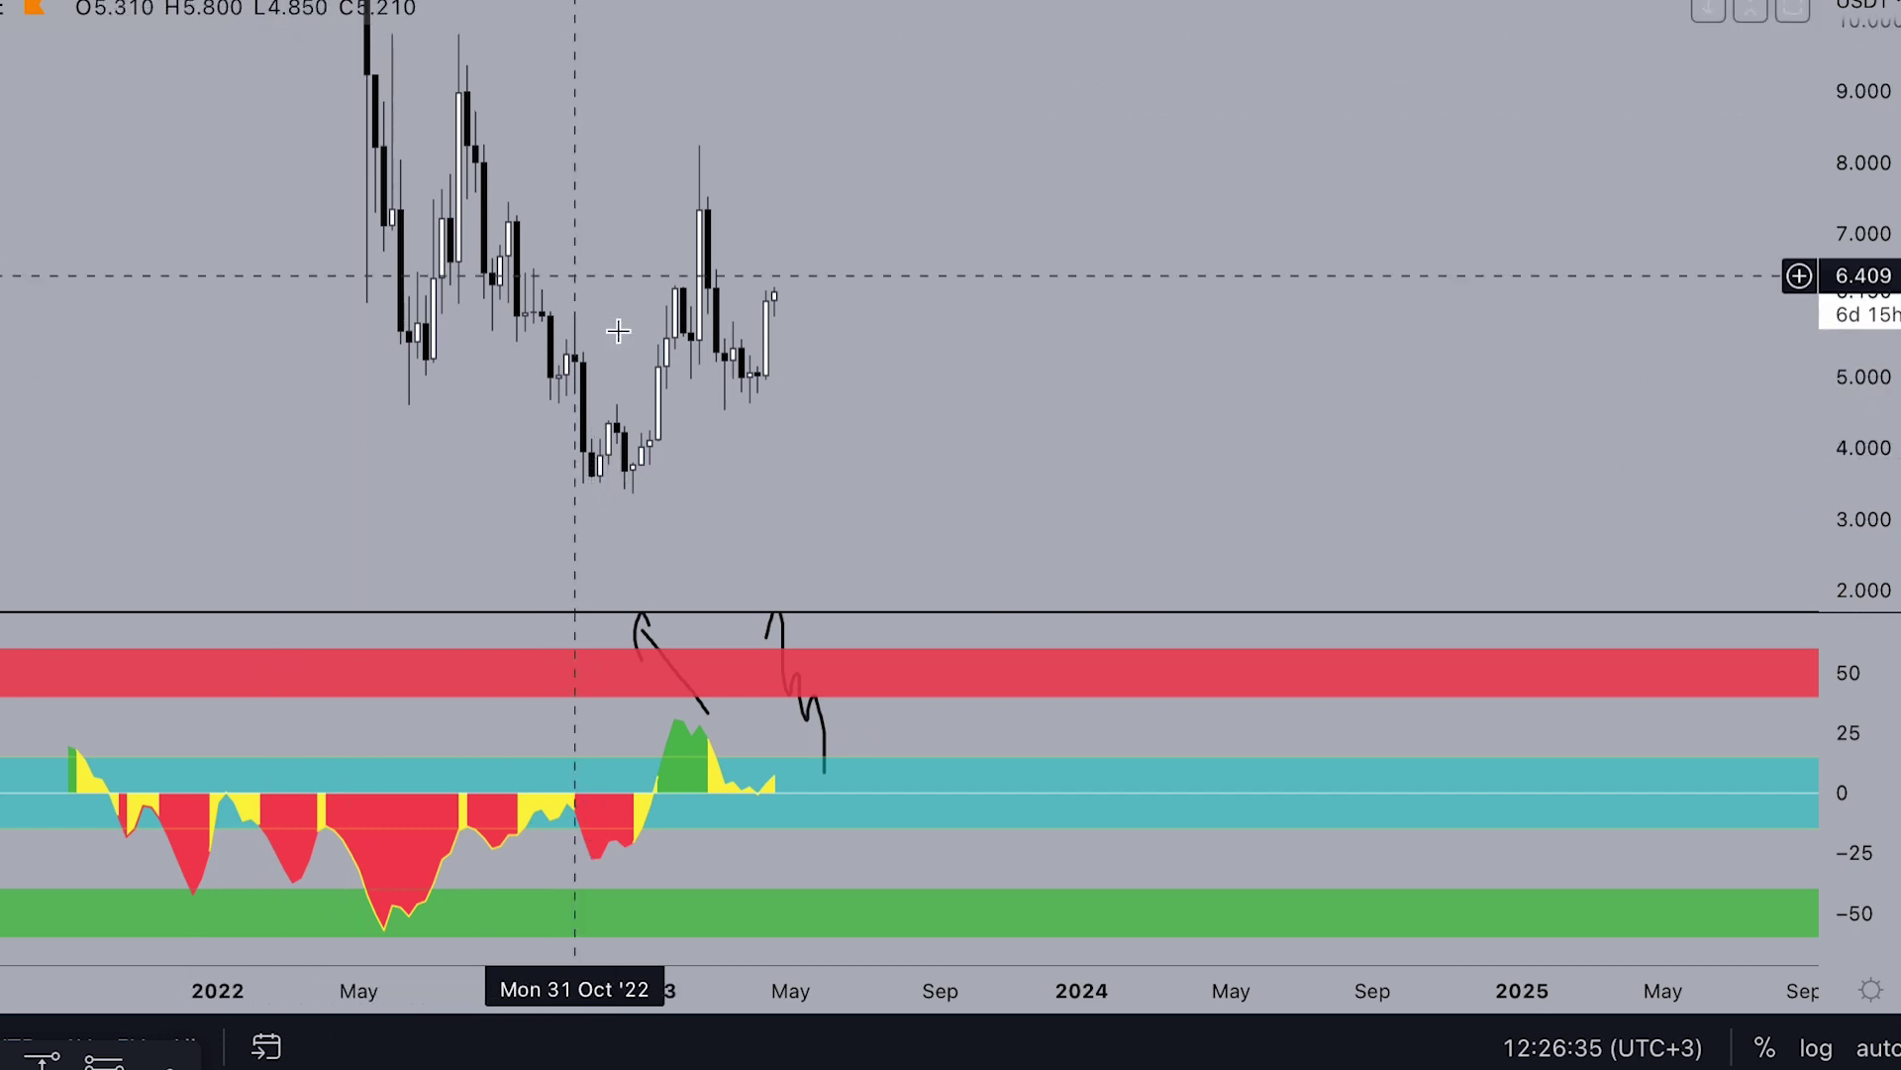
Delete the remaining sketches on the oscillator, and examine the weekly candles between mid-2022 and April 2023
click(699, 697)
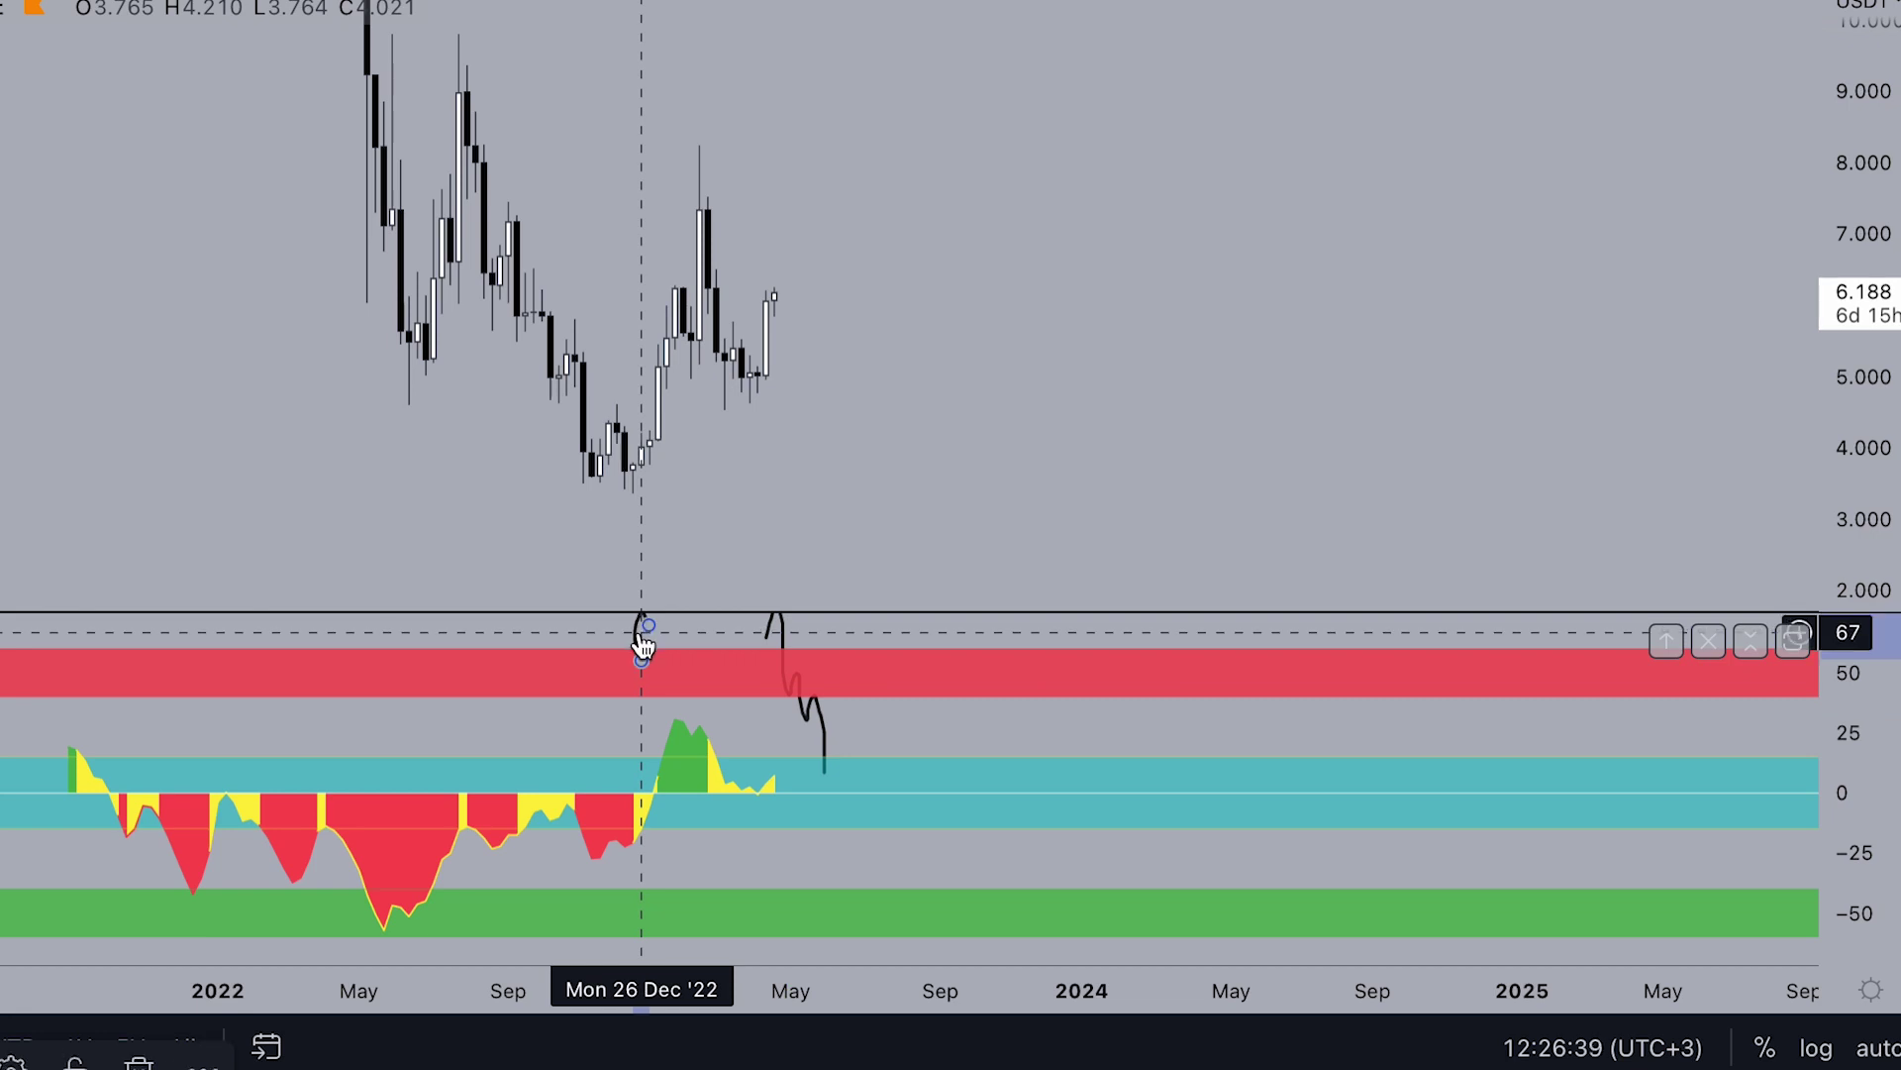
key(Delete)
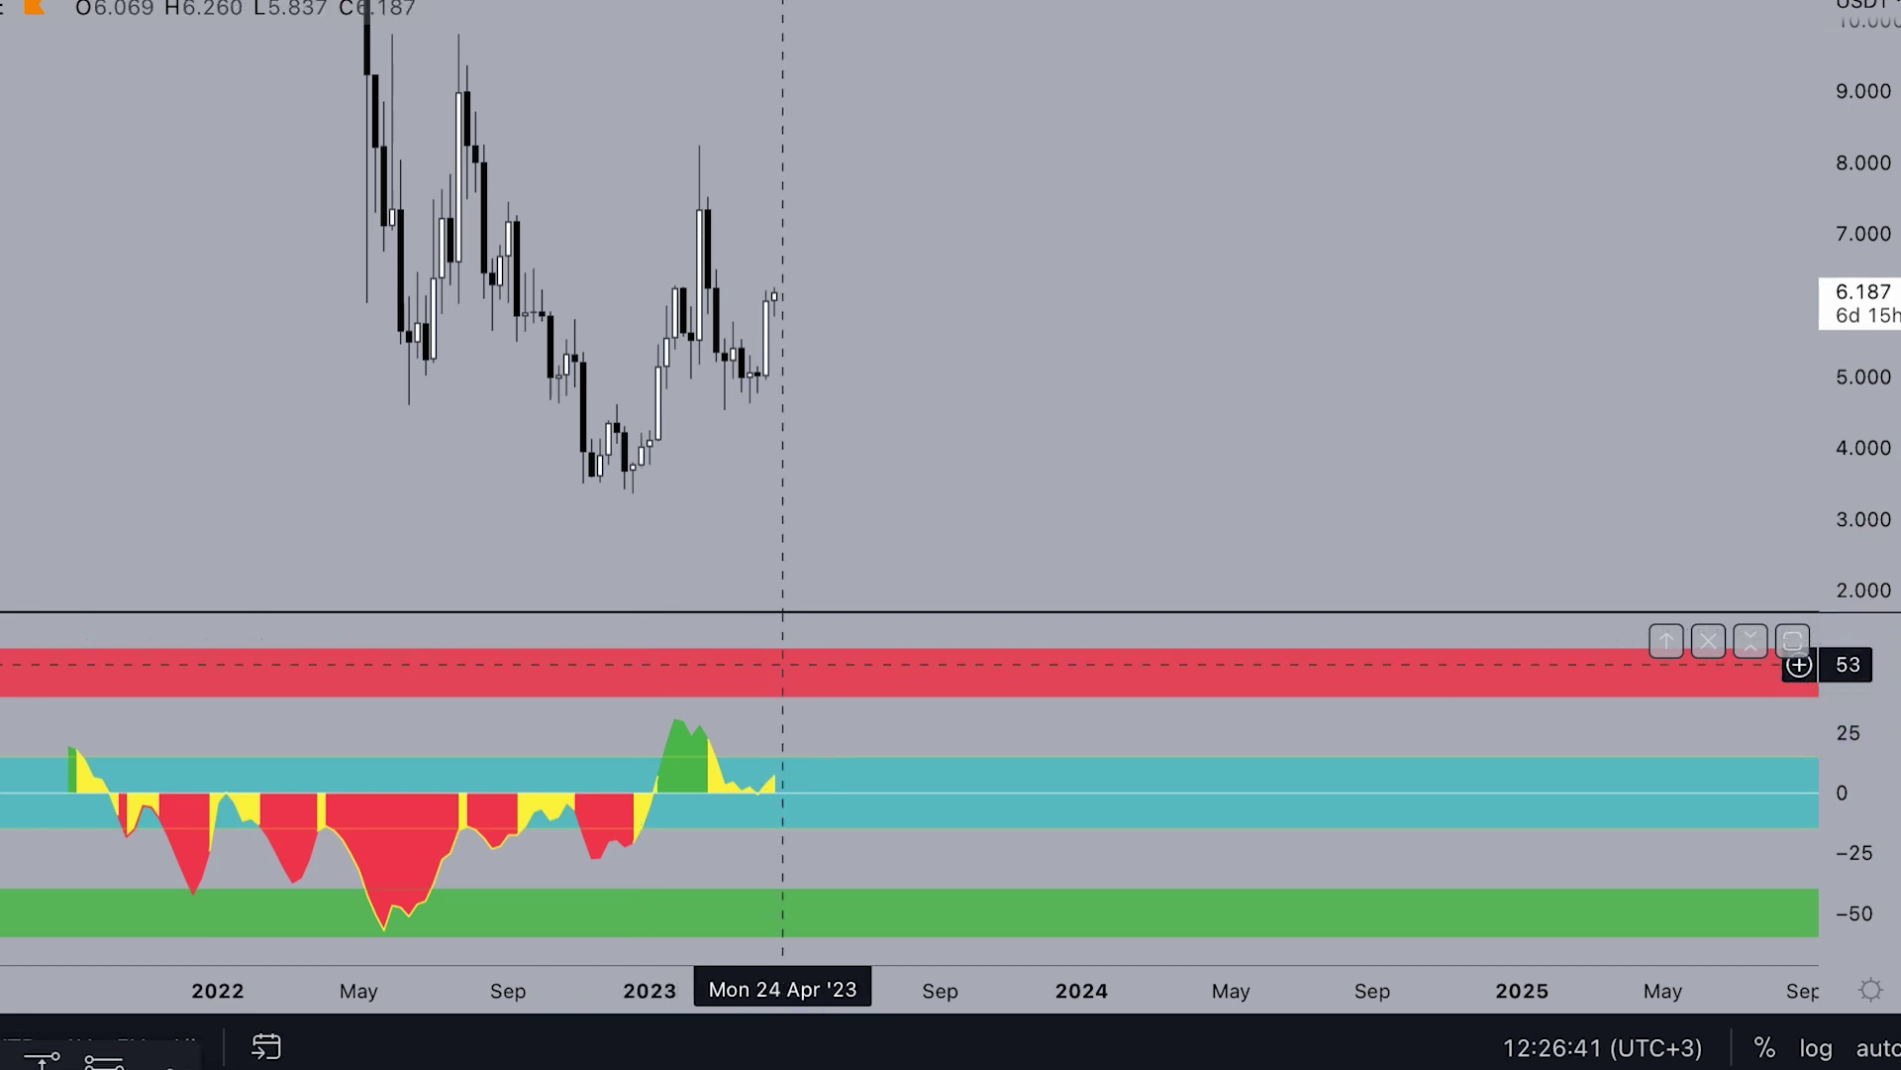
scroll(750, 463, up, 2)
drag(751, 464, 1313, 488)
scroll(1294, 467, up, 3)
drag(1858, 365, 1859, 466)
drag(1197, 326, 1511, 398)
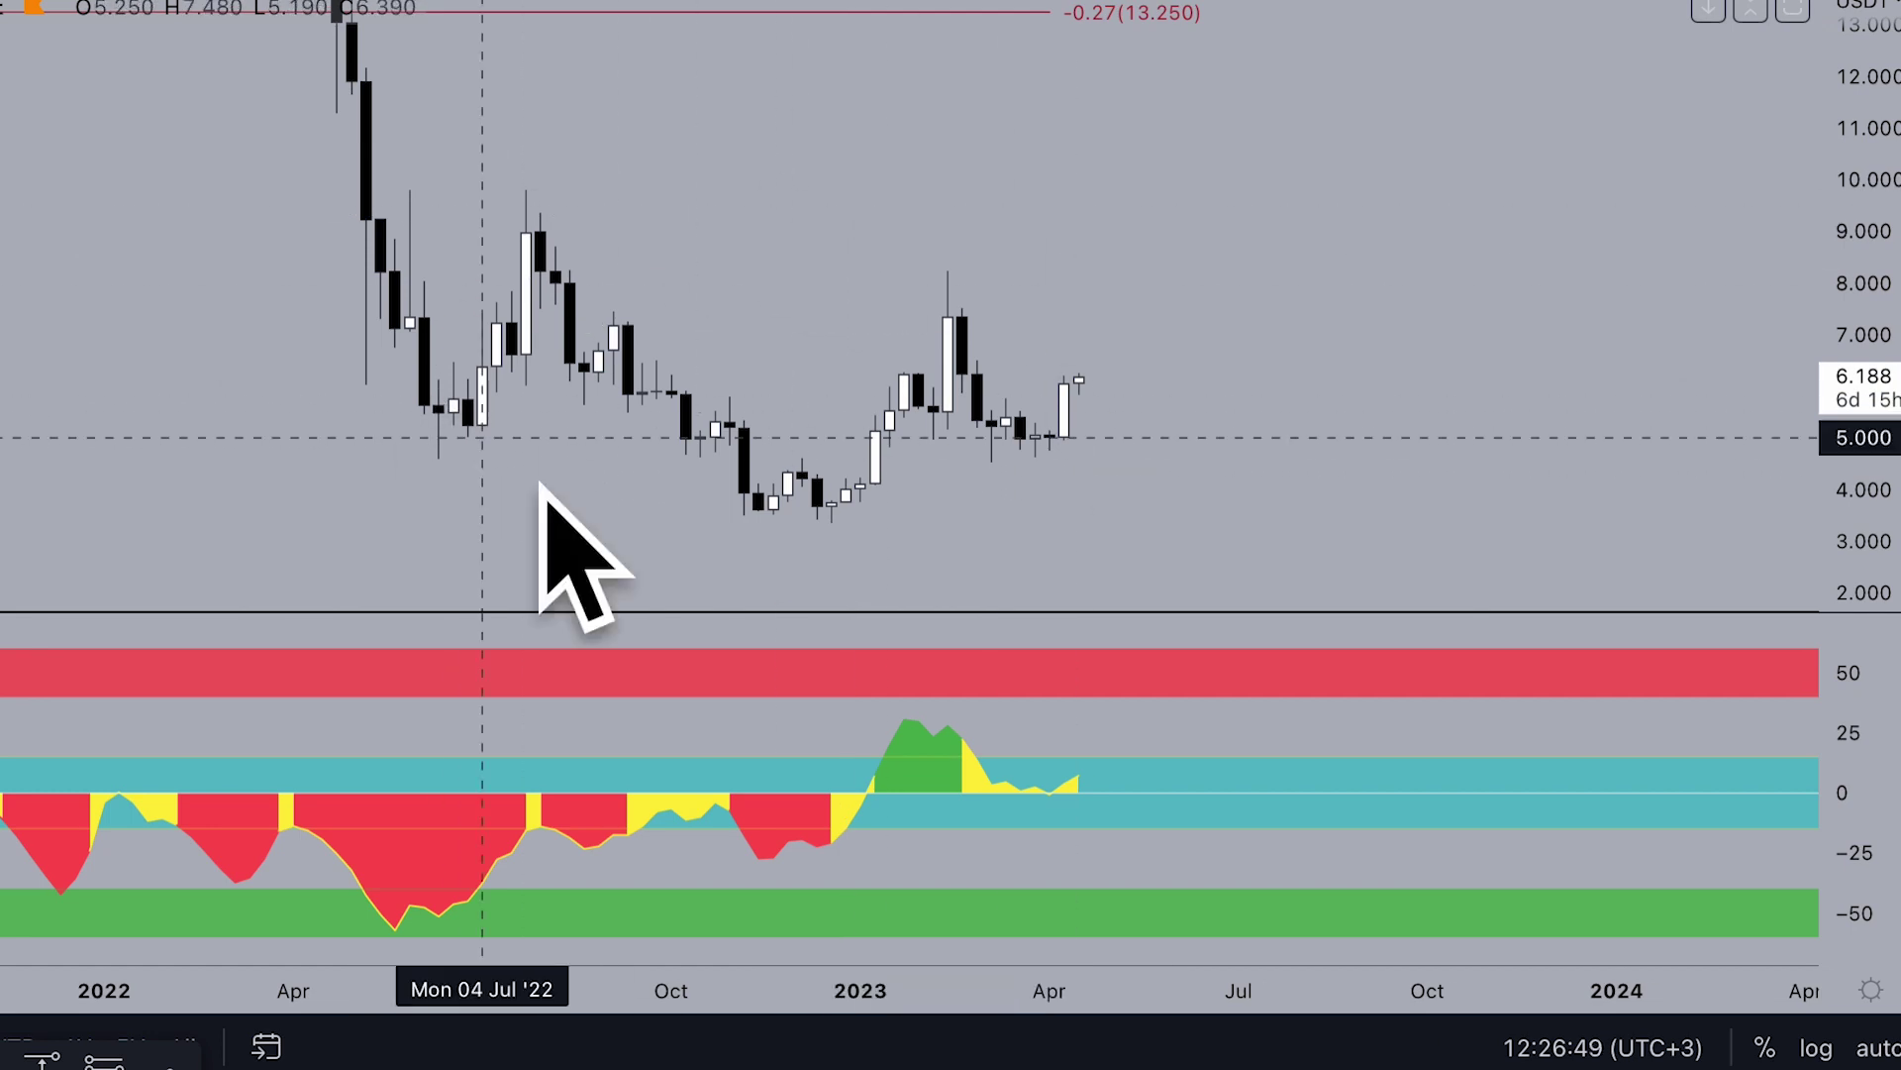
scroll(1048, 475, up, 2)
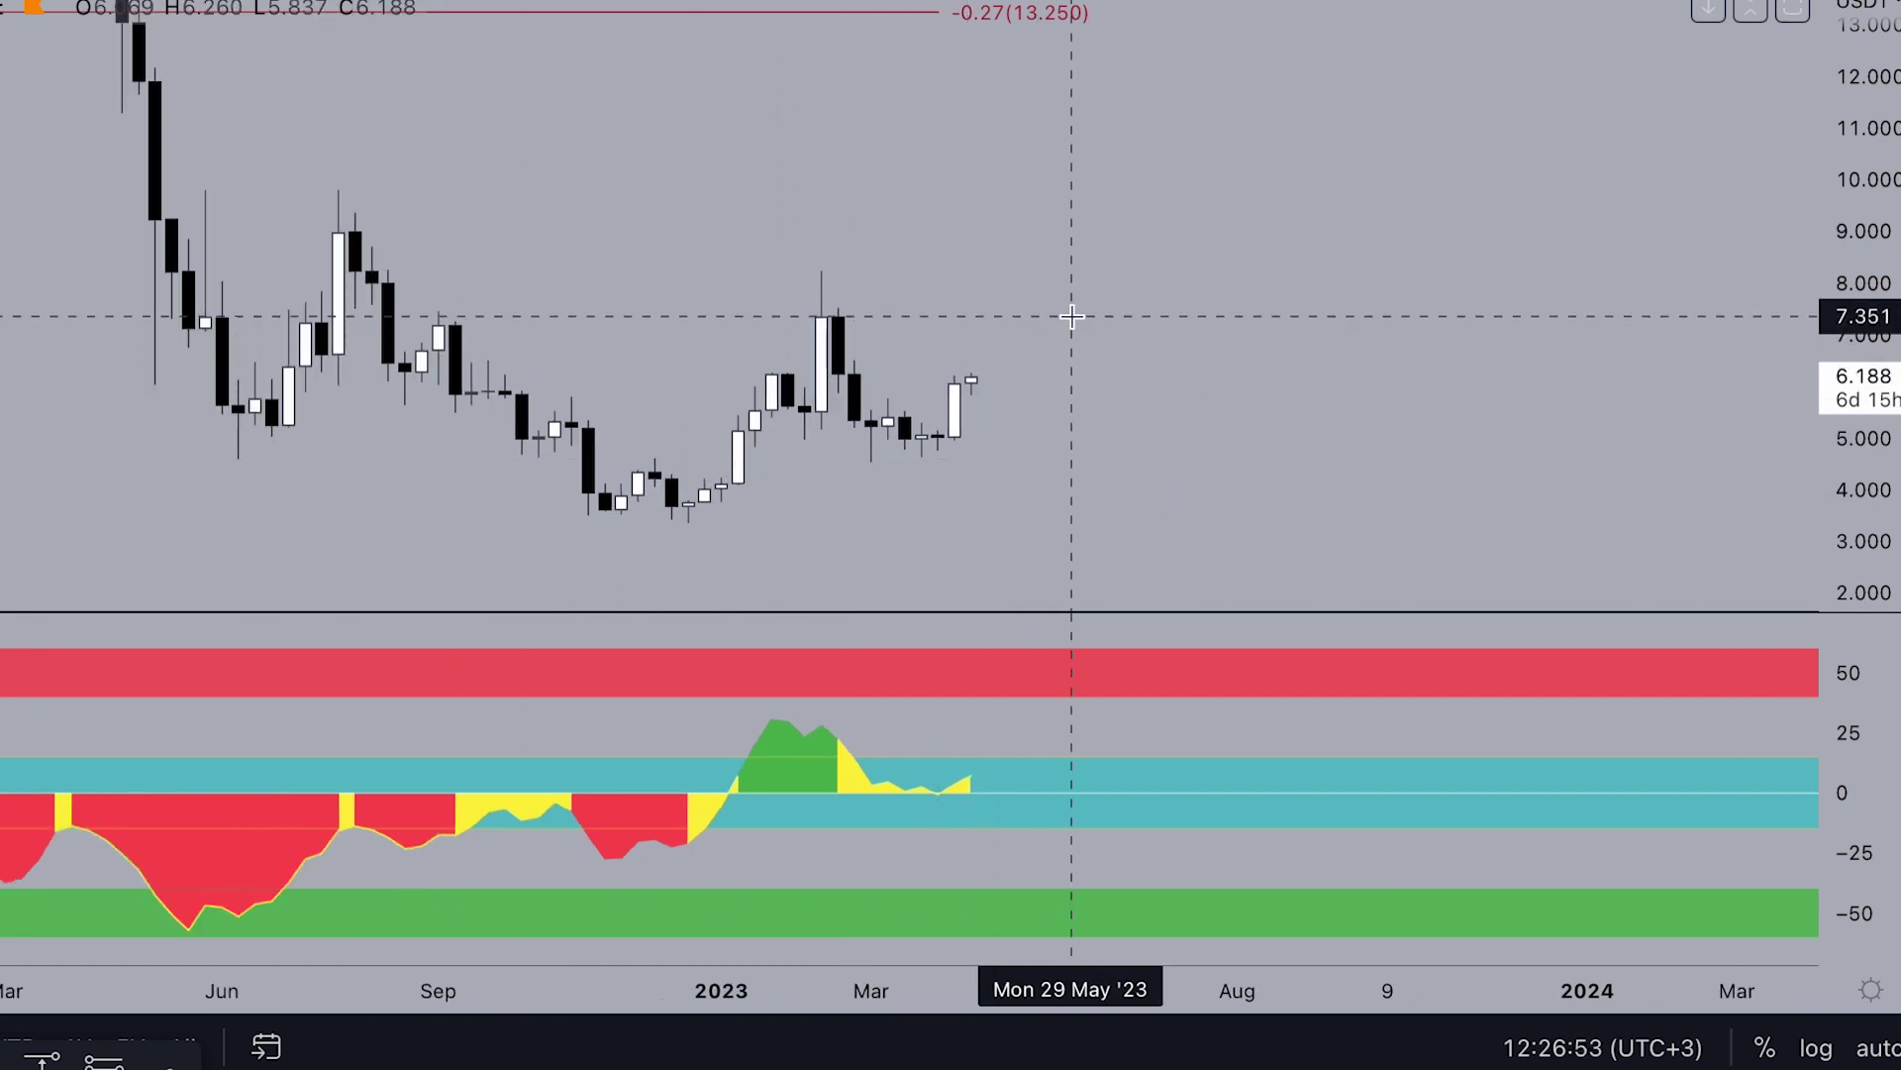
scroll(1071, 317, down, 3)
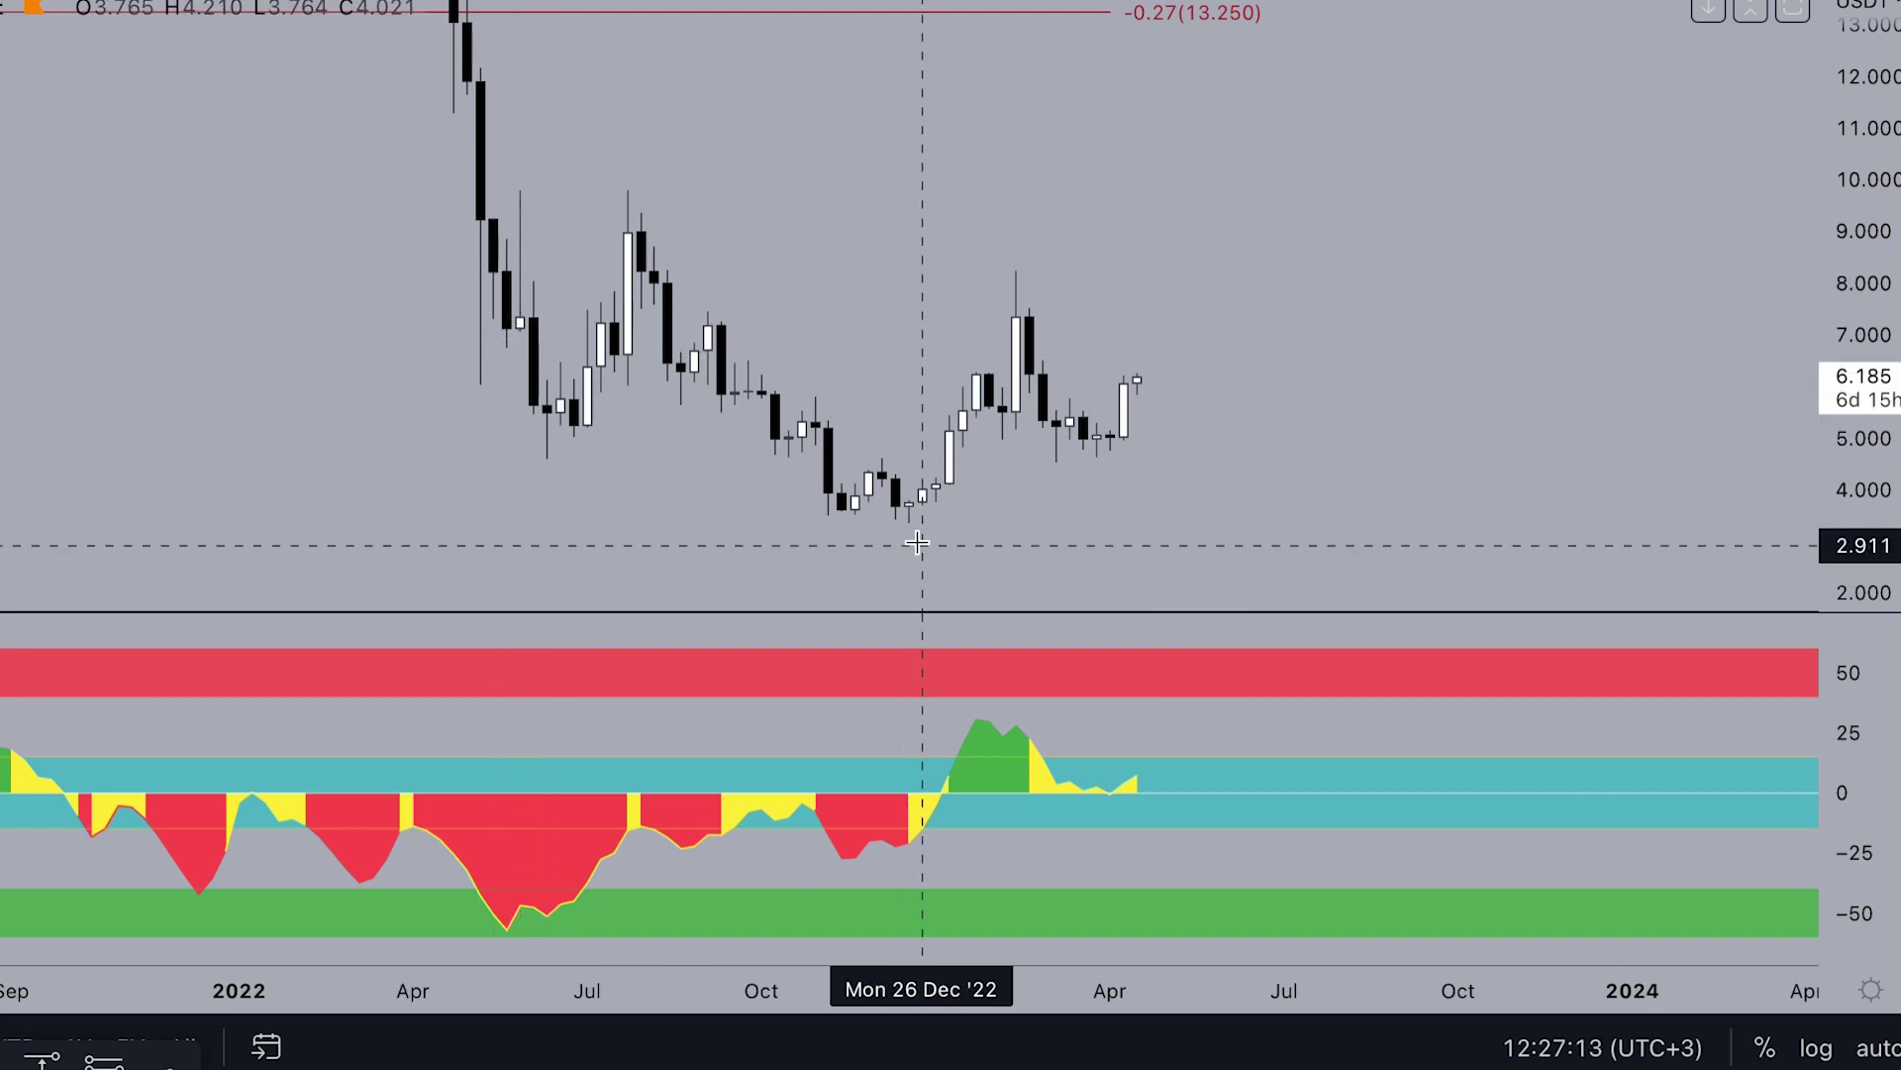
Draw a rising line under the oscillator's lows from May 2022 to early 2023, and sketch its path from April 2023 into the red zone
click(503, 932)
click(989, 849)
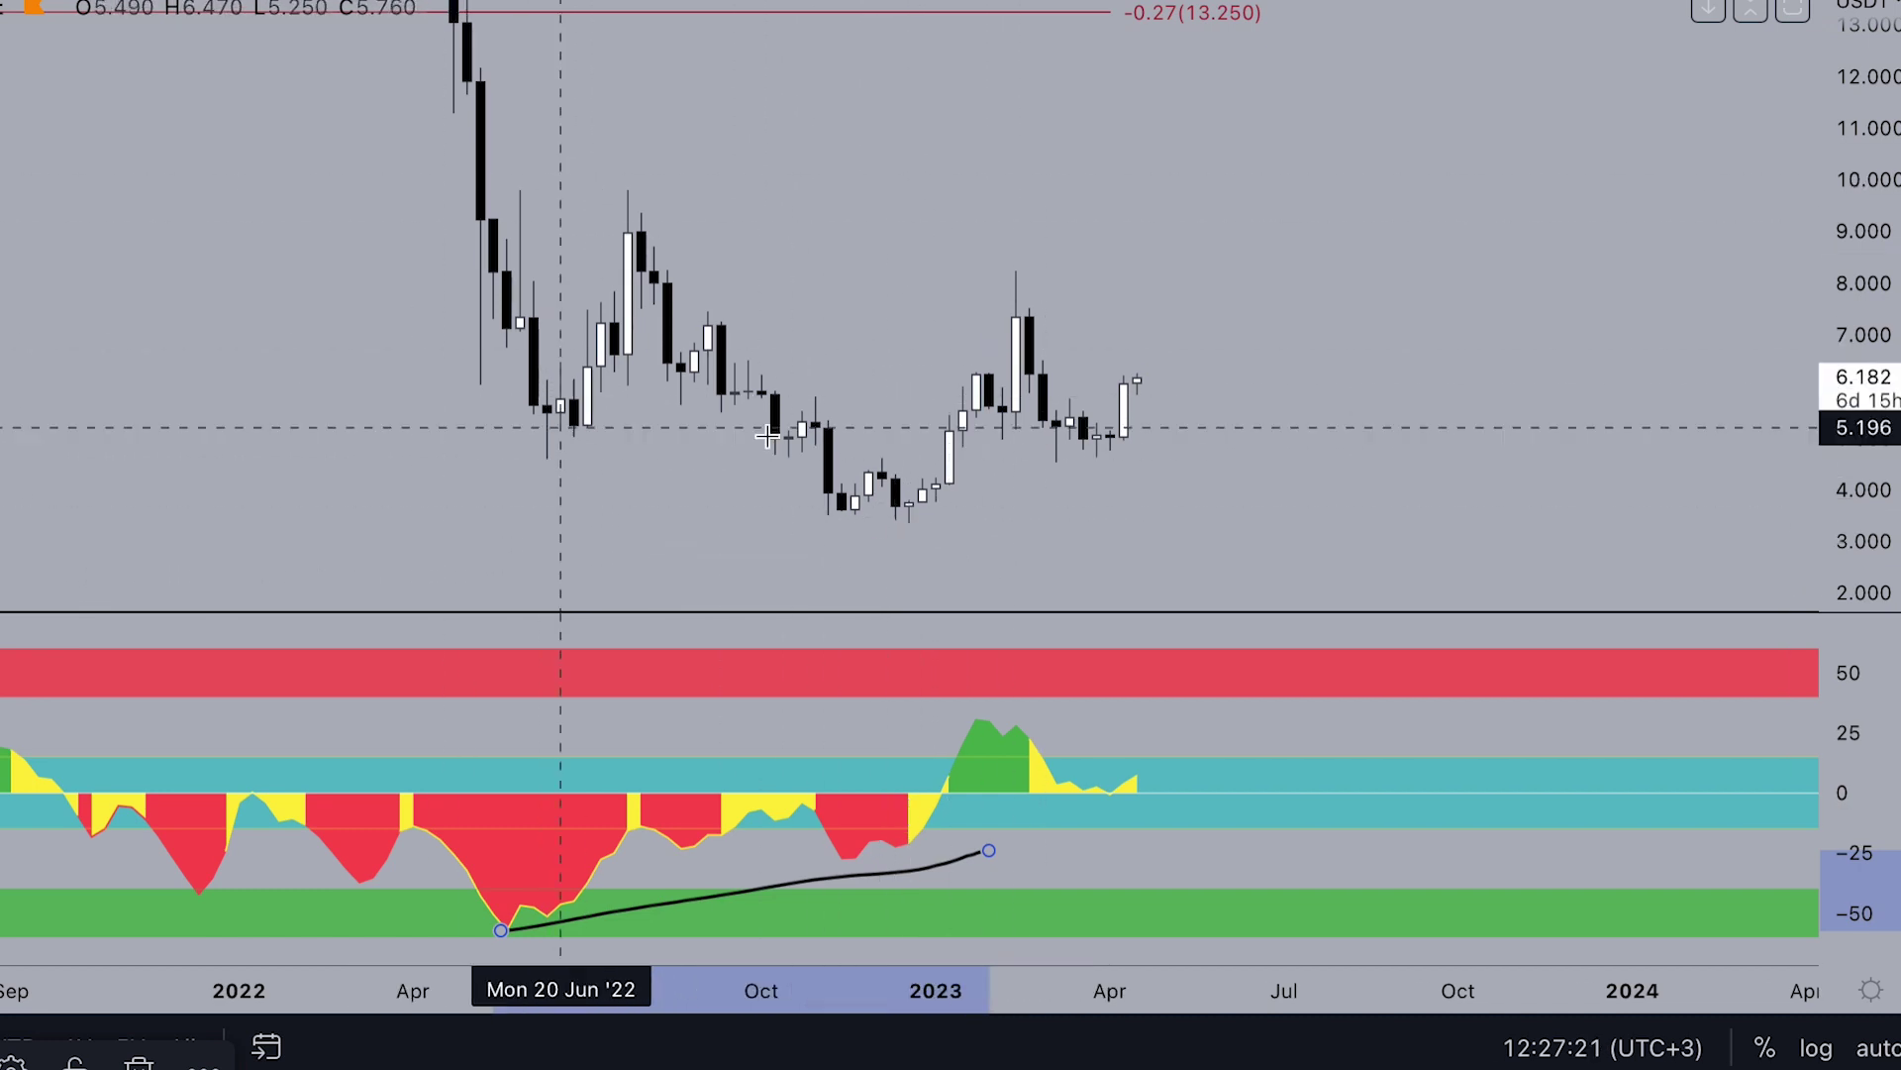
scroll(1081, 782, up, 2)
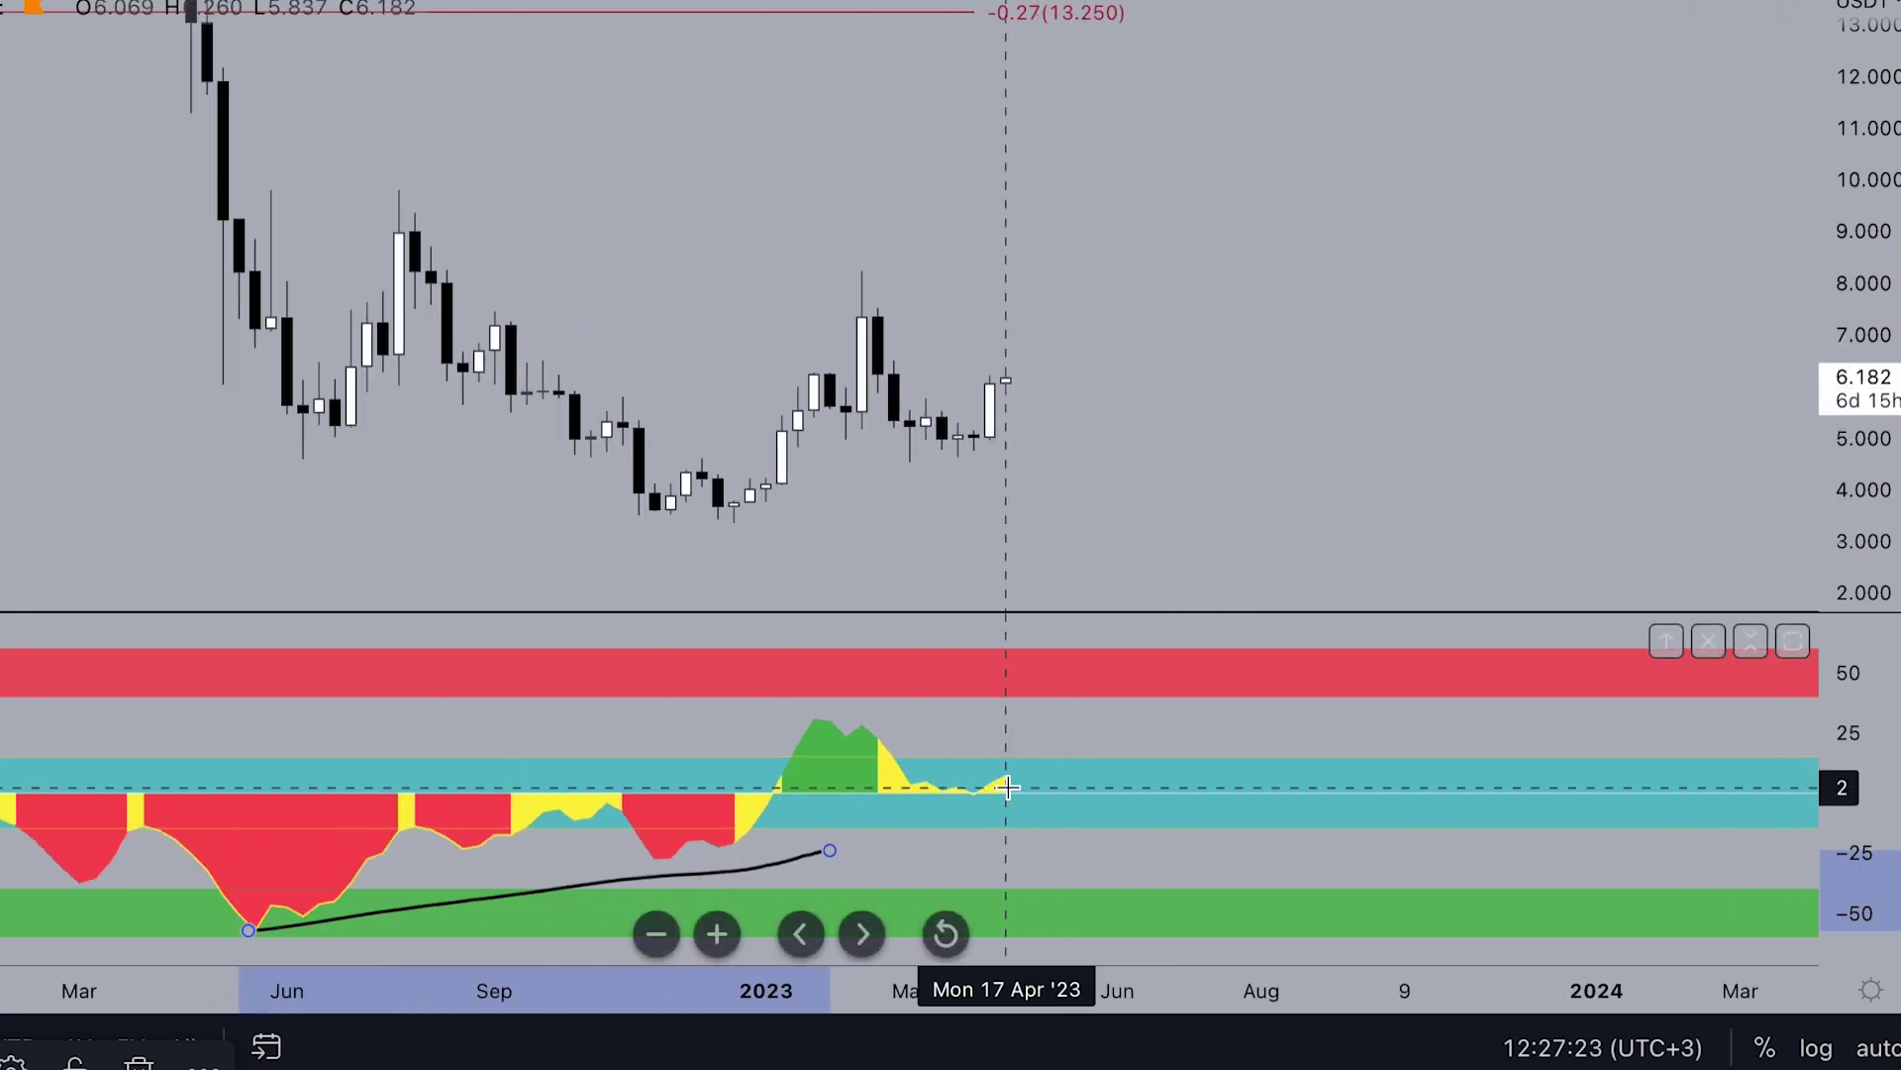
drag(1008, 789, 1134, 671)
scroll(940, 844, down, 1)
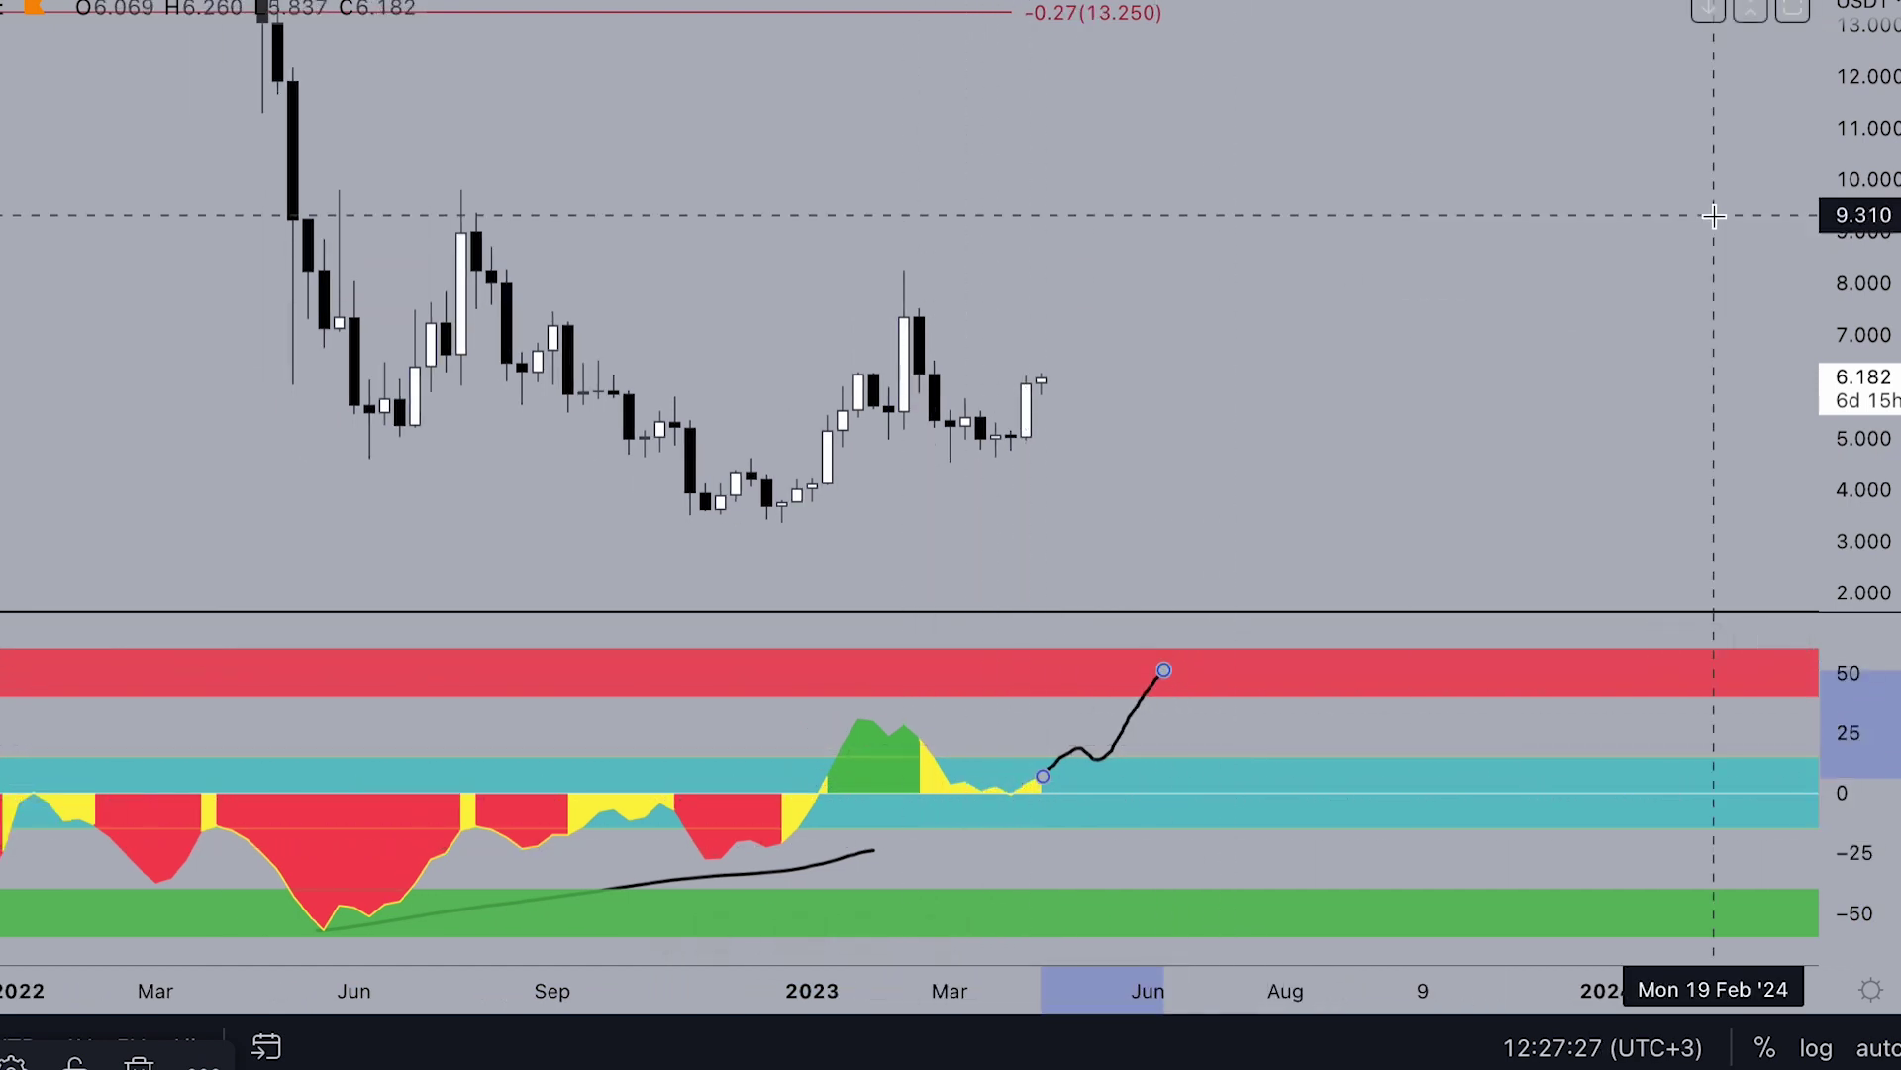
Circle the oscillator's lows between March 2022 and January 2023, and remove all sketches from the oscillator
mouse_move(805, 820)
mouse_down()
mouse_move(263, 833)
mouse_move(491, 946)
mouse_up()
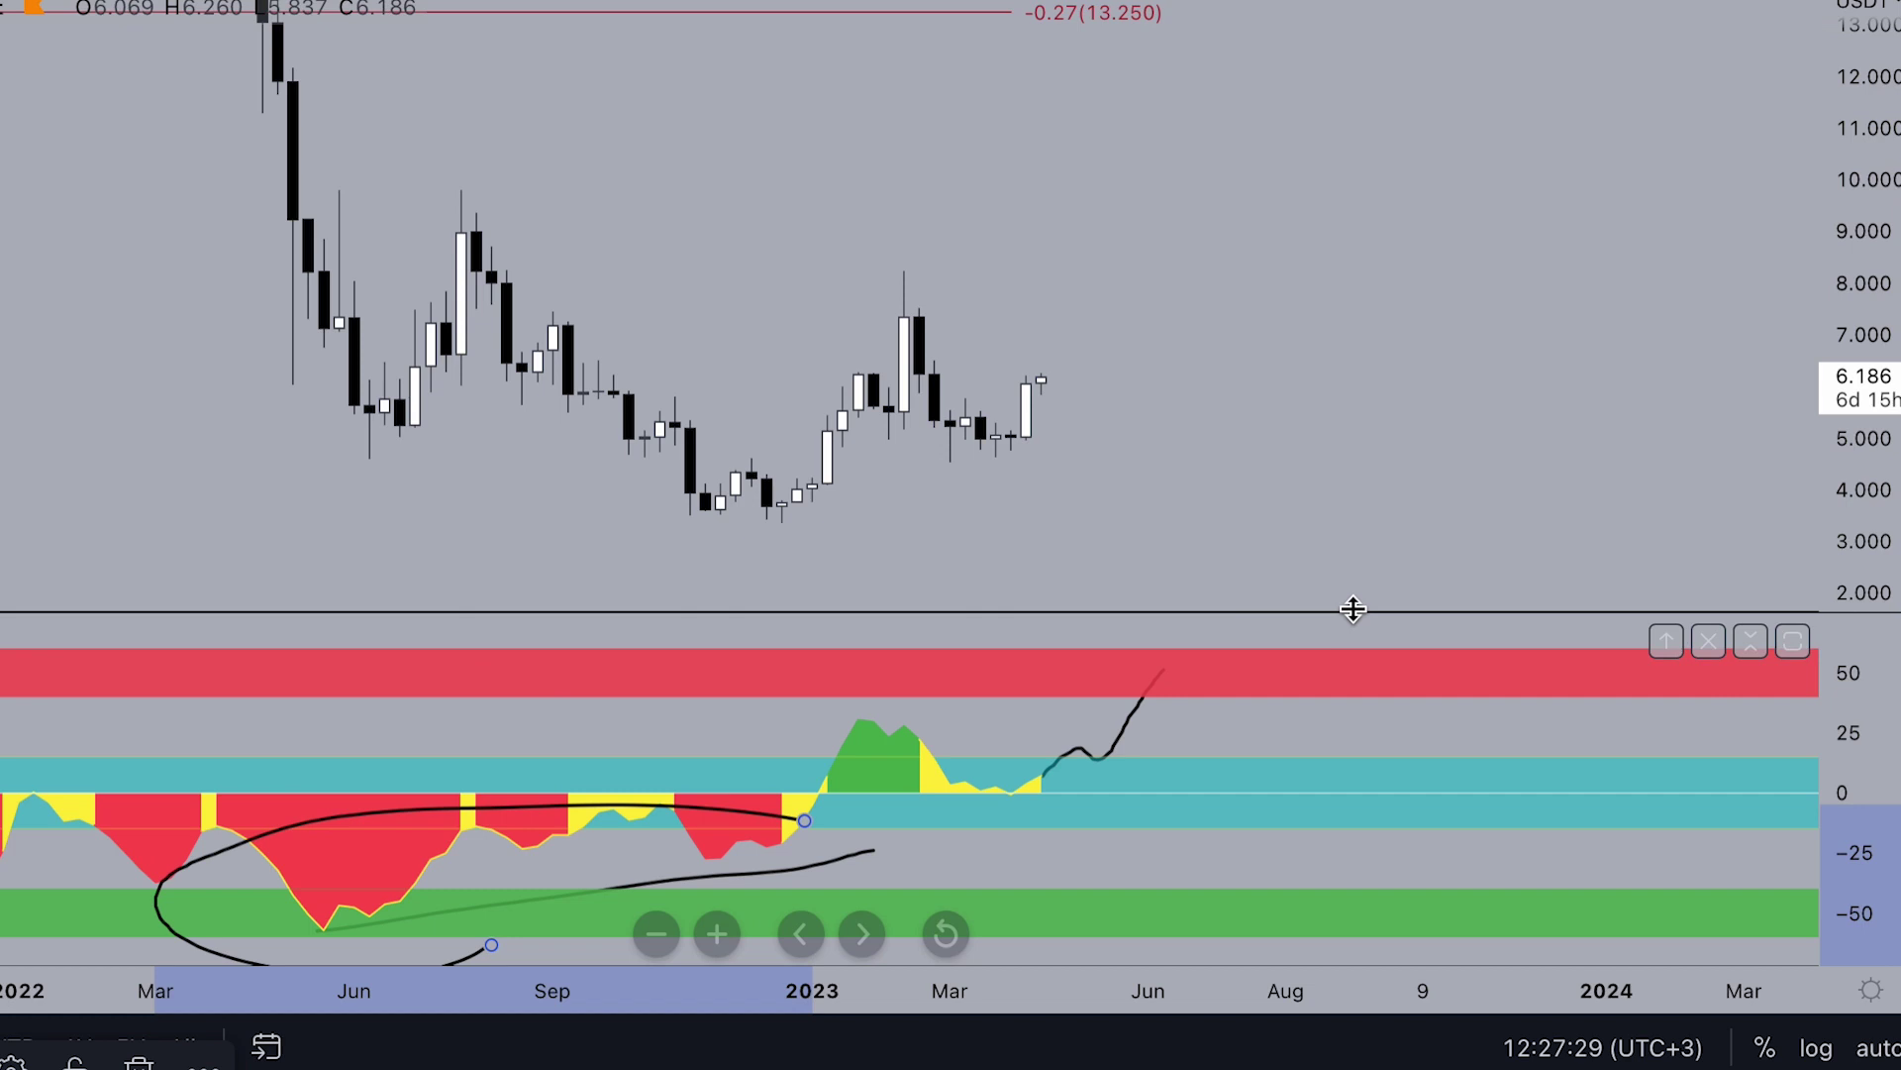
mouse_move(1490, 676)
mouse_down()
mouse_move(1161, 733)
mouse_move(1423, 739)
mouse_up()
key(ctrl+z)
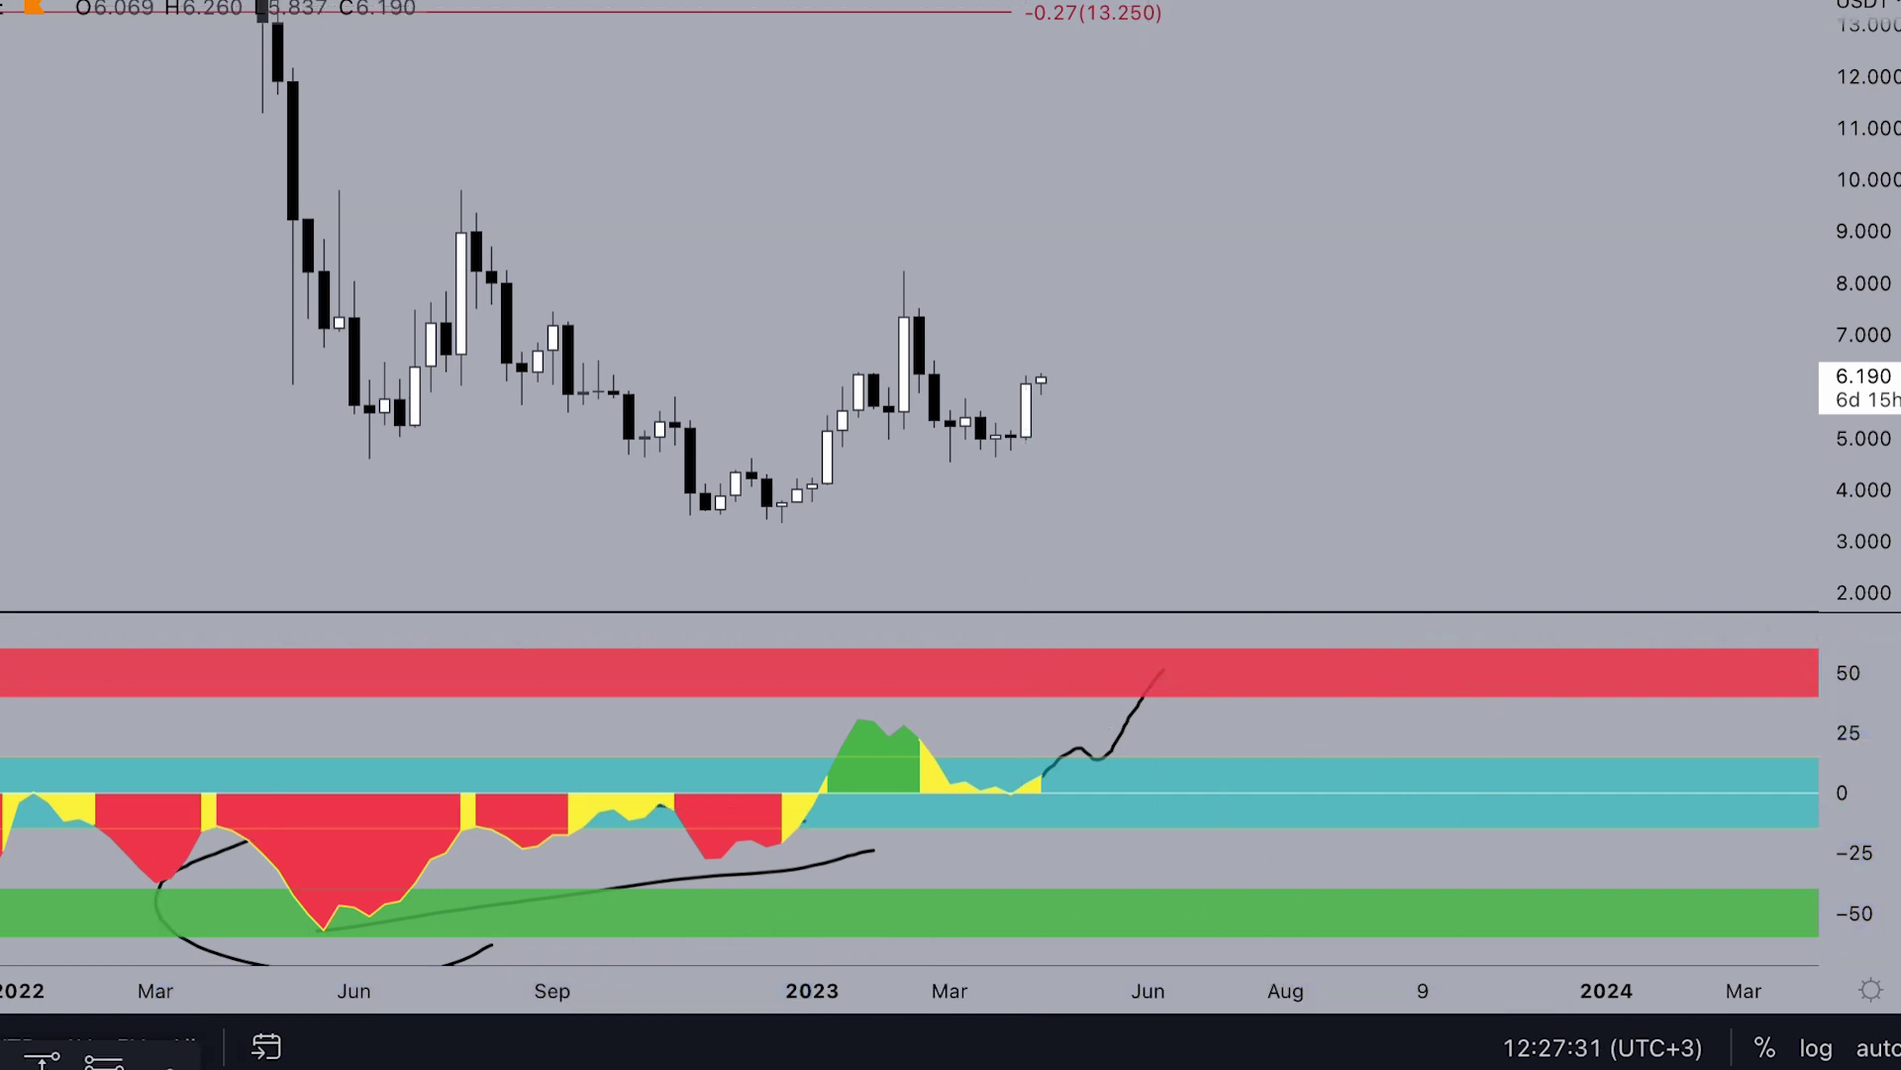
scroll(99, 333, down, 3)
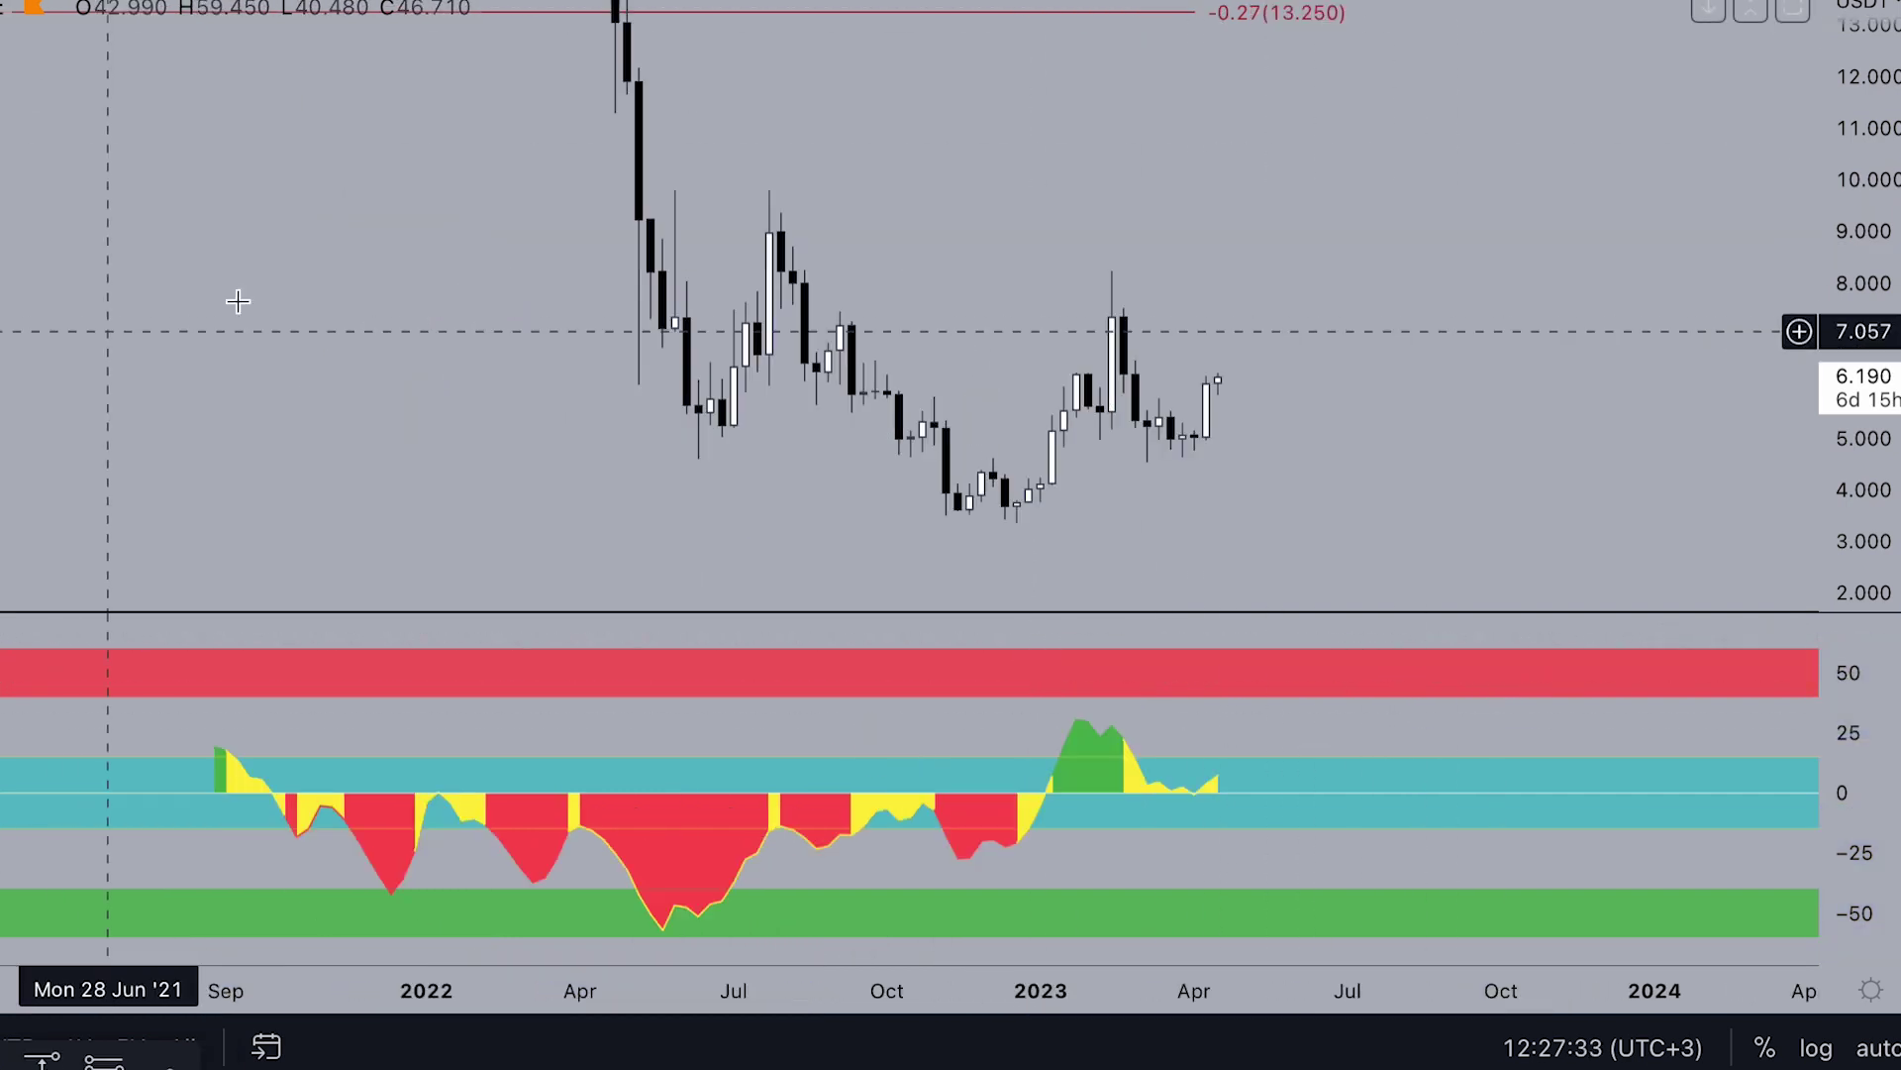
Switch the chart to monthly candles and examine the oscillator and the price history against the Fibonacci levels
drag(1134, 221, 840, 188)
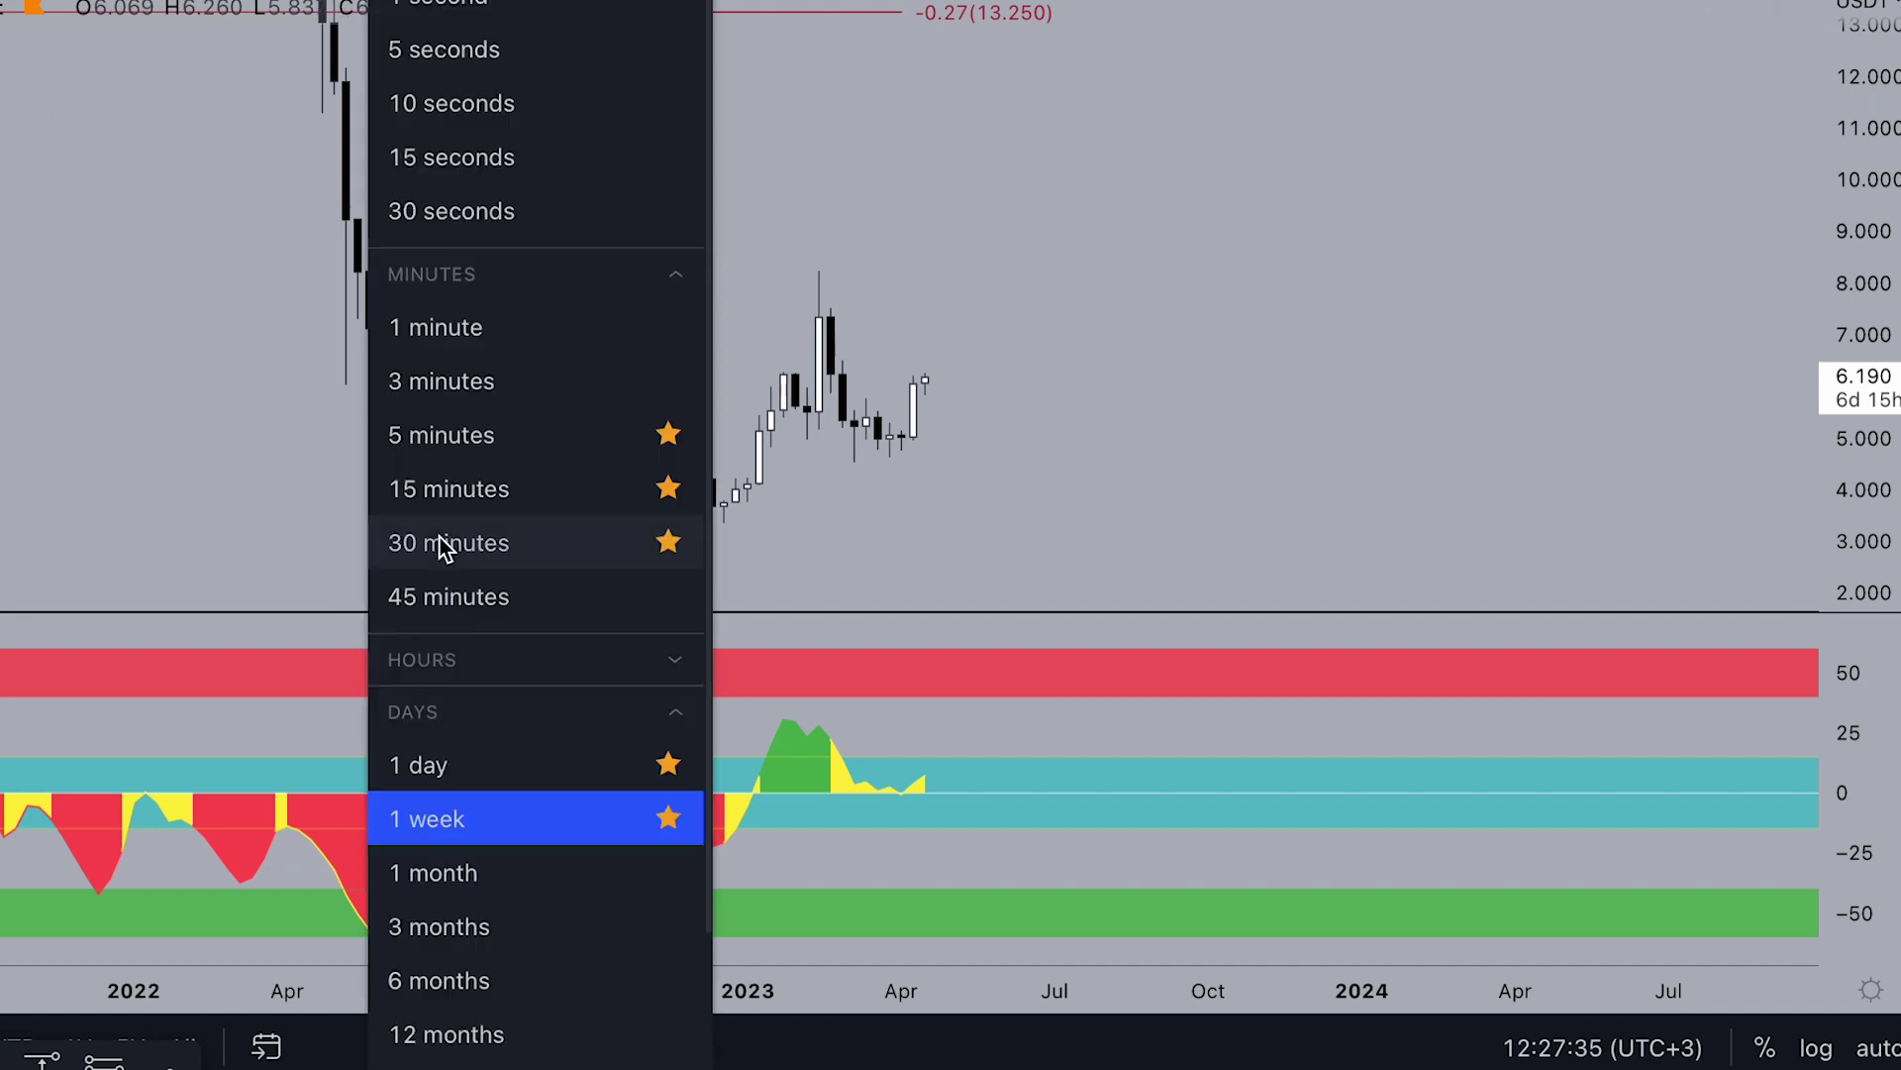
click(458, 885)
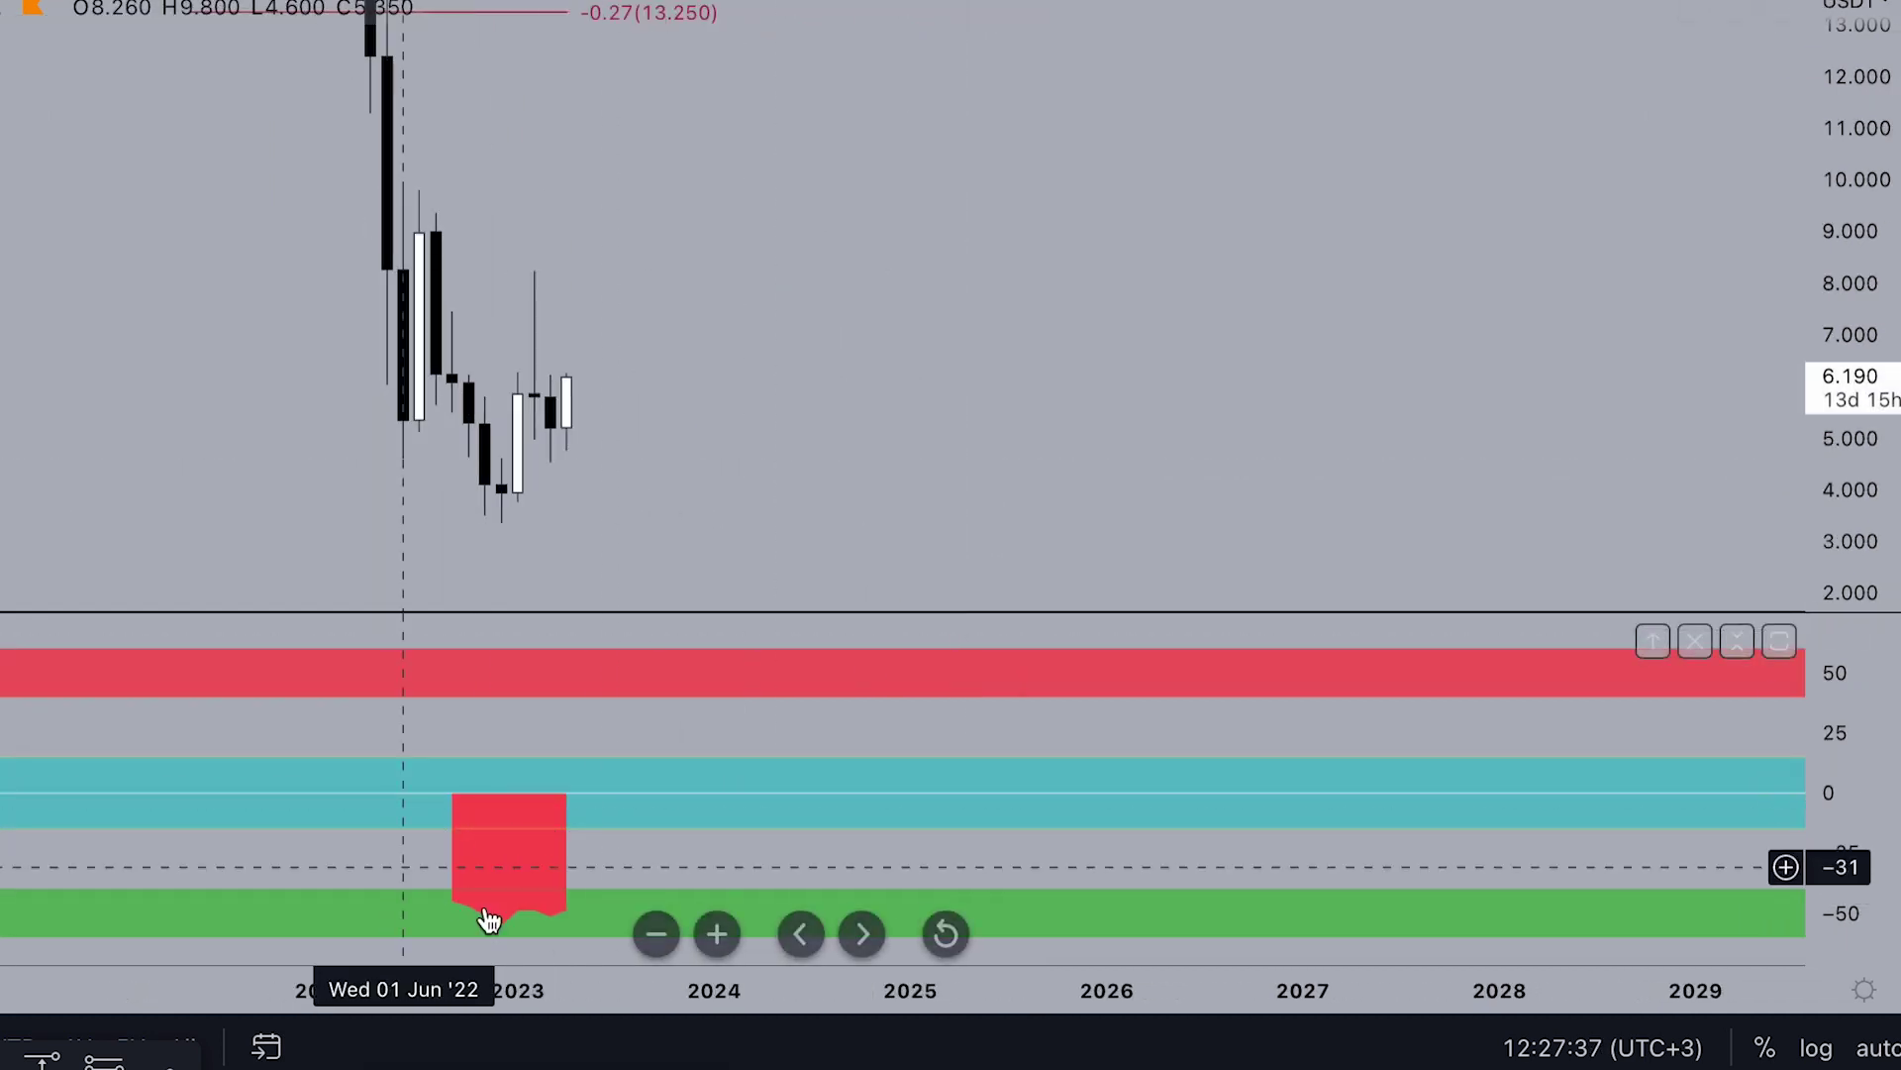
drag(1867, 183, 1867, 606)
drag(1434, 312, 1473, 508)
drag(1509, 620, 1542, 664)
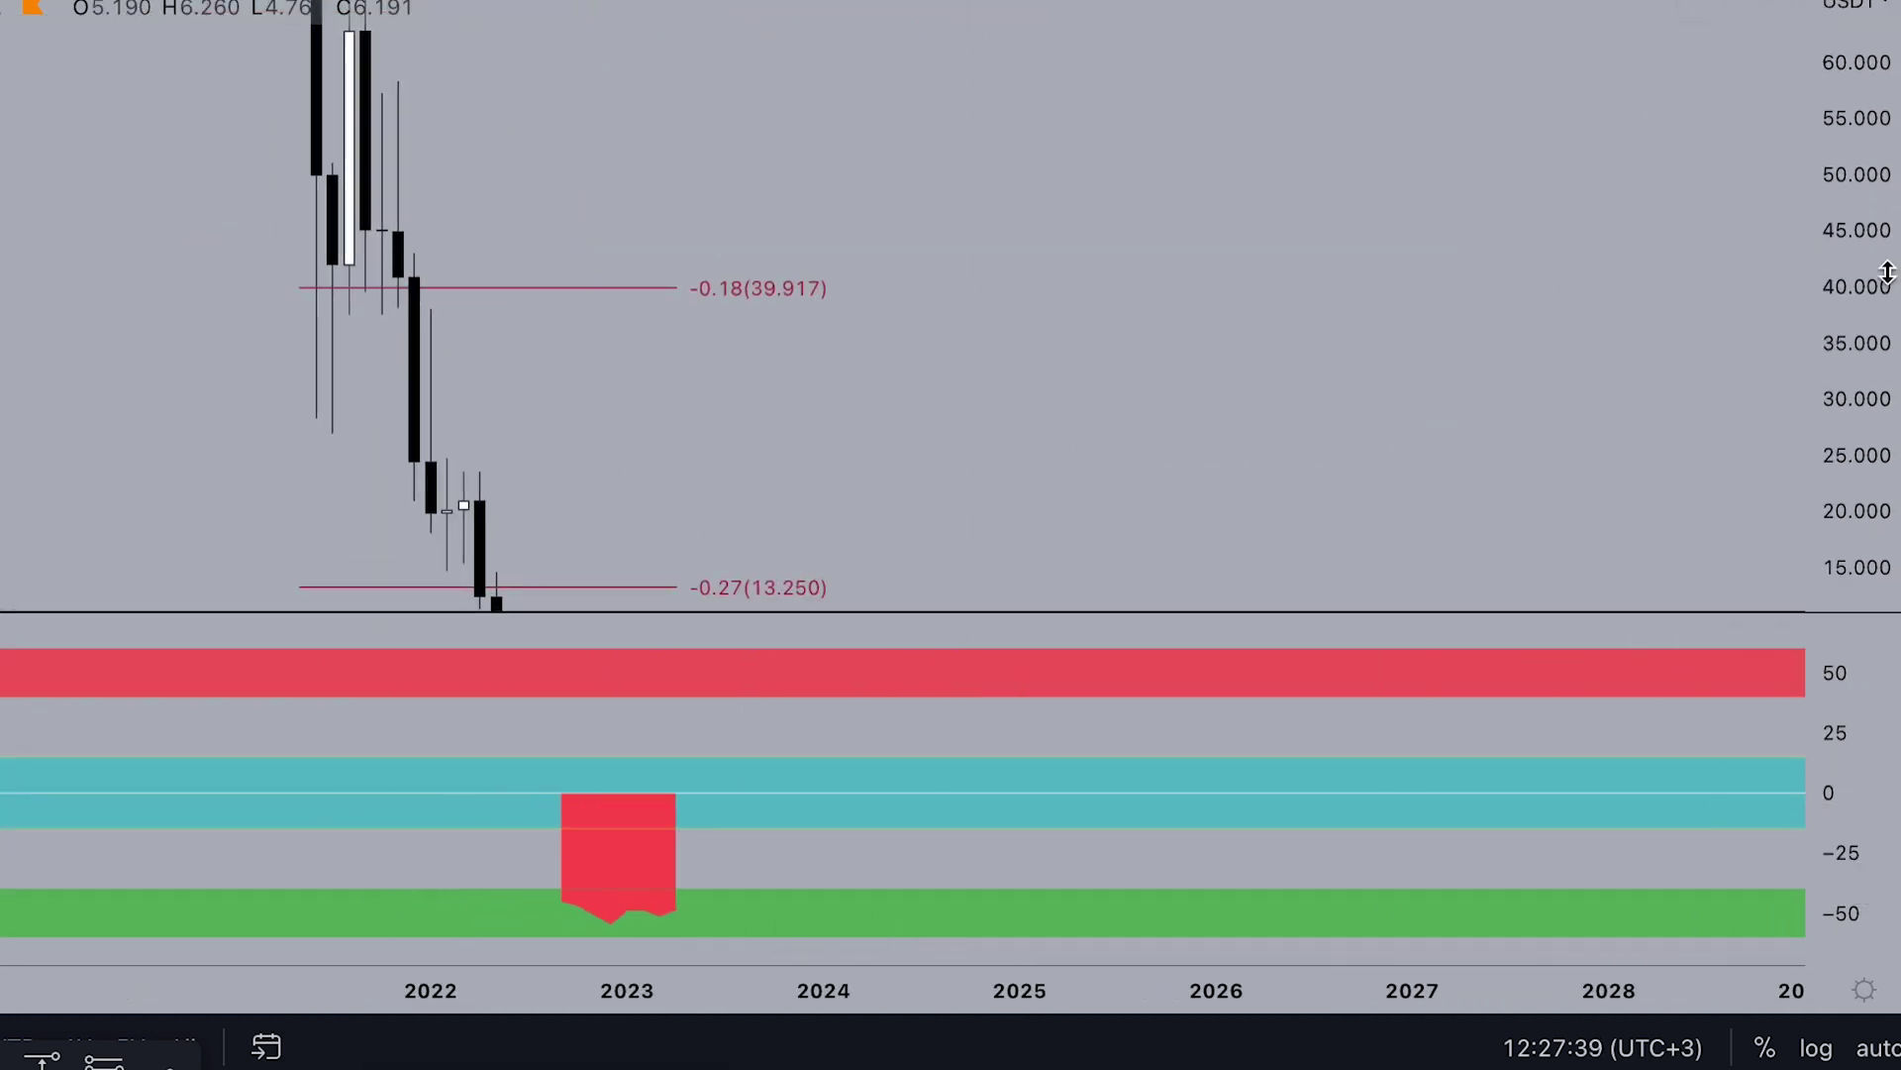
drag(1888, 273, 1872, 540)
drag(1398, 297, 1441, 446)
drag(1842, 219, 1842, 556)
drag(1523, 305, 1523, 460)
drag(1166, 253, 1213, 326)
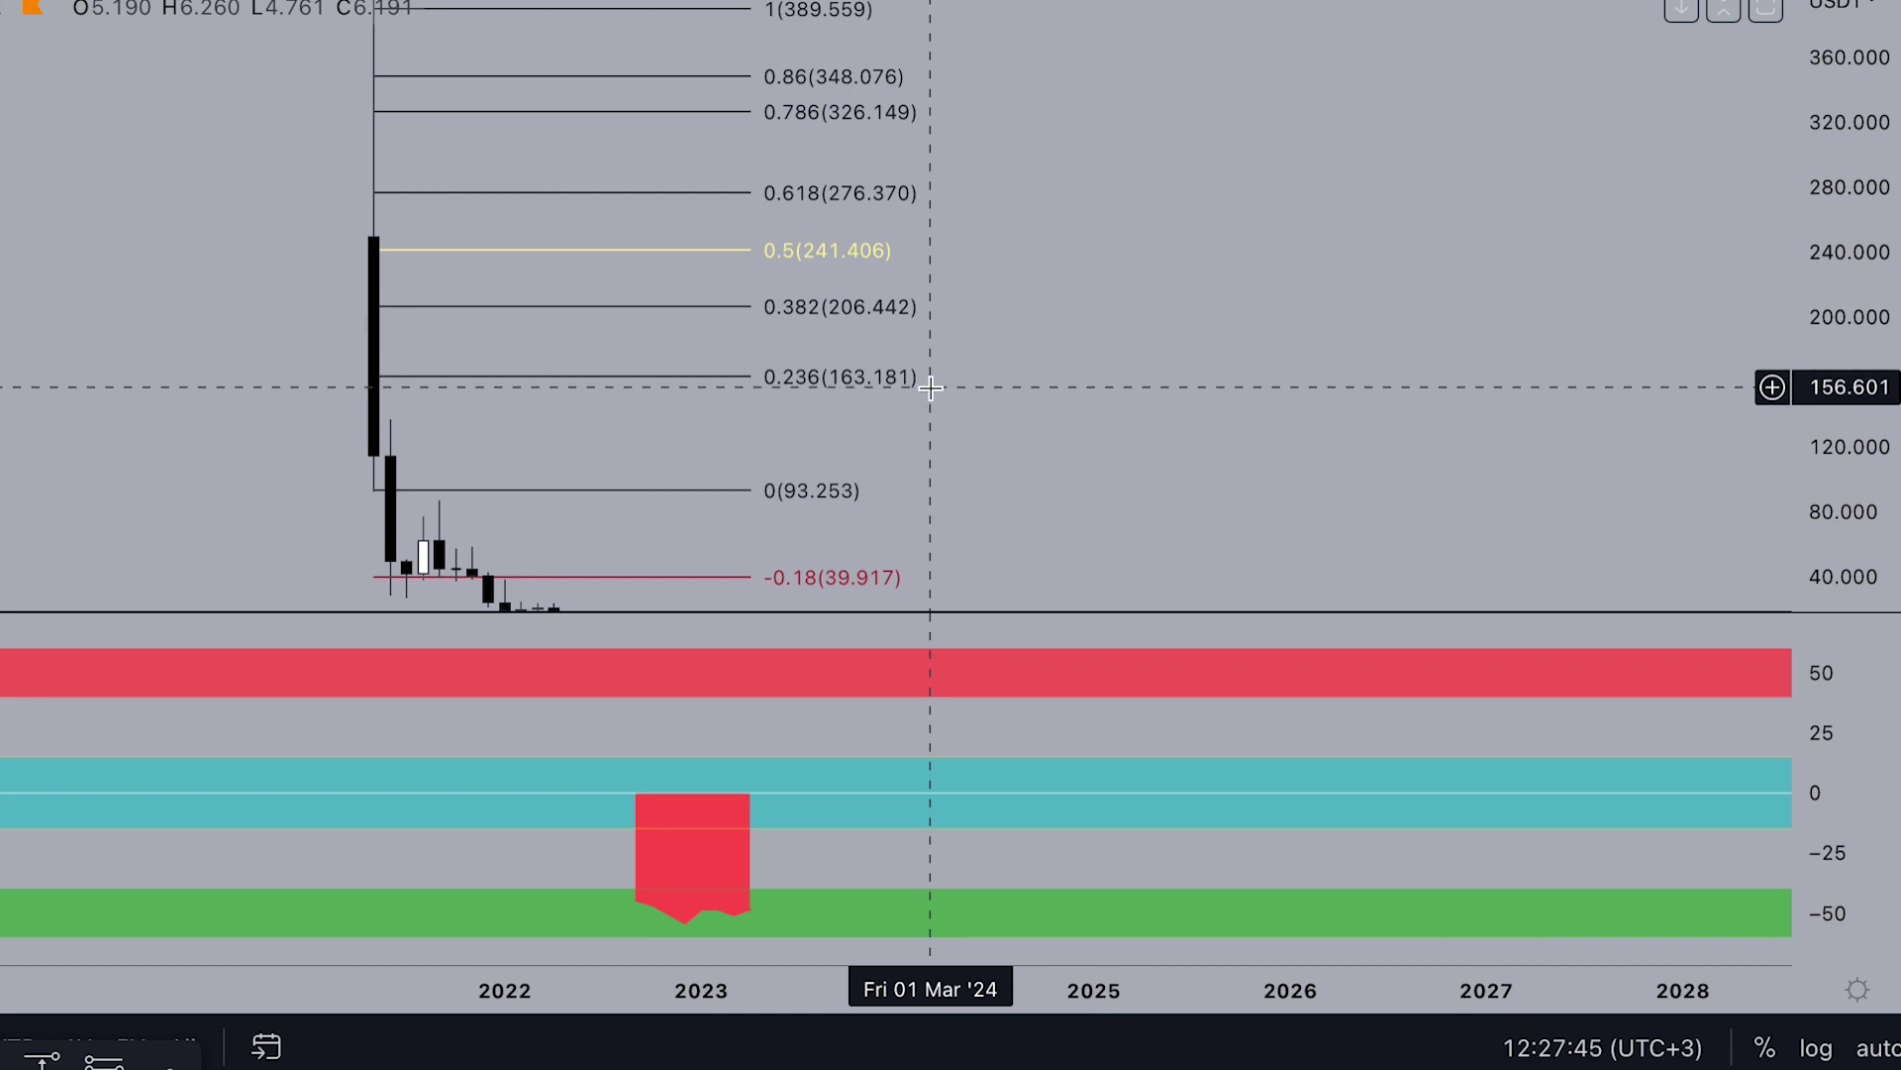
scroll(1089, 327, down, 3)
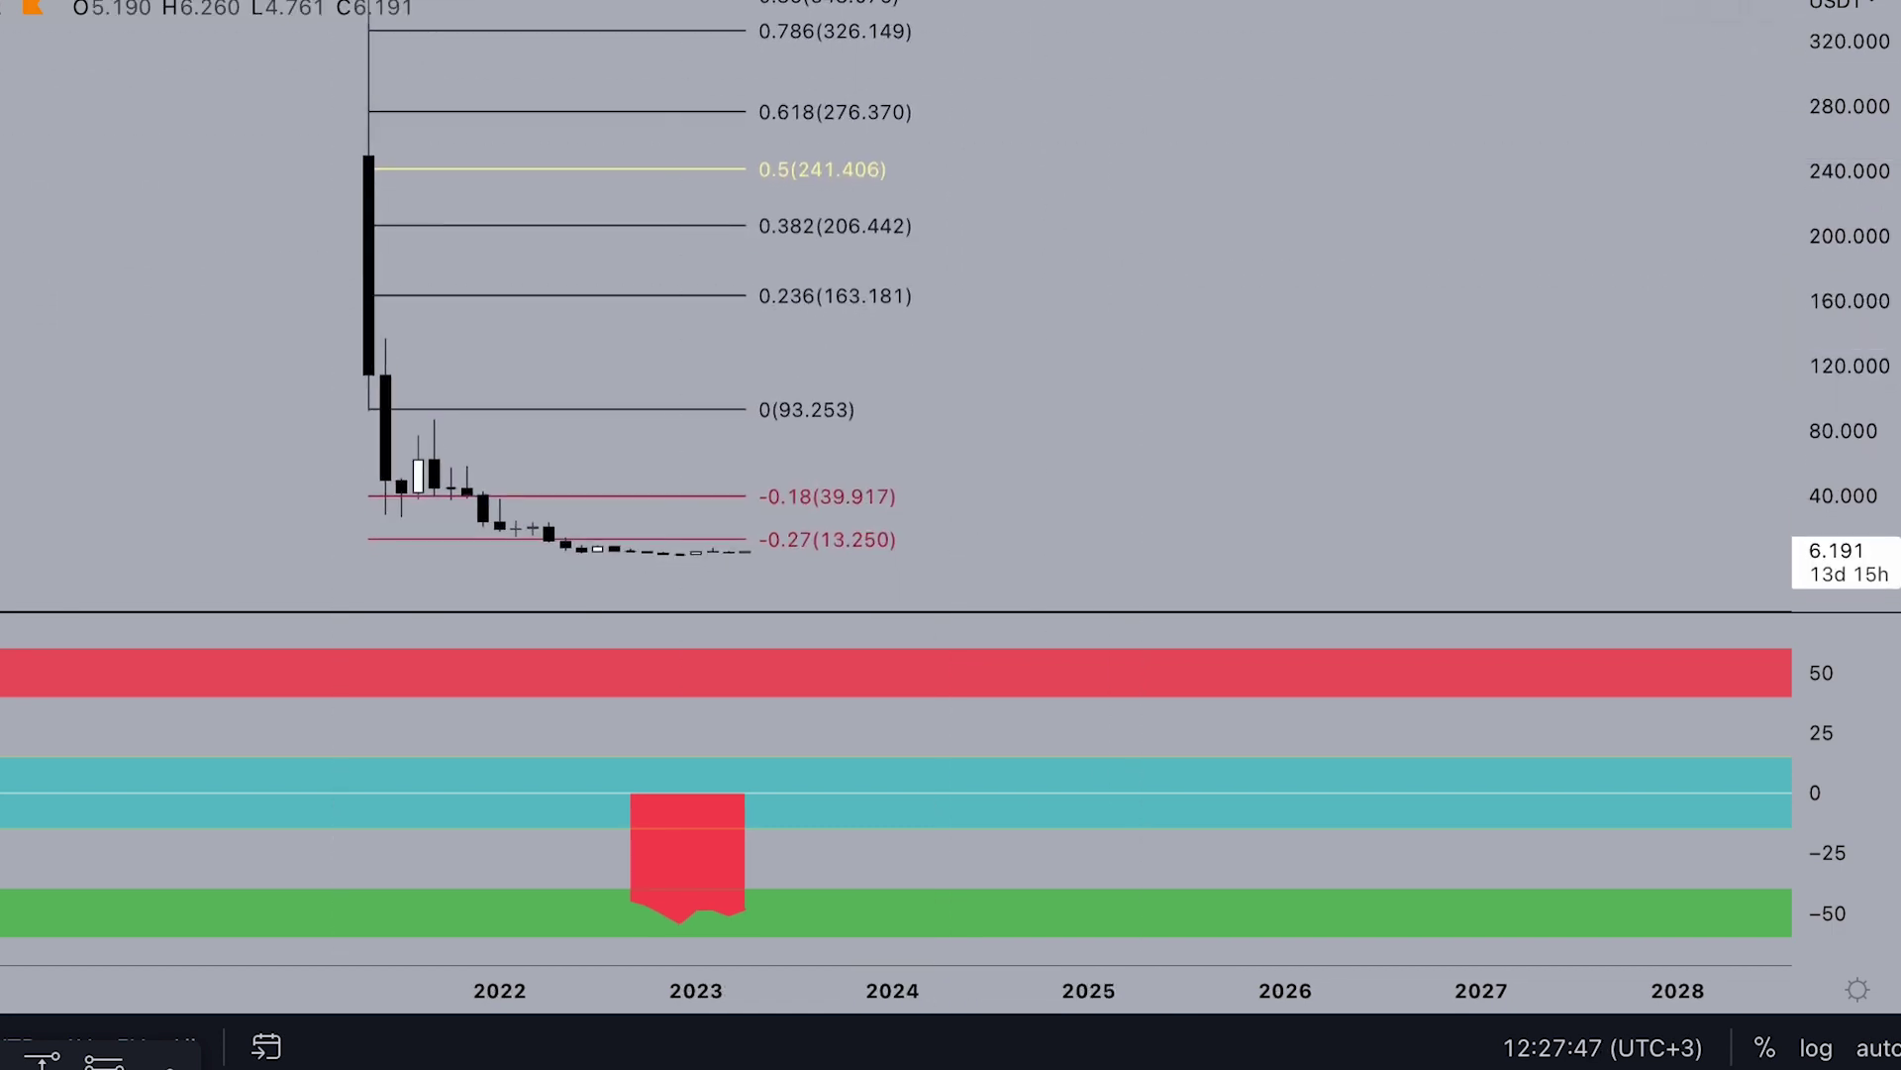
Switch the chart back to weekly candles and examine the price around the -0.18 and -0.27 Fibonacci levels
click(373, 8)
scroll(969, 395, down, 6)
drag(1714, 456, 1594, 425)
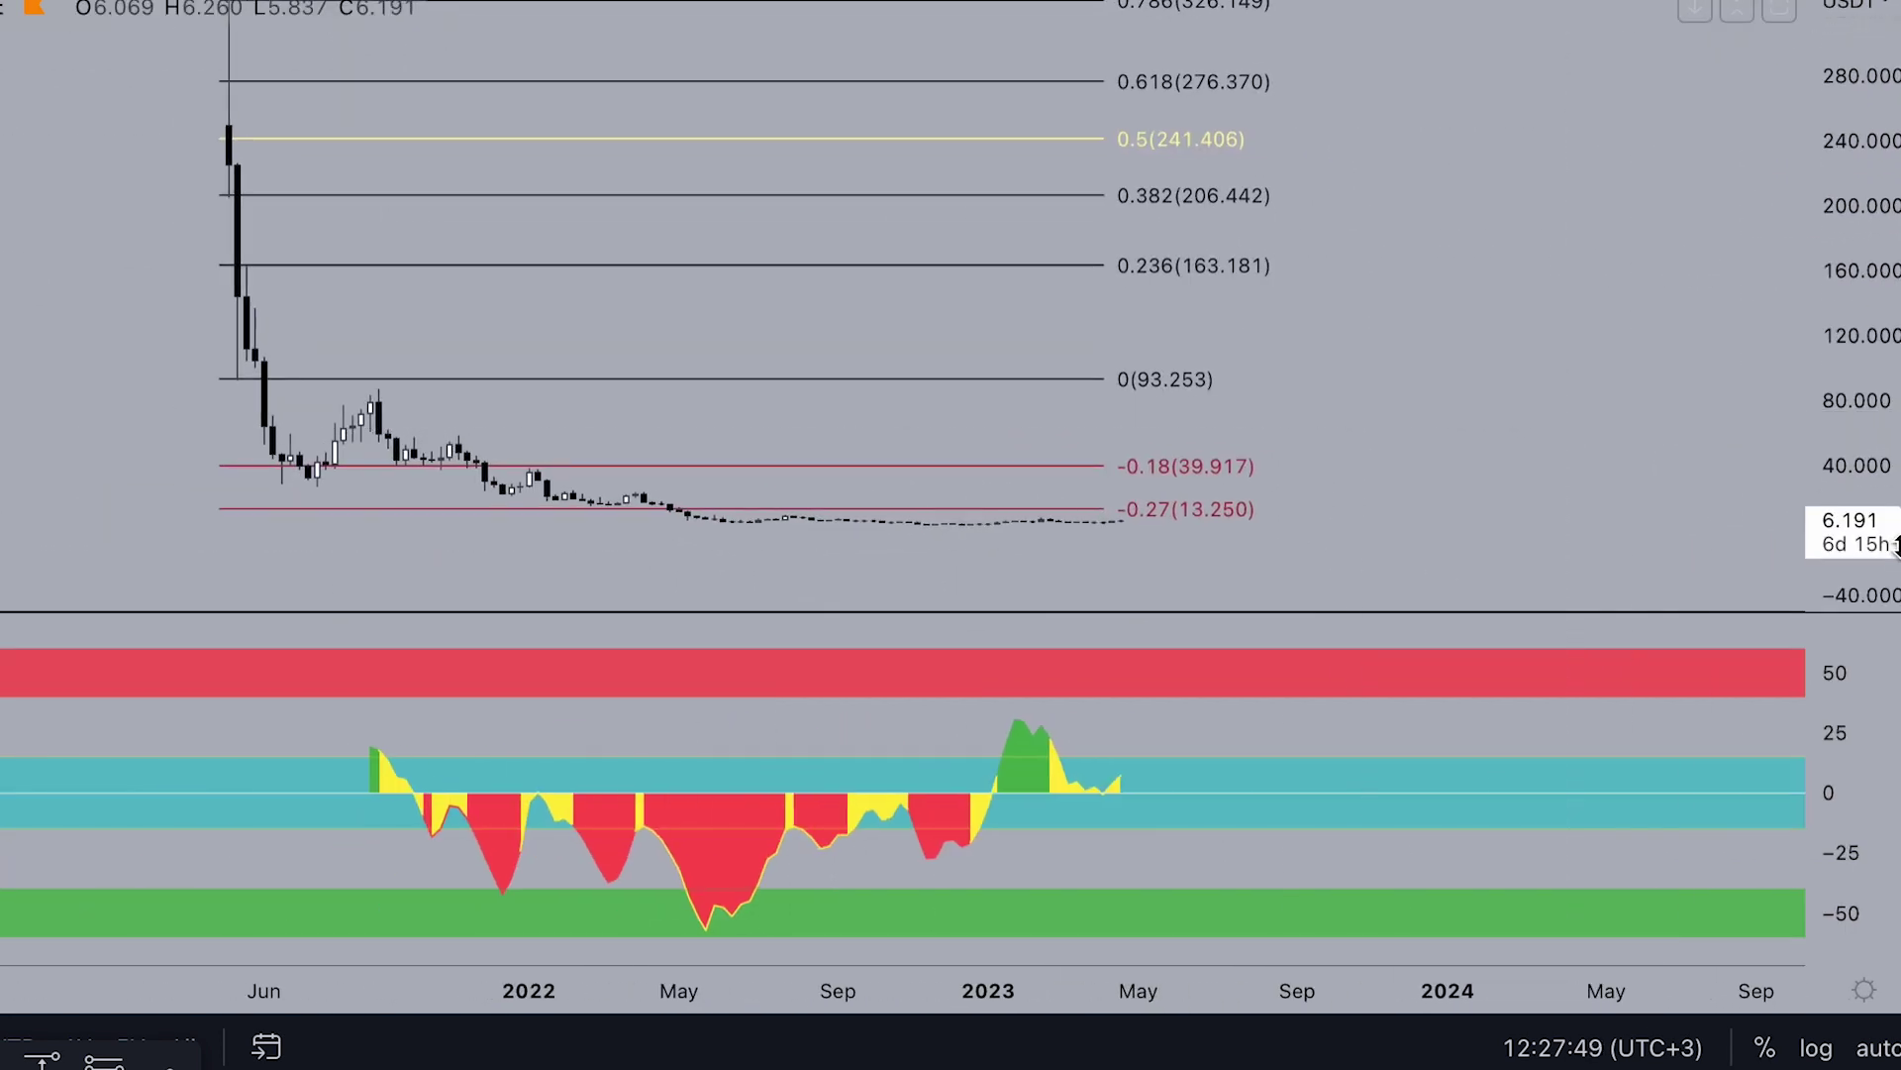
drag(1896, 545, 1881, 278)
drag(1481, 463, 1405, 177)
drag(1481, 313, 1457, 228)
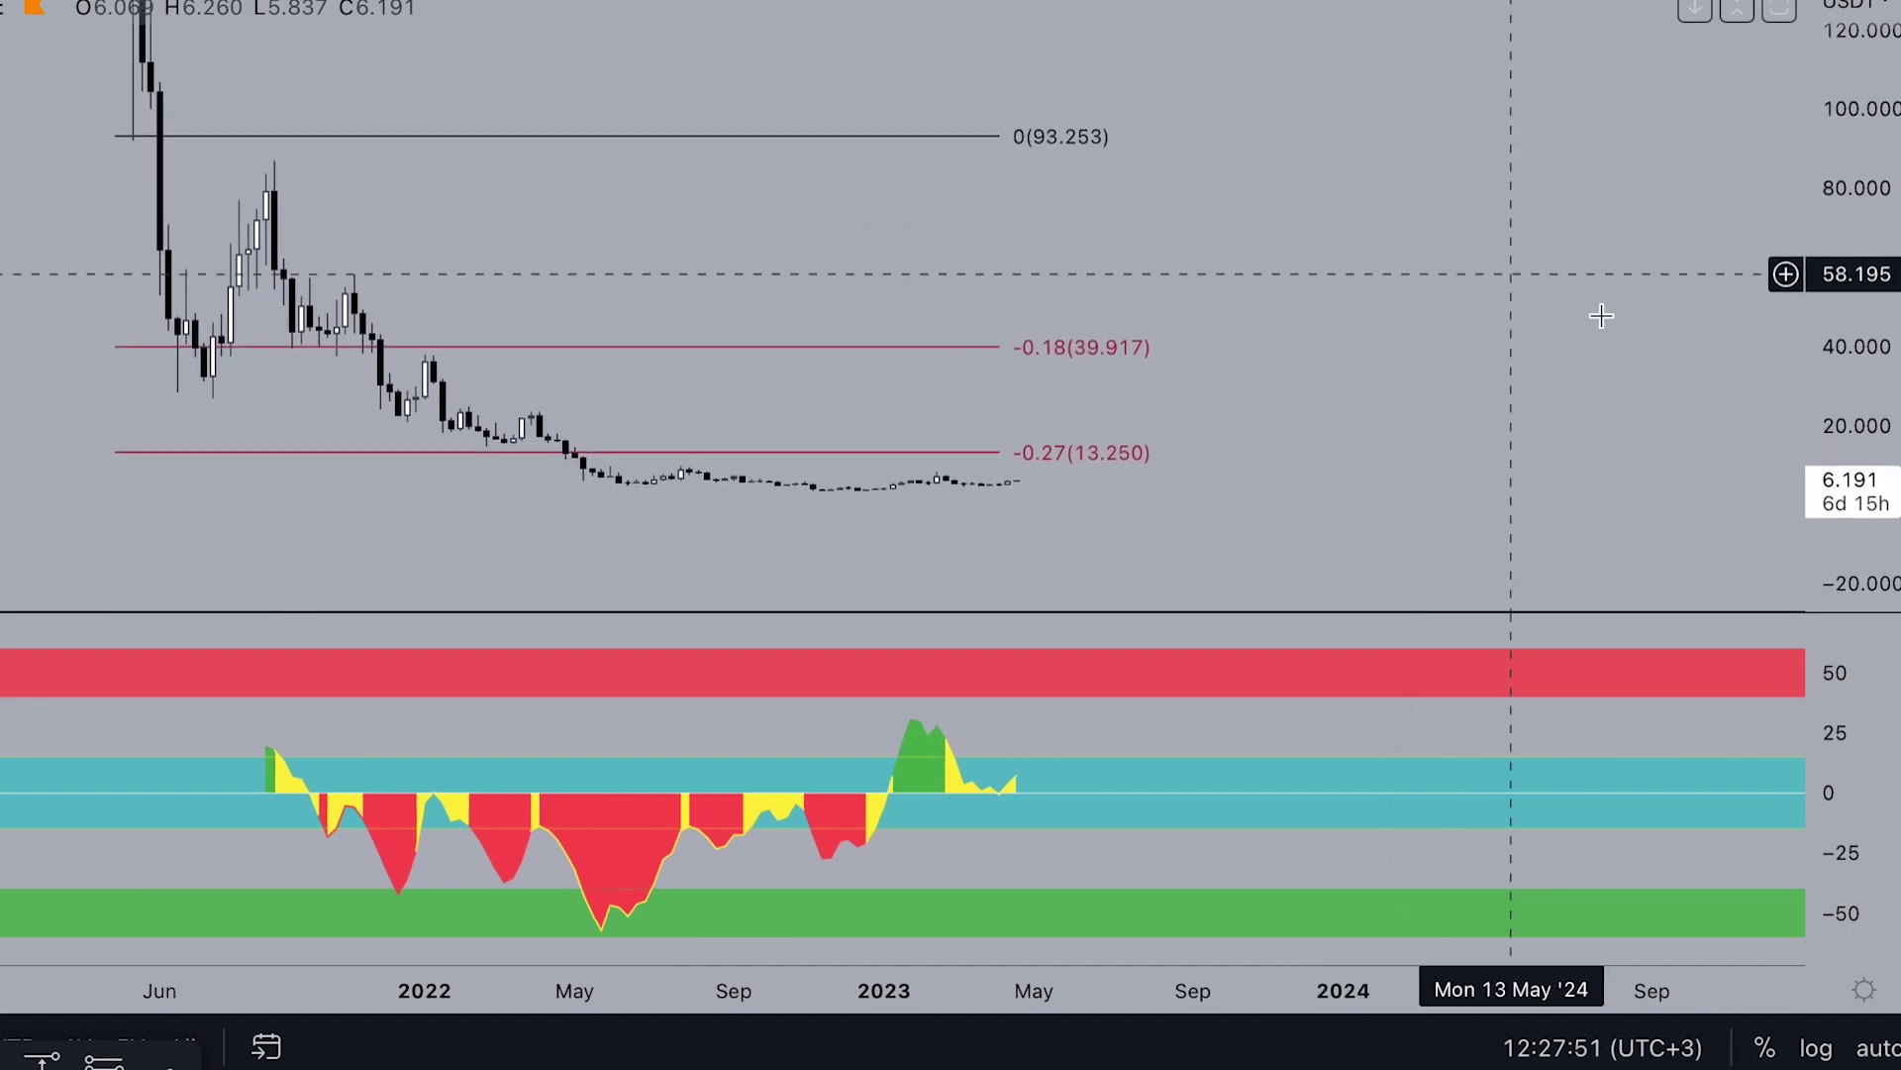
drag(1854, 525, 1850, 445)
drag(1591, 454, 1551, 283)
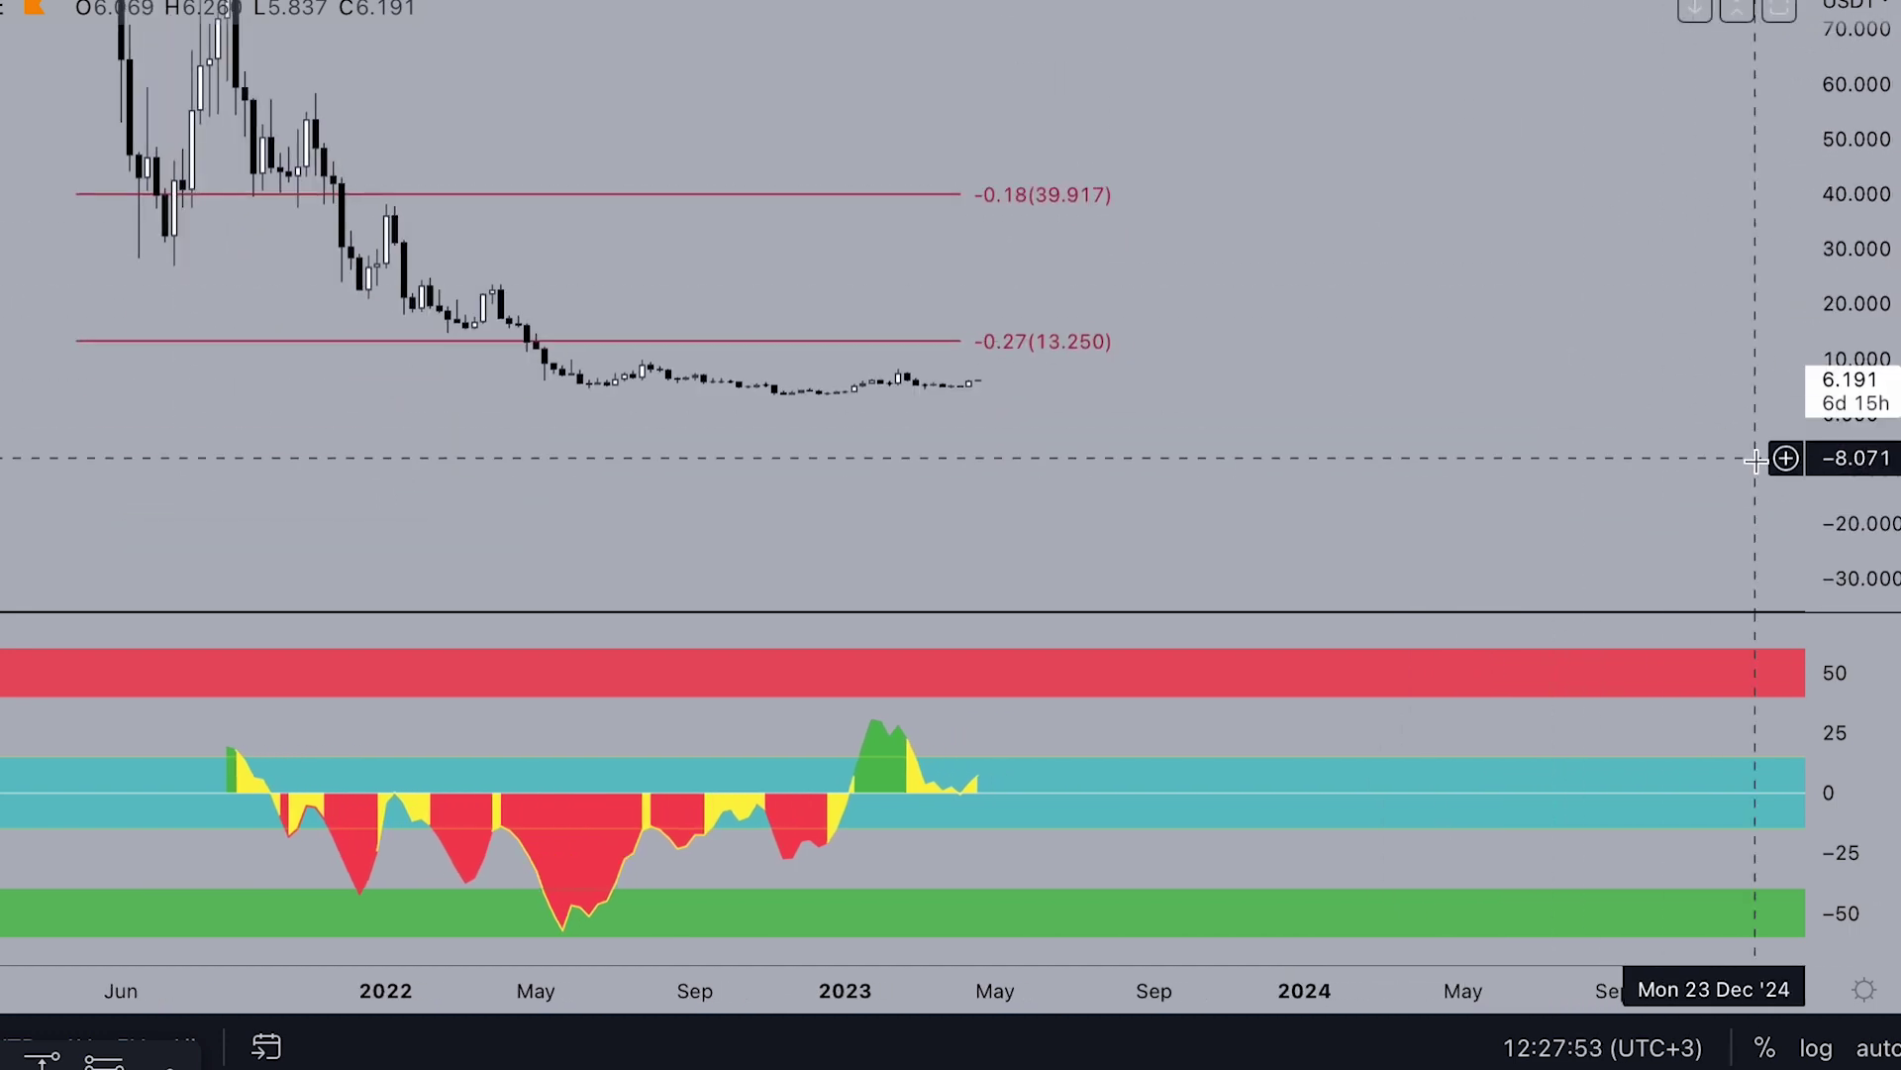
drag(1818, 388, 1818, 183)
scroll(1472, 421, up, 2)
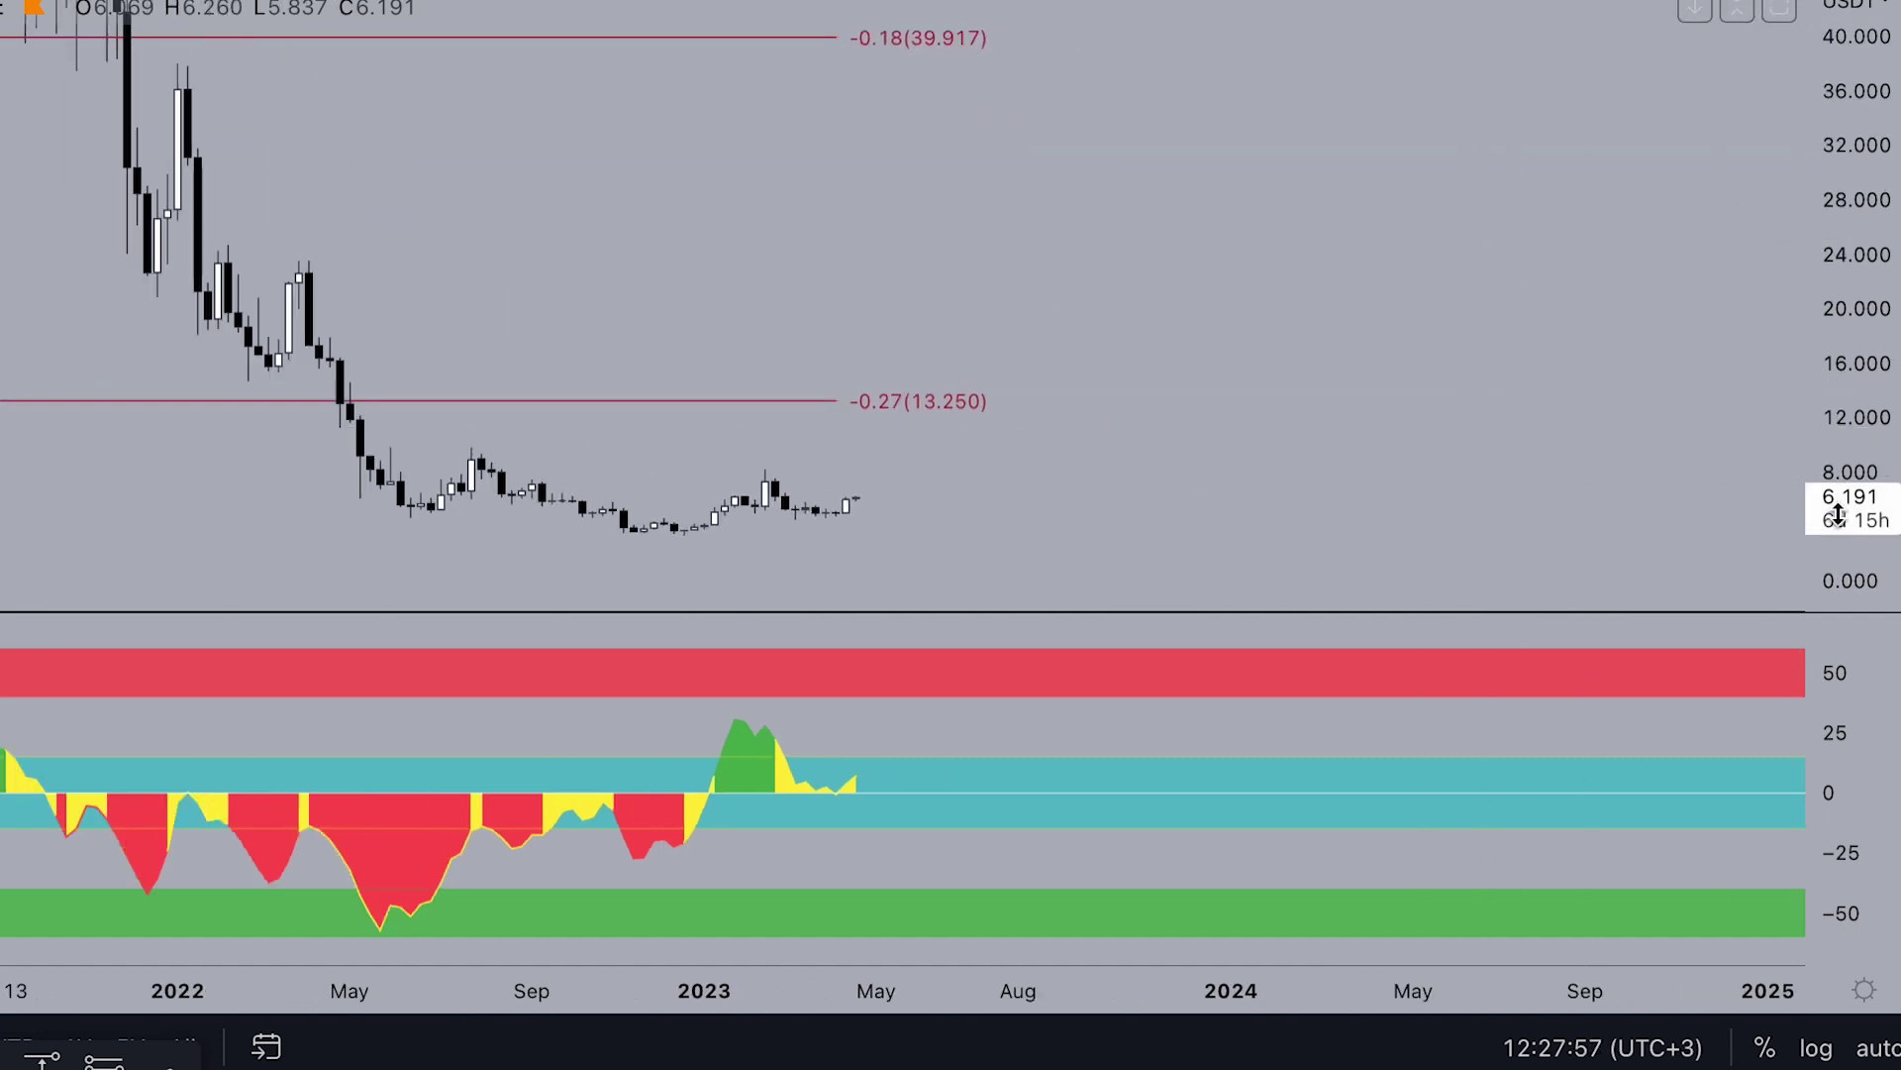
Examine the Market Mood indicator's colours against the daily price from mid-2022 to April 2023
drag(1851, 550, 1832, 472)
drag(1443, 550, 1473, 416)
drag(1855, 517, 1844, 401)
drag(1566, 469, 1587, 424)
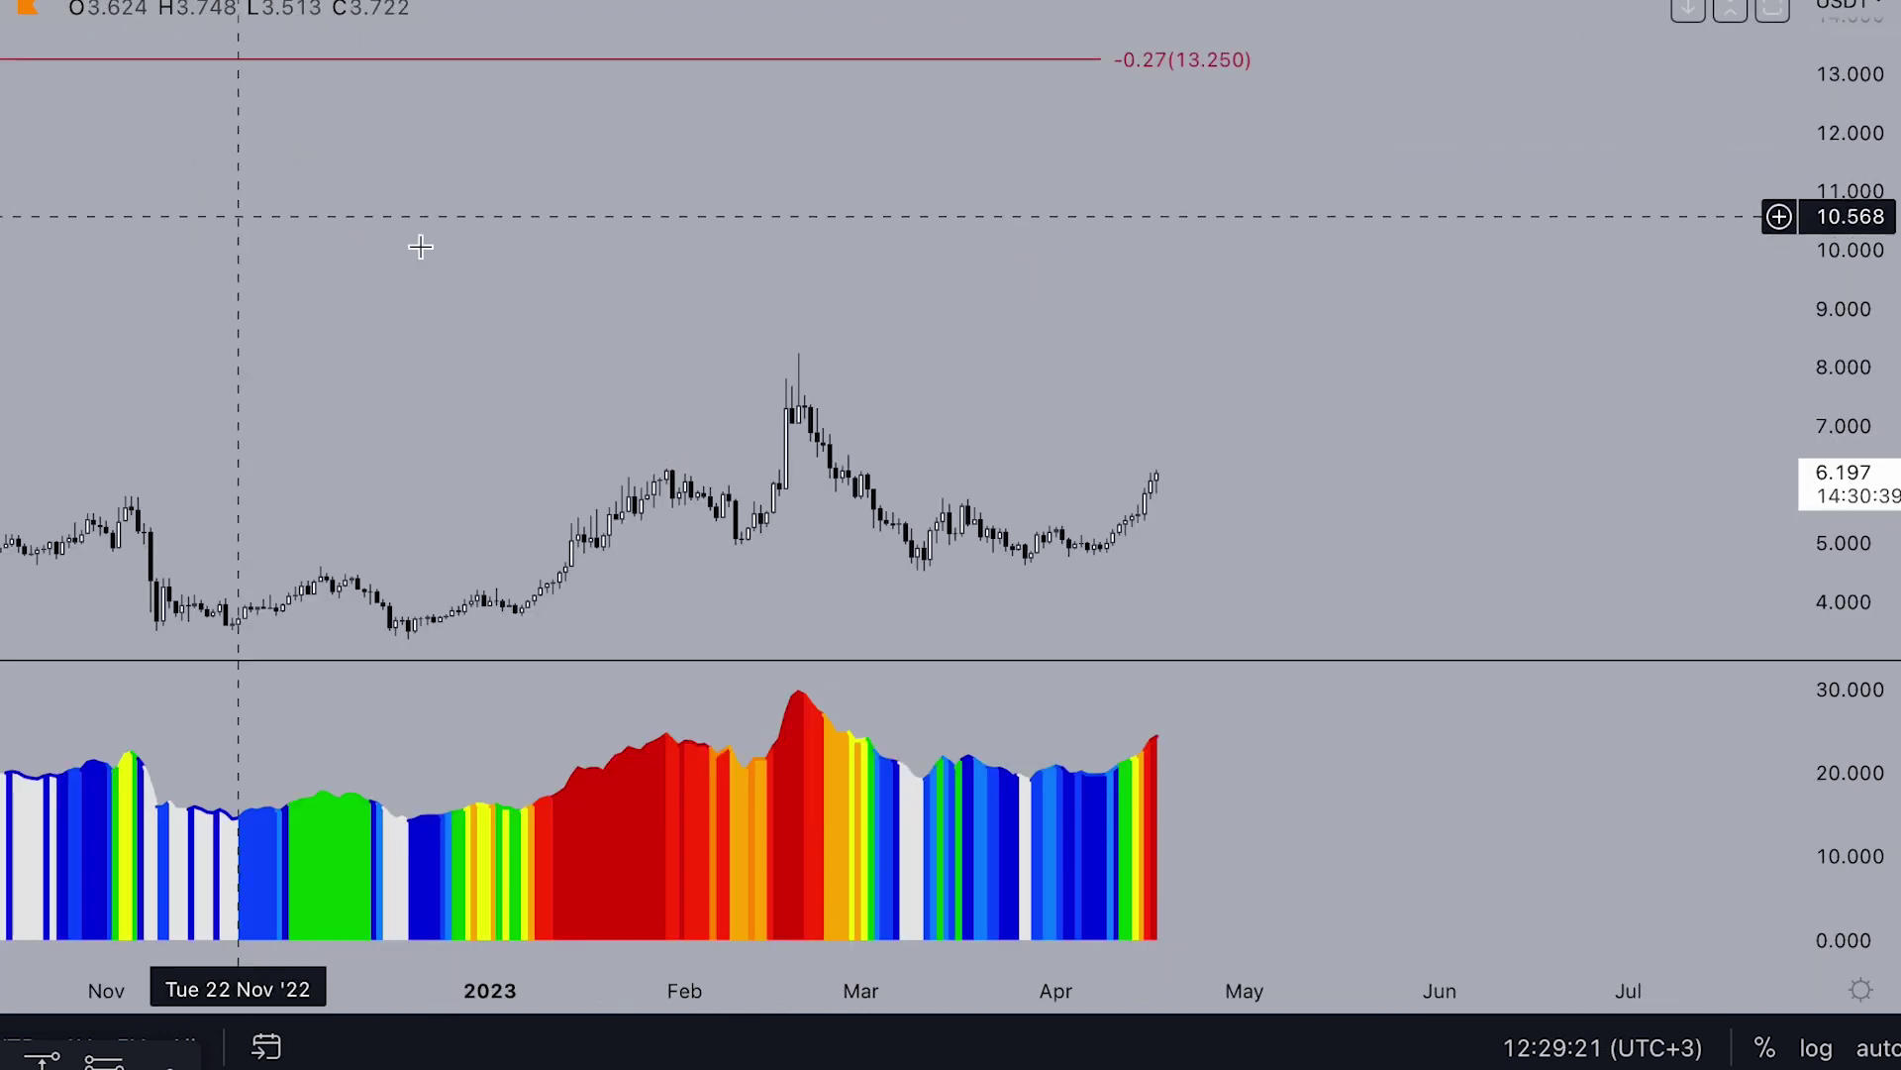
scroll(416, 326, down, 5)
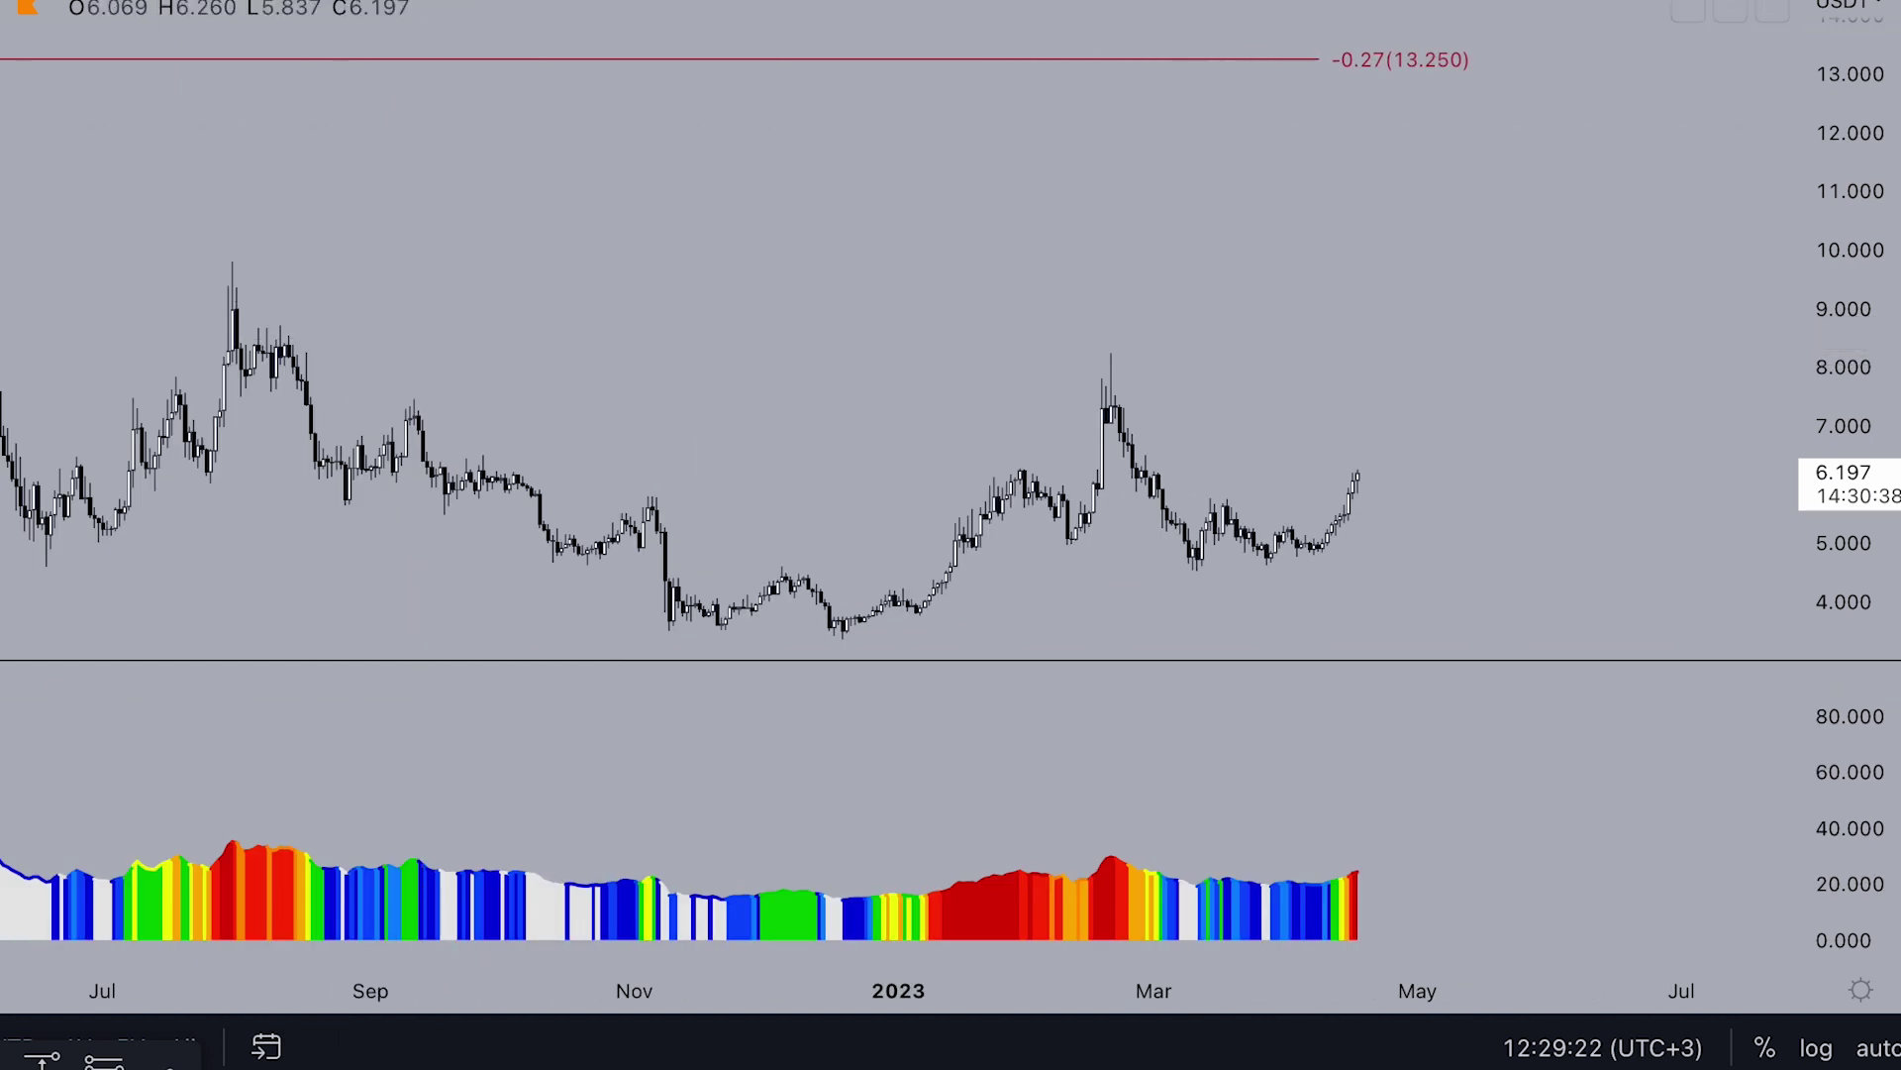
scroll(359, 627, down, 2)
scroll(1082, 729, down, 2)
scroll(988, 730, up, 4)
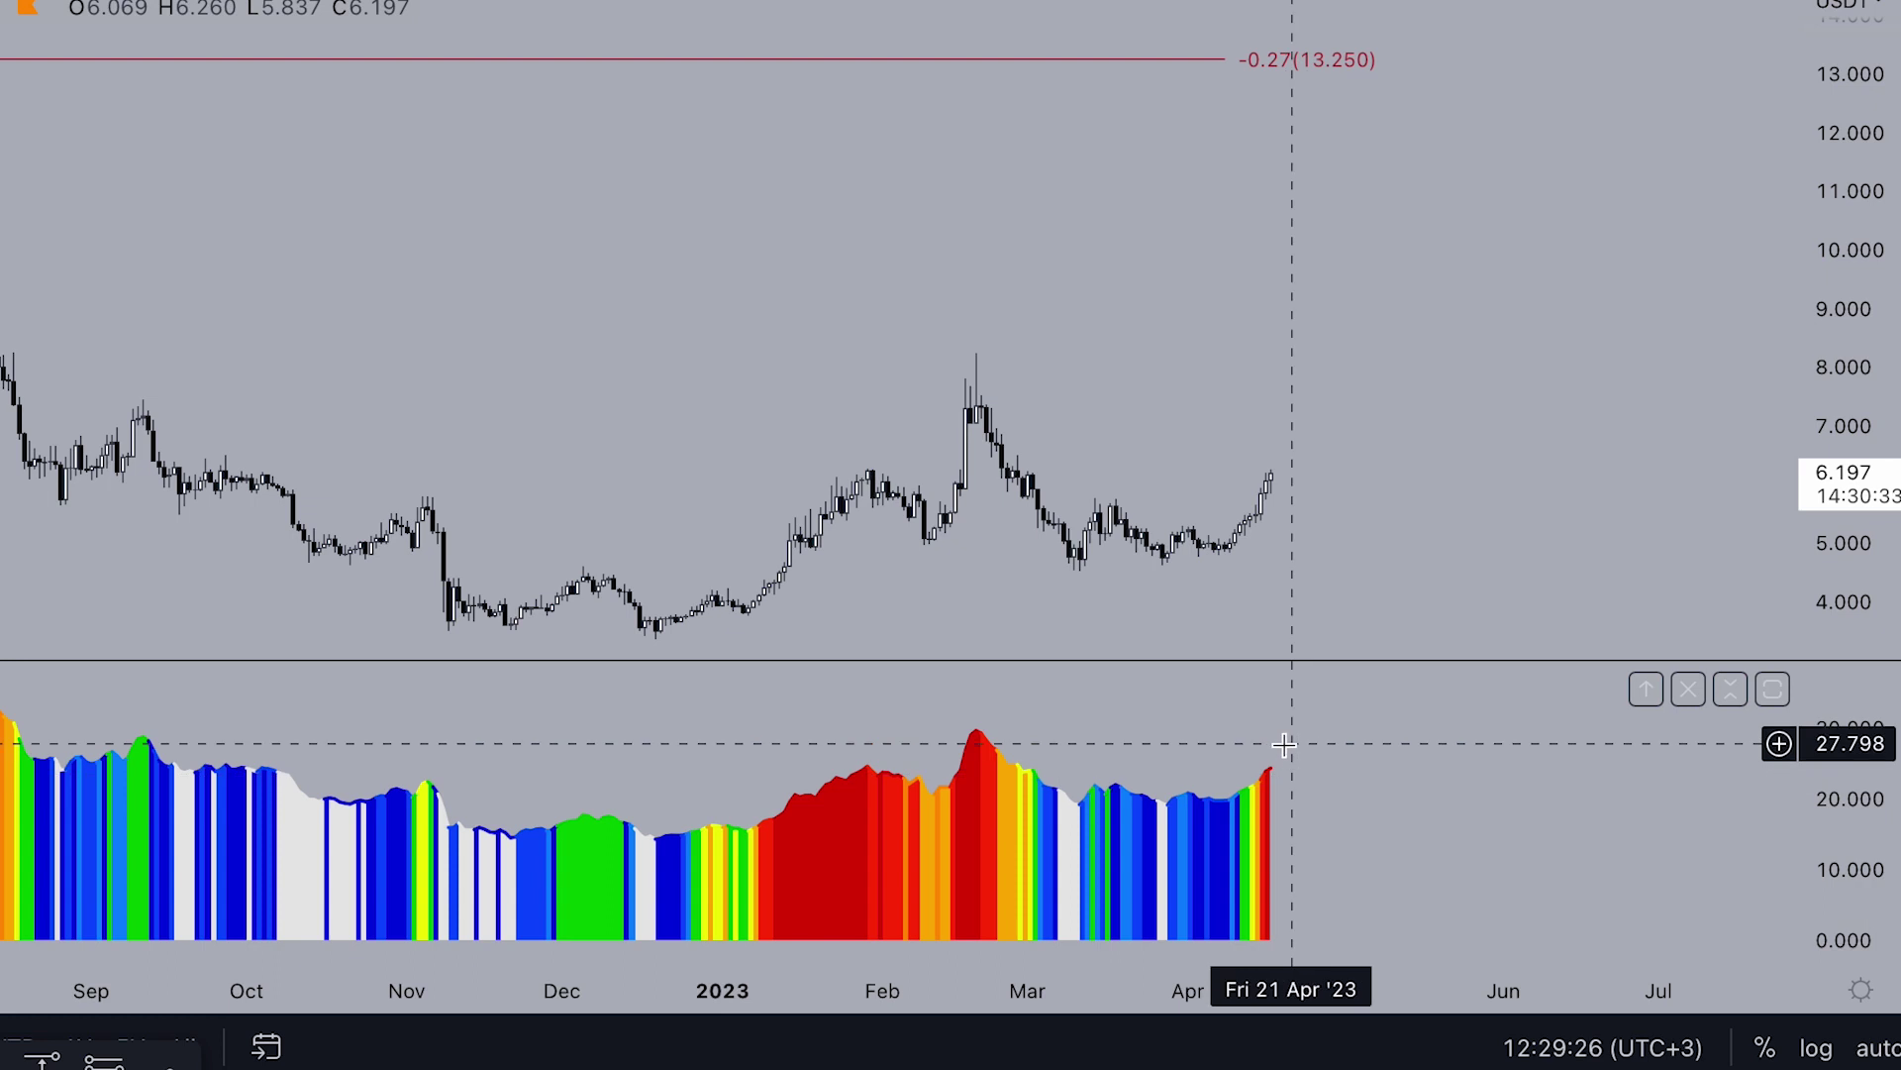
scroll(1238, 758, up, 4)
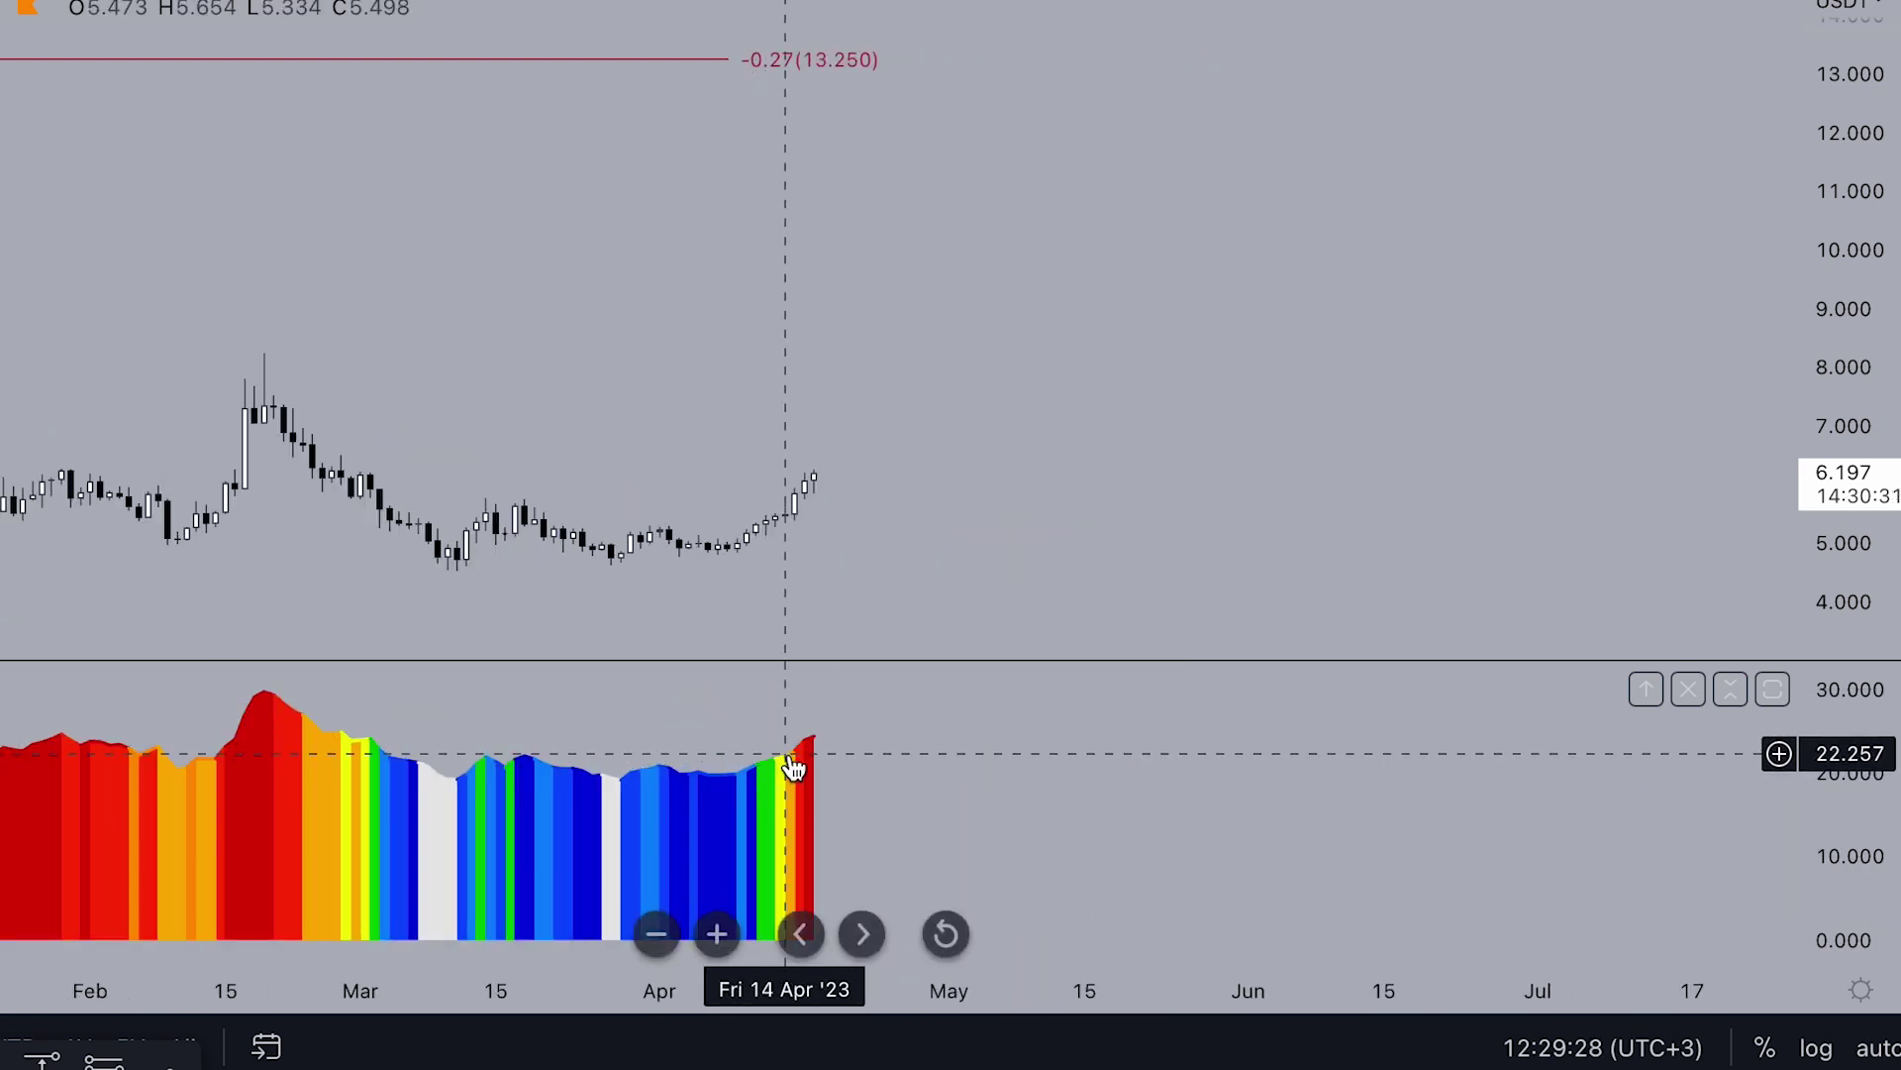
scroll(793, 768, down, 1)
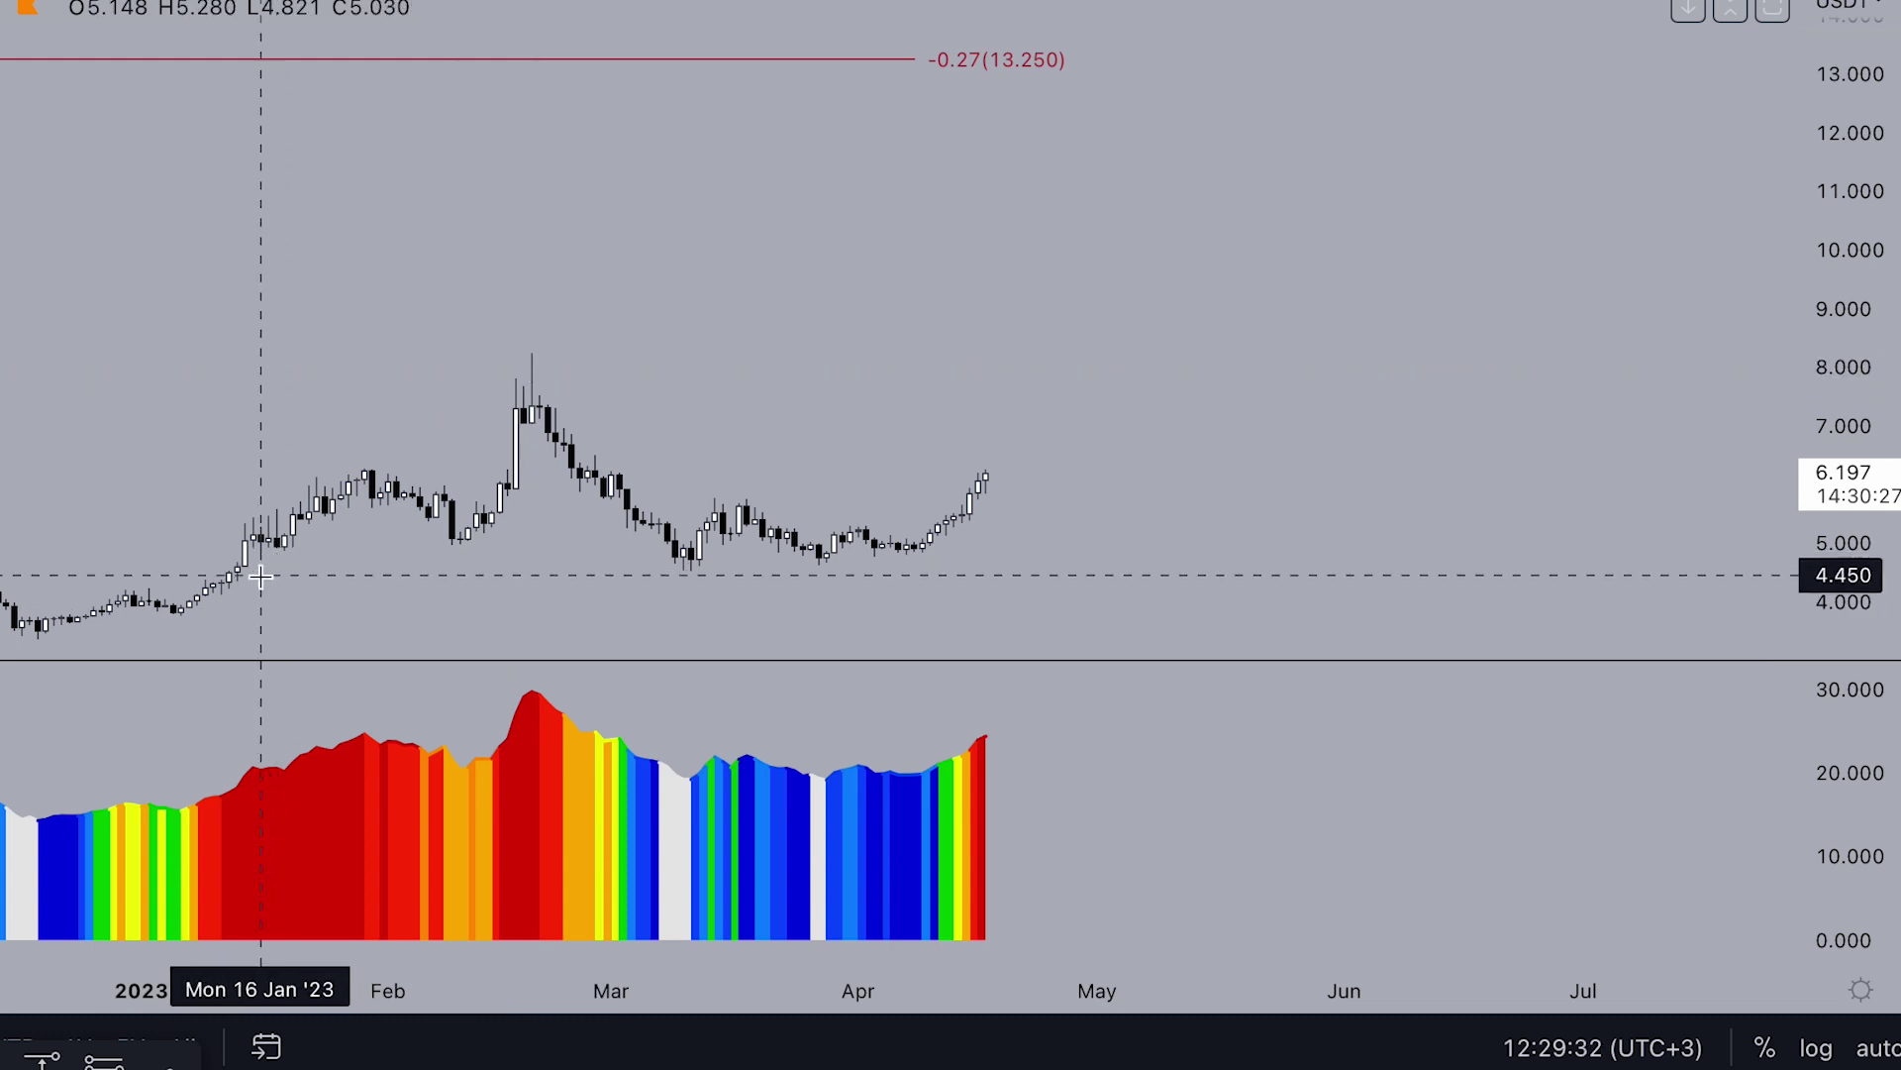
Circle the price rise of January 2023 and the price peak of February 2023 on the daily chart
drag(347, 461, 315, 500)
drag(537, 345, 539, 376)
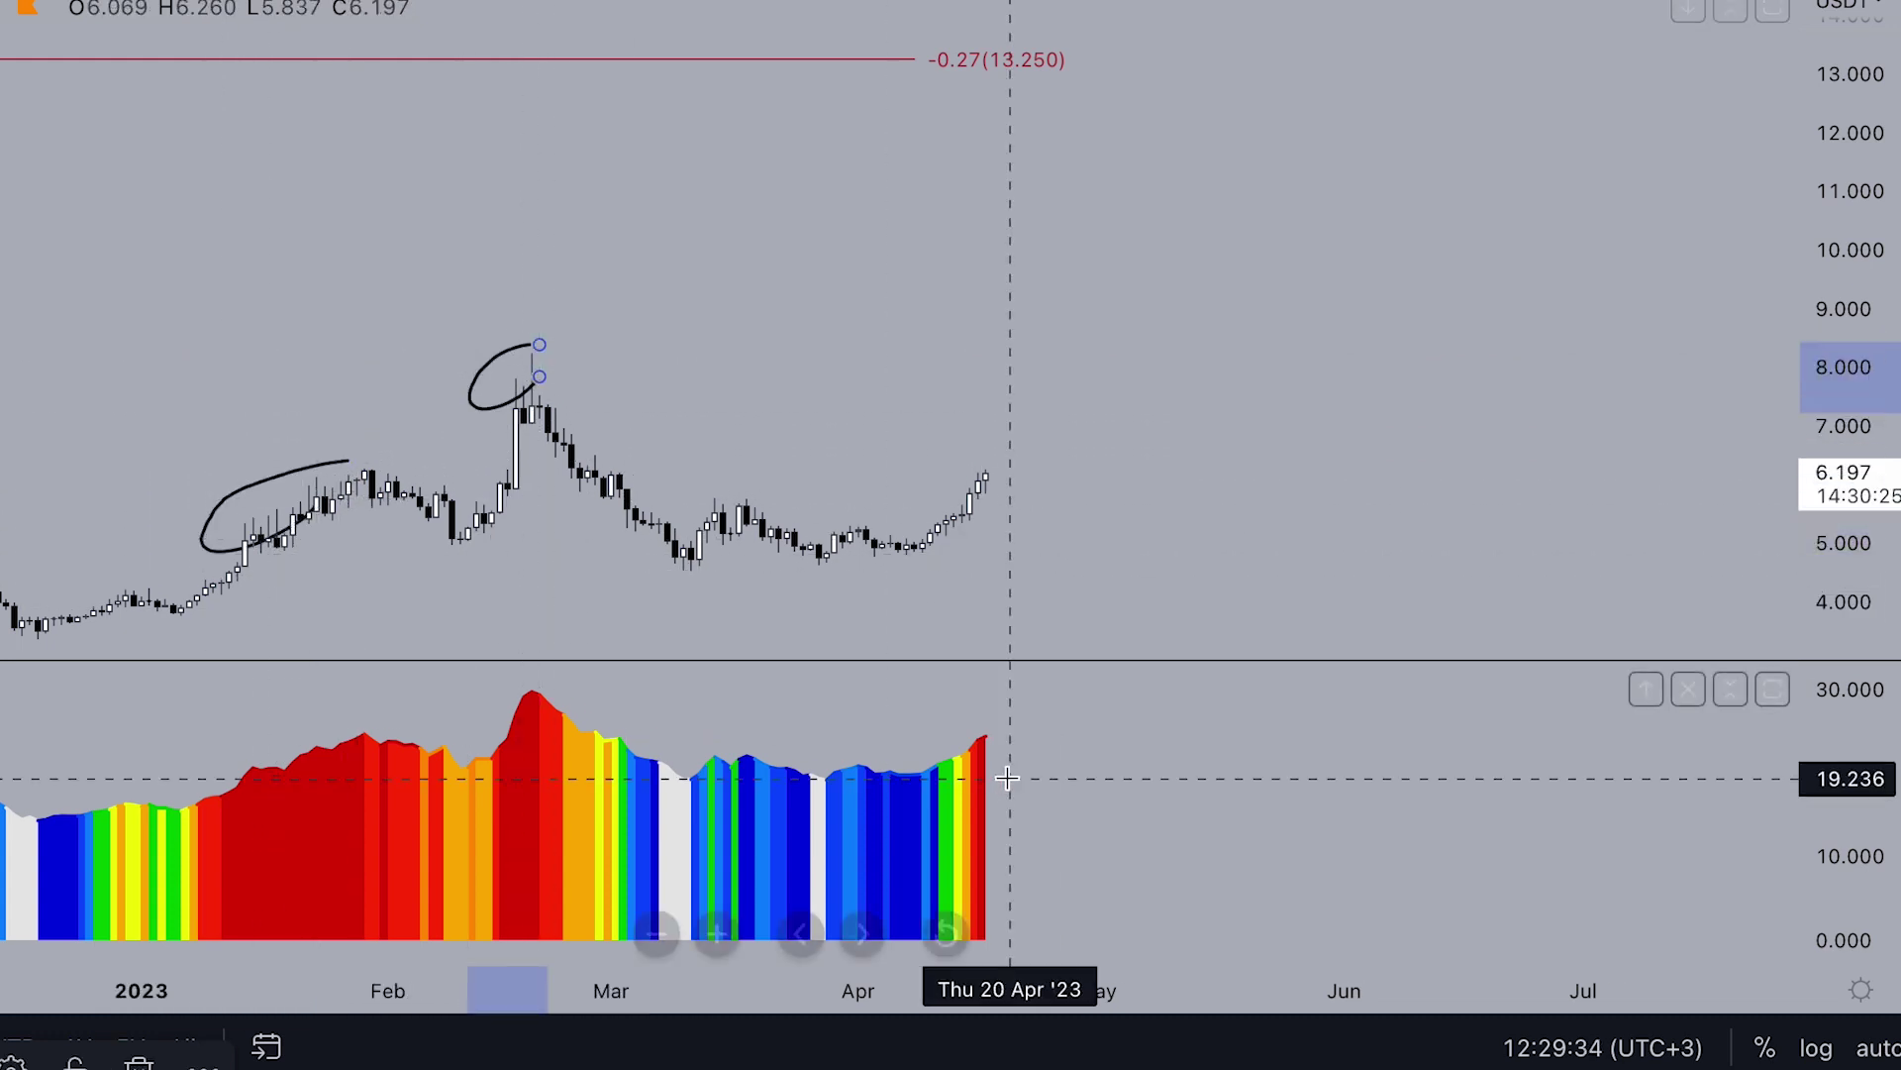
scroll(1095, 340, down, 2)
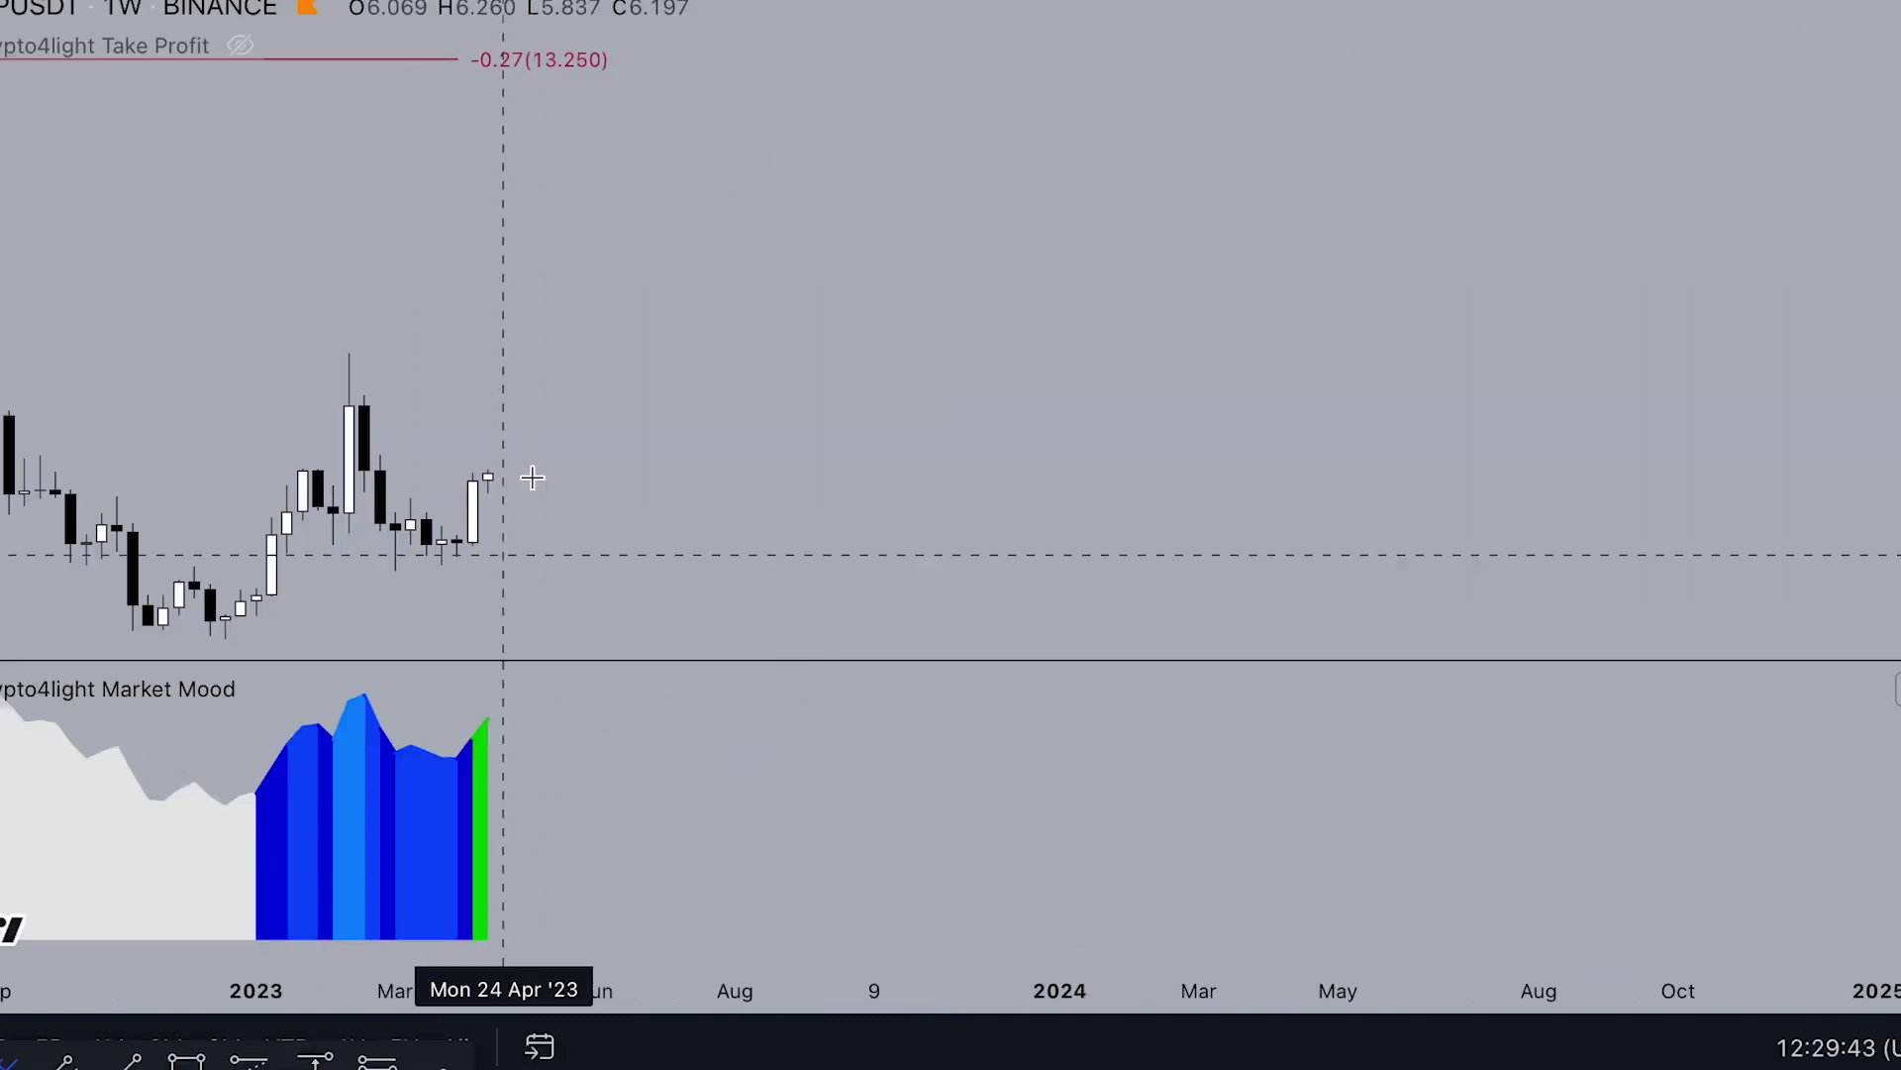
Sketch a projected path on the weekly chart from the April 2023 price up to the -0.27 Fibonacci level, with a small pullback midway
scroll(488, 790, up, 1)
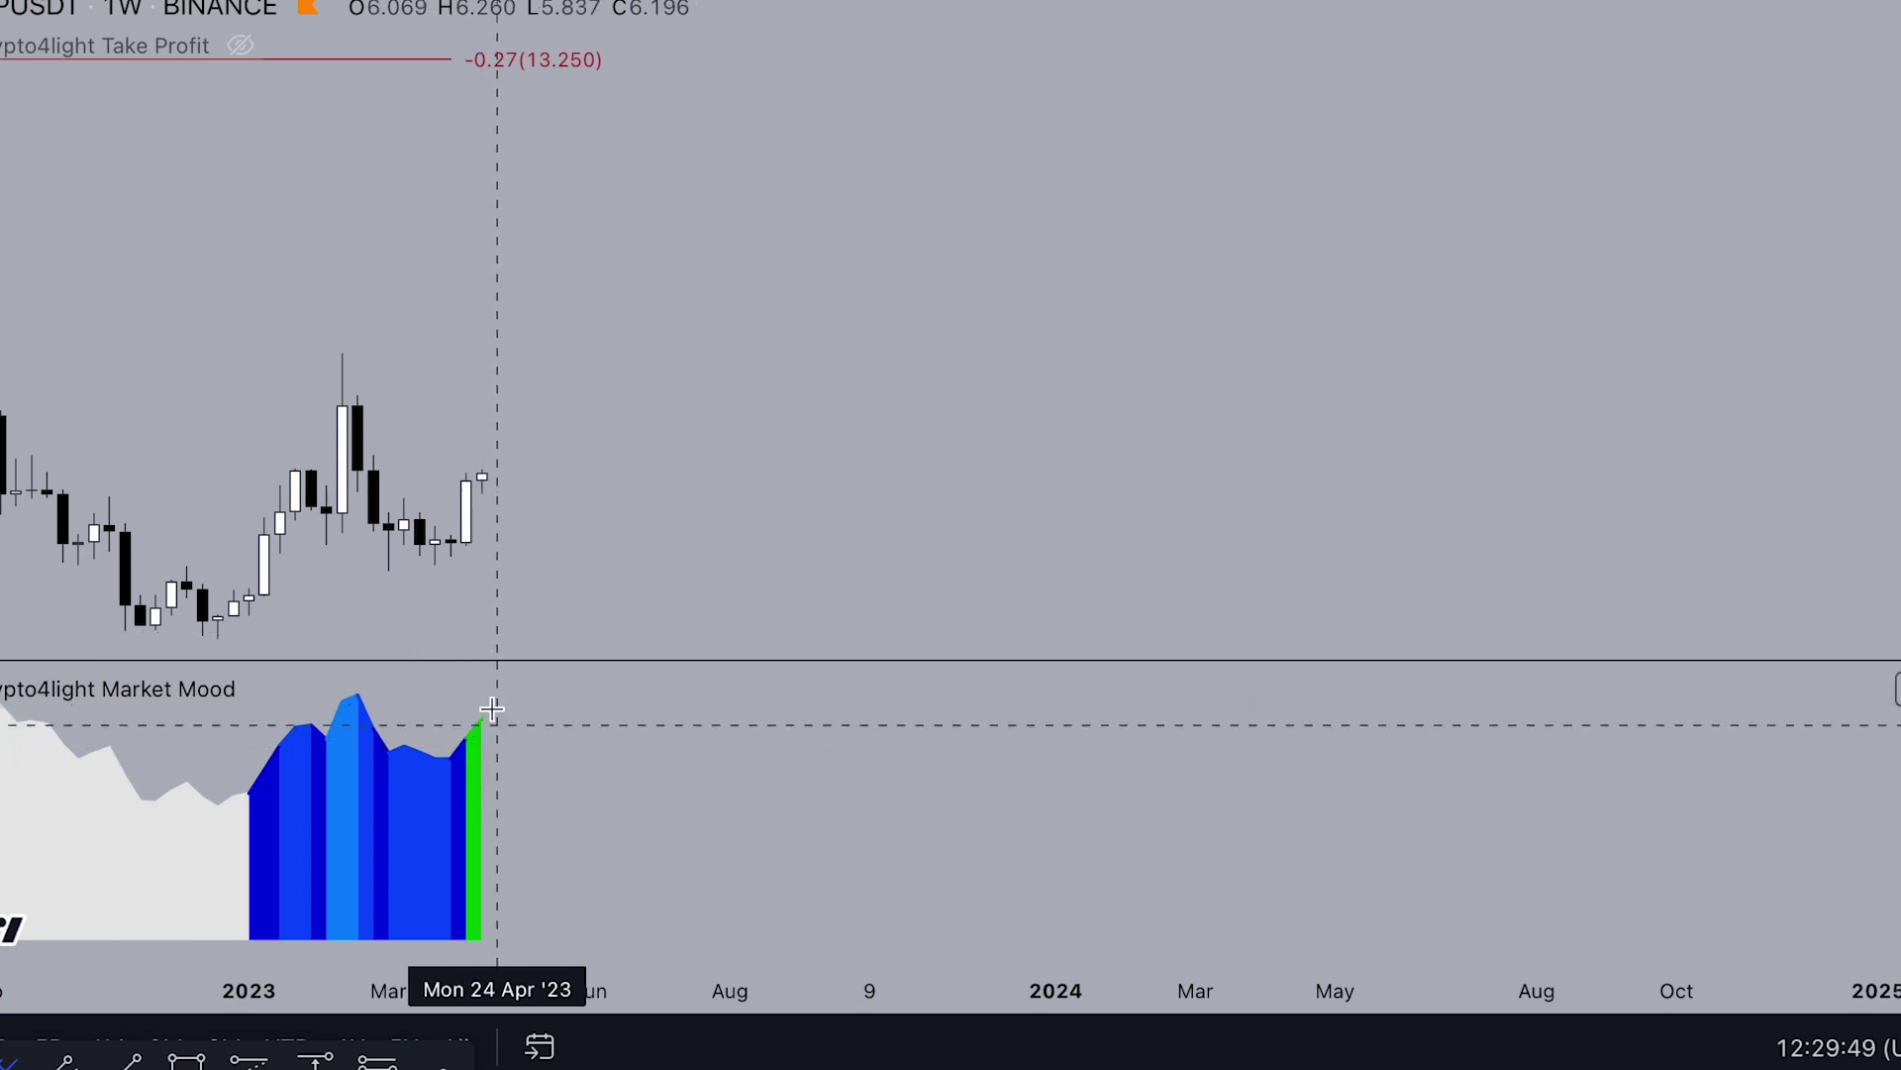
scroll(483, 739, down, 3)
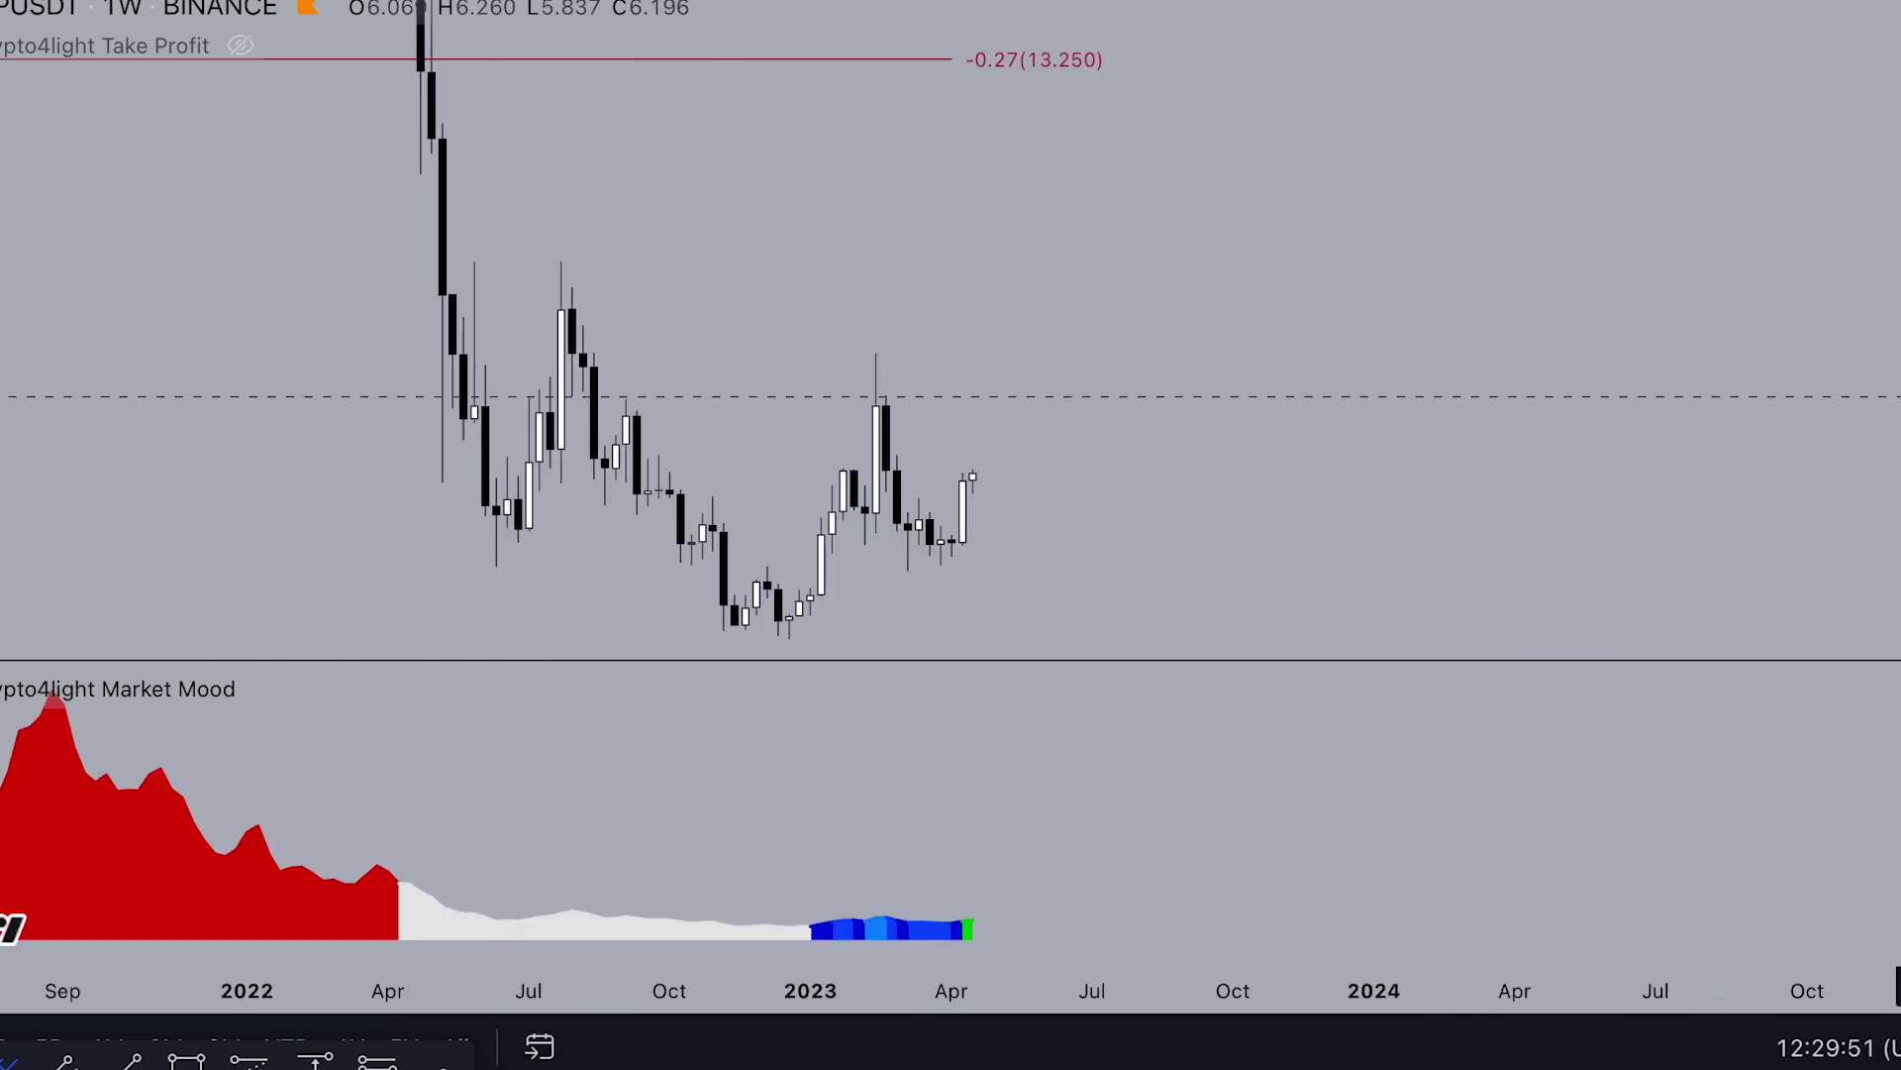
scroll(1816, 437, down, 2)
drag(1116, 460, 1298, 111)
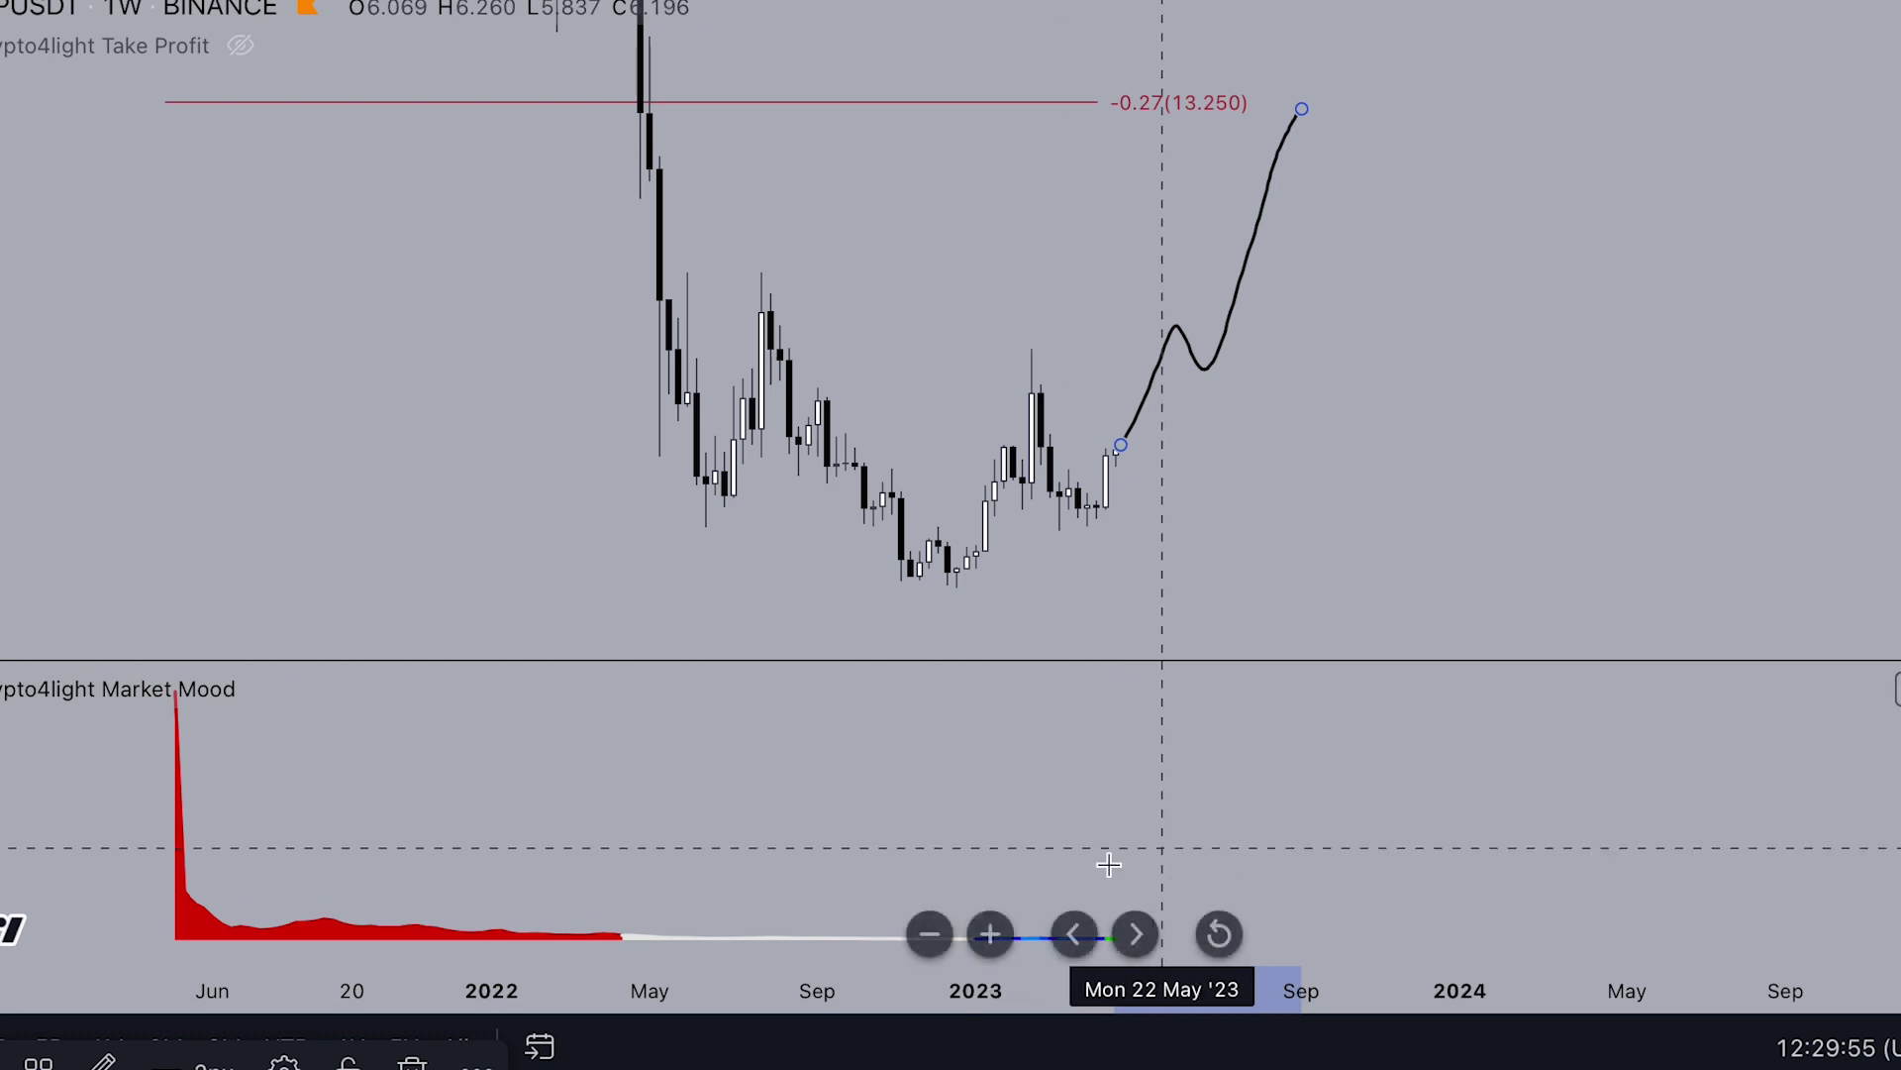
scroll(780, 812, up, 2)
scroll(729, 806, down, 1)
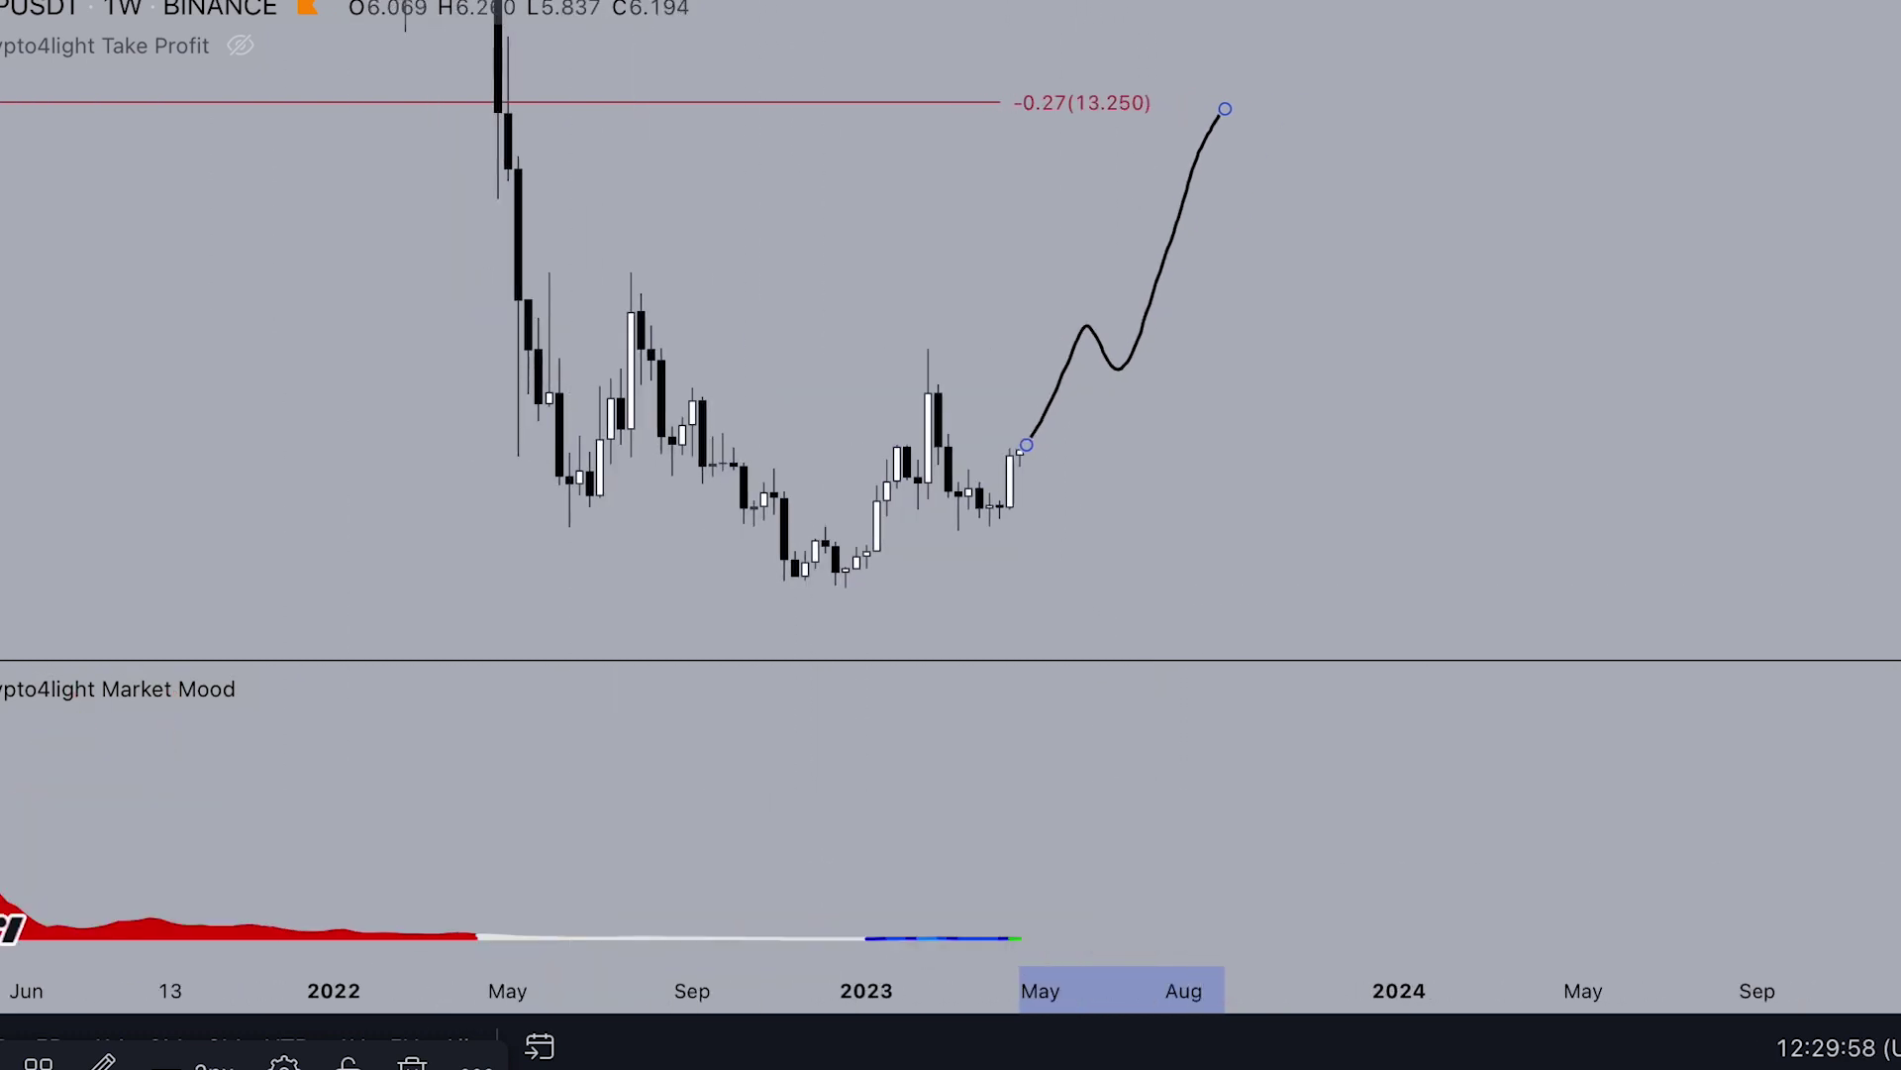
scroll(1882, 330, down, 3)
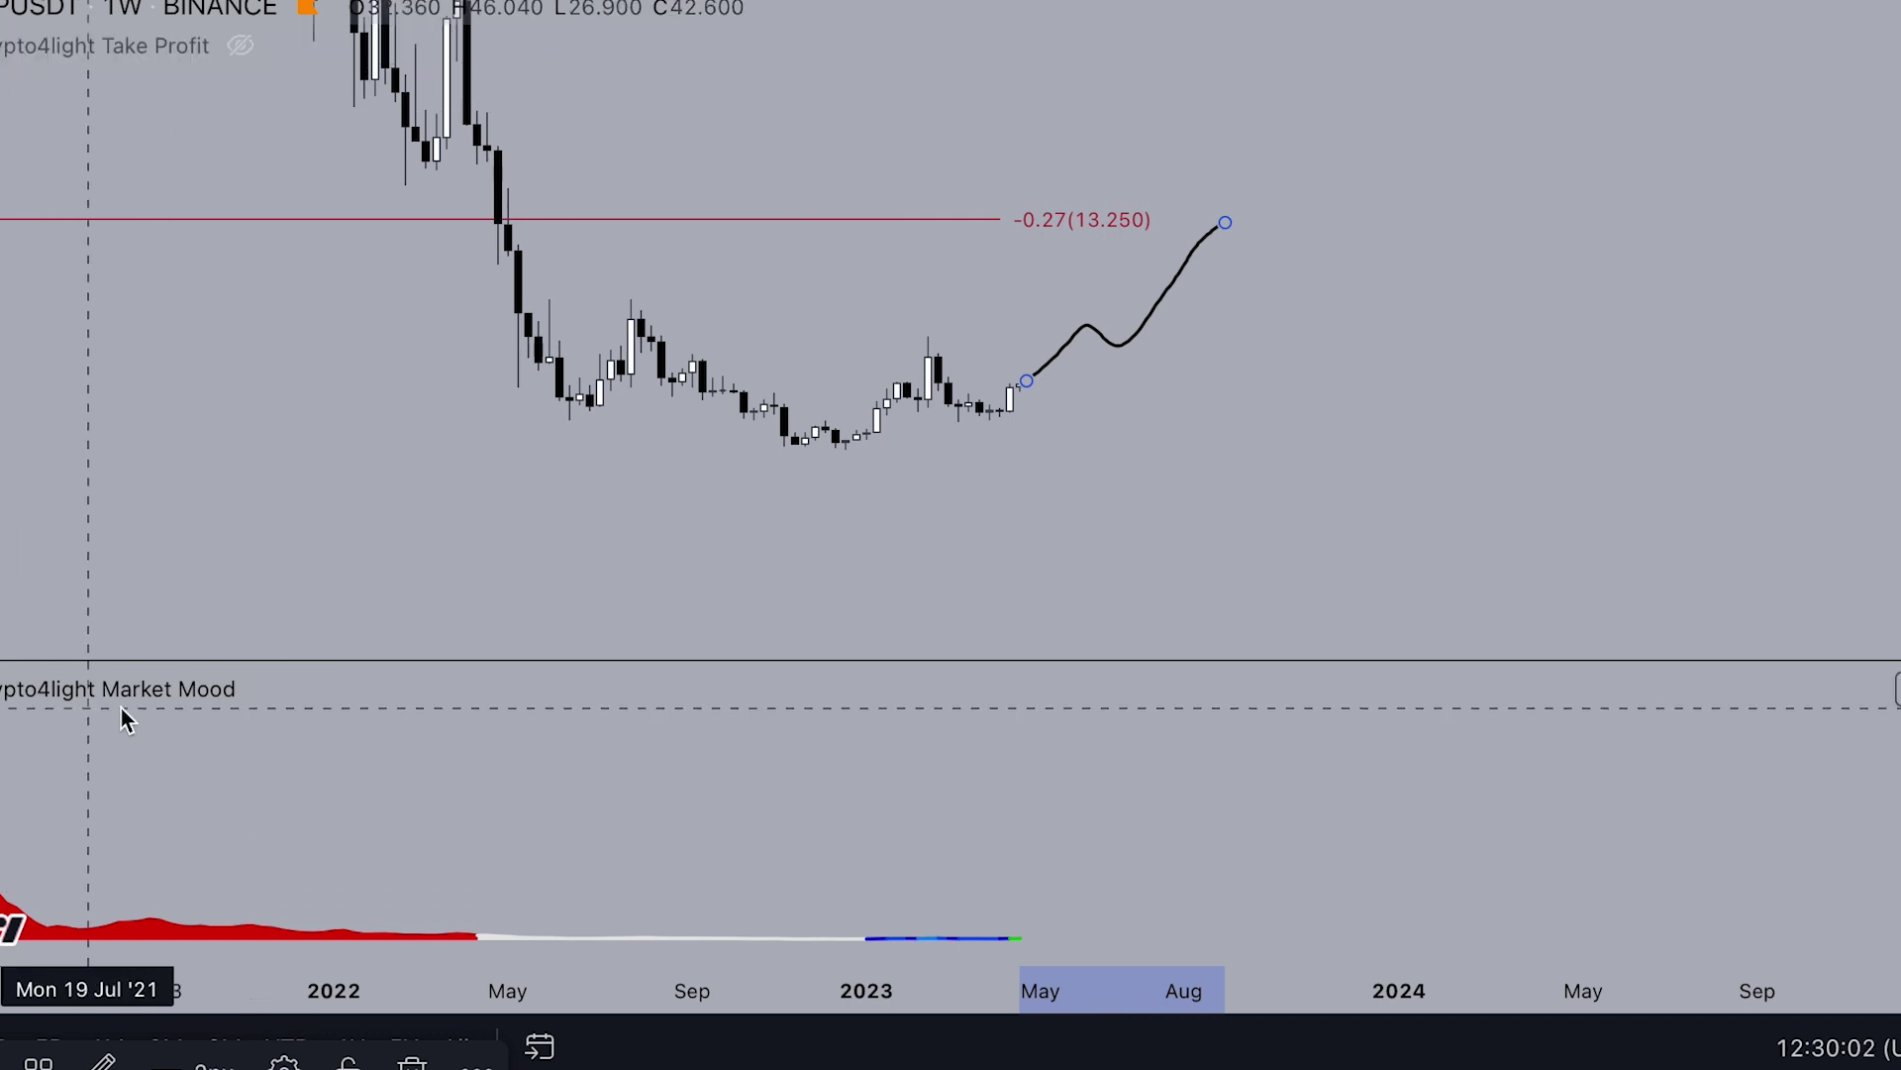
Replace the Market Mood indicator with the invite-only Crypto4light Direction indicator
click(406, 683)
key(/)
click(532, 591)
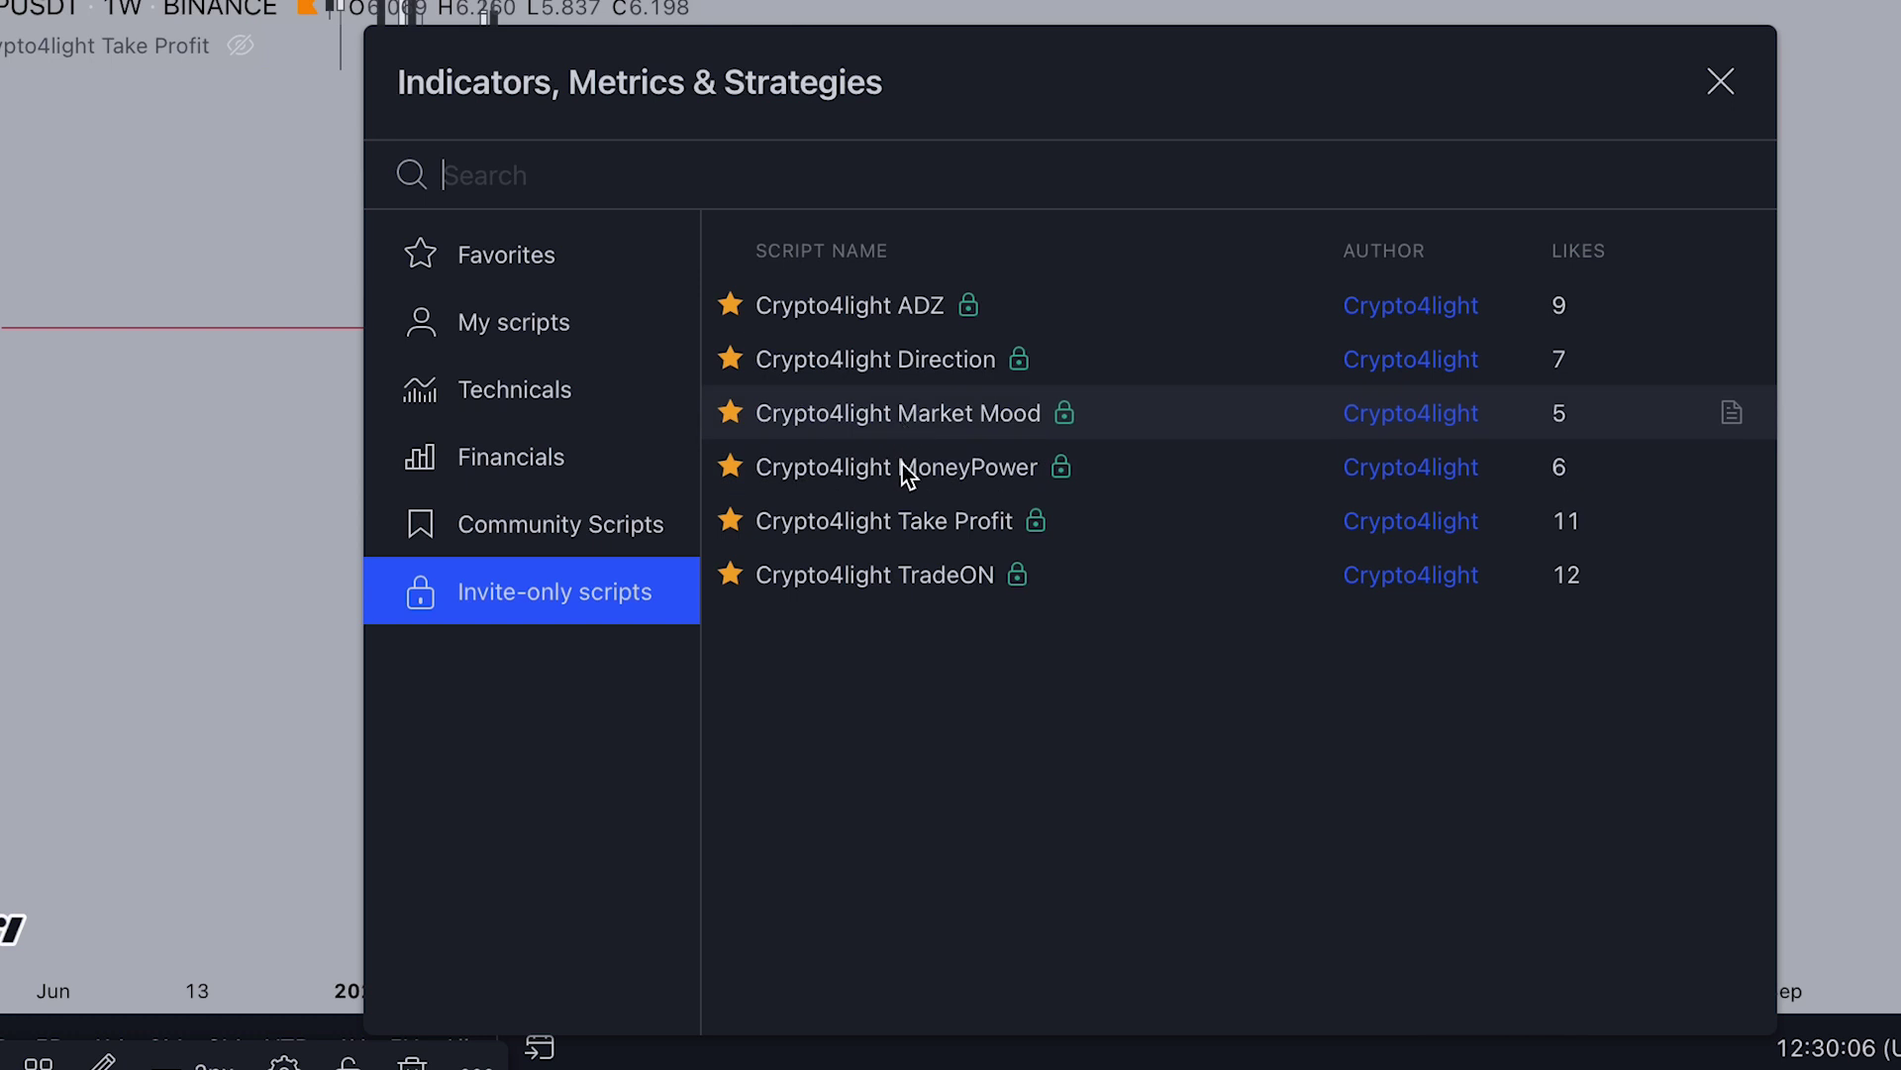
click(871, 359)
click(1719, 83)
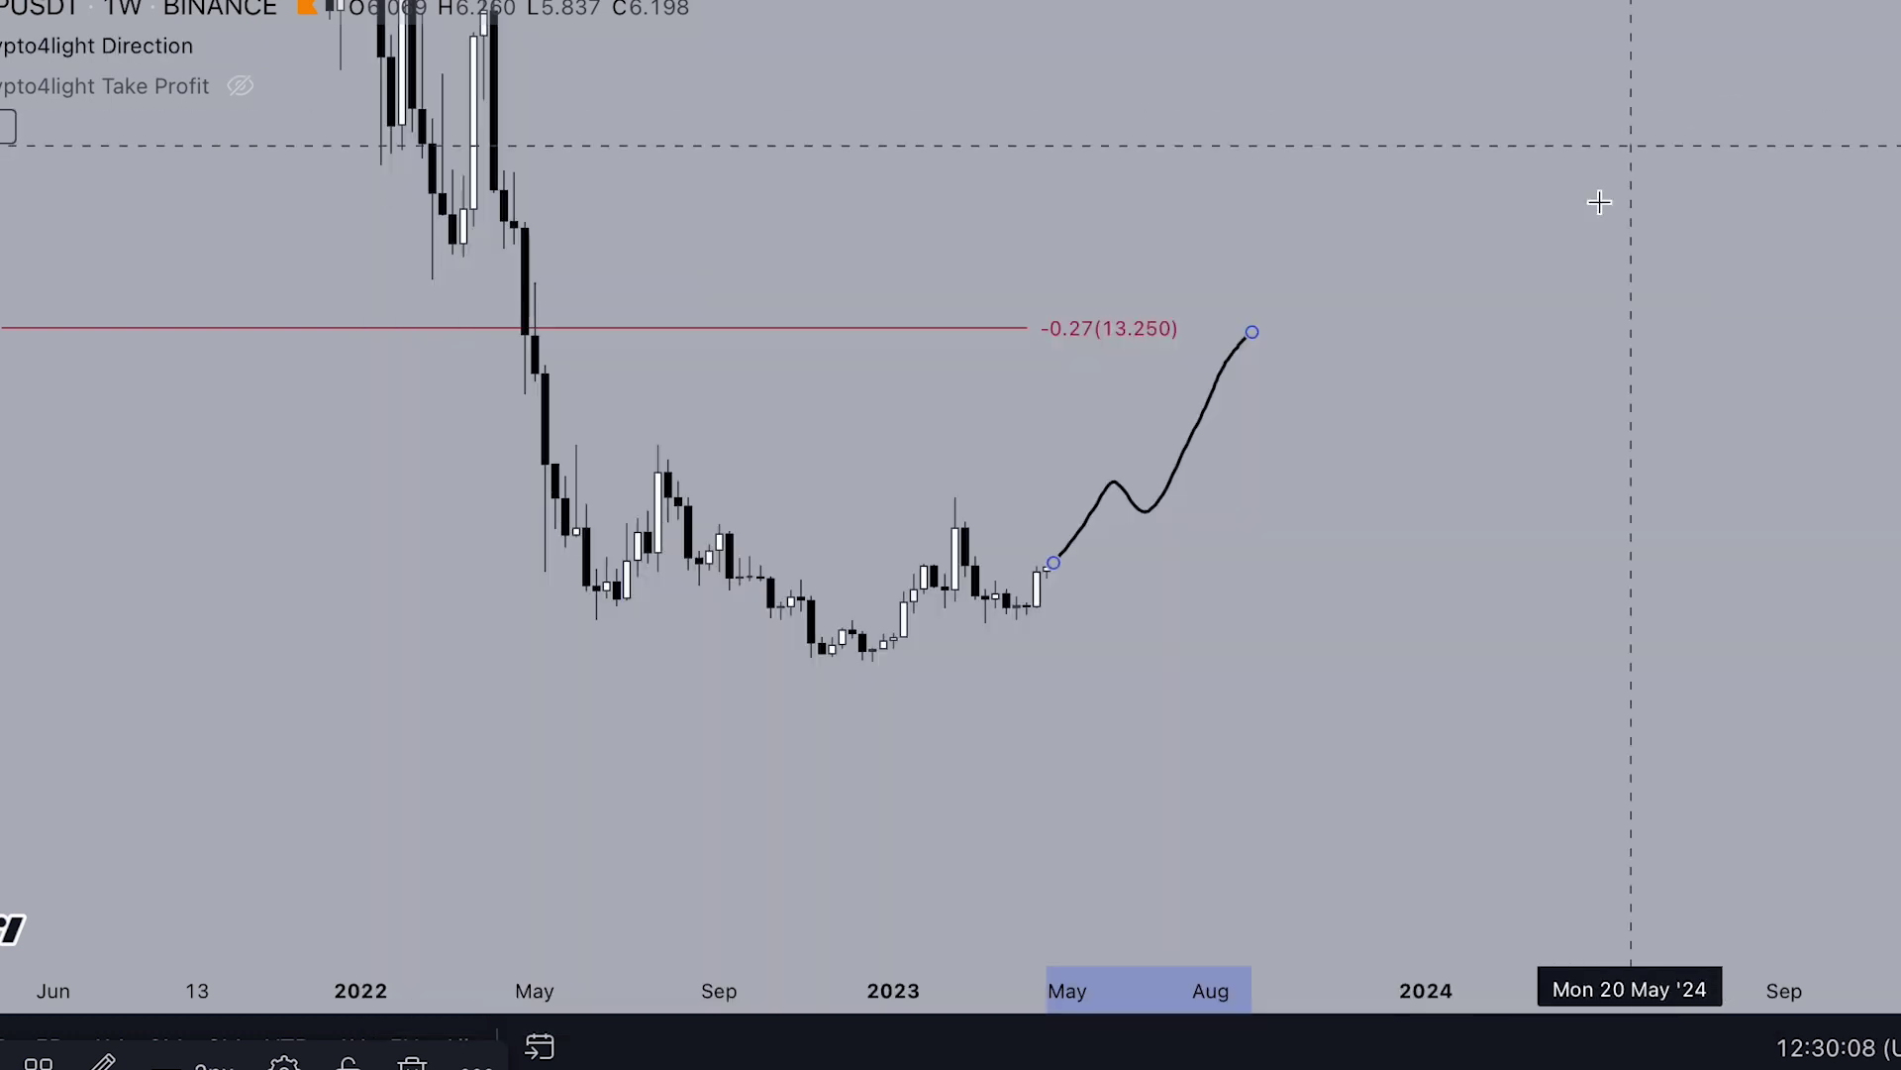
Sketch a rising path for the Direction line from April 2023 up to the solid red line, and undo the sketch
scroll(1409, 514, up, 3)
scroll(1379, 526, down, 2)
scroll(1370, 526, down, 2)
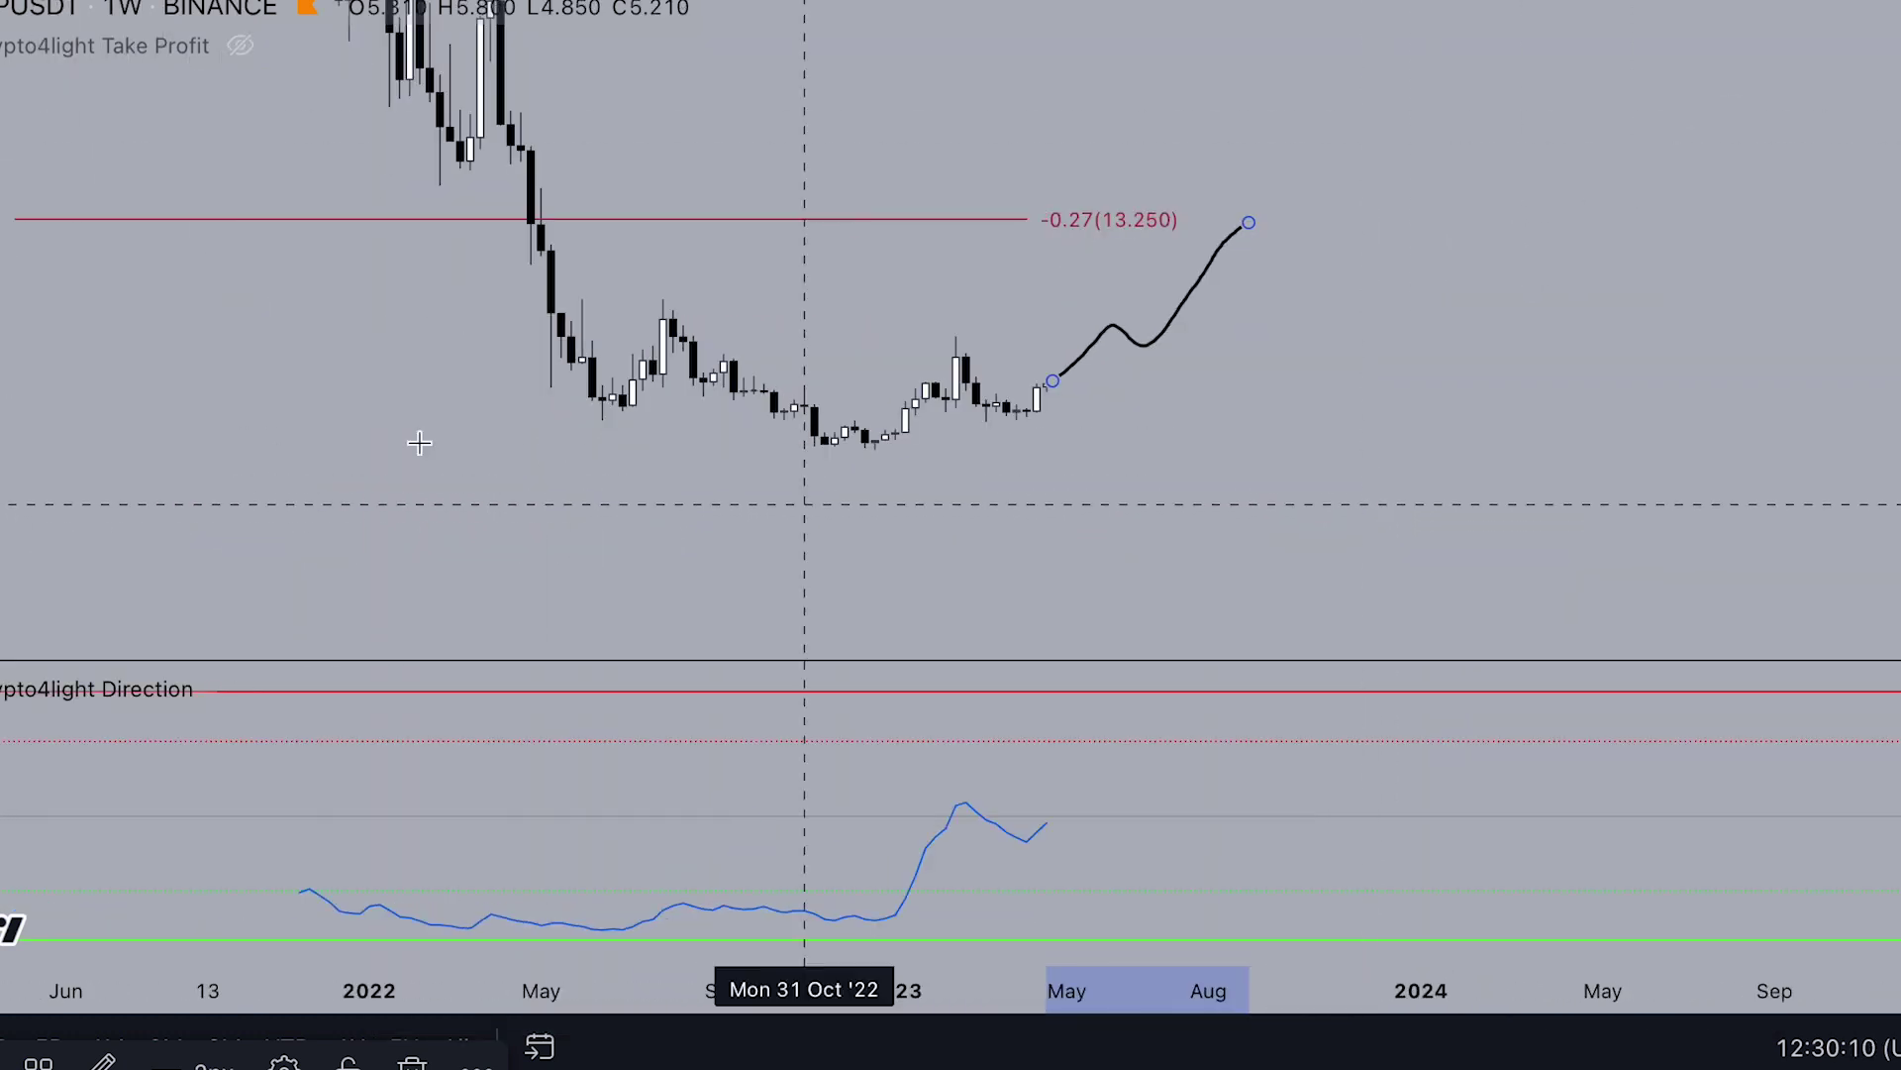
scroll(1061, 798, up, 1)
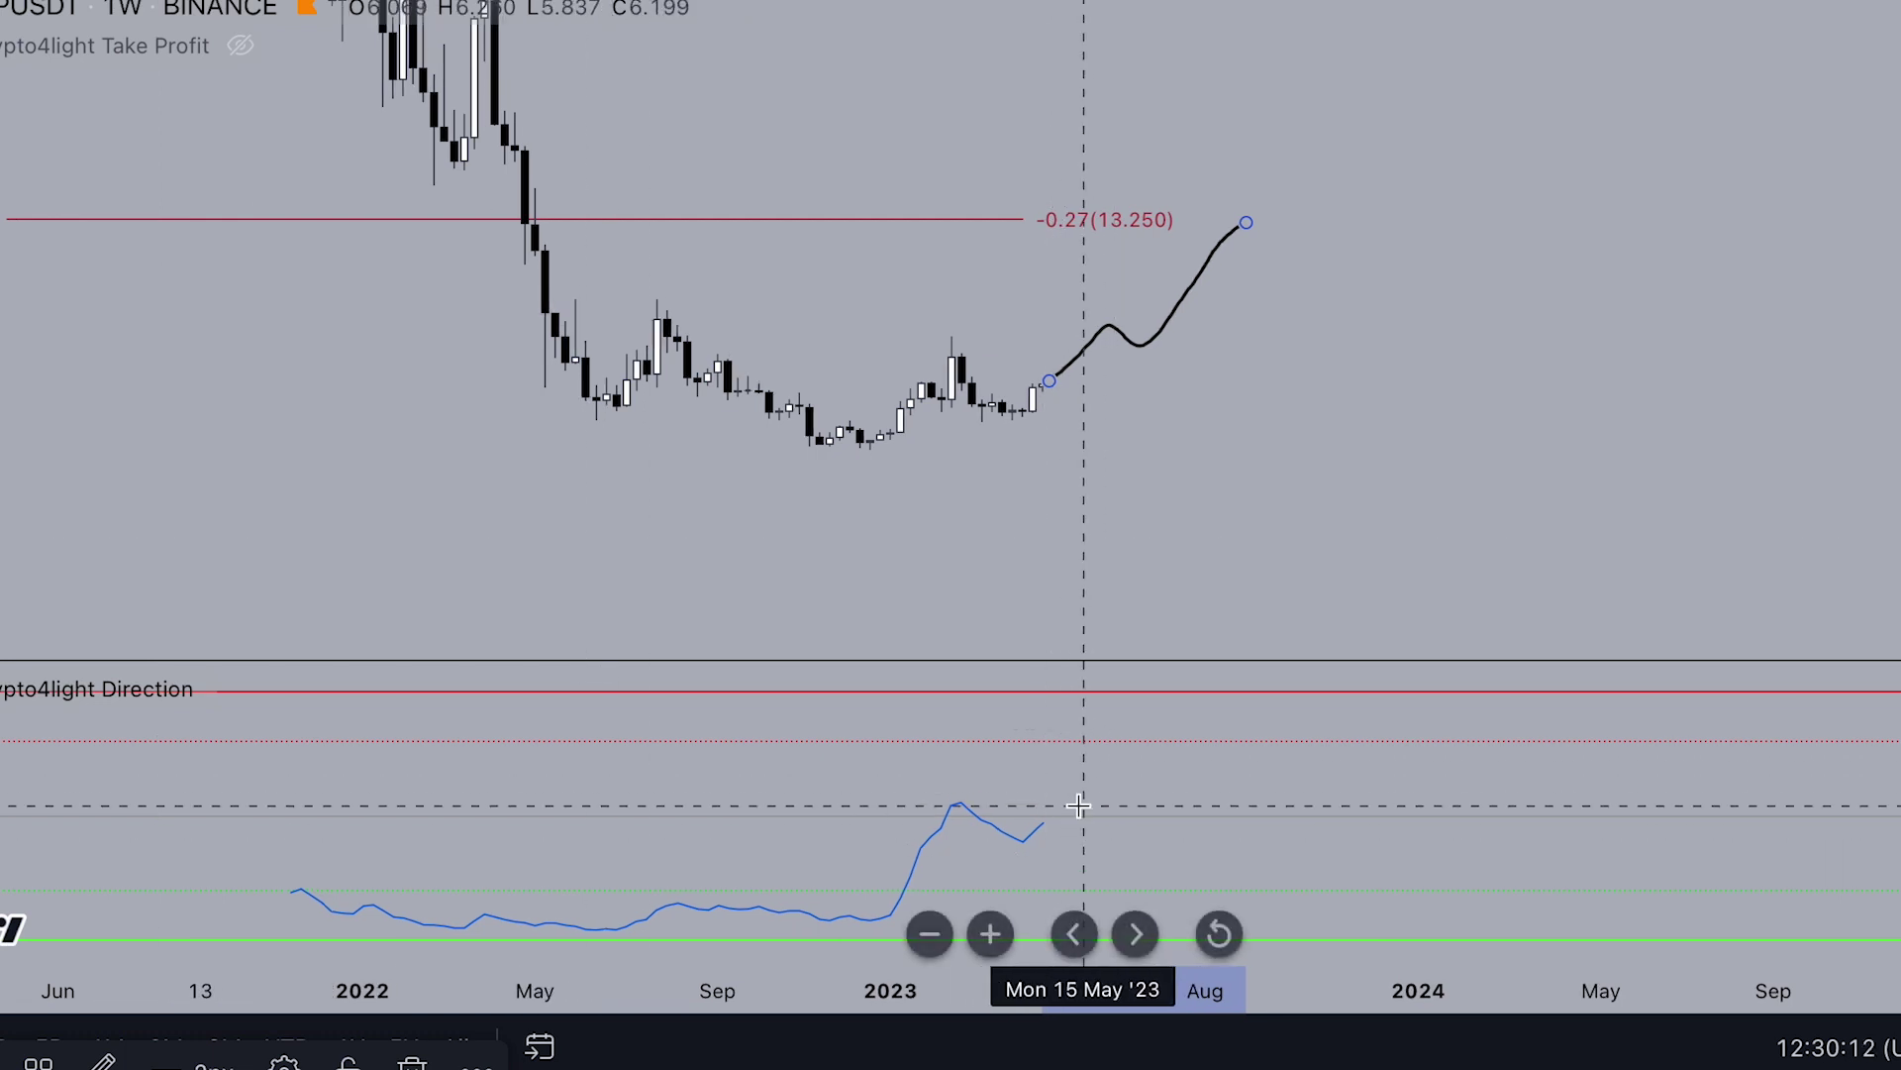
drag(1031, 839, 1086, 802)
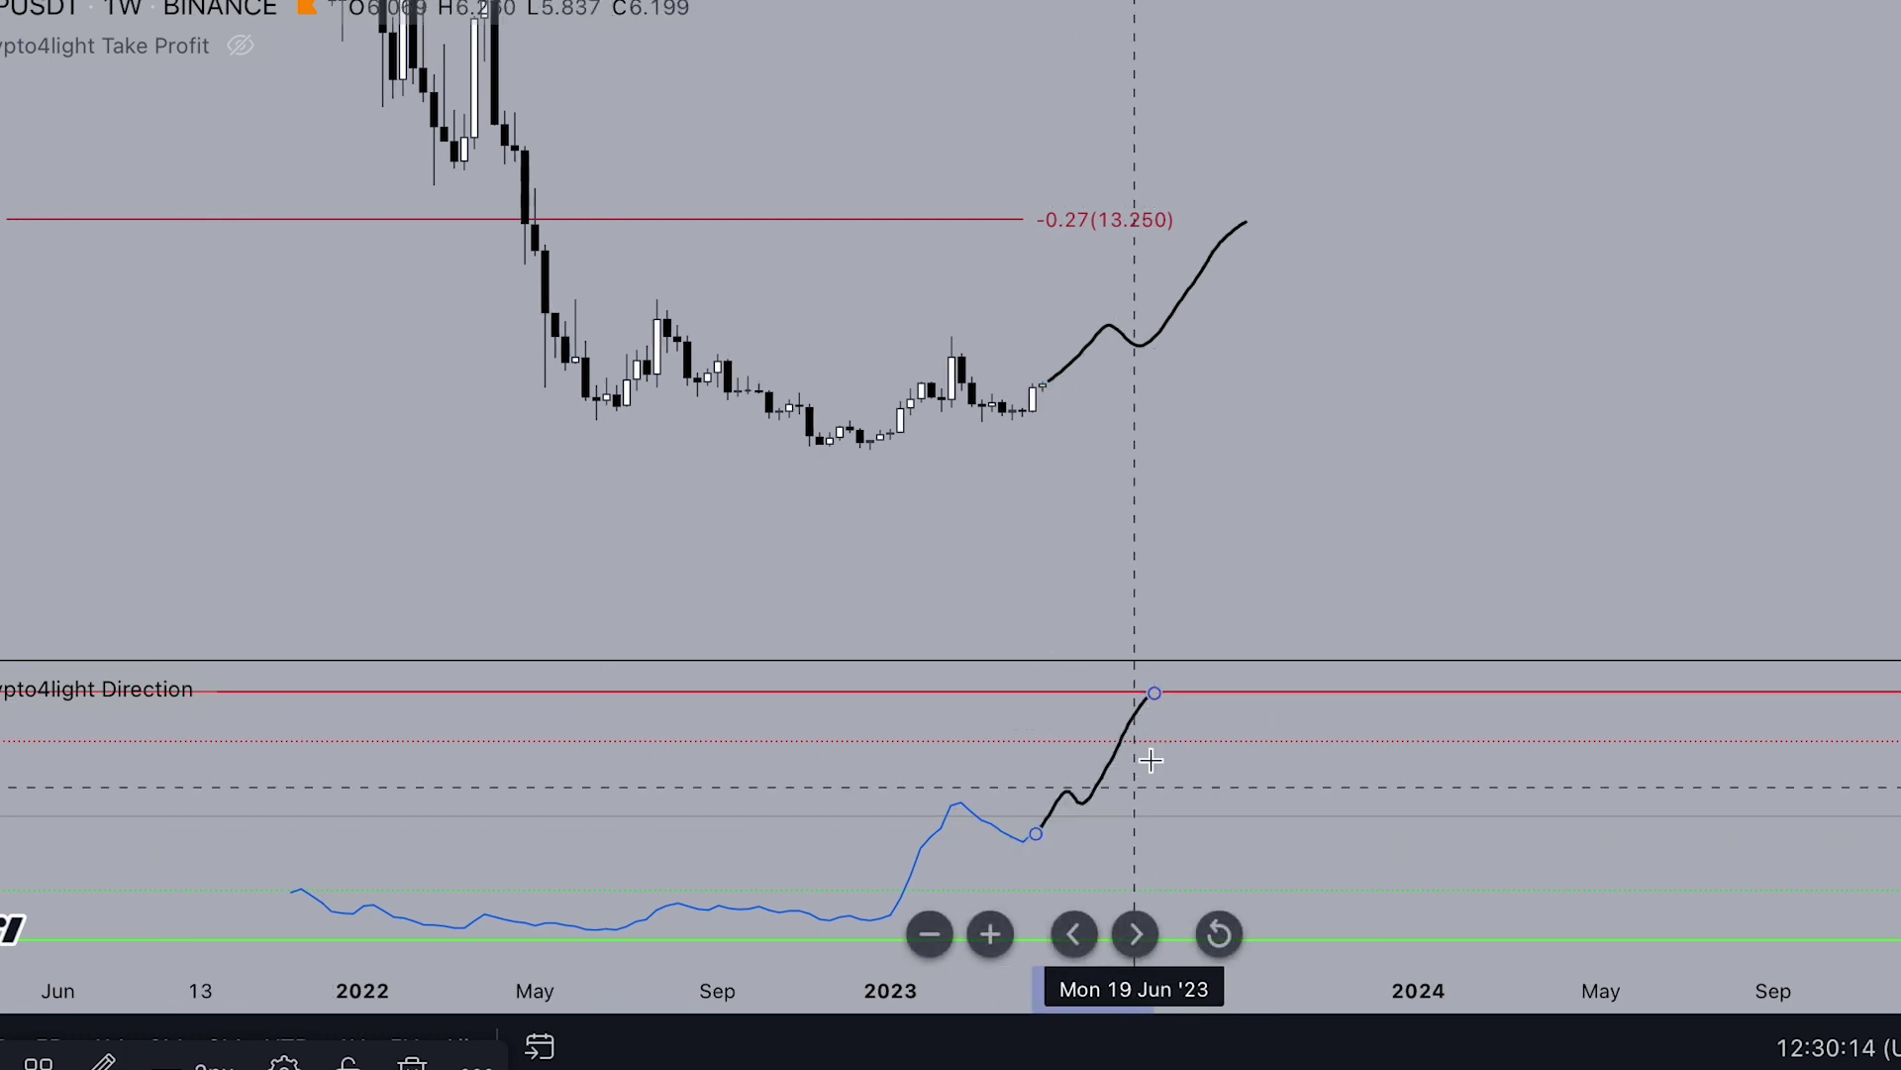
key(ctrl+z)
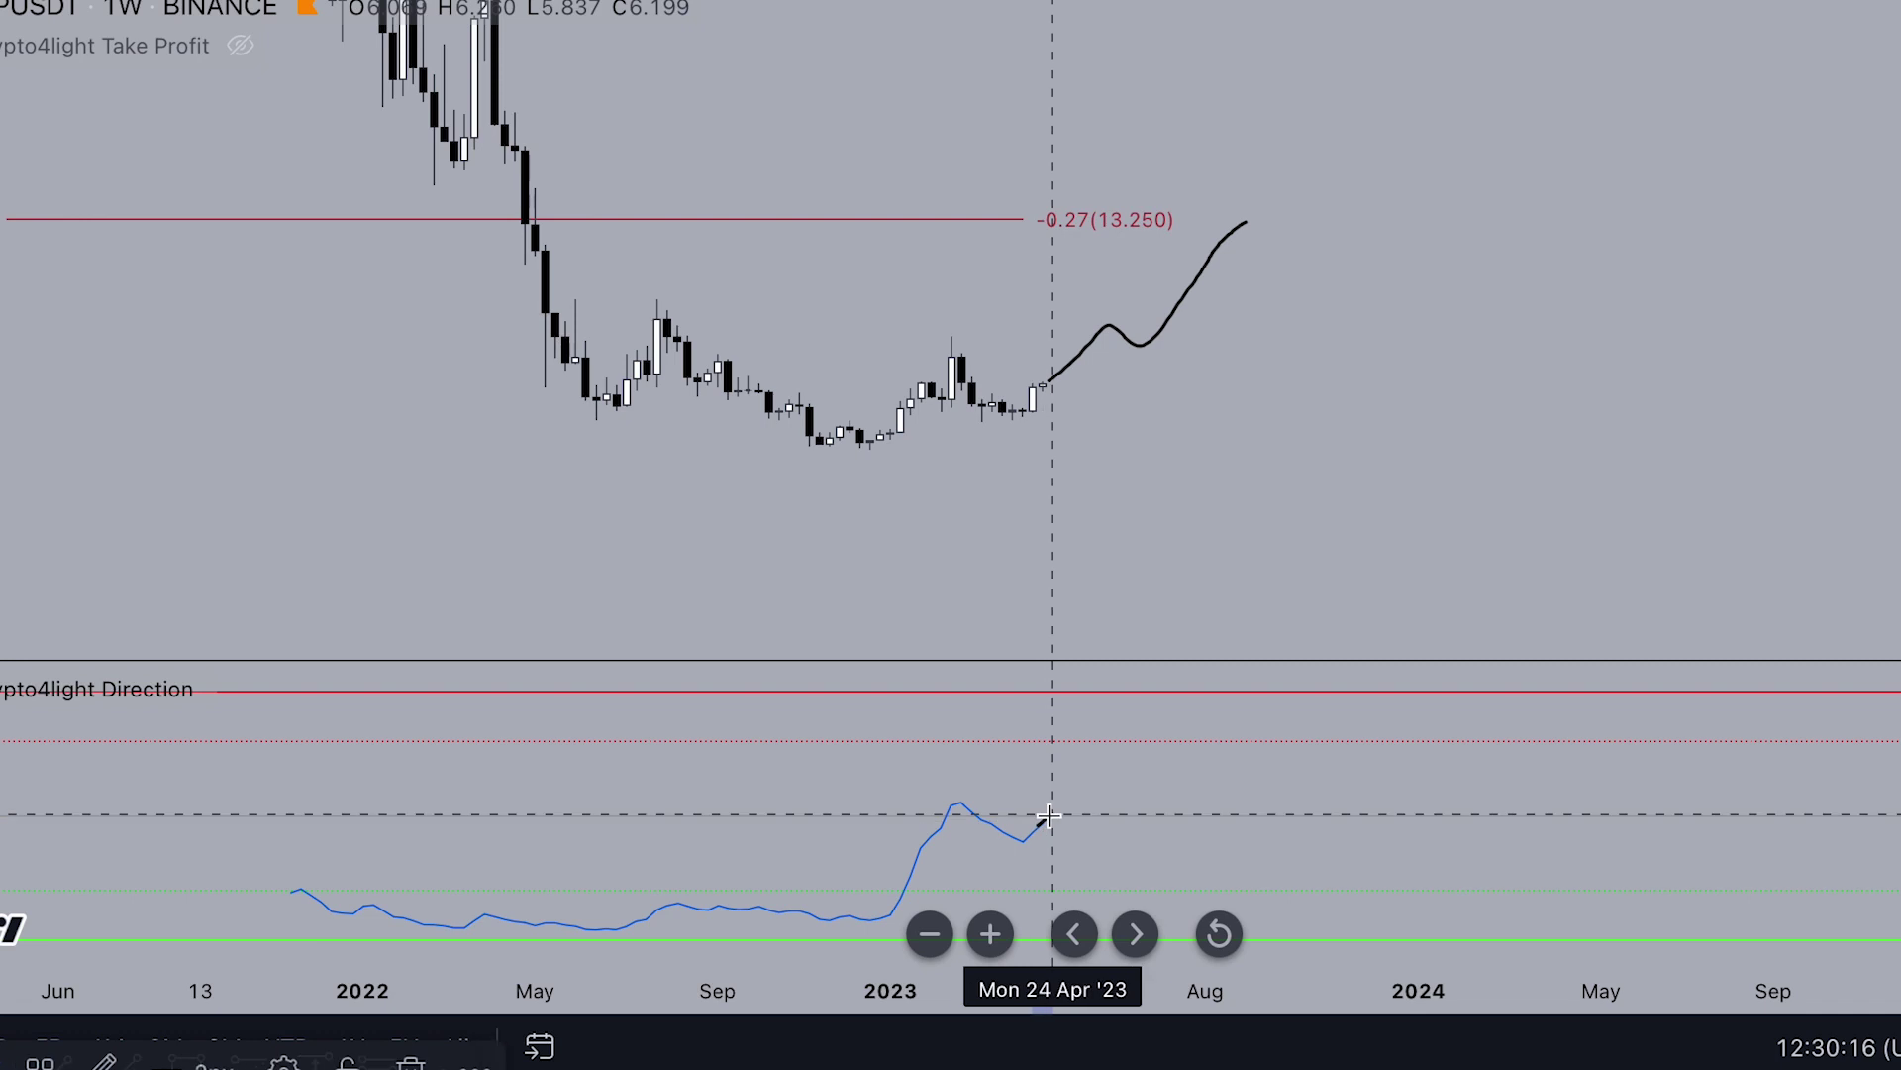
drag(1112, 918, 1113, 918)
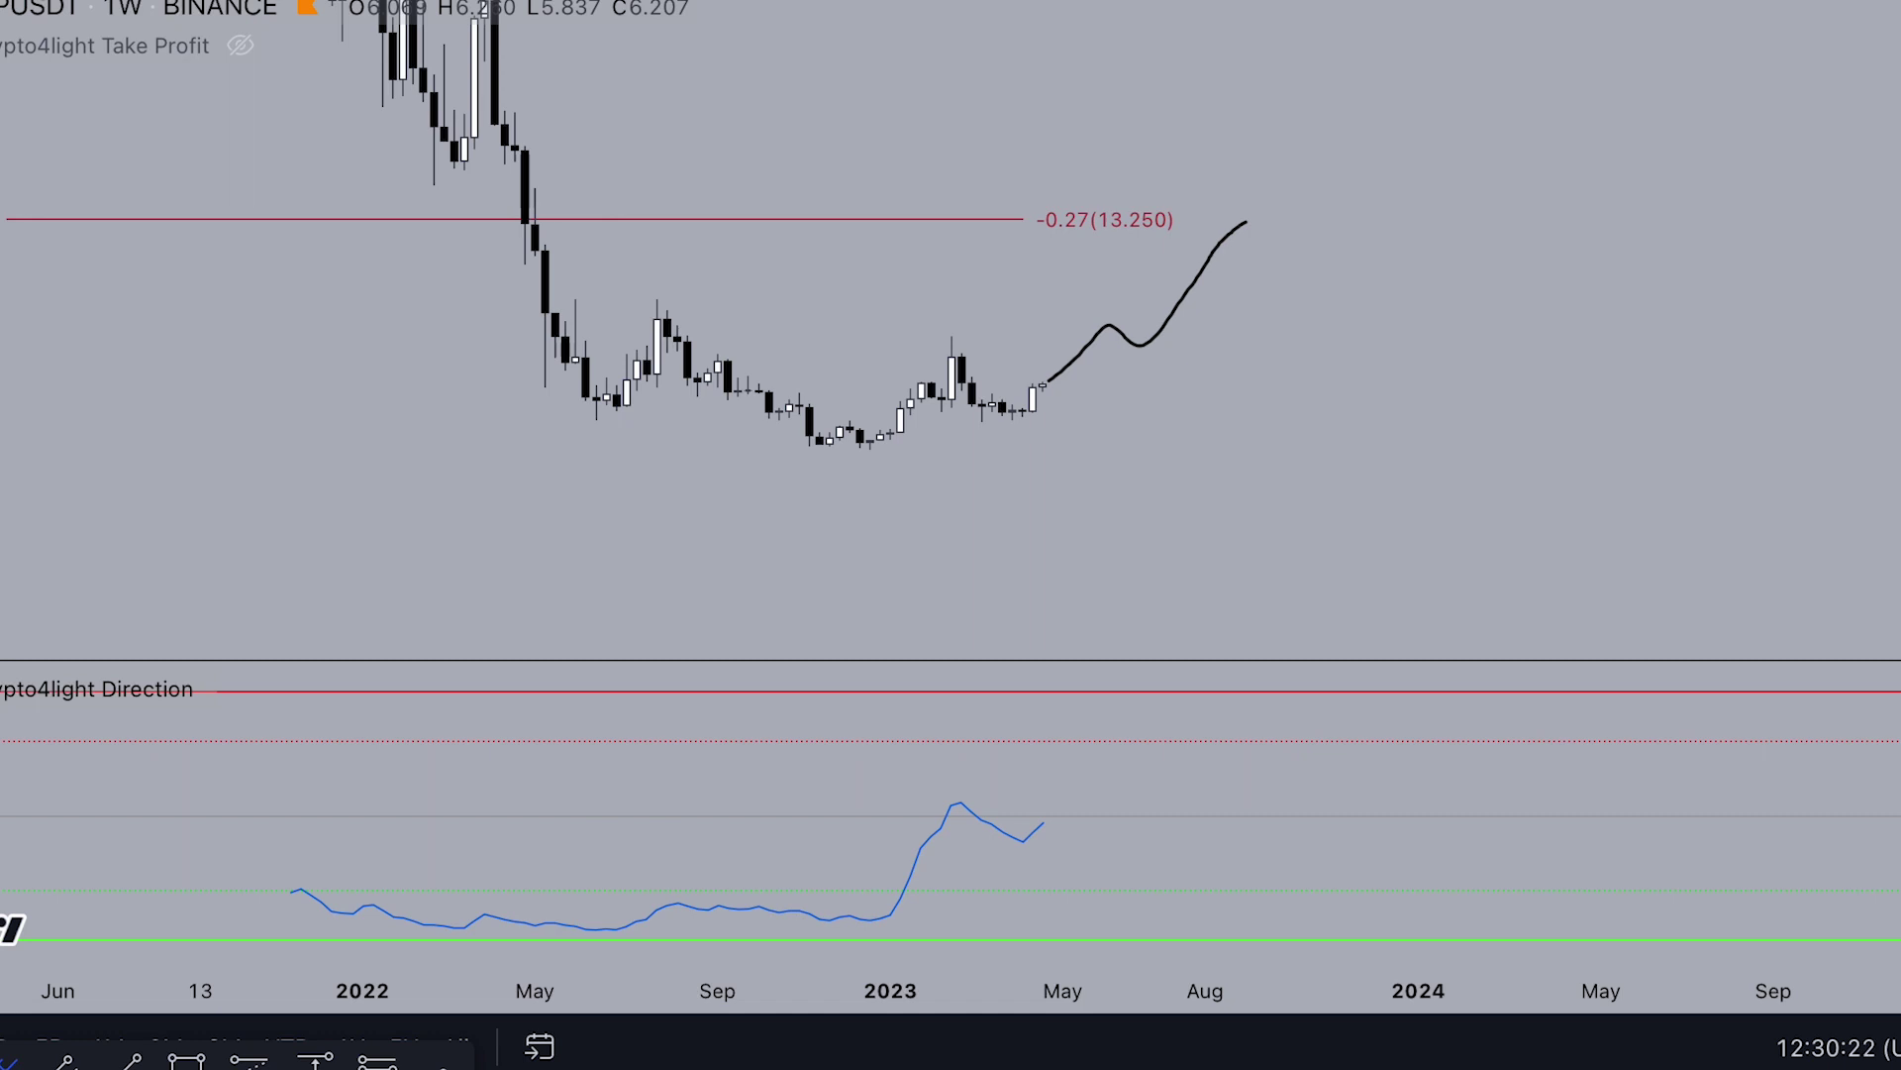
Remove the Direction indicator and delete the projected path sketch from the price chart
key(ctrl+z)
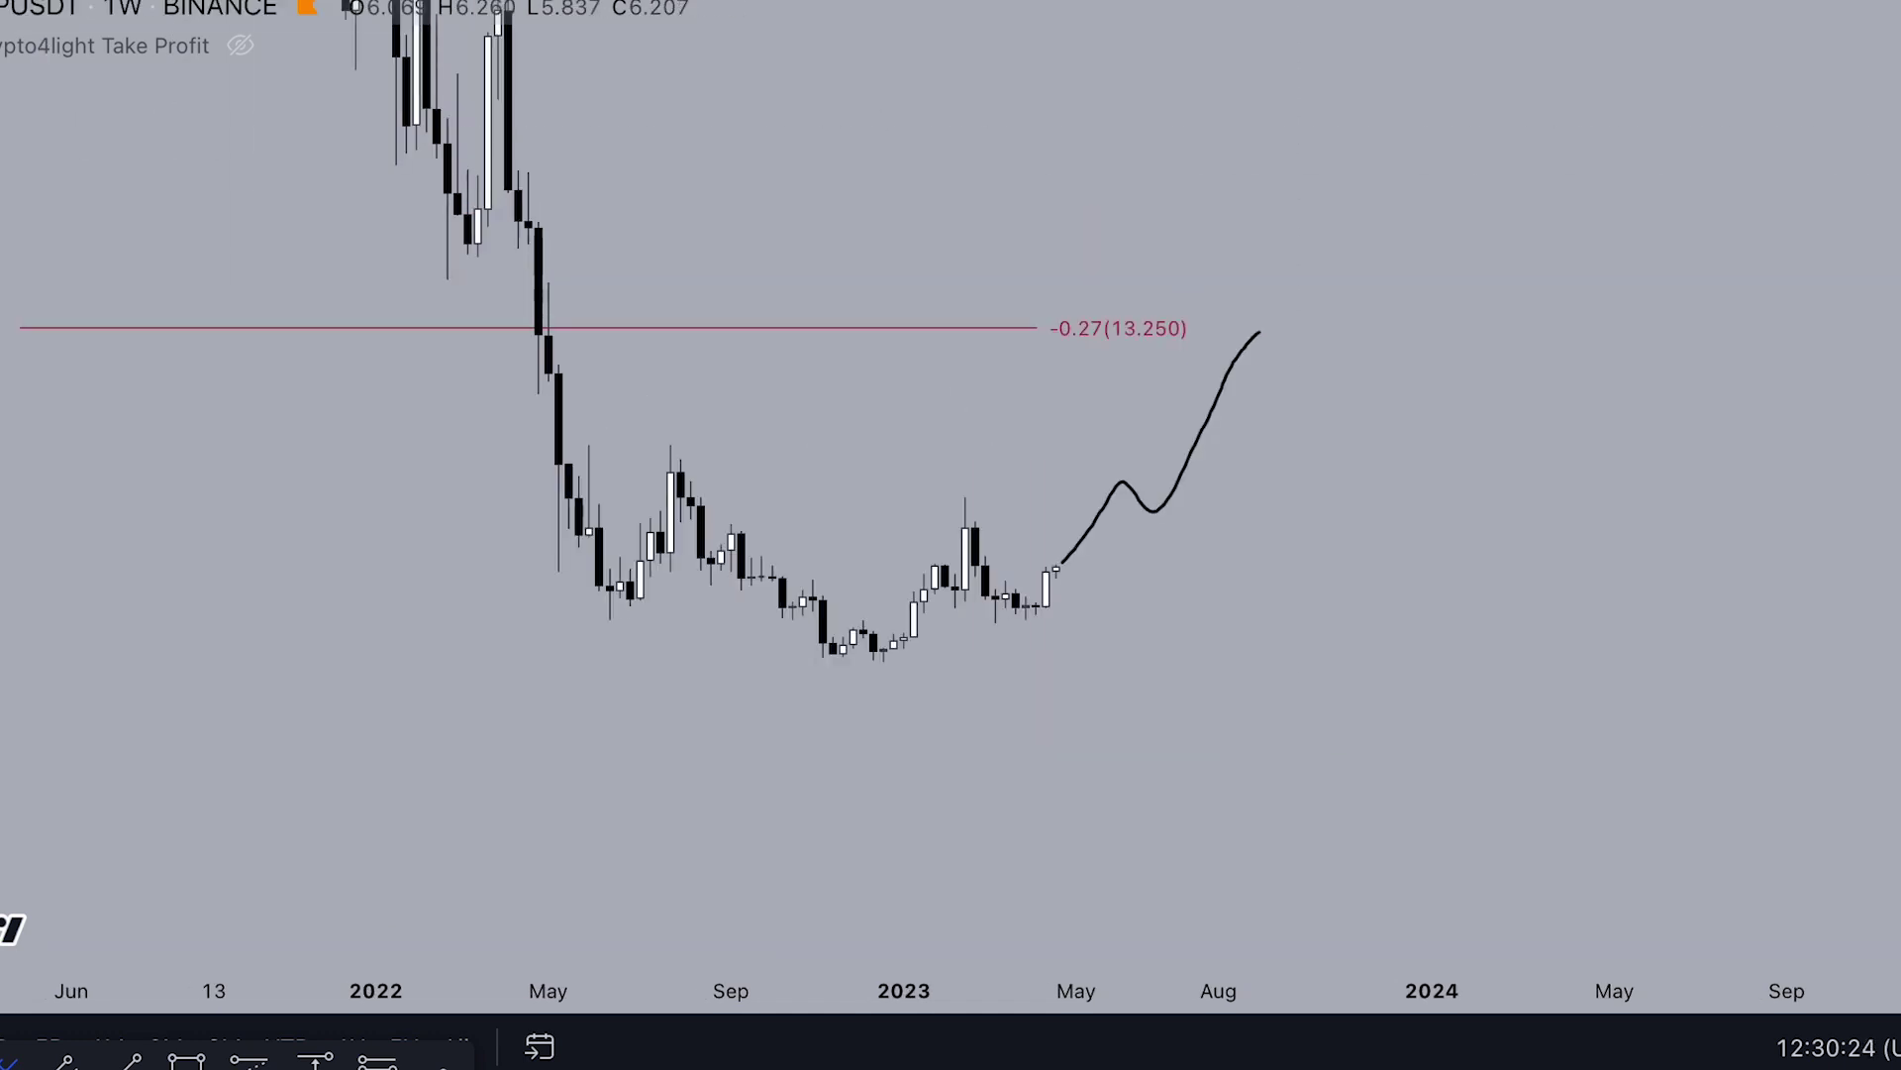
key(Delete)
Draw a loop around the -0.27 Fibonacci level label on the weekly chart
mouse_move(1247, 458)
mouse_down()
mouse_move(1418, 581)
mouse_move(1569, 609)
mouse_up()
drag(1896, 515, 1897, 614)
drag(1800, 475, 1632, 592)
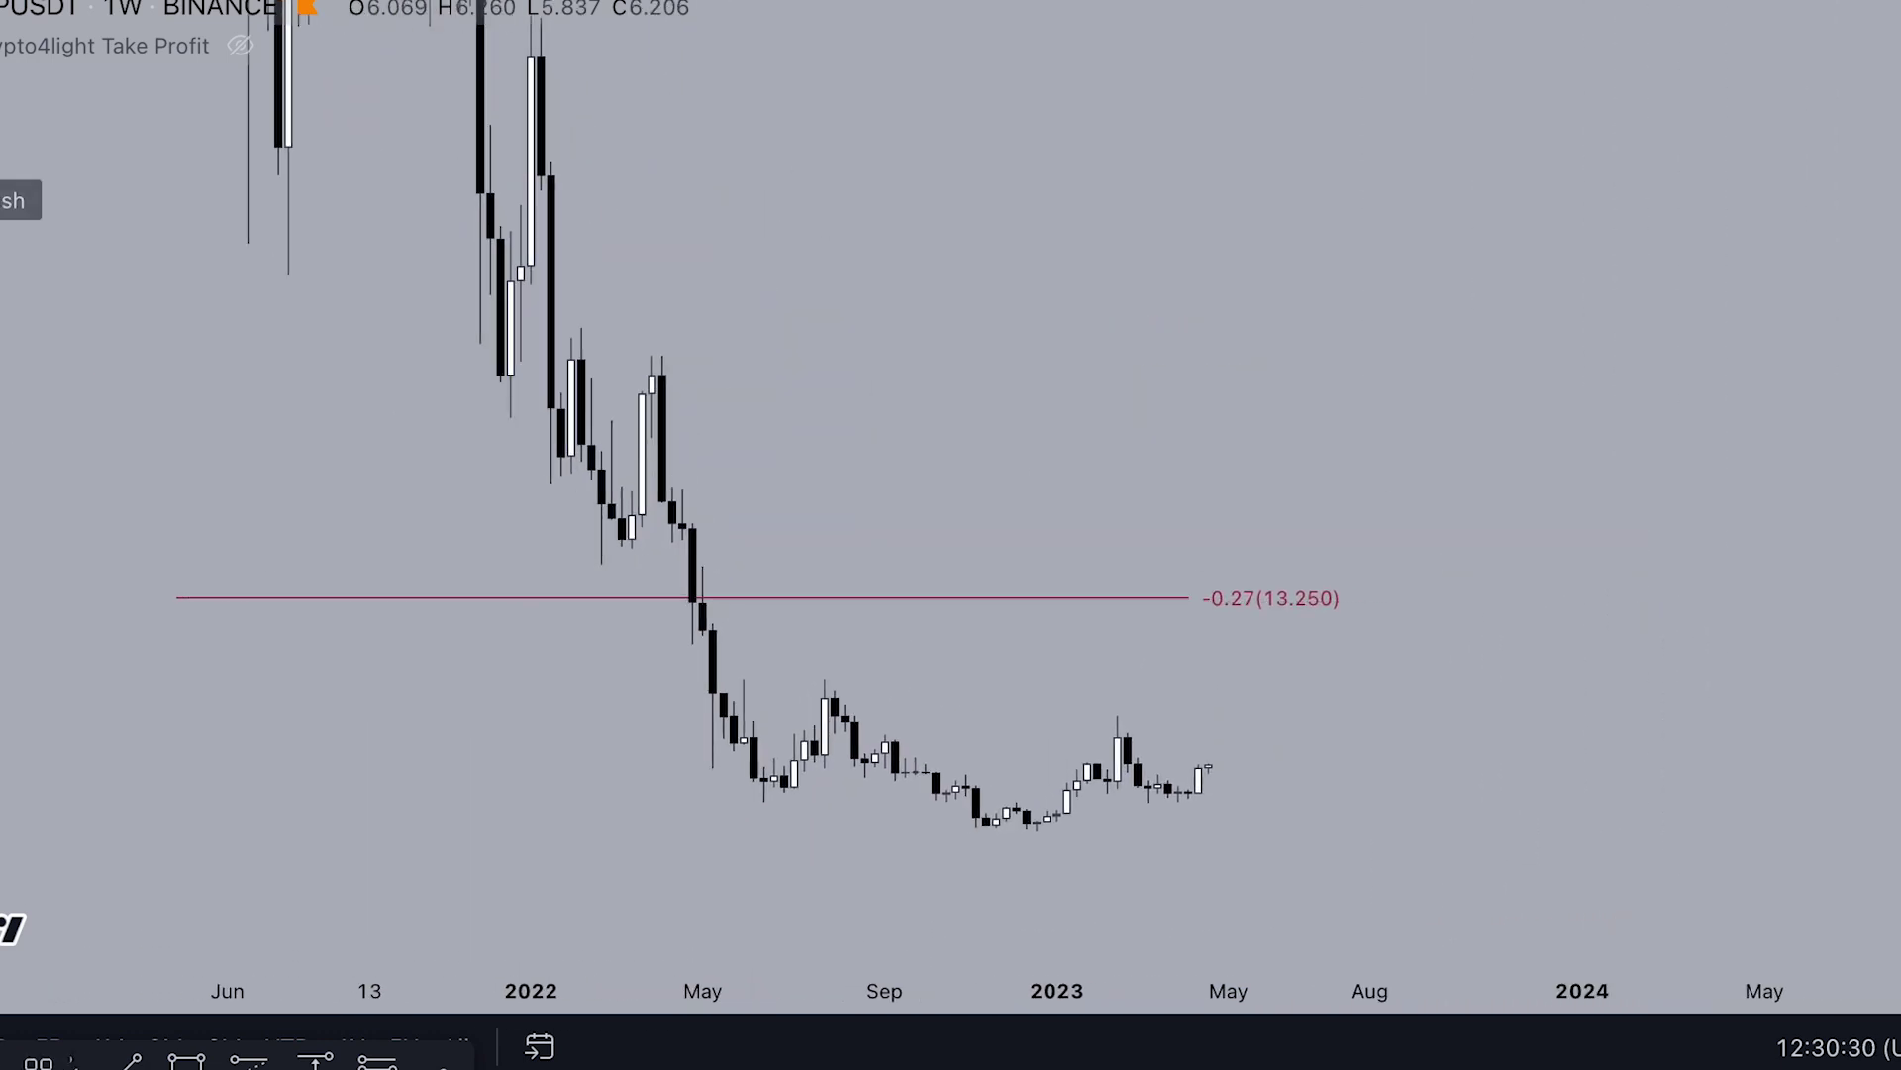
mouse_move(1329, 567)
mouse_down()
mouse_move(1341, 598)
mouse_move(1461, 605)
mouse_up()
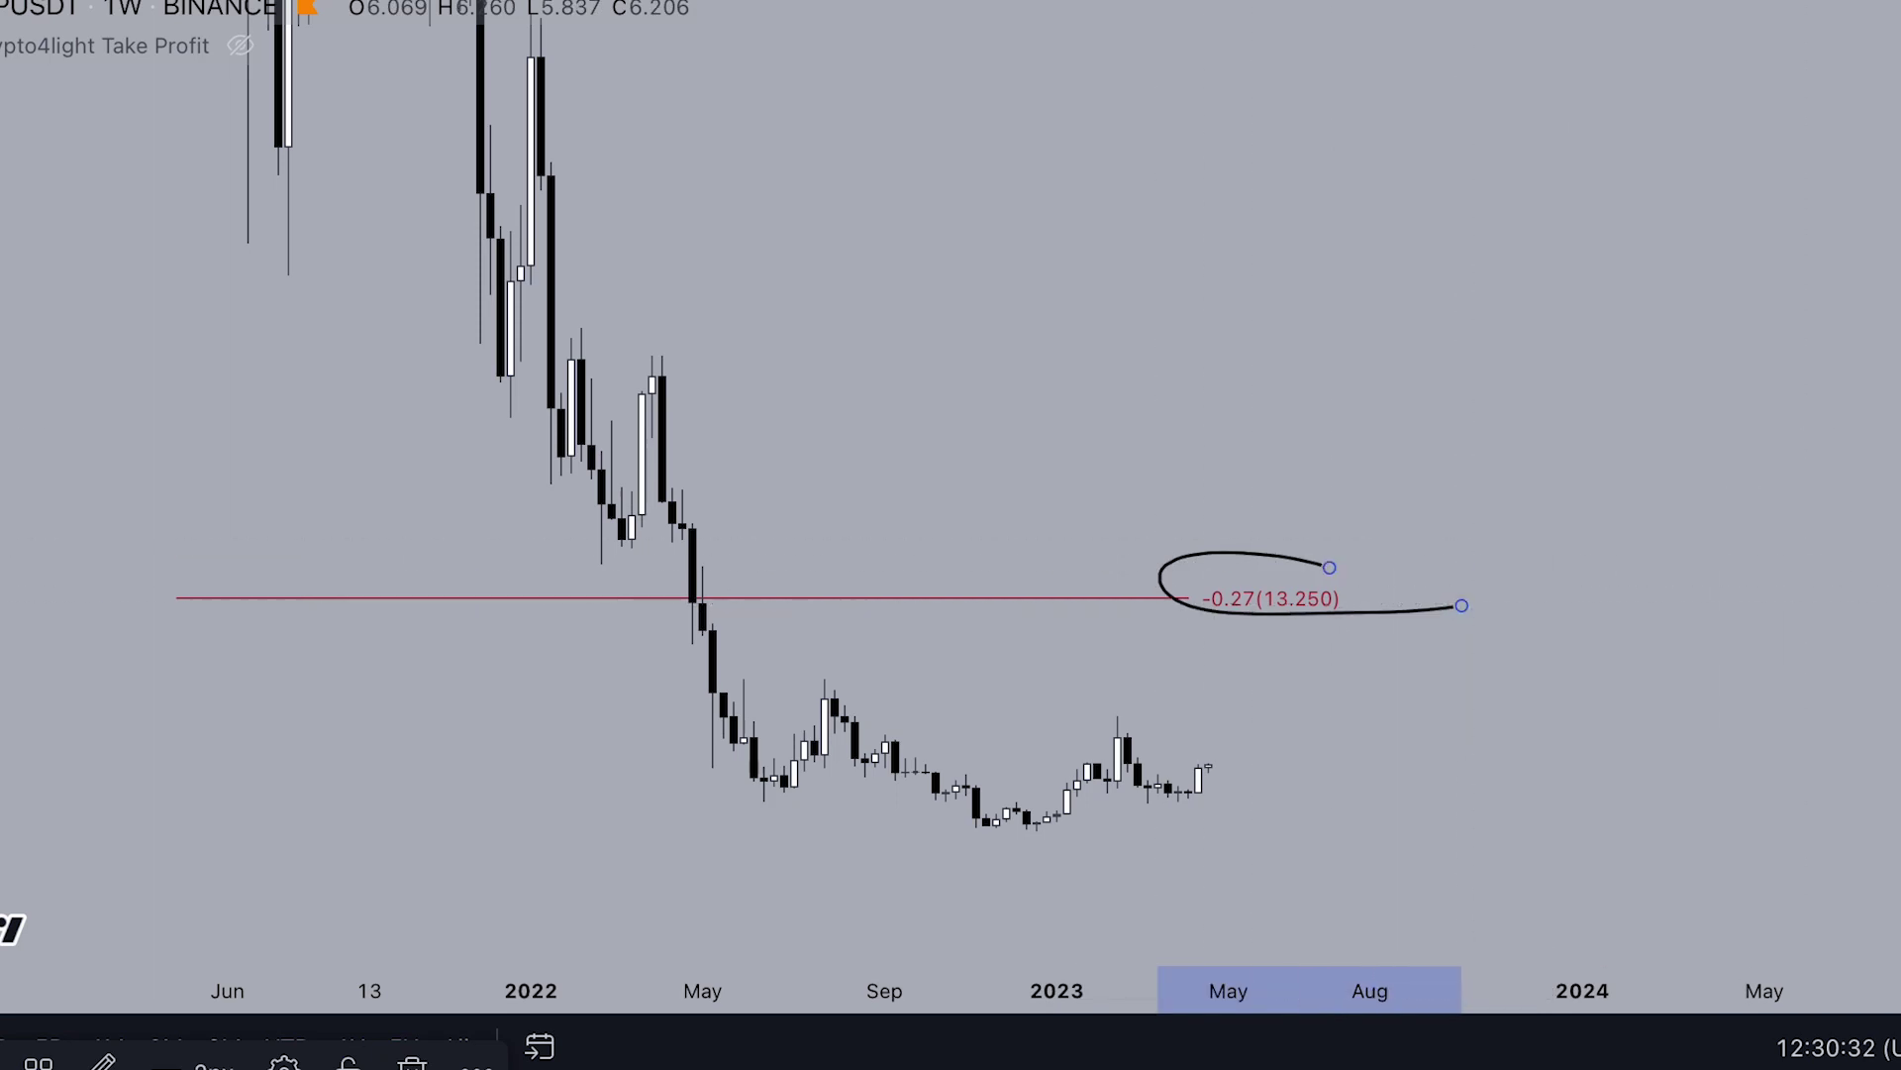